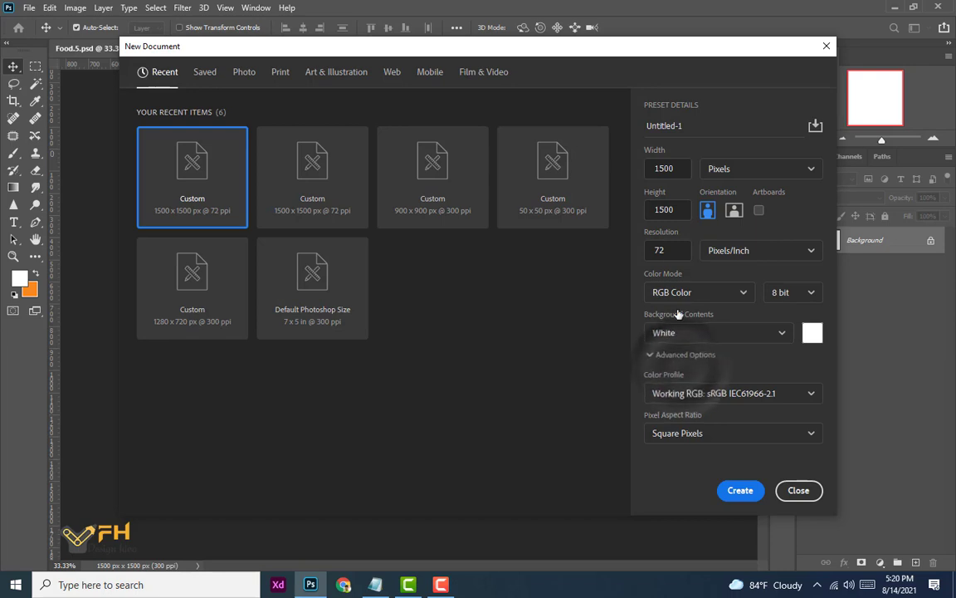
- Create a 1500 × 1500 px RGB document at 72 pixels/inch with a white background, and return to Food.5.psd
{"action": "left_click", "coordinate": [736, 490]}
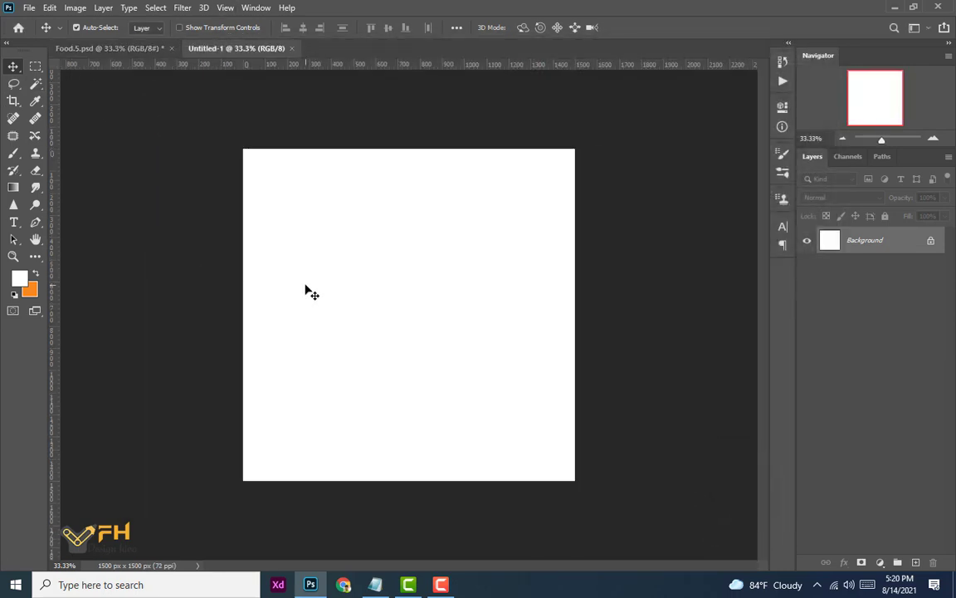
{"action": "left_click", "coordinate": [106, 50]}
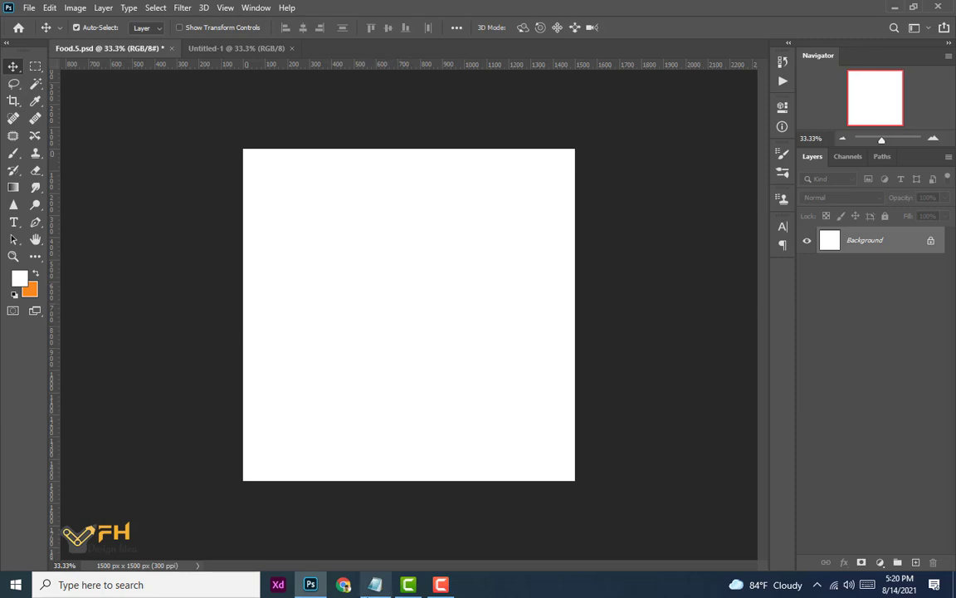
- Review the poster text in Breakfast.txt in Notepad and return to Photoshop
{"action": "left_click", "coordinate": [375, 584]}
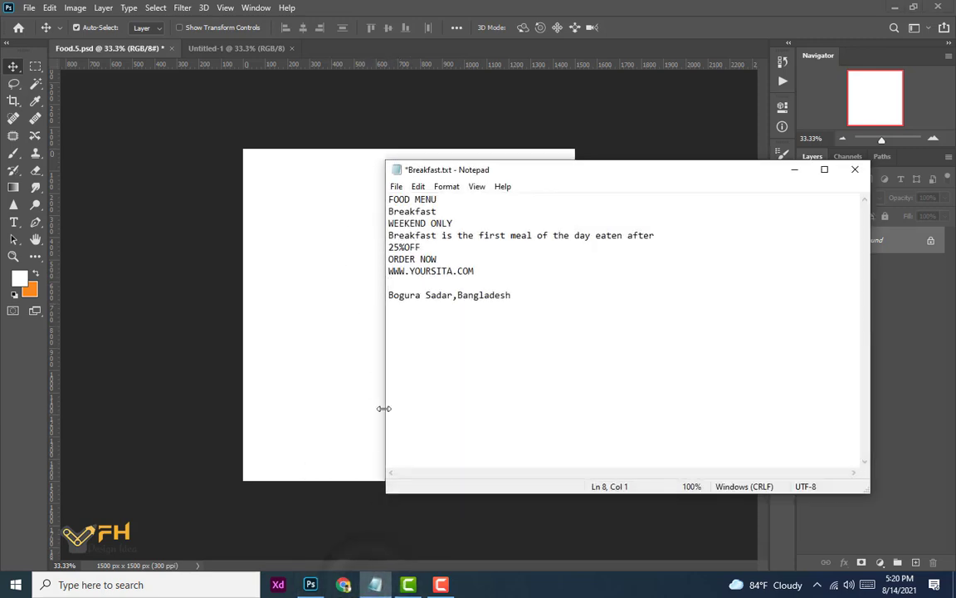
{"action": "left_click", "coordinate": [375, 584]}
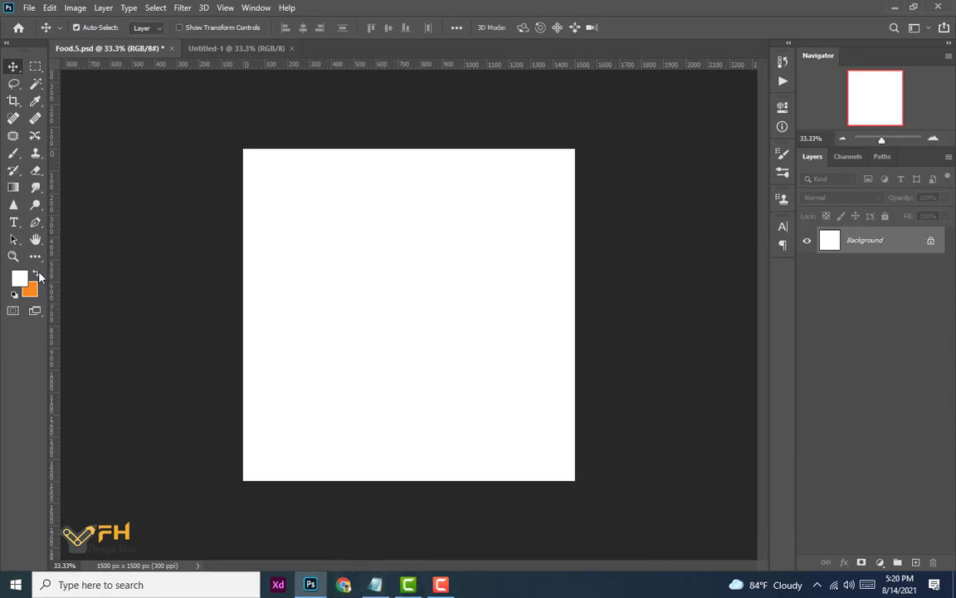
- Draw a rectangle shape of about 792 × 1029 px on the canvas with the Rectangle Tool
{"action": "key", "text": "u"}
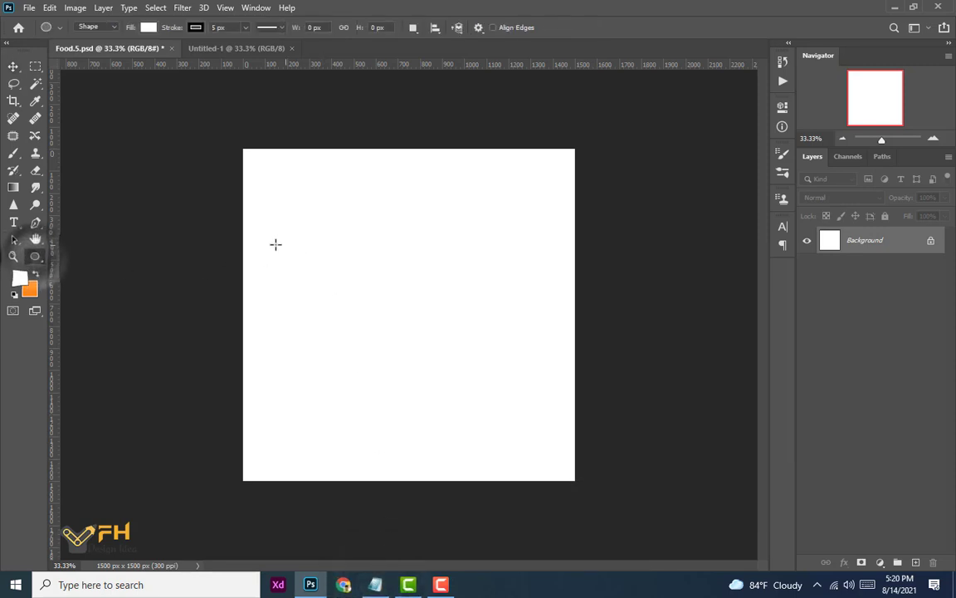
{"action": "left_click", "coordinate": [34, 258]}
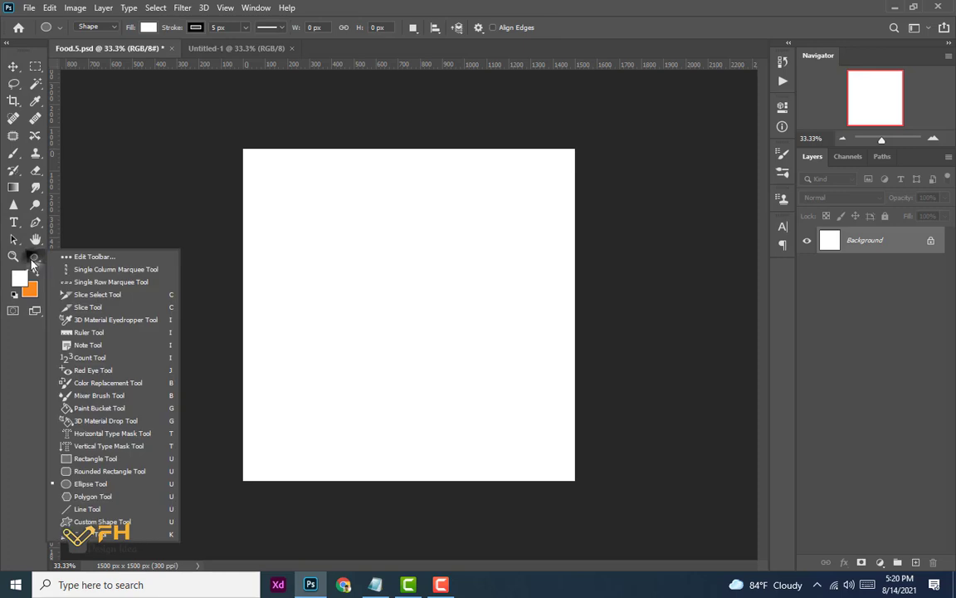
{"action": "left_click", "coordinate": [91, 458]}
{"action": "left_click_drag", "start_coordinate": [280, 191], "coordinate": [456, 419]}
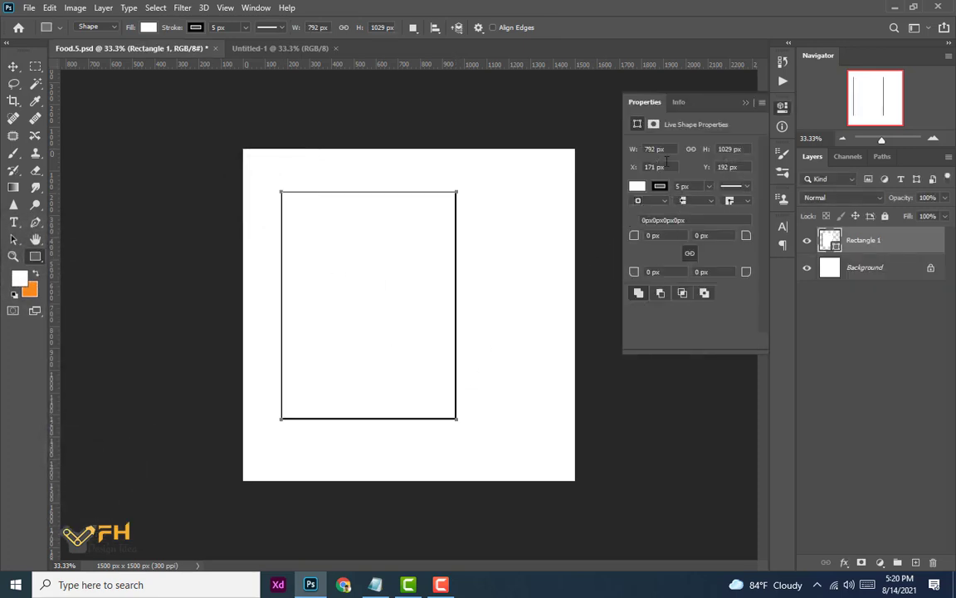
- Set the rectangle's width and height to 1500 px each
{"action": "left_click", "coordinate": [647, 150]}
{"action": "left_click_drag", "start_coordinate": [734, 148], "coordinate": [707, 150]}
{"action": "type", "text": "1"}
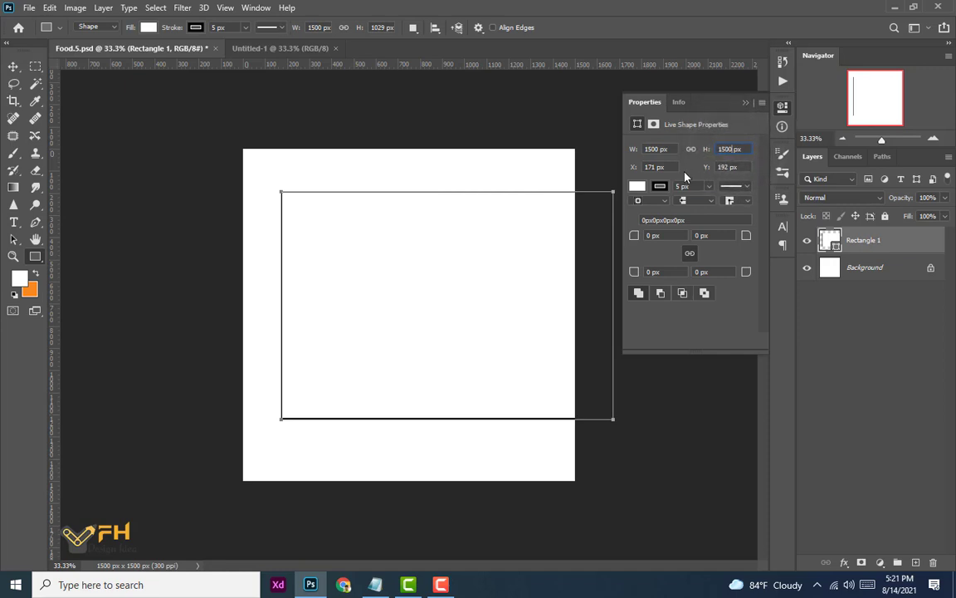
- Remove the rectangle's stroke and set its fill color to #2e2e2e
{"action": "left_click", "coordinate": [637, 186]}
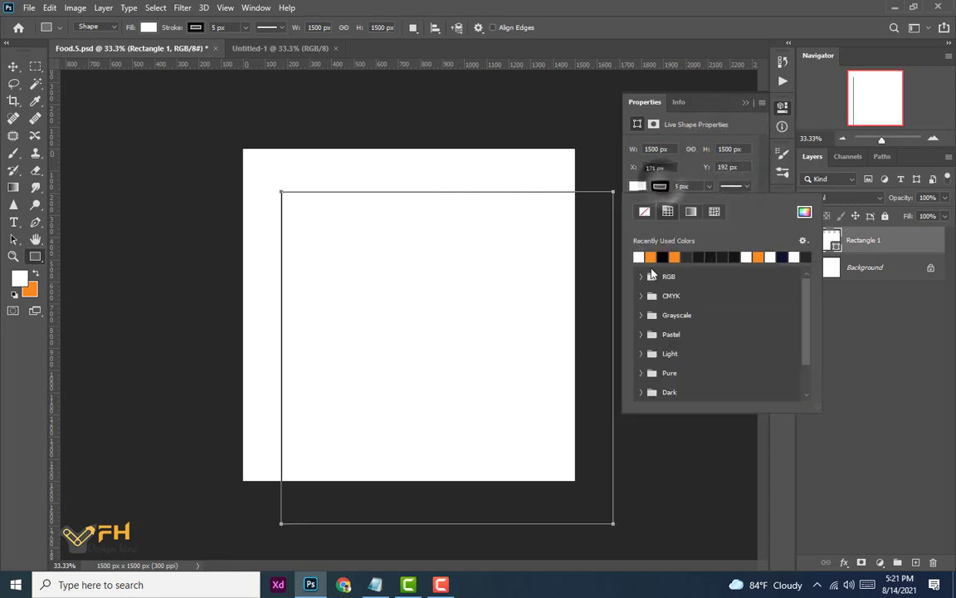
{"action": "left_click", "coordinate": [644, 211]}
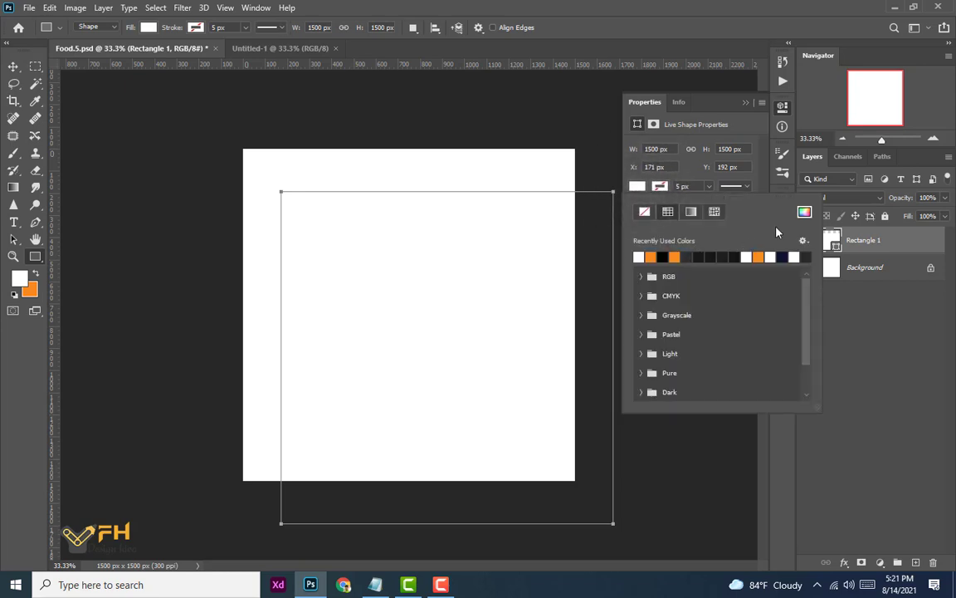
{"action": "left_click", "coordinate": [803, 213]}
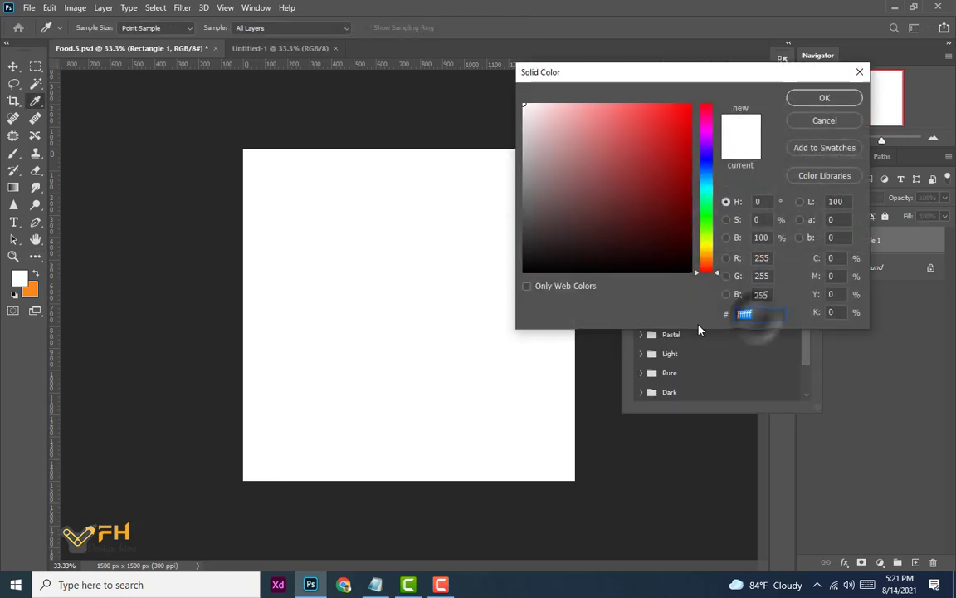
{"action": "type", "text": "2e2"}
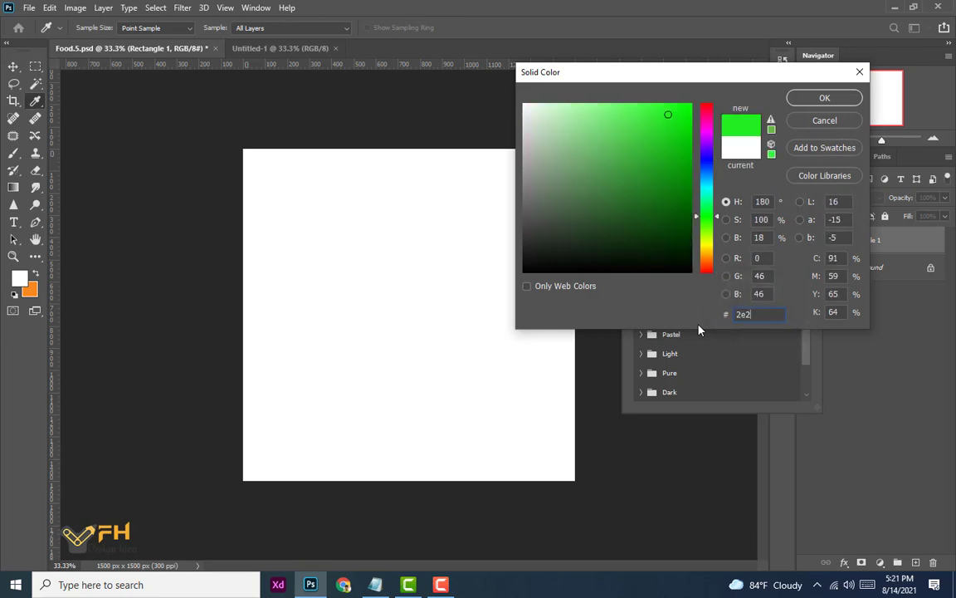
{"action": "type", "text": "e2e"}
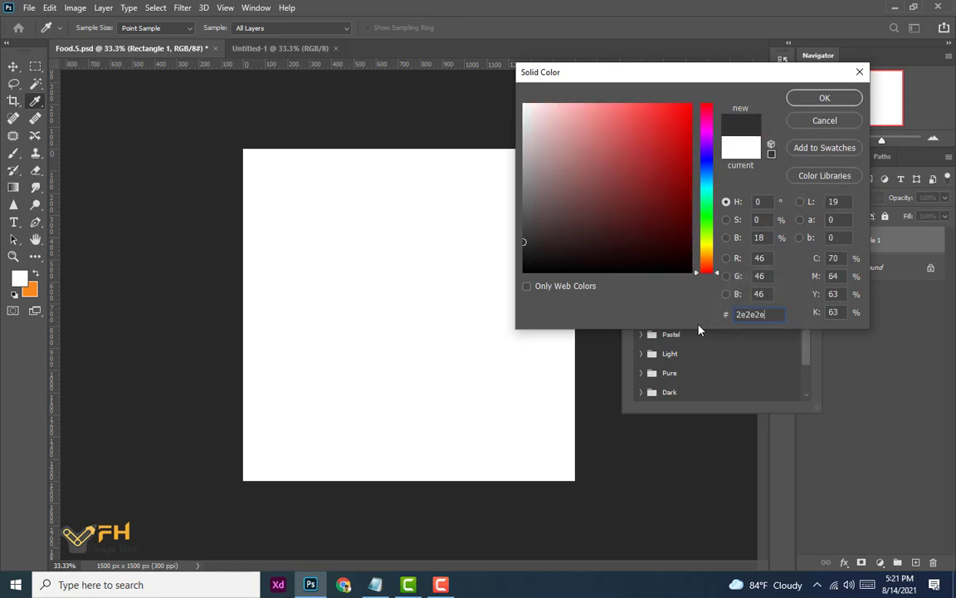
{"action": "left_click", "coordinate": [824, 98]}
- Move the dark rectangle to X 0 px, Y 0 px so it covers the whole canvas
{"action": "left_click", "coordinate": [13, 68]}
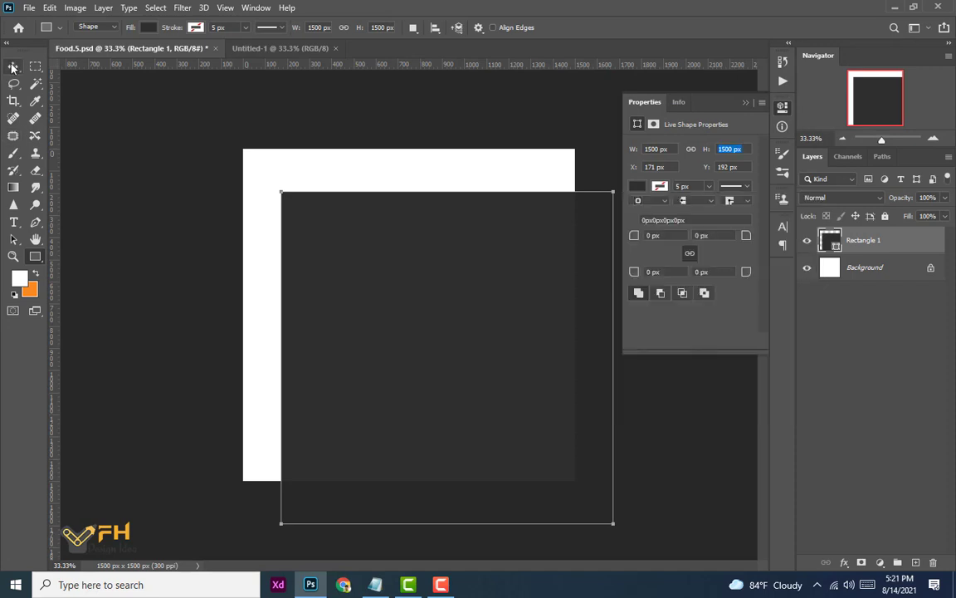
{"action": "left_click_drag", "start_coordinate": [425, 383], "coordinate": [396, 355]}
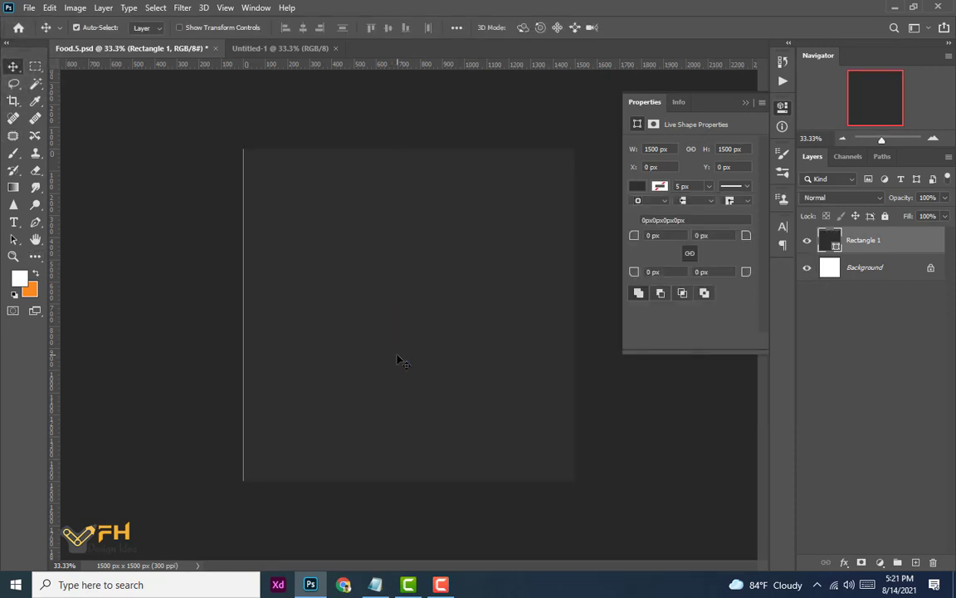
{"action": "key", "text": "Left"}
{"action": "key", "text": "Left"}
{"action": "key", "text": "Left"}
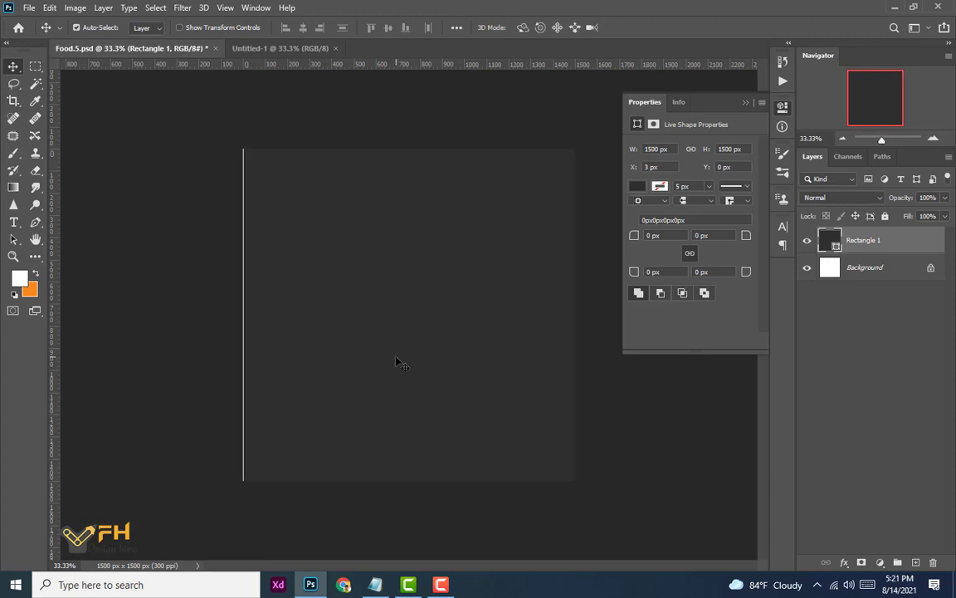
{"action": "left_click", "coordinate": [400, 364]}
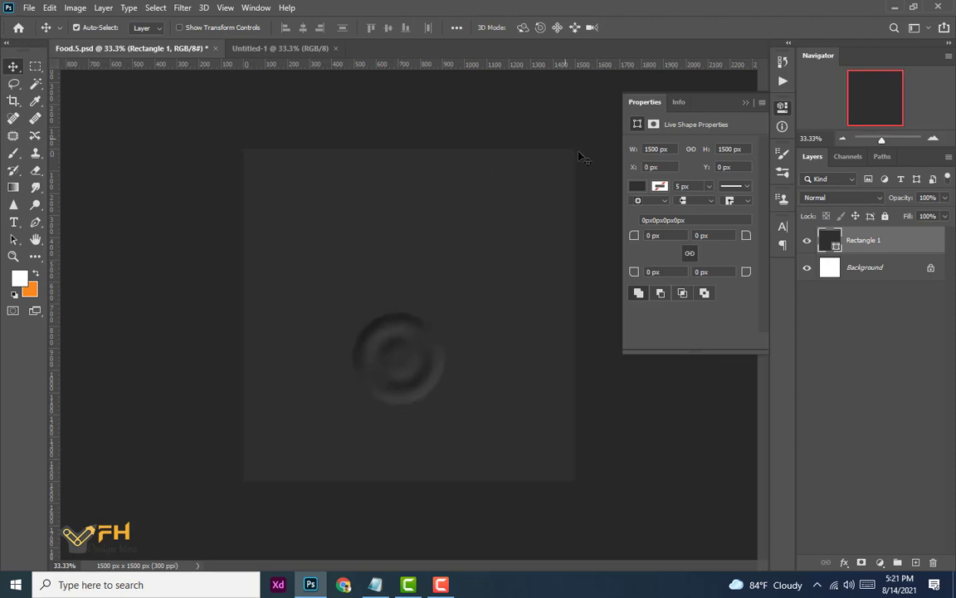
- Duplicate the Rectangle 1 layer
{"action": "left_click", "coordinate": [746, 103]}
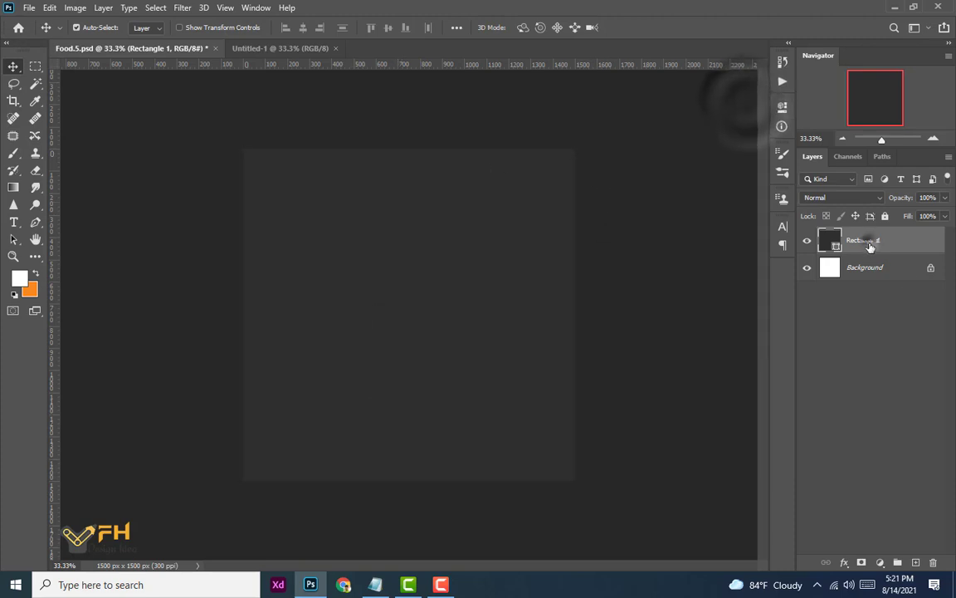
{"action": "left_click", "coordinate": [874, 249]}
{"action": "key", "text": "ctrl+j"}
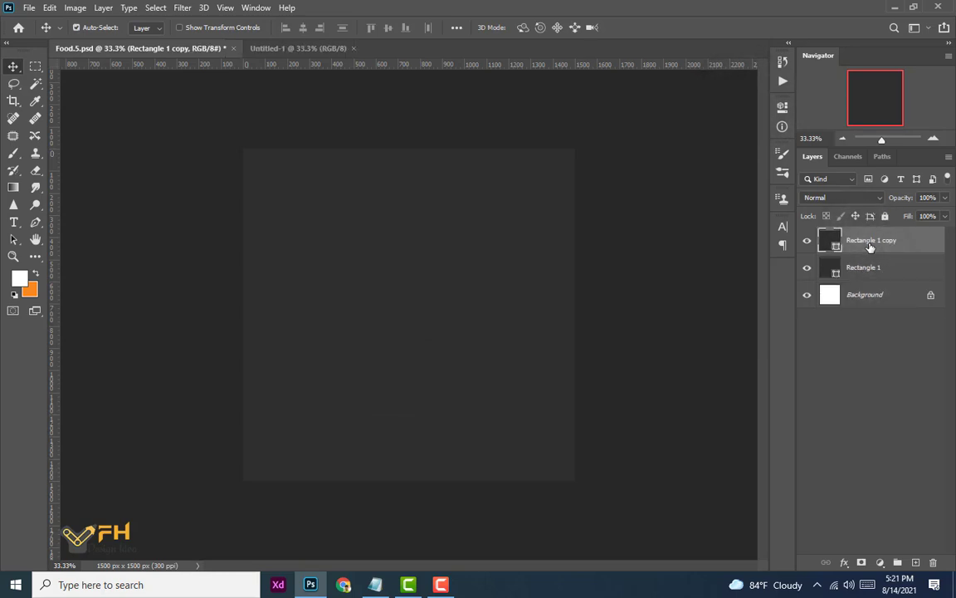
- Apply a Pattern Overlay to the rectangle copy using the first dark pattern, with Normal blending, 100% opacity and 100% scale
{"action": "right_click", "coordinate": [876, 239]}
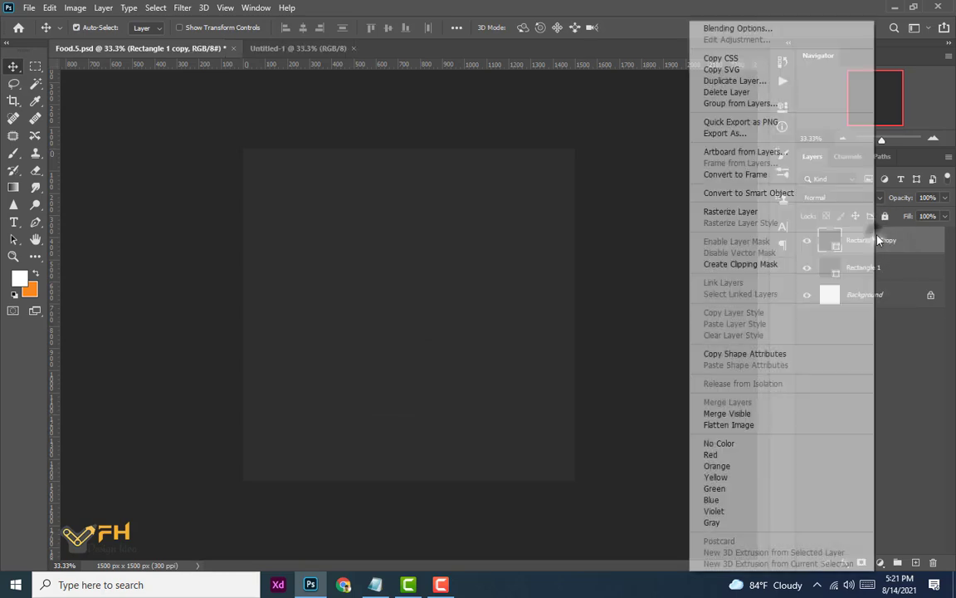
{"action": "left_click", "coordinate": [732, 30]}
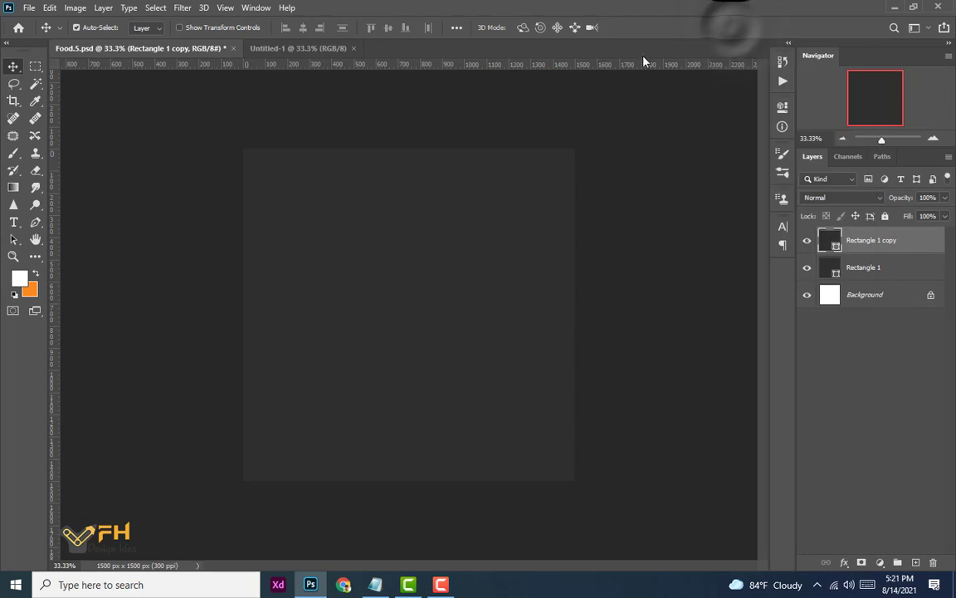
{"action": "left_click_drag", "start_coordinate": [496, 65], "coordinate": [680, 40]}
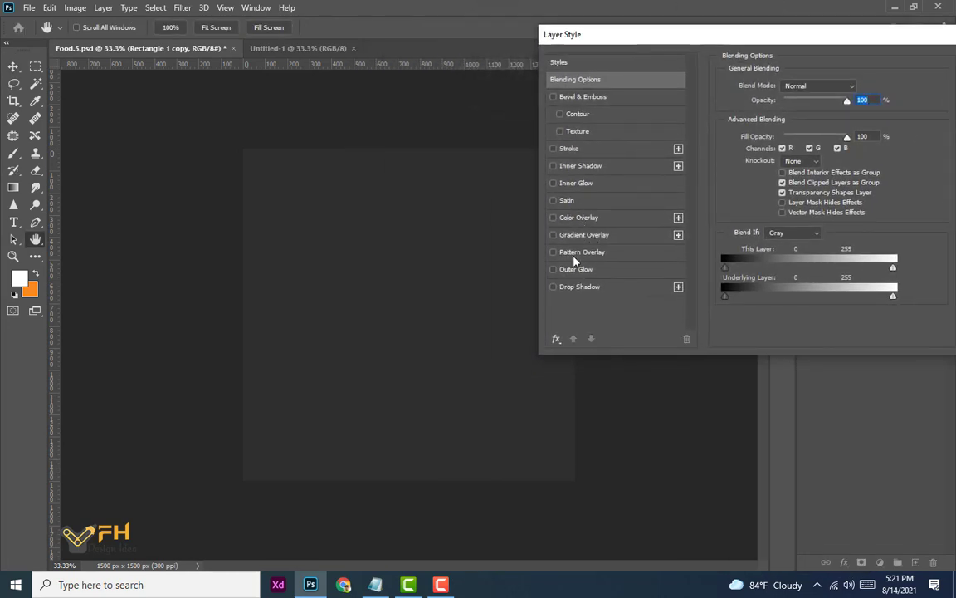
{"action": "left_click", "coordinate": [582, 253]}
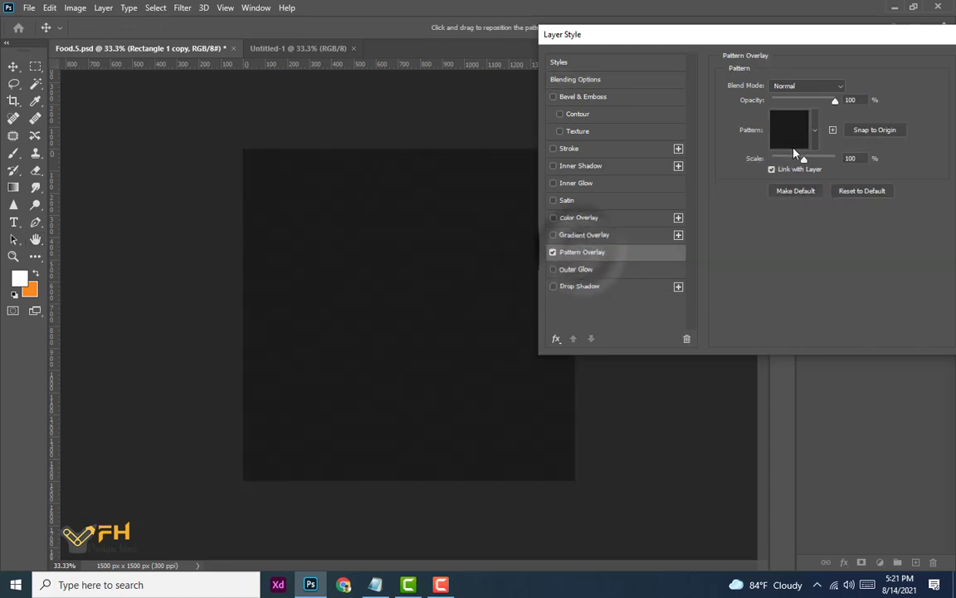
{"action": "left_click", "coordinate": [815, 131]}
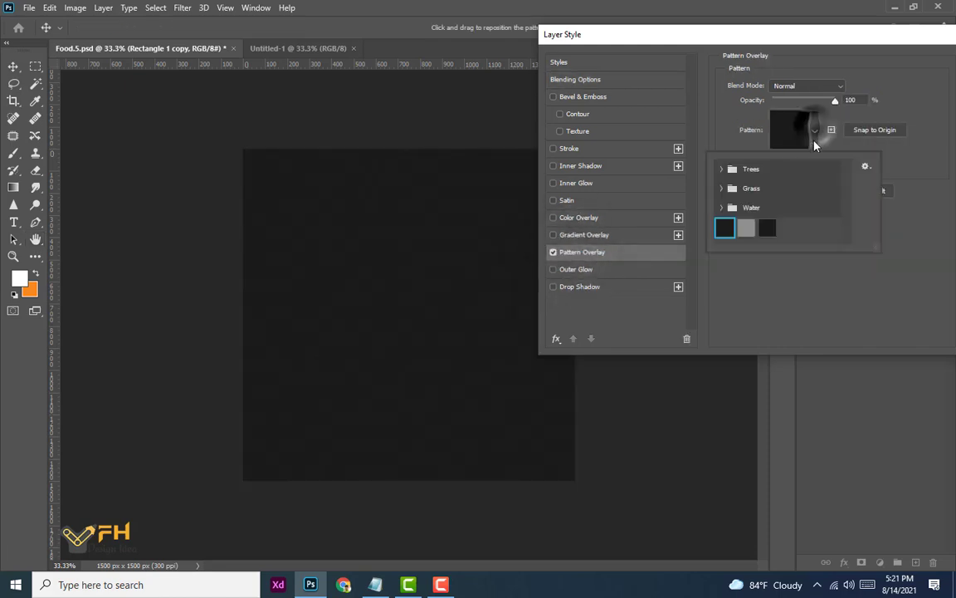
{"action": "left_click", "coordinate": [746, 229]}
{"action": "left_click", "coordinate": [725, 228]}
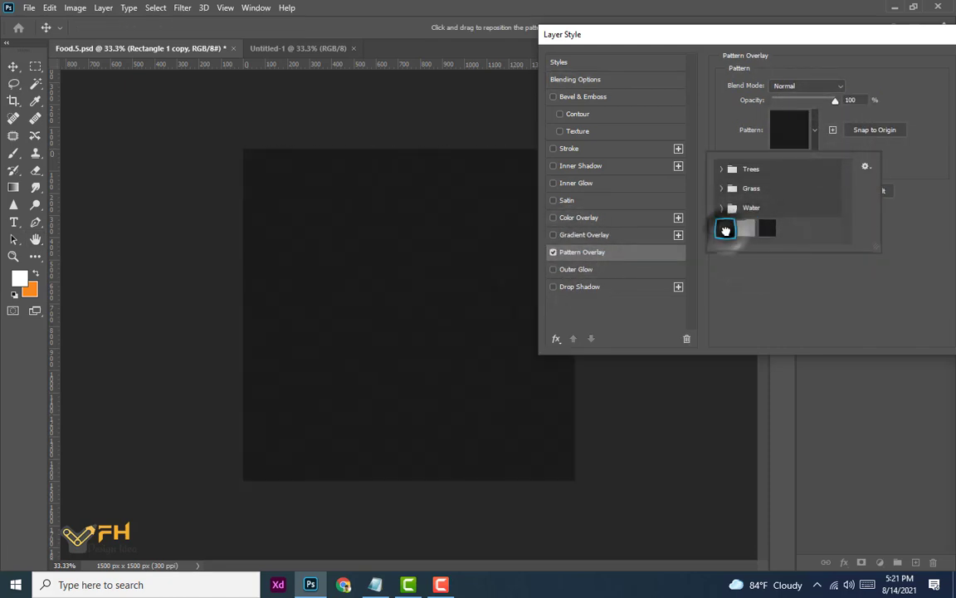
{"action": "left_click_drag", "start_coordinate": [814, 37], "coordinate": [570, 81]}
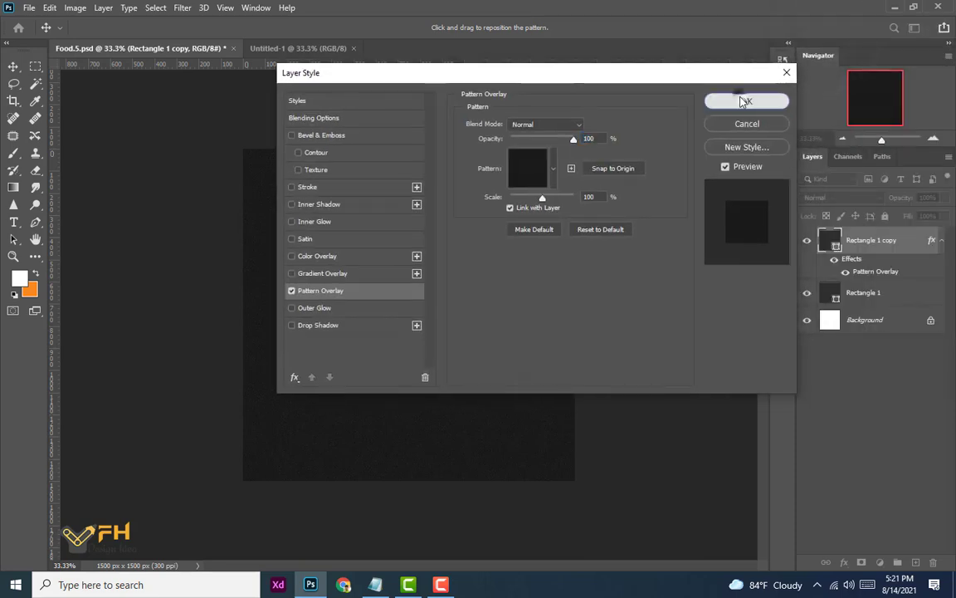
{"action": "left_click", "coordinate": [743, 102]}
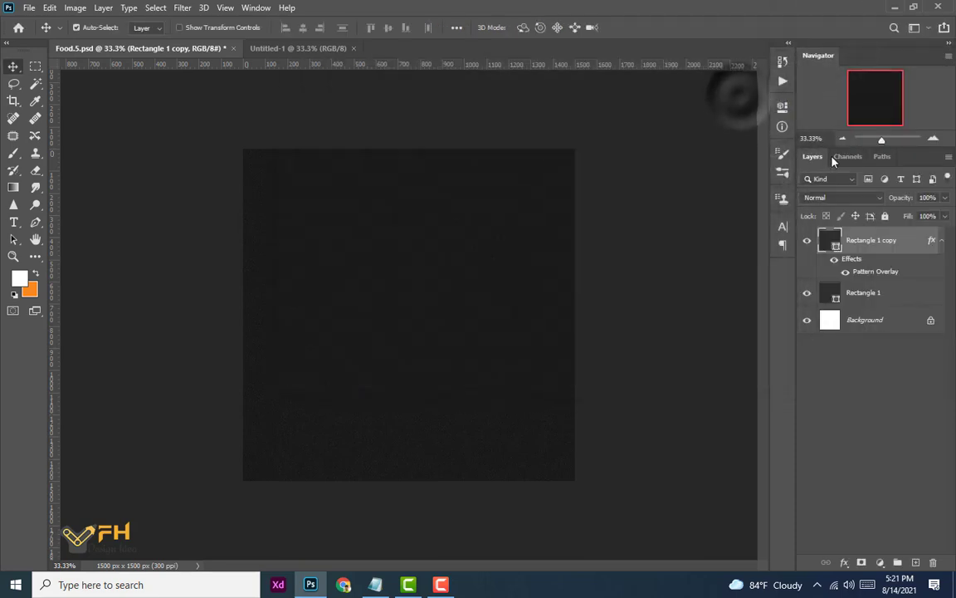
- Add a new layer and place the text "FOOD MENU", copied from Breakfast.txt, near the canvas's upper edge in Roboto Regular
{"action": "left_click", "coordinate": [13, 222]}
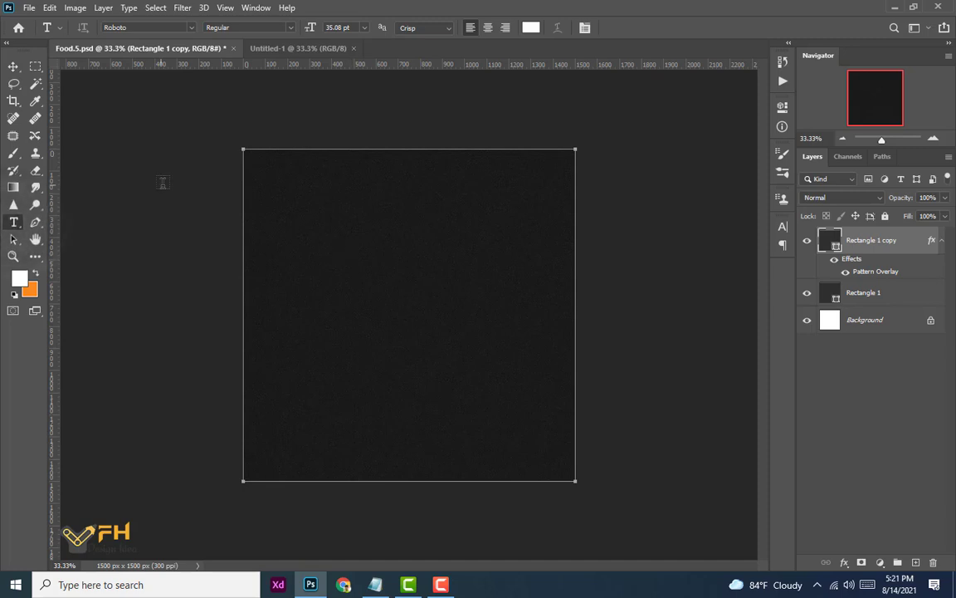
{"action": "left_click", "coordinate": [916, 563]}
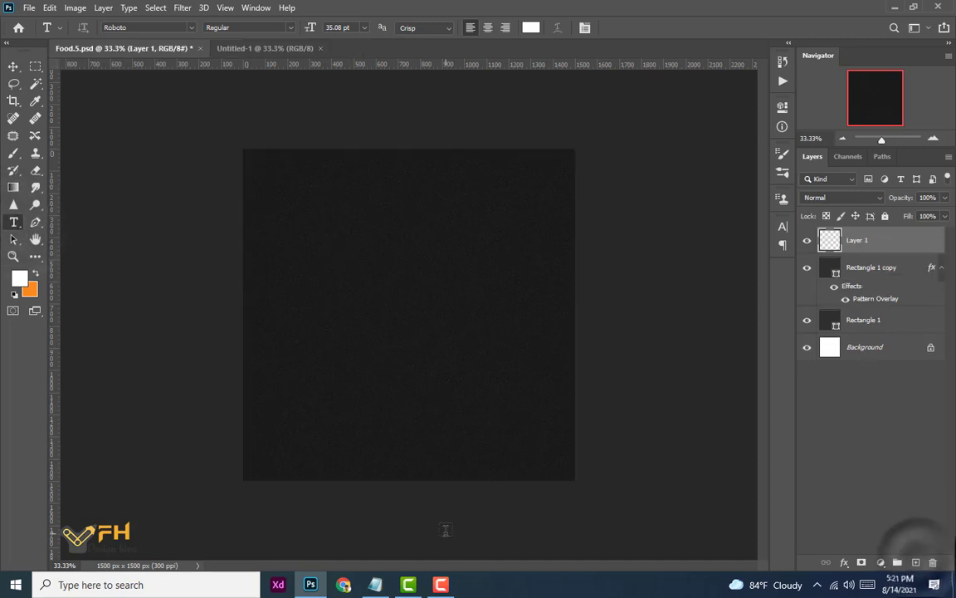
{"action": "left_click", "coordinate": [376, 586]}
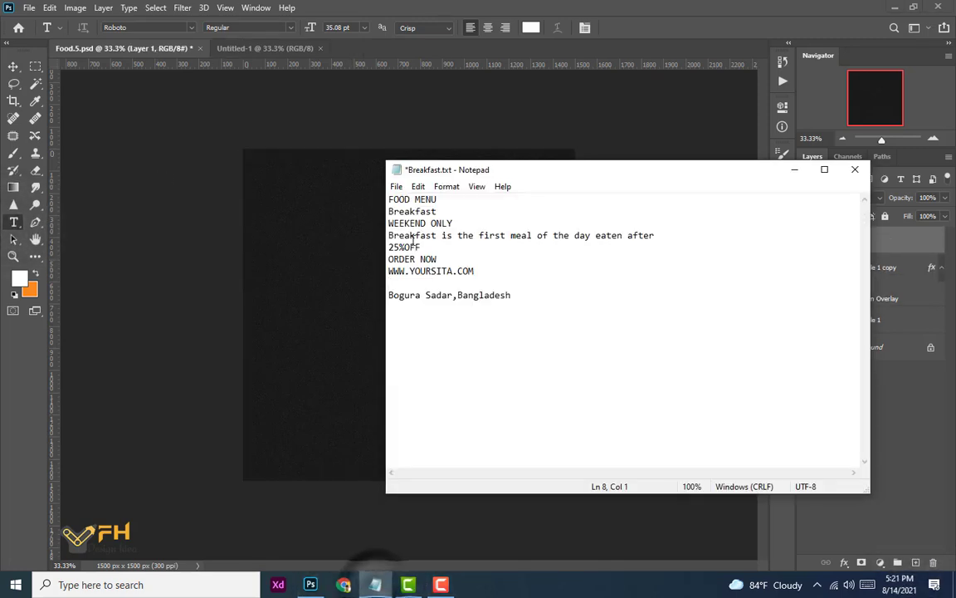
{"action": "left_click_drag", "start_coordinate": [438, 199], "coordinate": [388, 199]}
{"action": "left_click", "coordinate": [418, 186]}
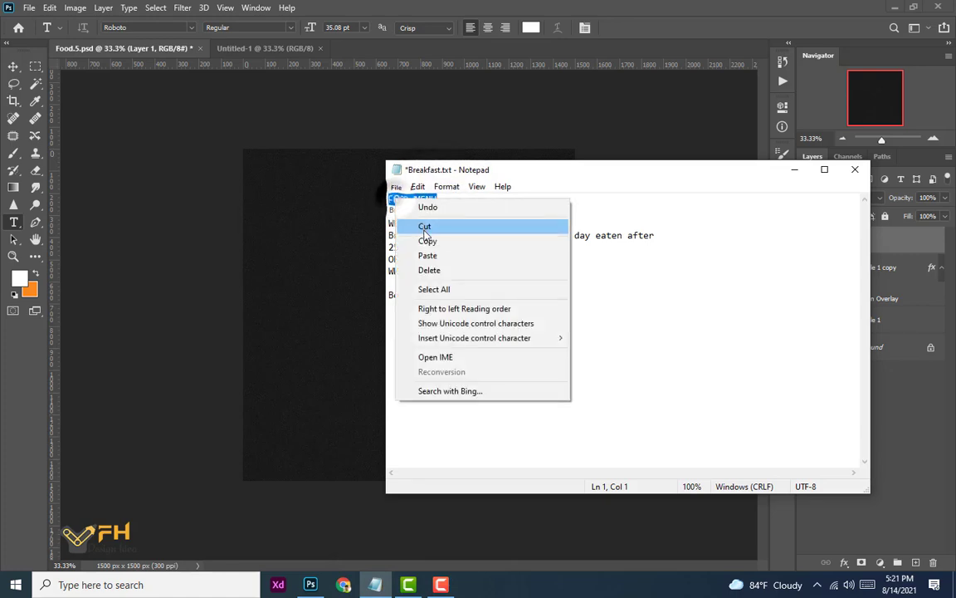
{"action": "left_click", "coordinate": [426, 241]}
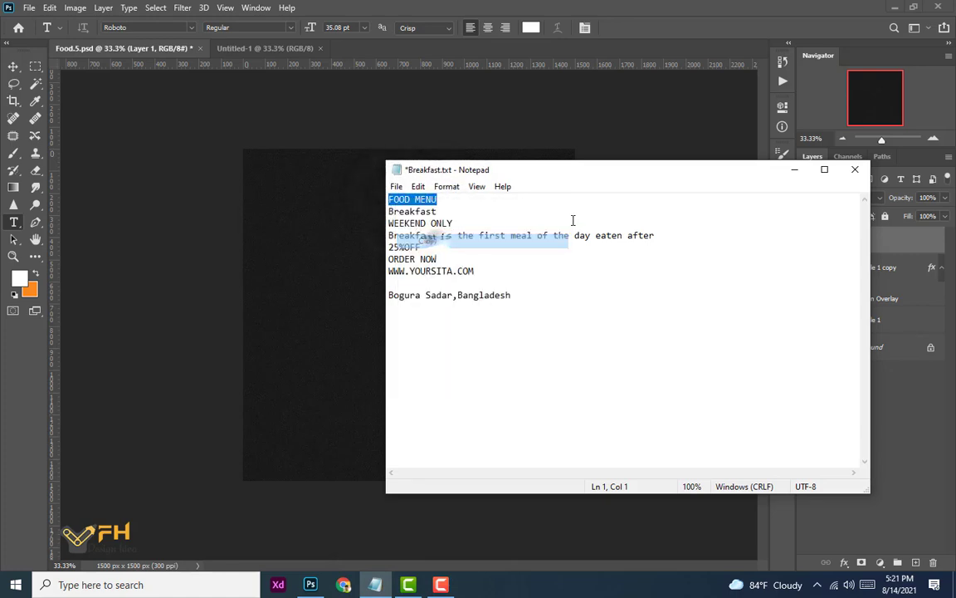
{"action": "left_click", "coordinate": [794, 169]}
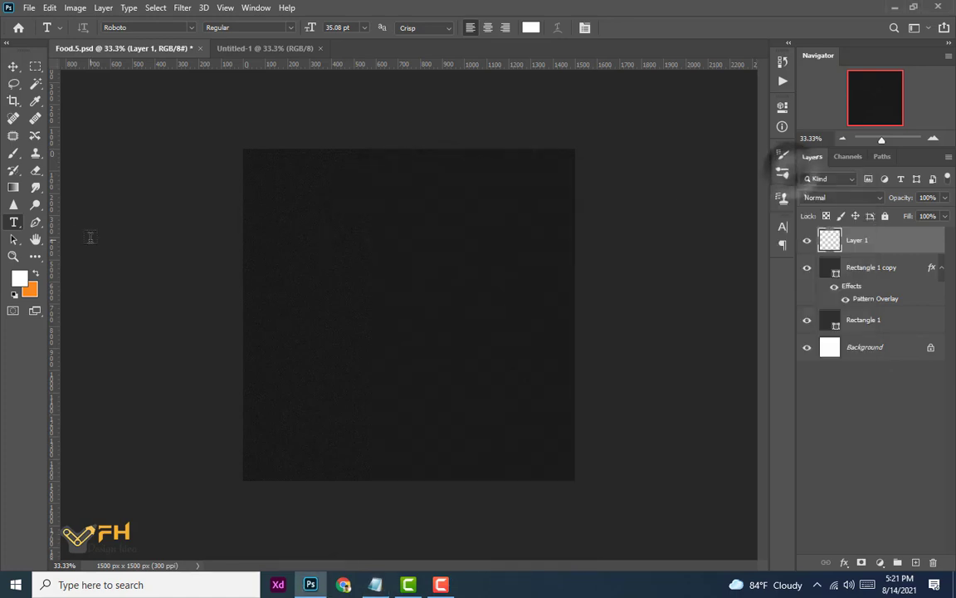
{"action": "left_click", "coordinate": [298, 192]}
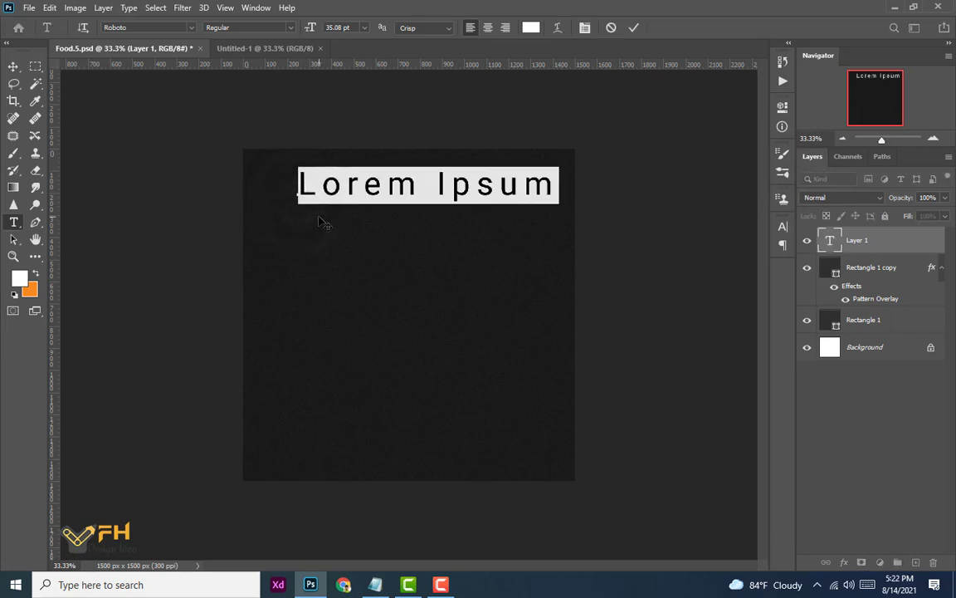
{"action": "key", "text": "ctrl+v"}
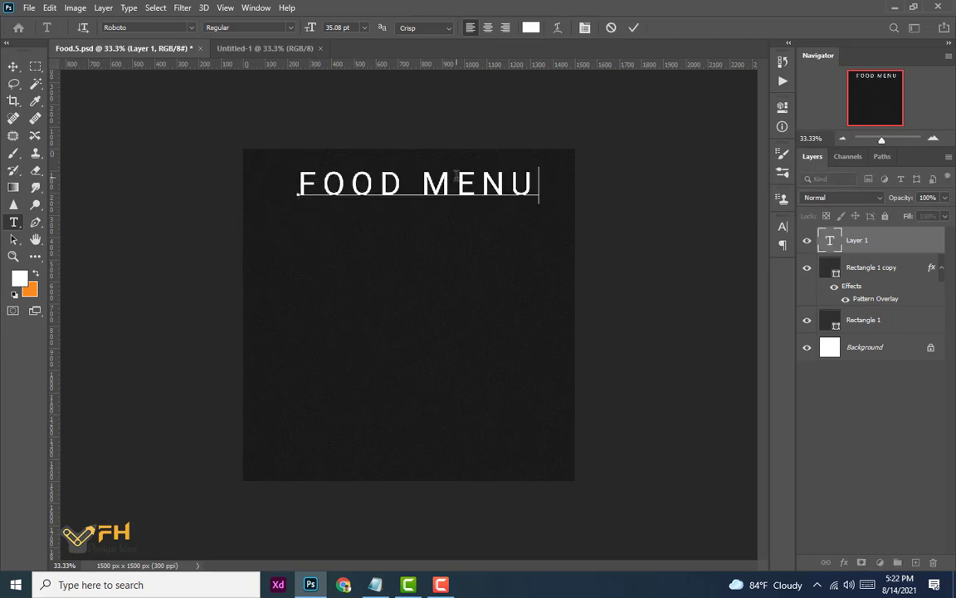
- Set the whole "FOOD MENU" text to 10 pt, keeping the font Roboto Regular
{"action": "key", "text": "ctrl"}
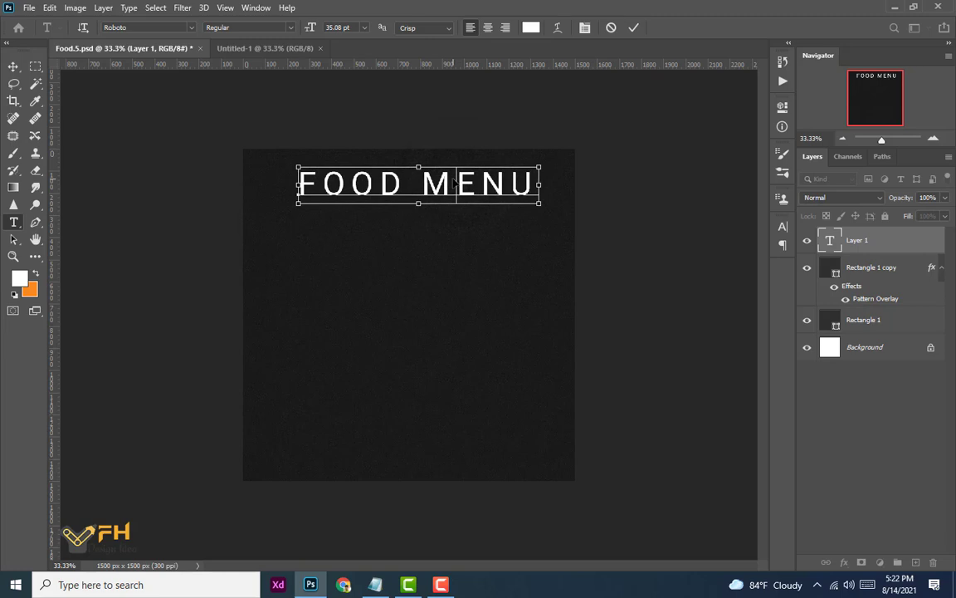
{"action": "key", "text": "ctrl+a"}
{"action": "left_click", "coordinate": [783, 226]}
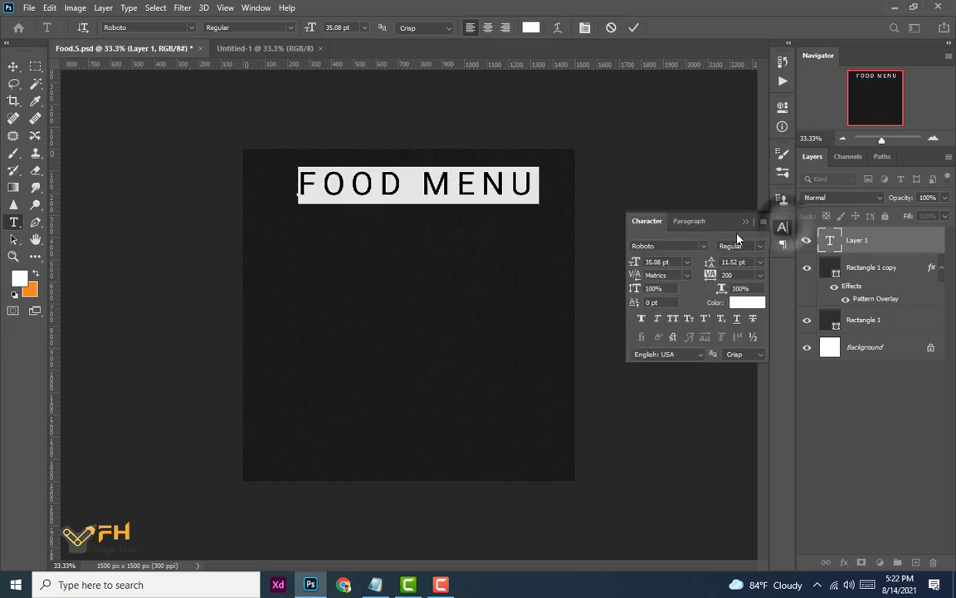
{"action": "left_click", "coordinate": [687, 262]}
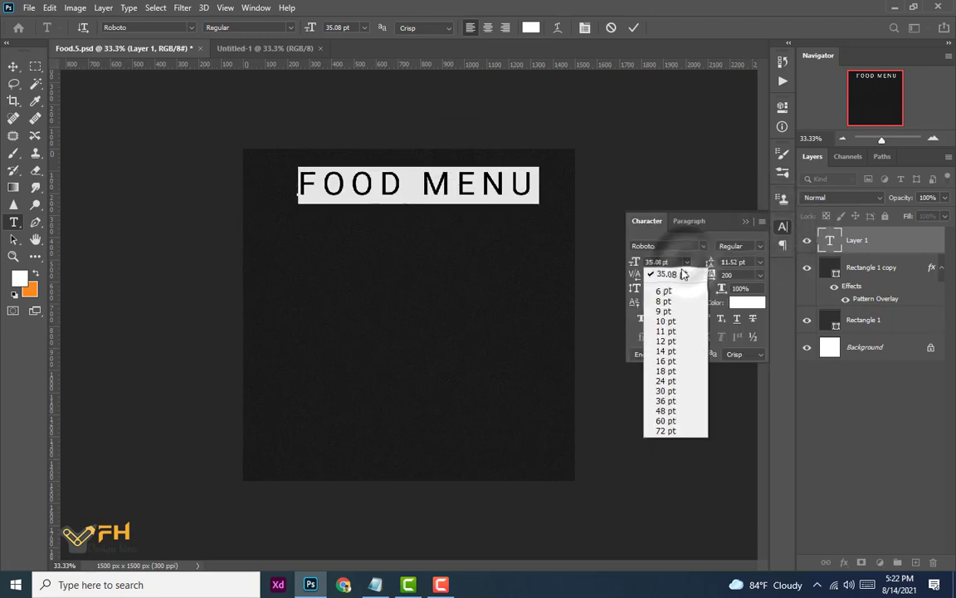
{"action": "left_click", "coordinate": [672, 302]}
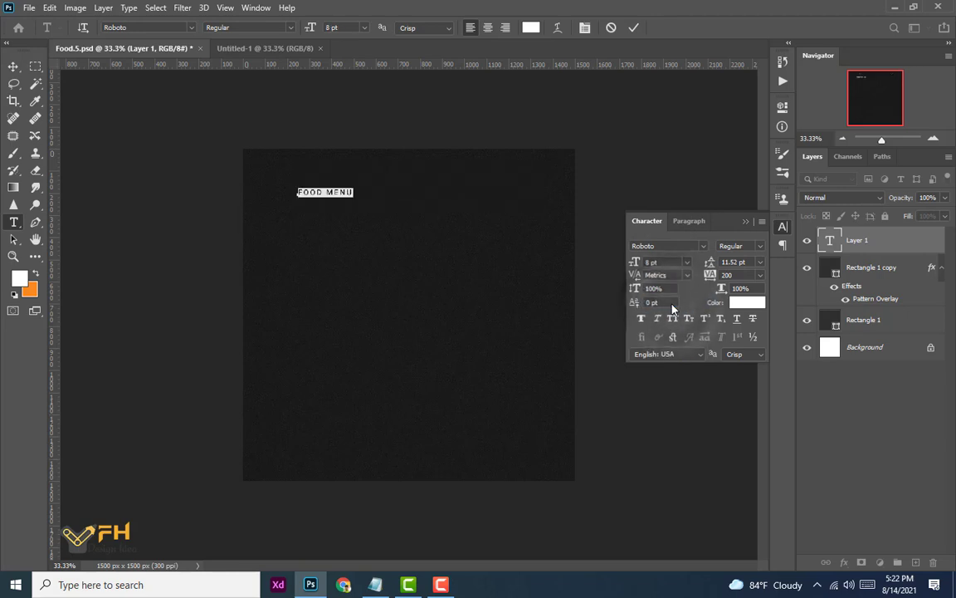
{"action": "left_click", "coordinate": [687, 264]}
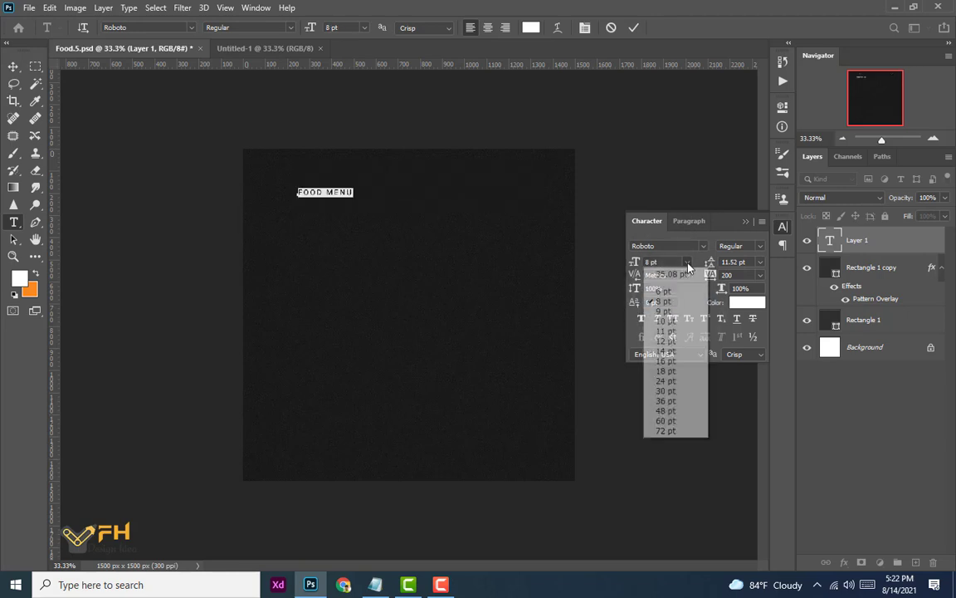
{"action": "left_click", "coordinate": [669, 341]}
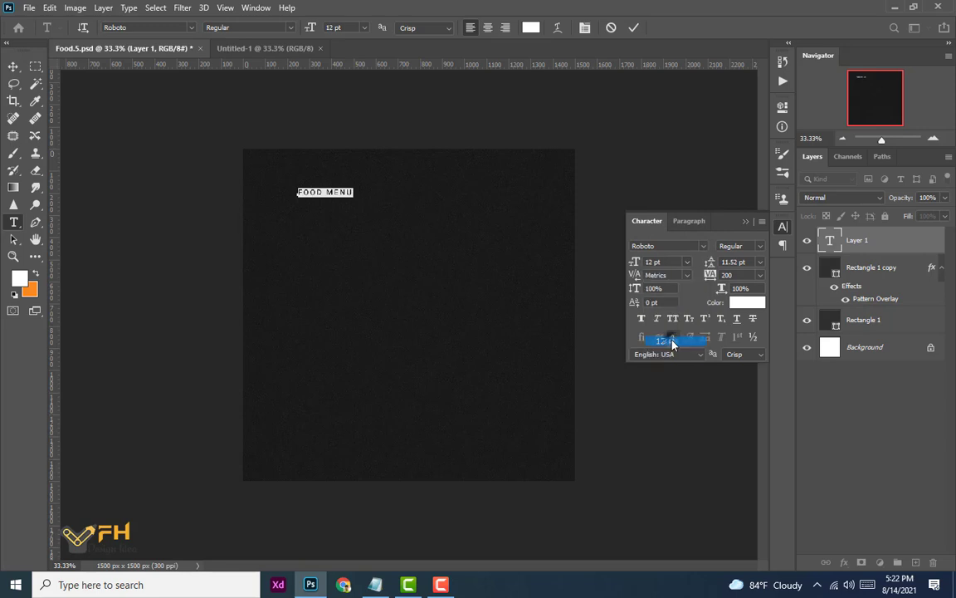
{"action": "left_click", "coordinate": [704, 248]}
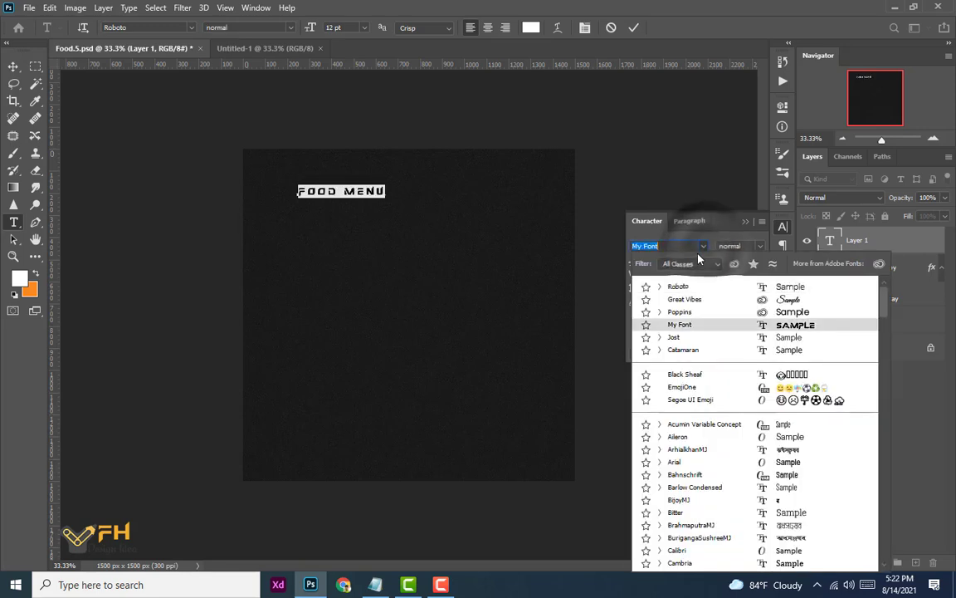
{"action": "left_click", "coordinate": [704, 247]}
{"action": "left_click", "coordinate": [704, 247]}
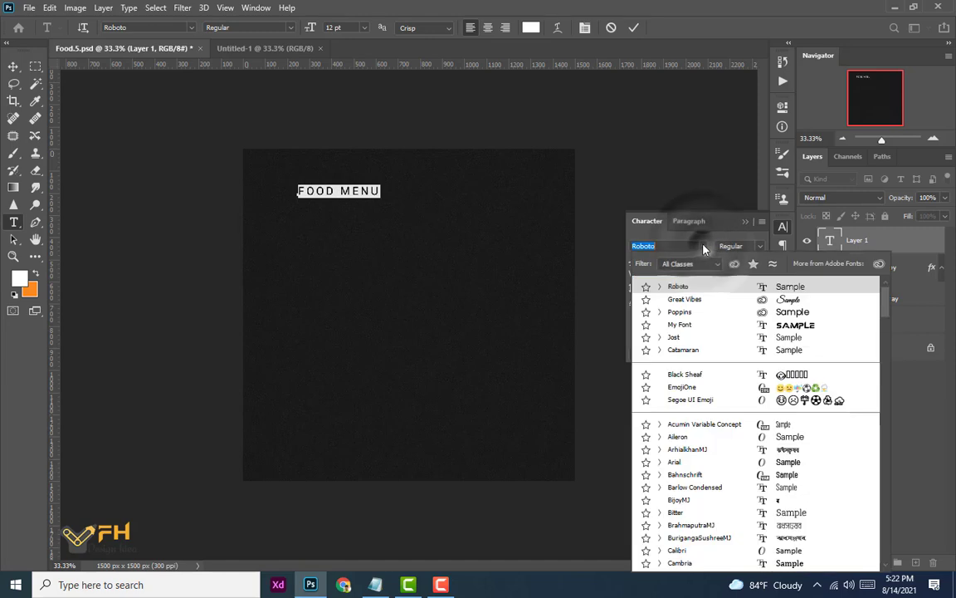
{"action": "left_click", "coordinate": [704, 247]}
{"action": "left_click", "coordinate": [687, 262]}
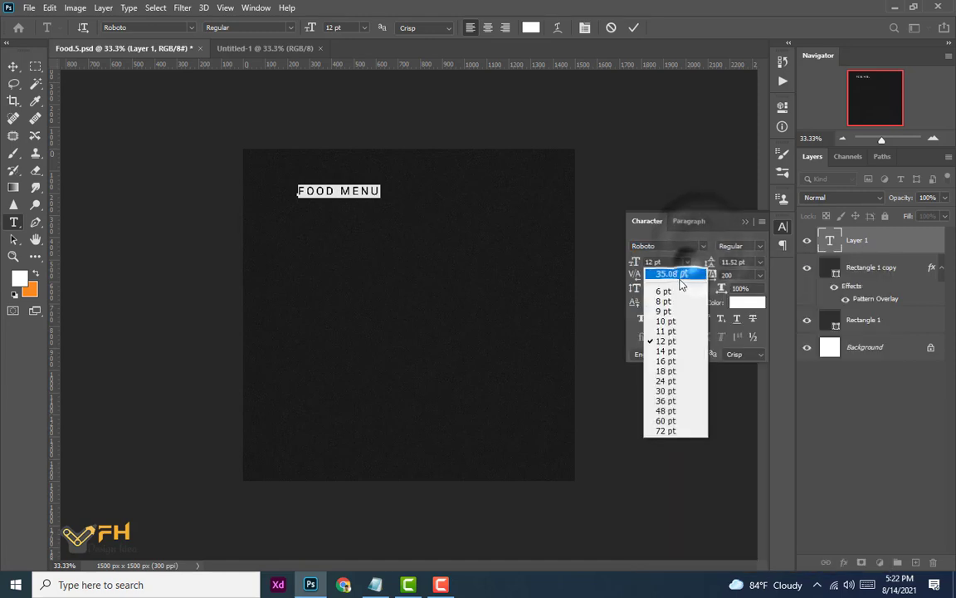
{"action": "left_click", "coordinate": [702, 324]}
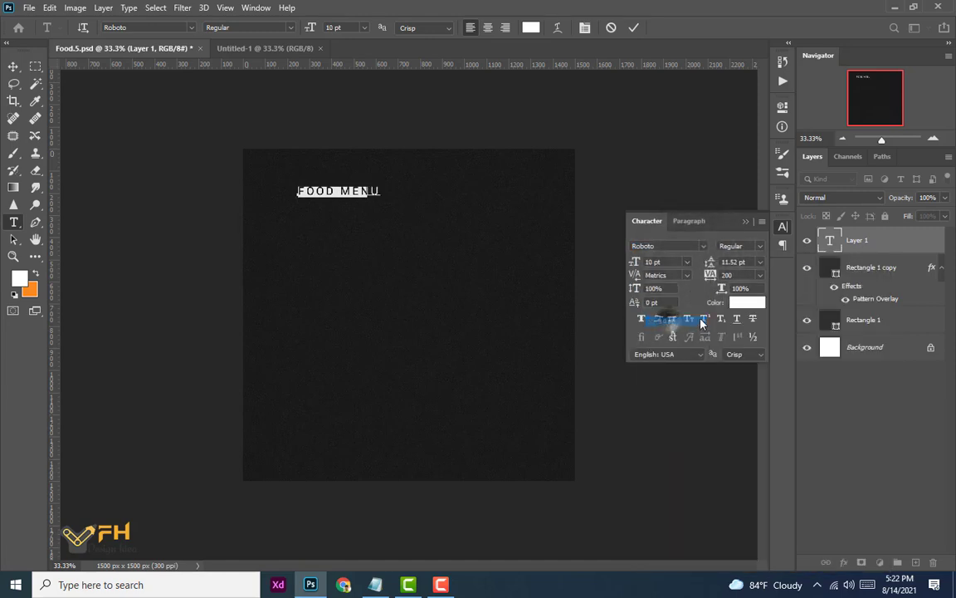
- Move the "FOOD MENU" text about 119 px left and 79 px up, towards the canvas's upper-left corner
{"action": "left_click", "coordinate": [13, 67]}
{"action": "key", "text": "ctrl+plus"}
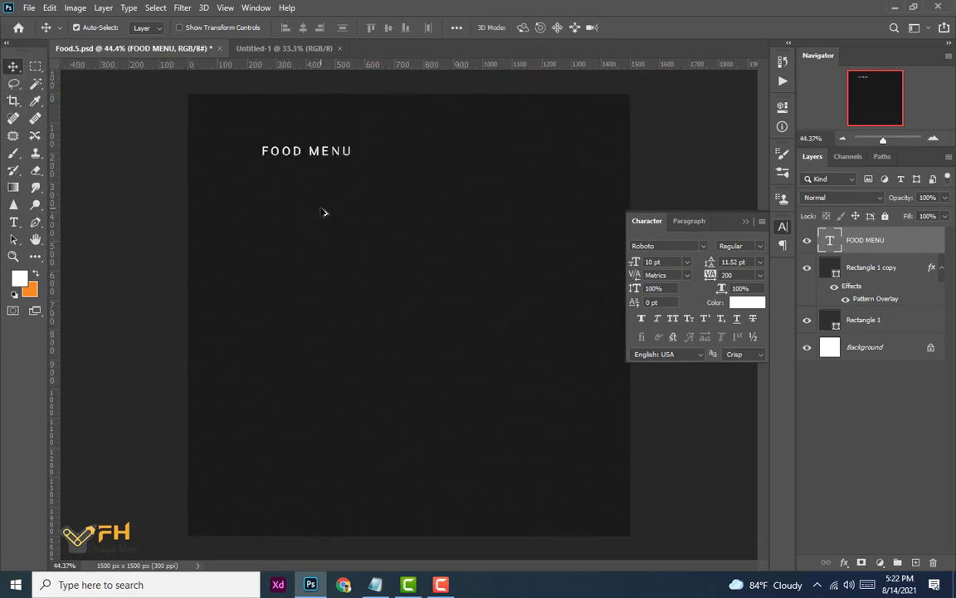
{"action": "left_click_drag", "start_coordinate": [293, 154], "coordinate": [257, 134]}
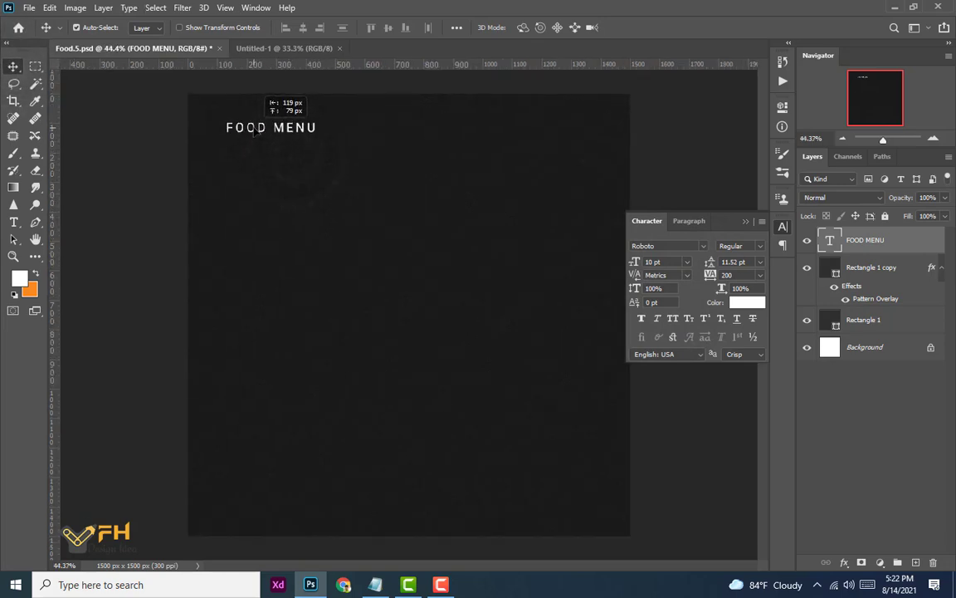
{"action": "left_click", "coordinate": [287, 164]}
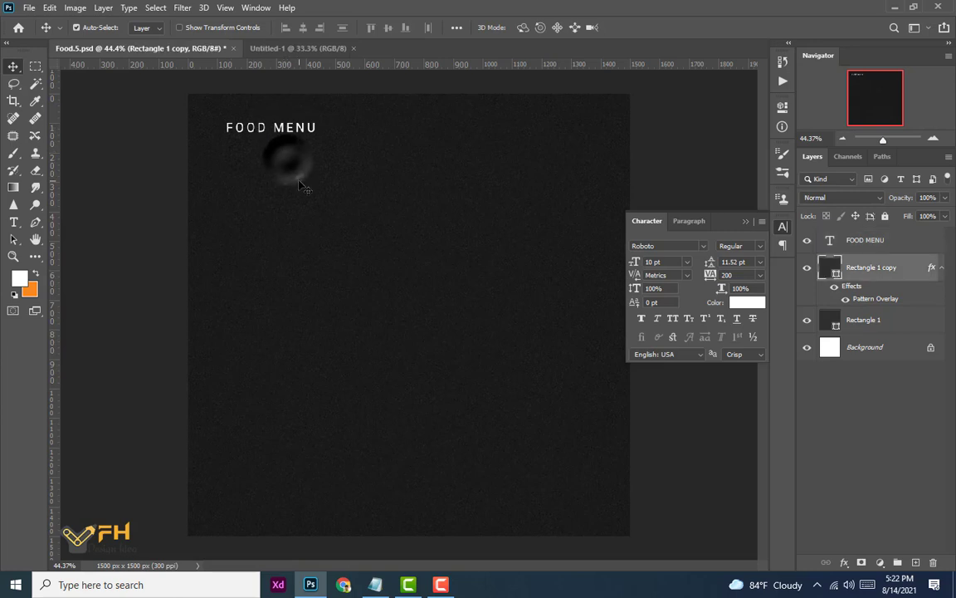
- Copy "Breakfast" from Breakfast.txt in Notepad and place it in Photoshop as text on a new layer below "FOOD MENU"
{"action": "left_click", "coordinate": [376, 587]}
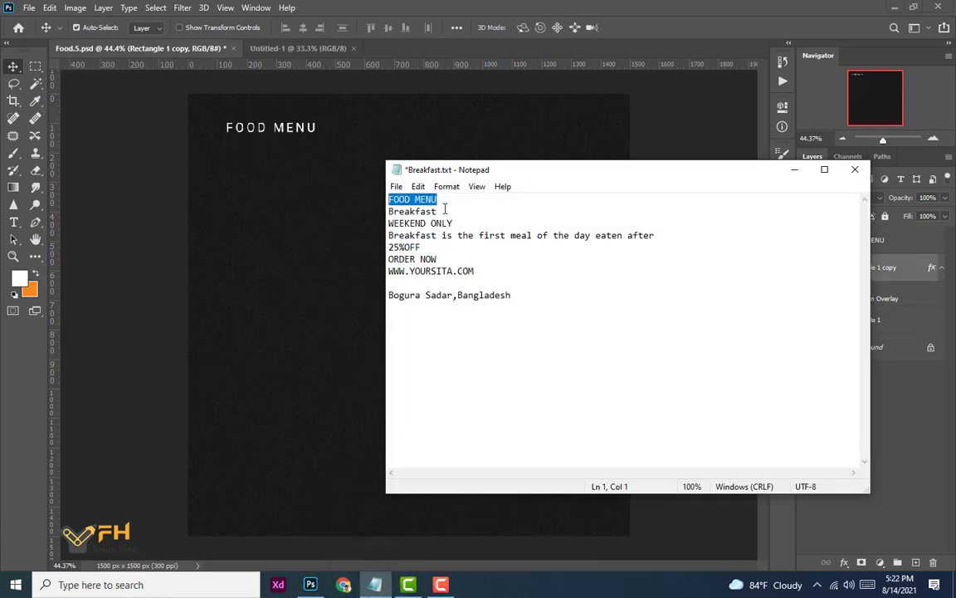
{"action": "left_click_drag", "start_coordinate": [442, 211], "coordinate": [388, 210]}
{"action": "right_click", "coordinate": [395, 207]}
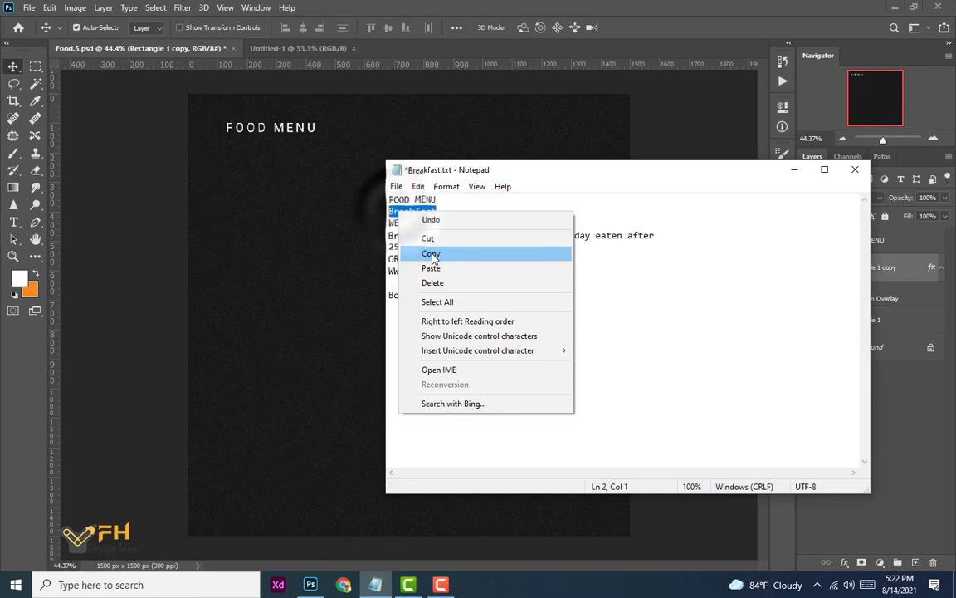
{"action": "left_click", "coordinate": [423, 251]}
{"action": "left_click", "coordinate": [14, 221]}
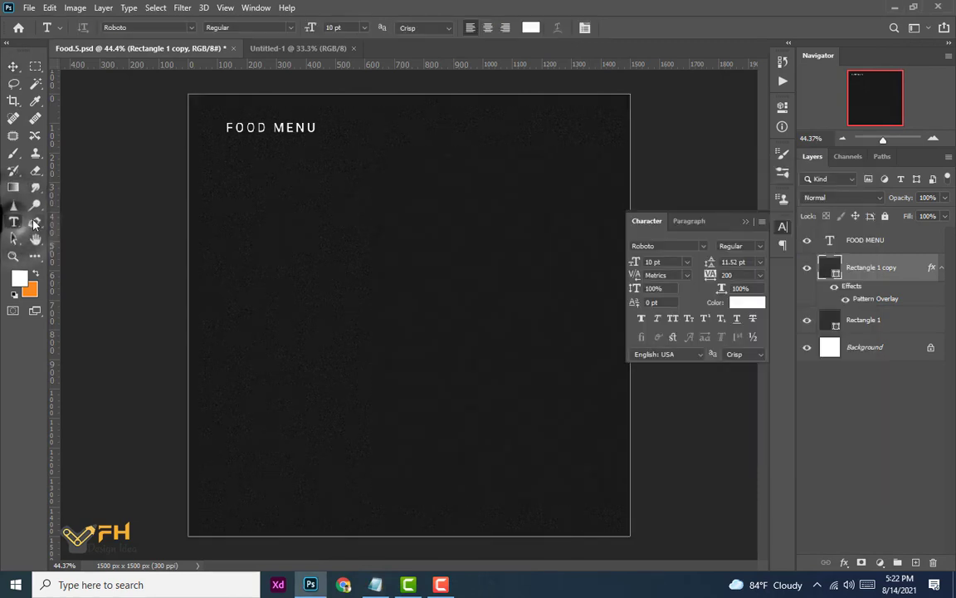
{"action": "left_click", "coordinate": [913, 561]}
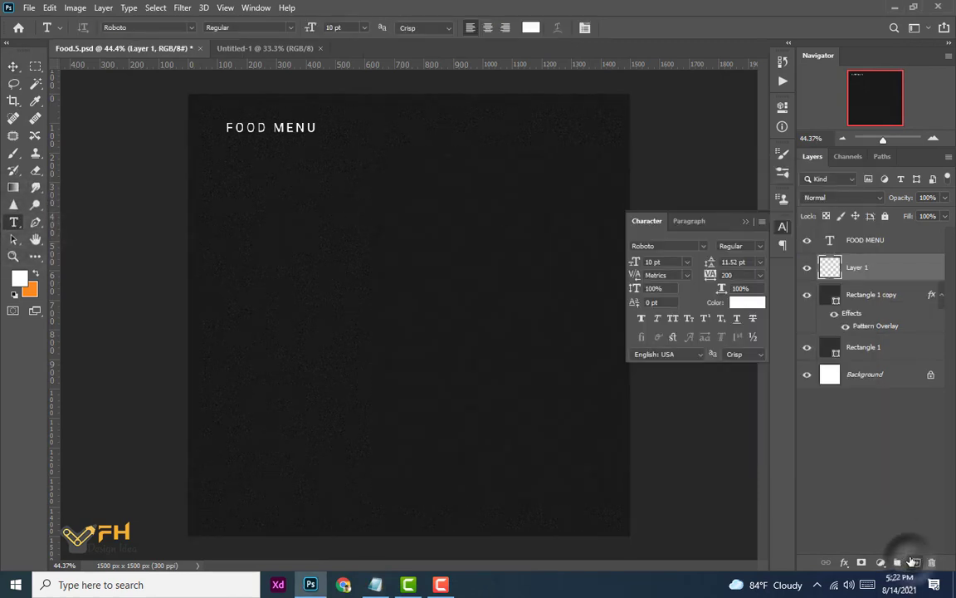
{"action": "left_click", "coordinate": [281, 171]}
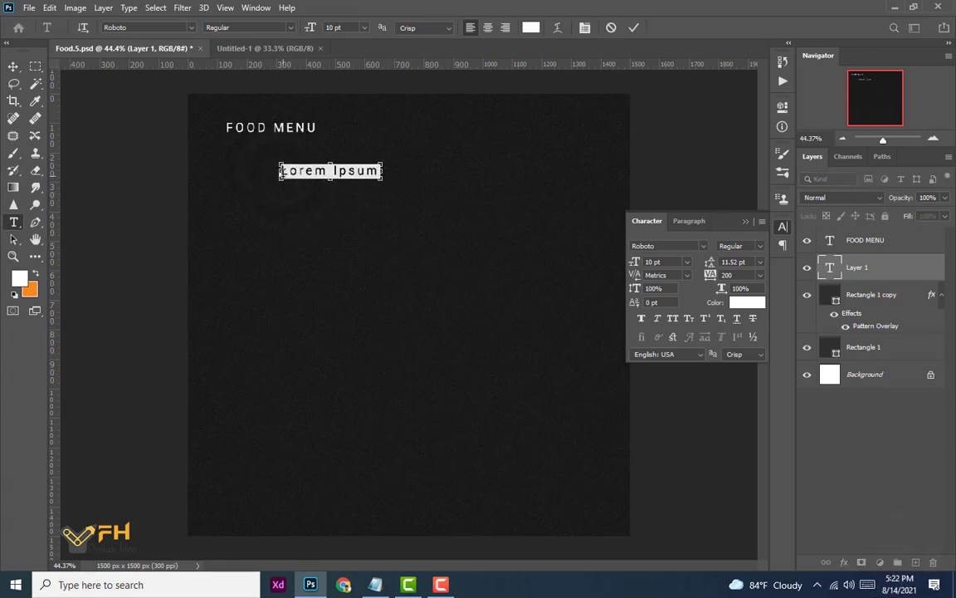
{"action": "type", "text": "Breakfast"}
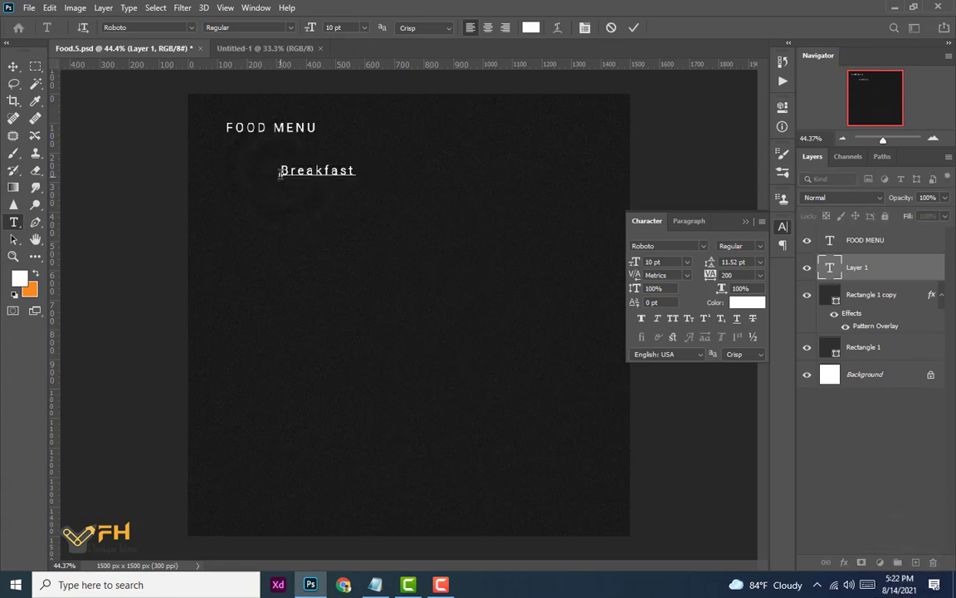
- Set the "Breakfast" text's leading to Auto and its tracking to 0
{"action": "double_click", "coordinate": [340, 166]}
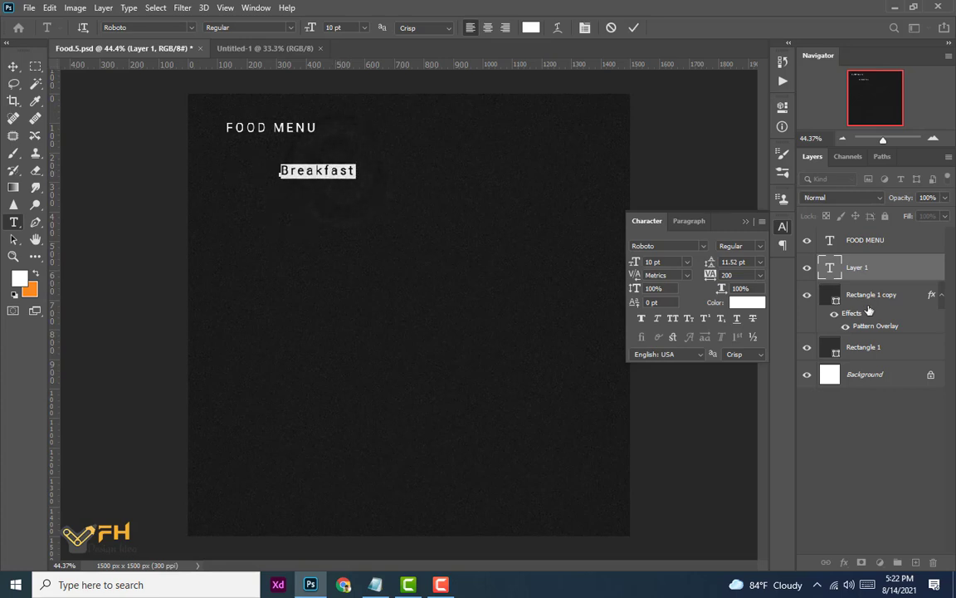
{"action": "left_click", "coordinate": [759, 263]}
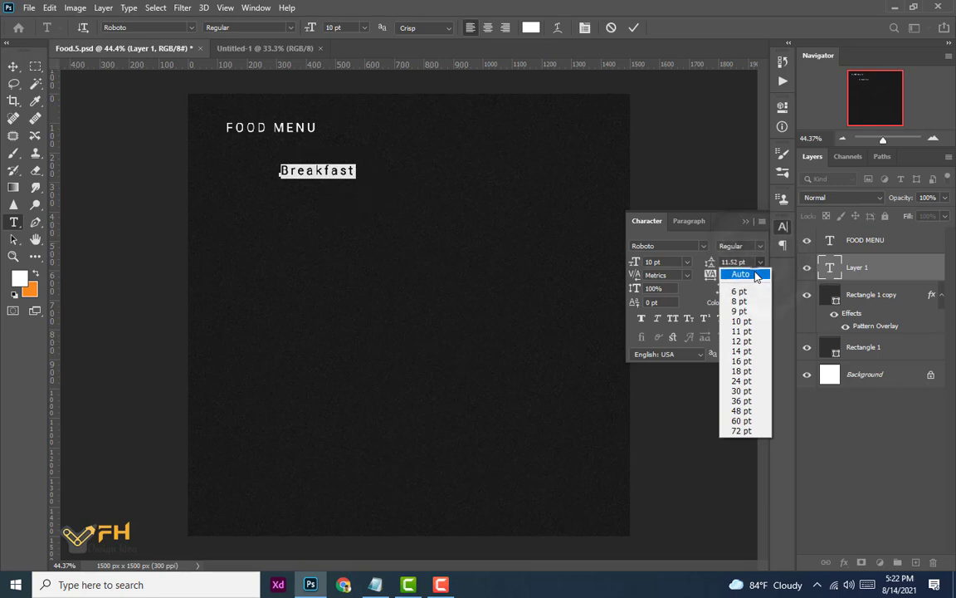
{"action": "left_click", "coordinate": [757, 273]}
{"action": "left_click", "coordinate": [760, 275]}
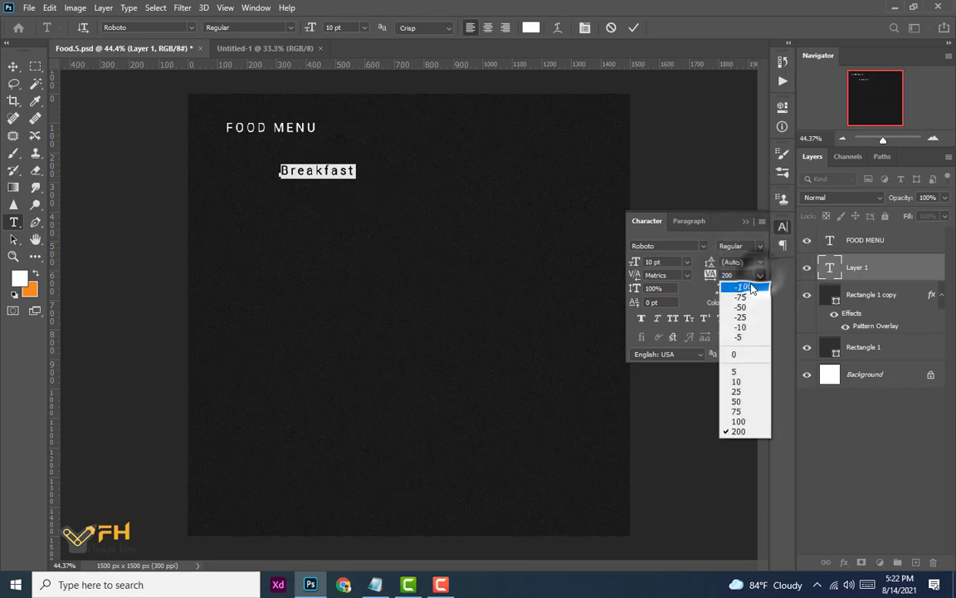
{"action": "left_click", "coordinate": [737, 354]}
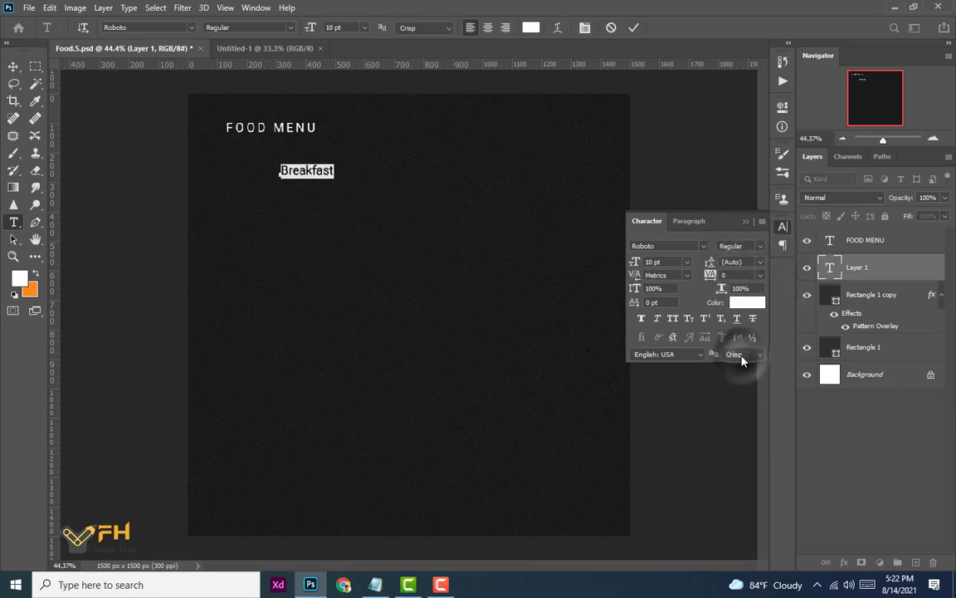
- Change the "Breakfast" text to the Great Vibes font at 72 pt
{"action": "left_click", "coordinate": [704, 245]}
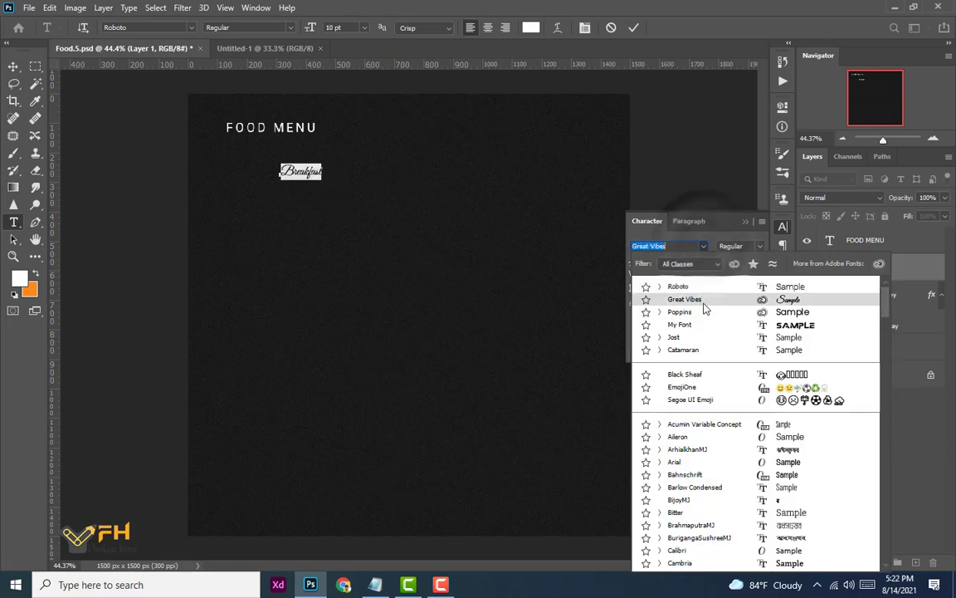
{"action": "left_click", "coordinate": [705, 300]}
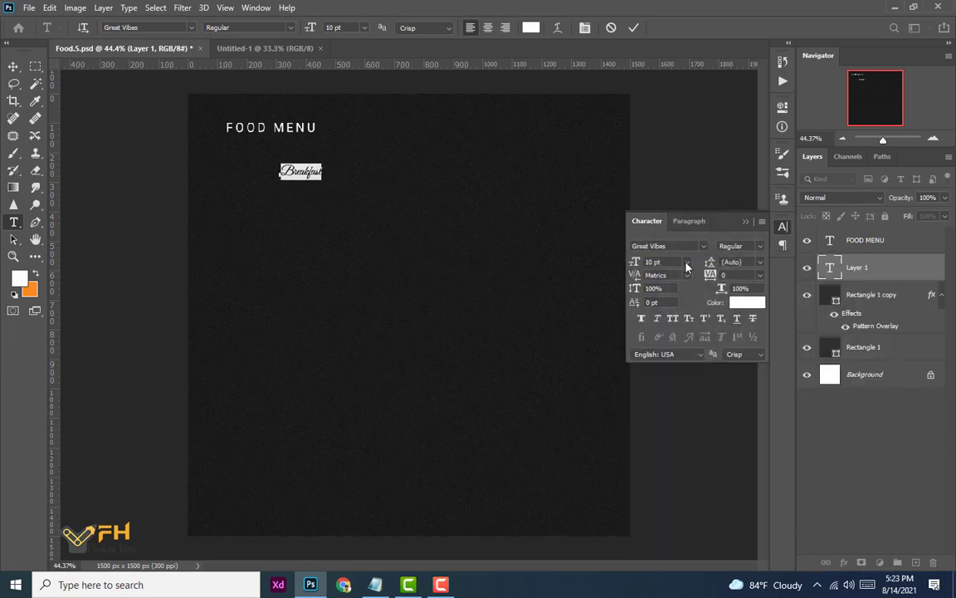
{"action": "left_click", "coordinate": [687, 264]}
{"action": "left_click", "coordinate": [687, 430]}
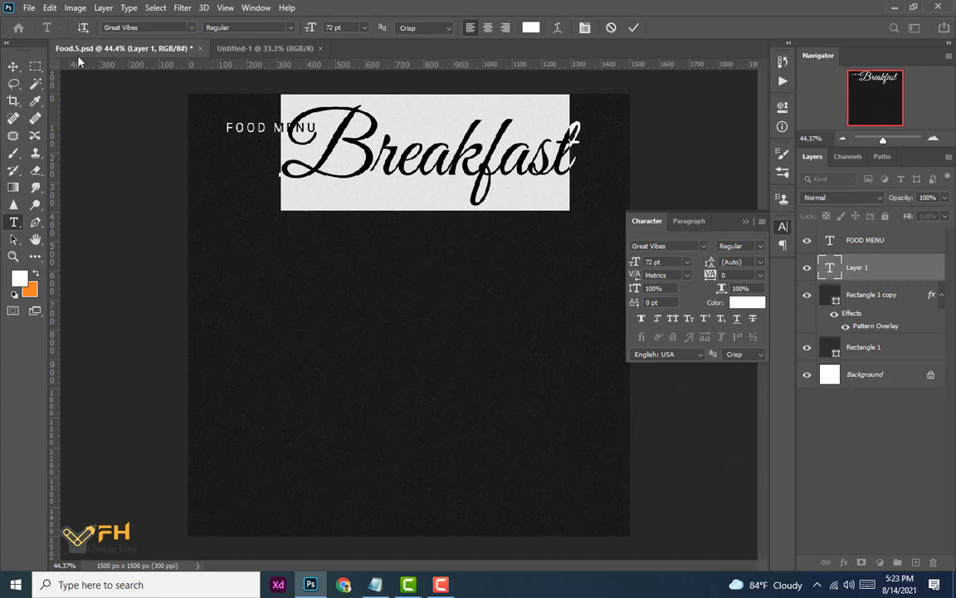
- Move the "Breakfast" text down below "FOOD MENU" and set its size to 60 pt
{"action": "left_click", "coordinate": [13, 67]}
{"action": "left_click_drag", "start_coordinate": [364, 161], "coordinate": [366, 207]}
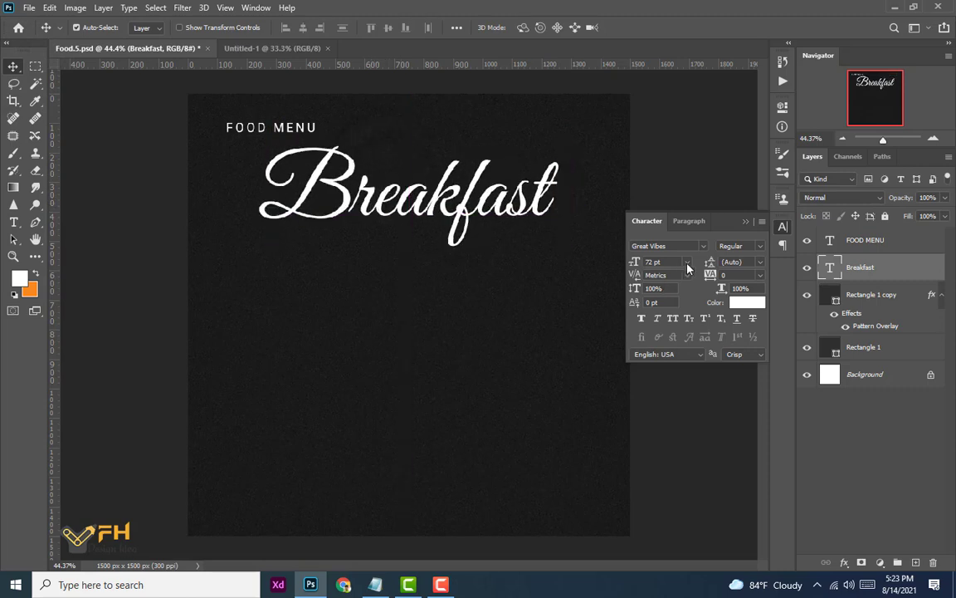
{"action": "left_click", "coordinate": [686, 261]}
{"action": "left_click", "coordinate": [674, 421]}
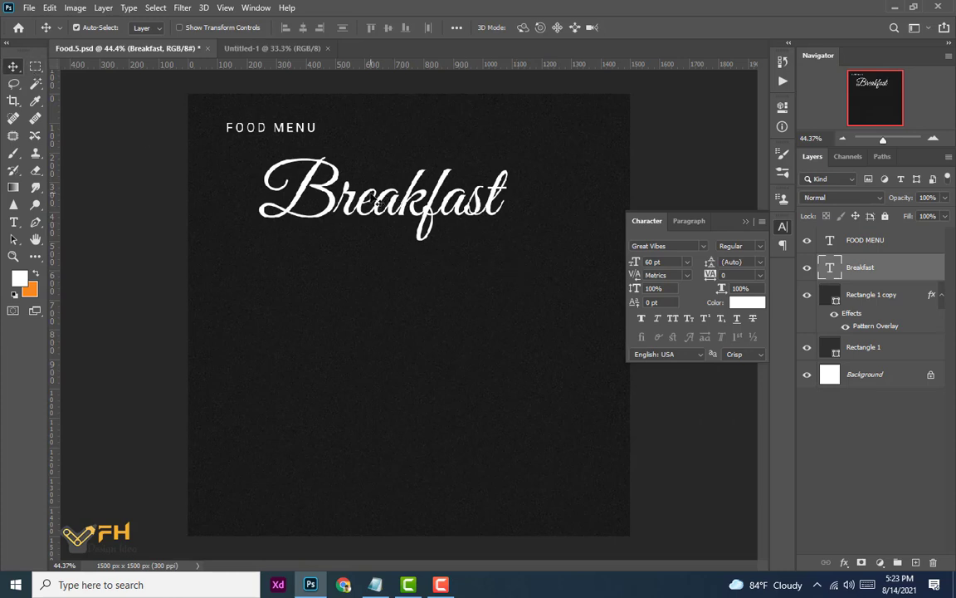
- Shift the "Breakfast" text slightly right and nudge it upward until it sits close beneath "FOOD MENU"
{"action": "left_click_drag", "start_coordinate": [378, 202], "coordinate": [397, 193]}
{"action": "key", "text": "Up"}
{"action": "key", "text": "Up"}
{"action": "key", "text": "Up"}
{"action": "key", "text": "Up"}
{"action": "key", "text": "Up"}
{"action": "key", "text": "Up"}
{"action": "key", "text": "Up"}
{"action": "key", "text": "Up"}
{"action": "key", "text": "Up"}
{"action": "key", "text": "Up"}
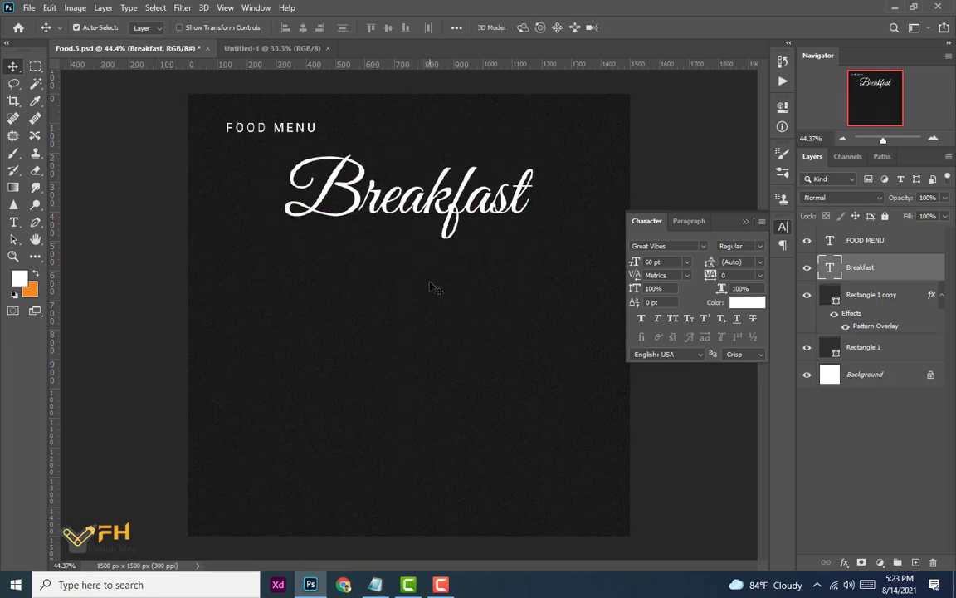
{"action": "key", "text": "Up"}
{"action": "key", "text": "Up"}
{"action": "key", "text": "Up"}
{"action": "key", "text": "Up"}
{"action": "key", "text": "Up"}
{"action": "key", "text": "Up"}
{"action": "key", "text": "Up"}
{"action": "key", "text": "Up"}
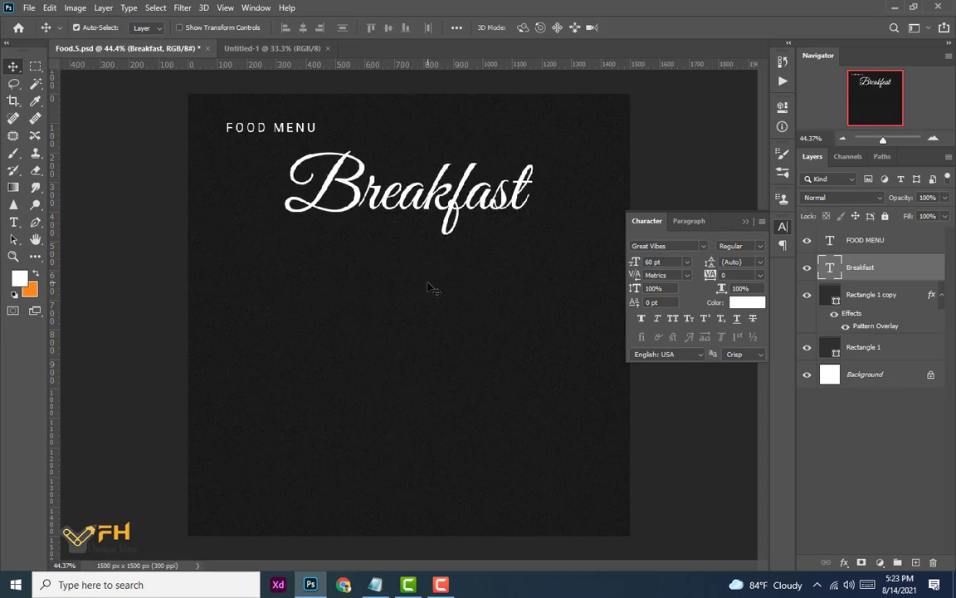
{"action": "key", "text": "Up"}
{"action": "key", "text": "Up"}
{"action": "key", "text": "Up"}
{"action": "key", "text": "Up"}
{"action": "key", "text": "Up"}
{"action": "key", "text": "Up"}
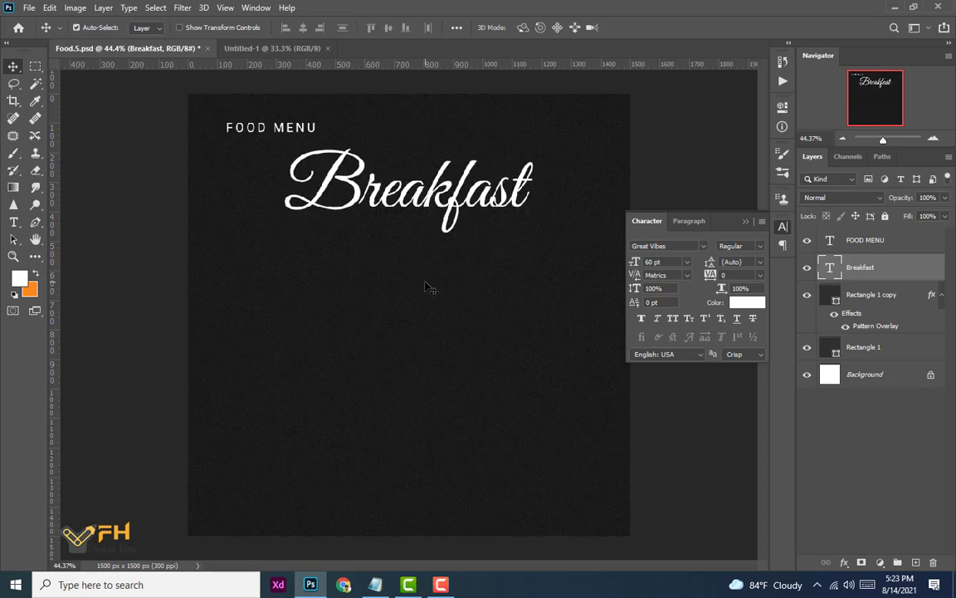
- Switch to Breakfast.txt in Notepad, copy the "WEEKEND ONLY" line, and return to the Photoshop poster
{"action": "left_click", "coordinate": [375, 584]}
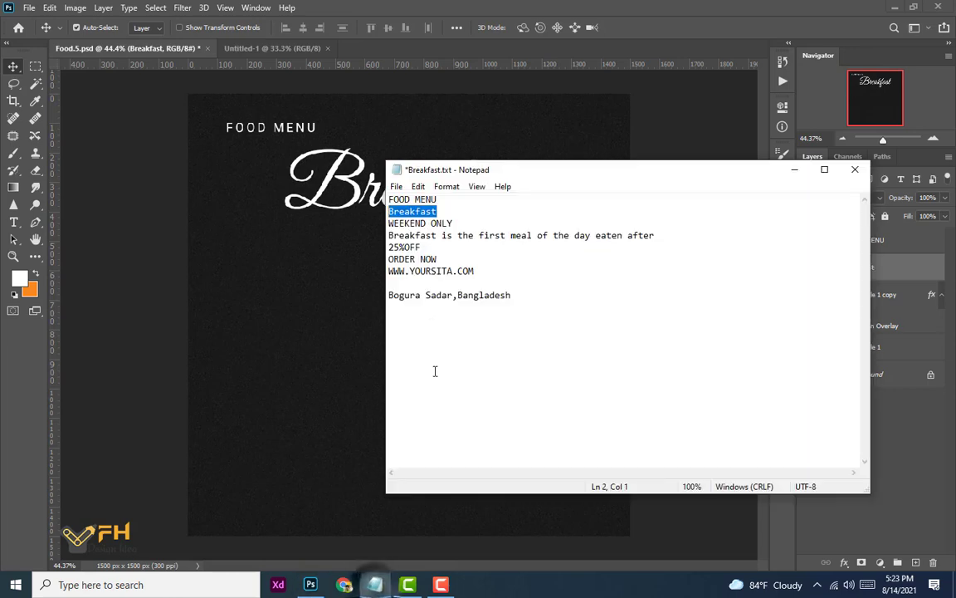
{"action": "left_click_drag", "start_coordinate": [461, 221], "coordinate": [389, 222]}
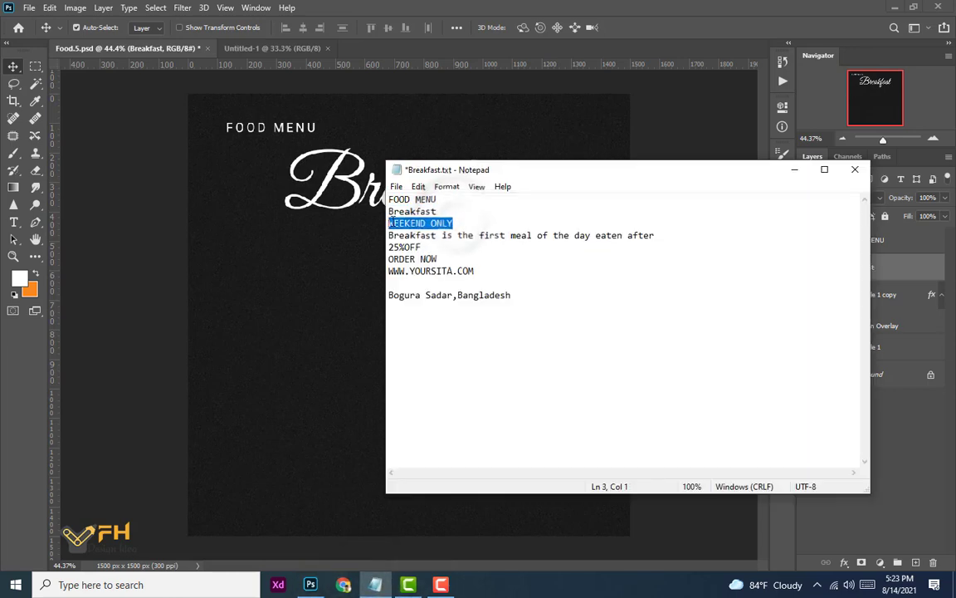
{"action": "right_click", "coordinate": [395, 222]}
{"action": "left_click", "coordinate": [443, 264]}
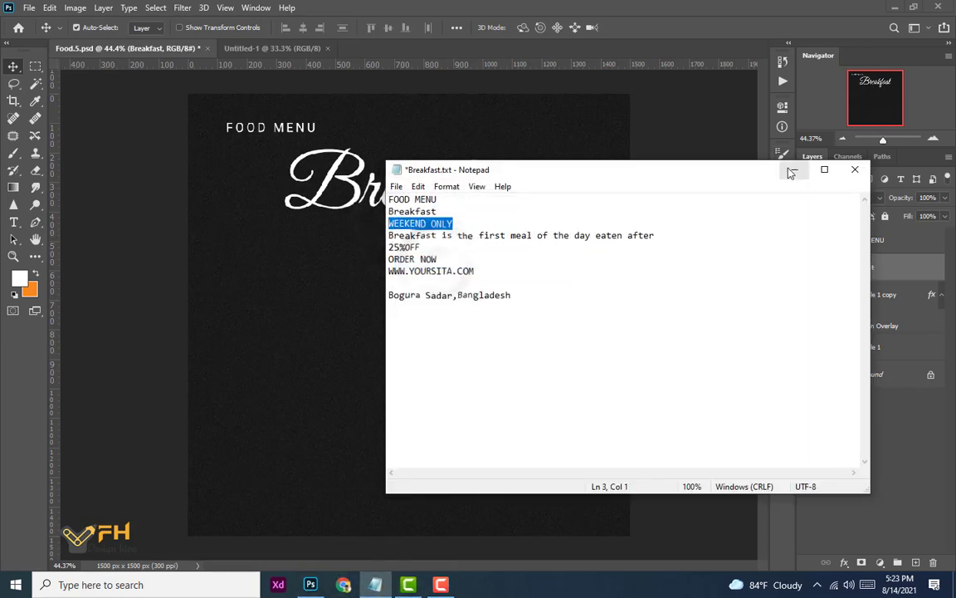
{"action": "left_click", "coordinate": [712, 149]}
- Add a new layer above "Breakfast" and paste "WEEKEND ONLY" as point text just below that word
{"action": "left_click", "coordinate": [916, 562]}
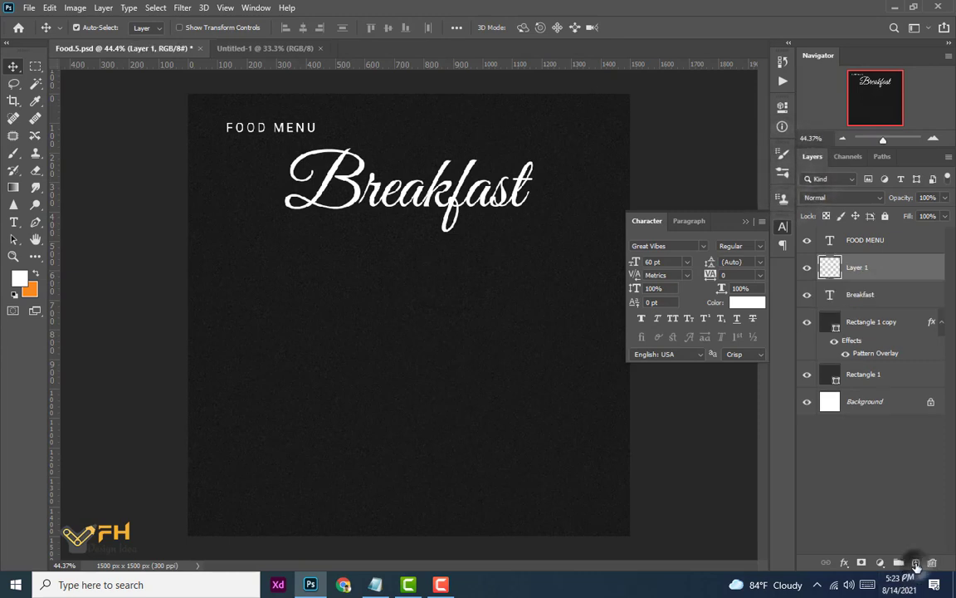
{"action": "left_click", "coordinate": [14, 224]}
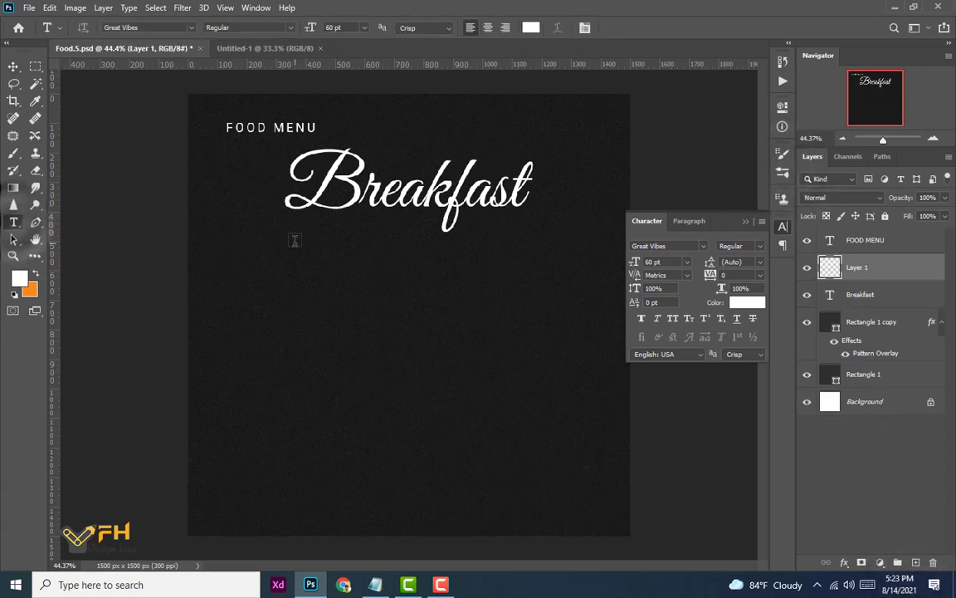
{"action": "left_click", "coordinate": [295, 240]}
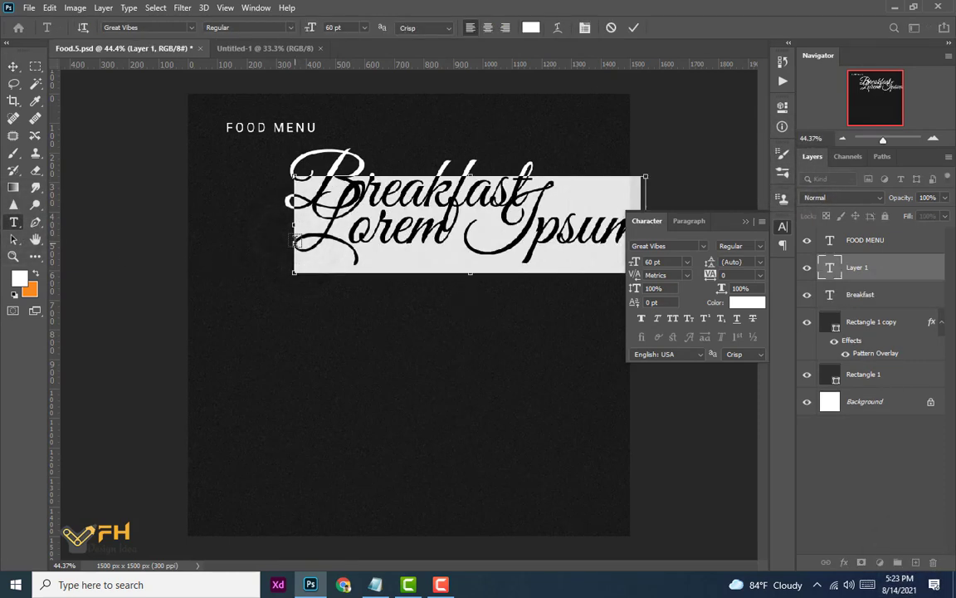
{"action": "key", "text": "ctrl+v"}
- Change all of the "WEEKEND ONLY" text to the Roboto font at 24 pt
{"action": "key", "text": "ctrl+a"}
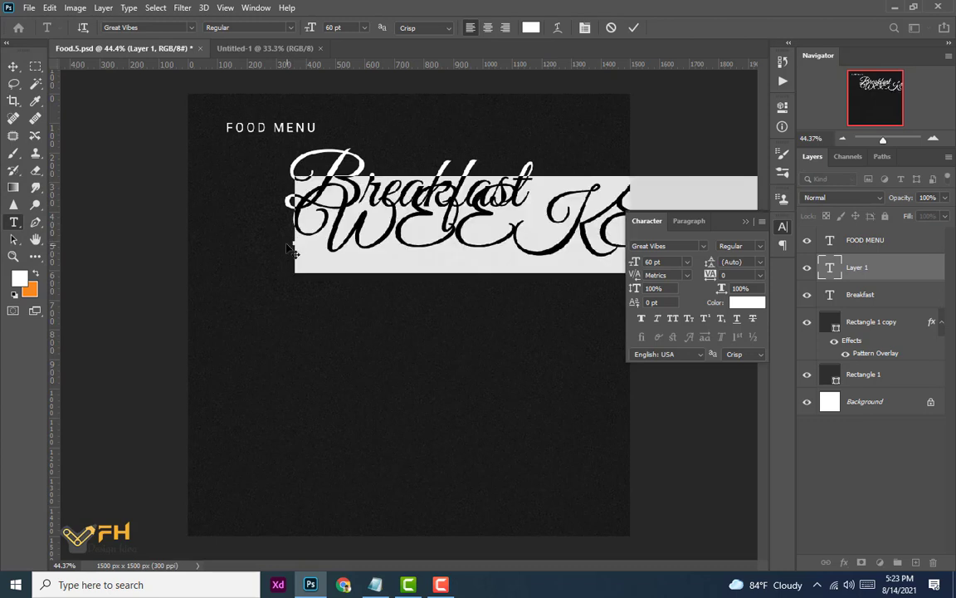
{"action": "left_click", "coordinate": [685, 263]}
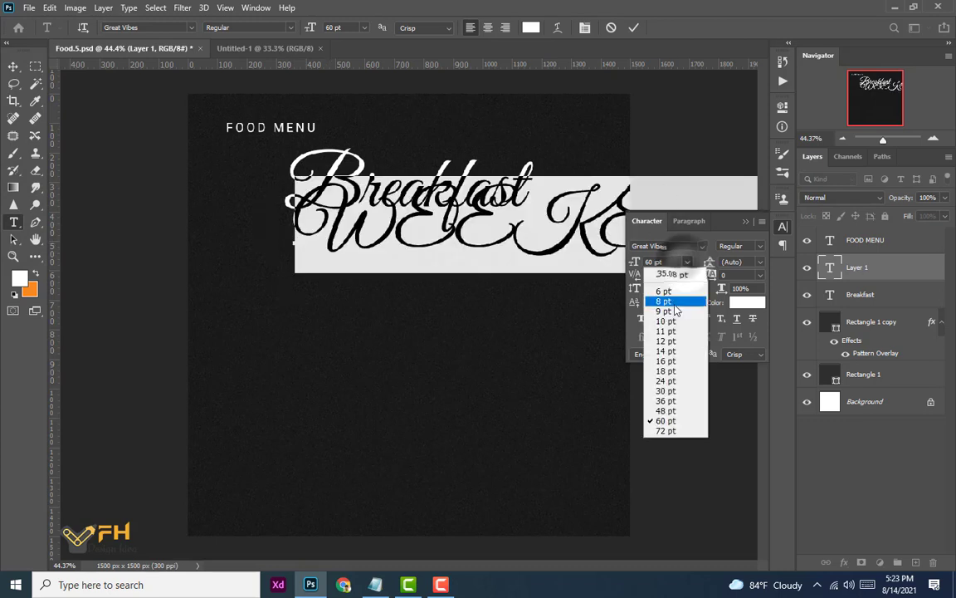
{"action": "left_click", "coordinate": [665, 391]}
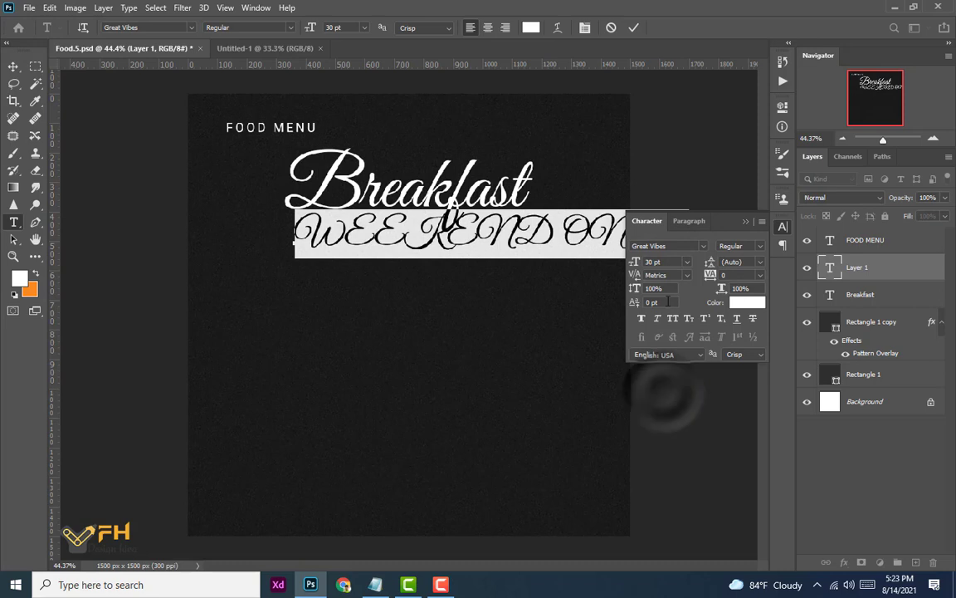
{"action": "left_click", "coordinate": [703, 246]}
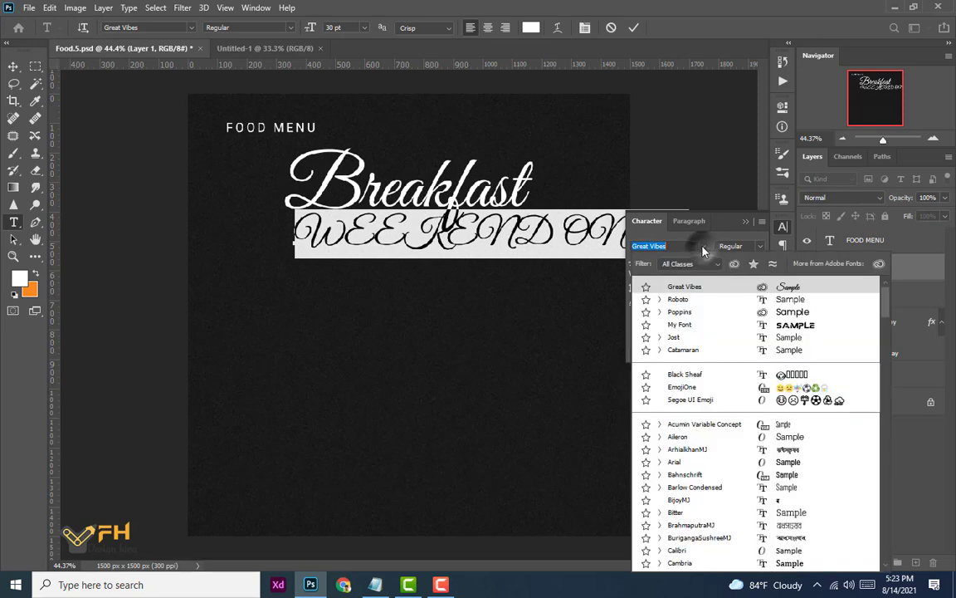
{"action": "left_click", "coordinate": [678, 300]}
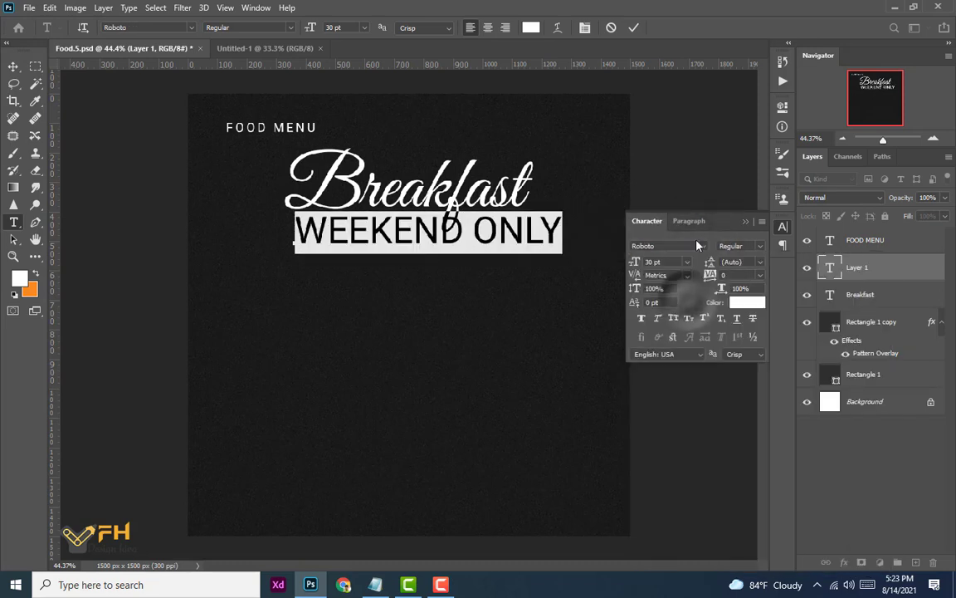
{"action": "left_click", "coordinate": [686, 262]}
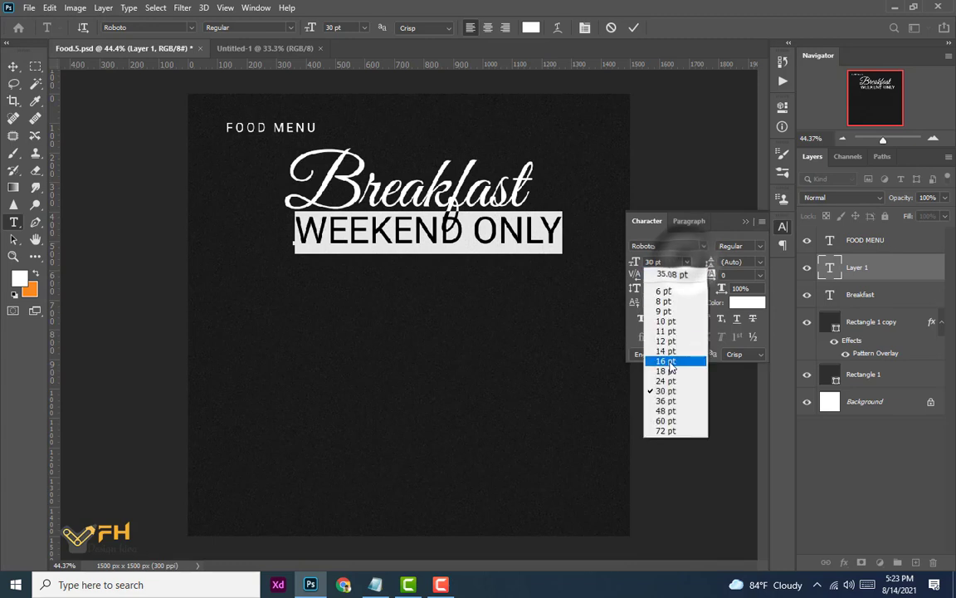
{"action": "left_click", "coordinate": [672, 381]}
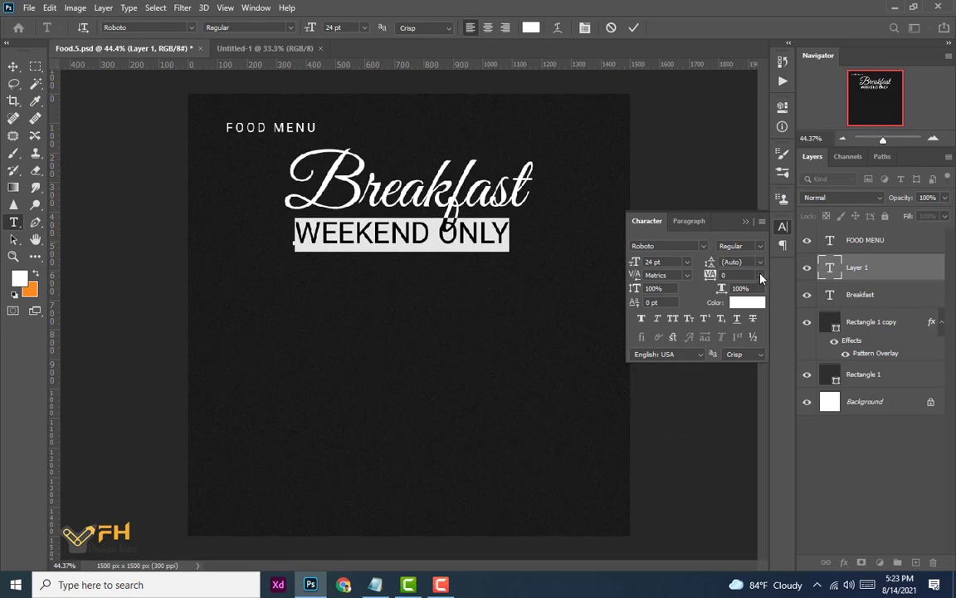
{"action": "left_click", "coordinate": [760, 263]}
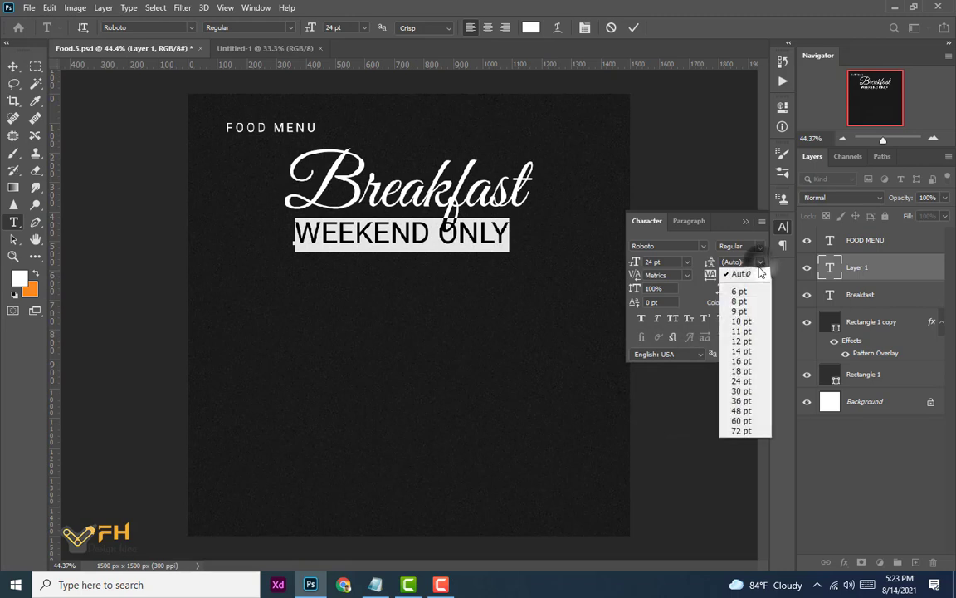
{"action": "left_click", "coordinate": [747, 431]}
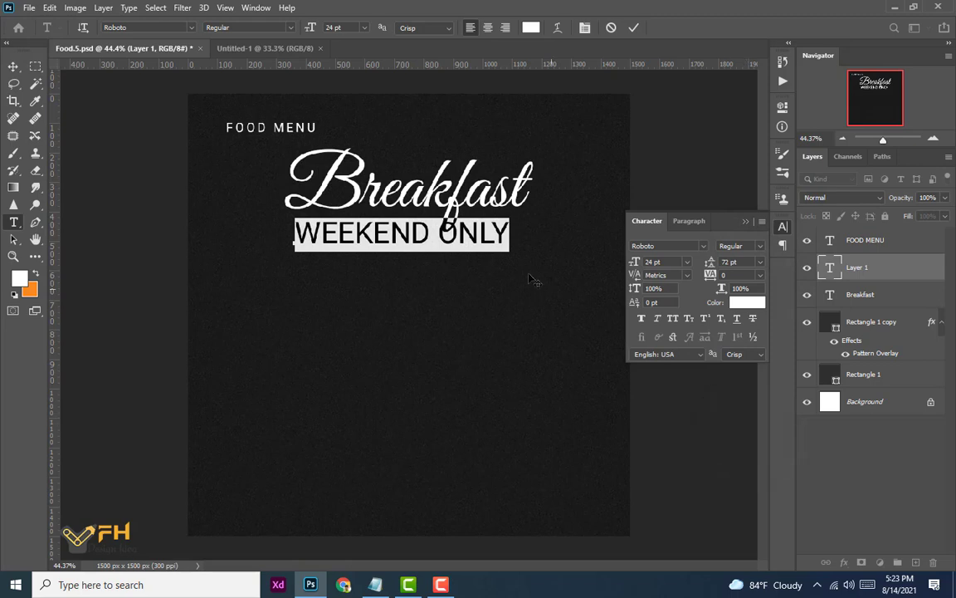
{"action": "left_click", "coordinate": [759, 262]}
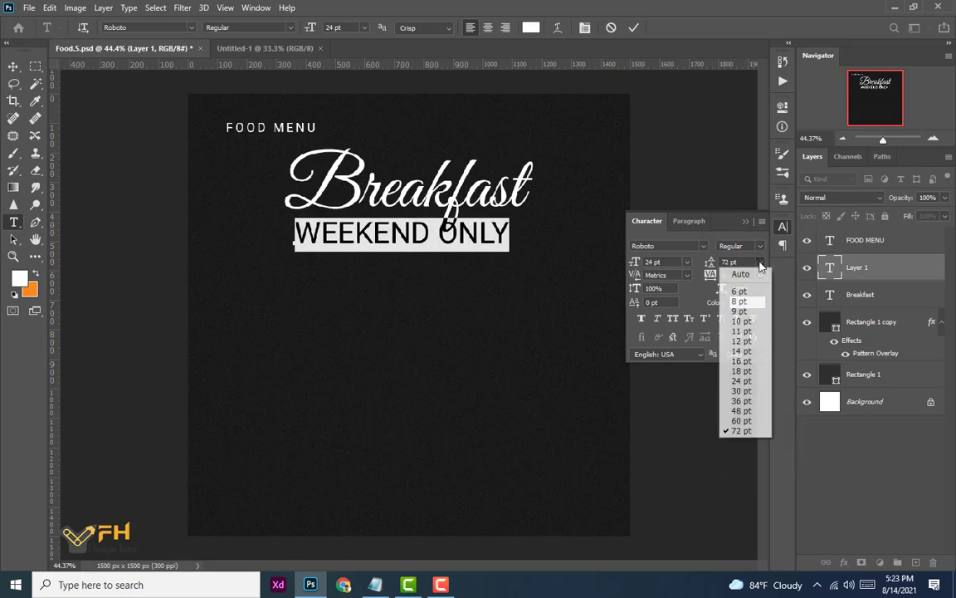
{"action": "left_click", "coordinate": [756, 273]}
- Set the "WEEKEND ONLY" text's tracking to 200 and commit the text
{"action": "left_click", "coordinate": [760, 276]}
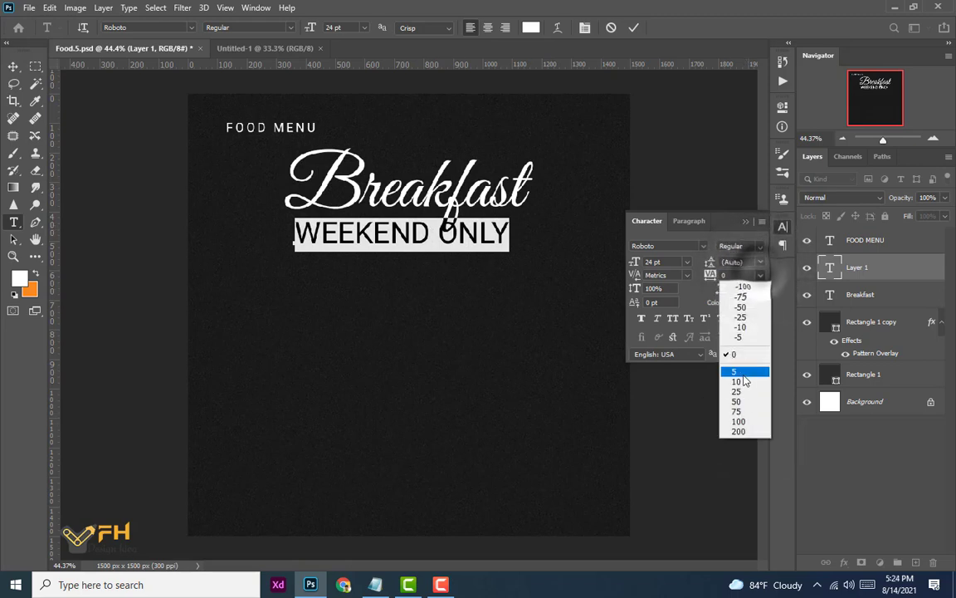
{"action": "left_click", "coordinate": [738, 431]}
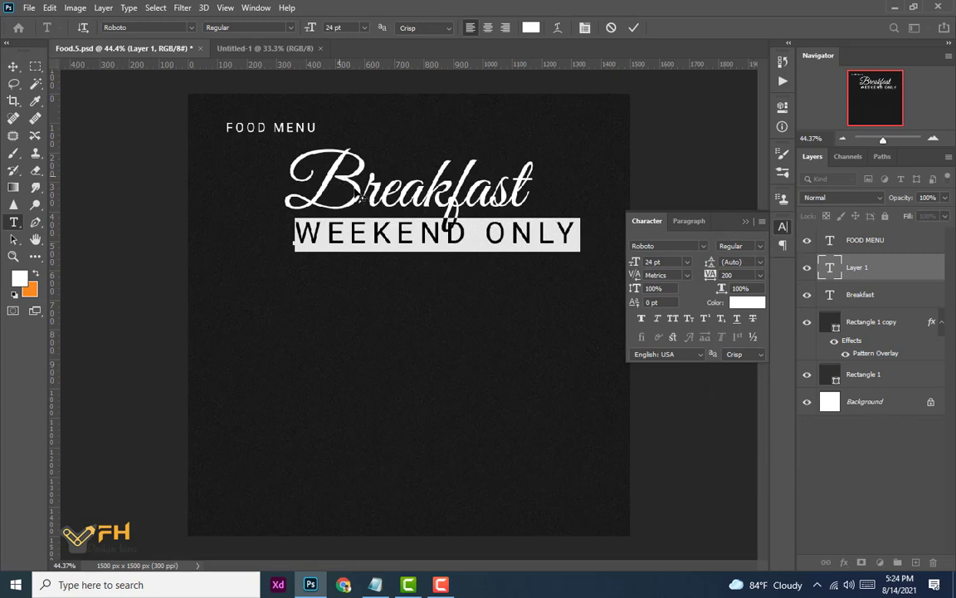
{"action": "left_click", "coordinate": [13, 65]}
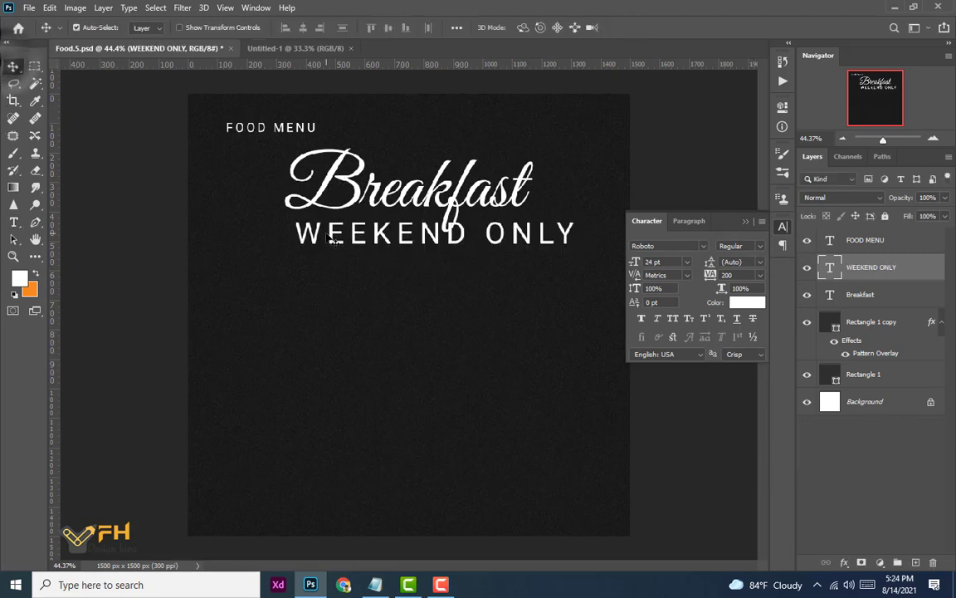
- Scale "WEEKEND ONLY" down proportionally to about 54% and place it beneath "Breakfast", aligned with the start of the B
{"action": "key", "text": "ctrl+t"}
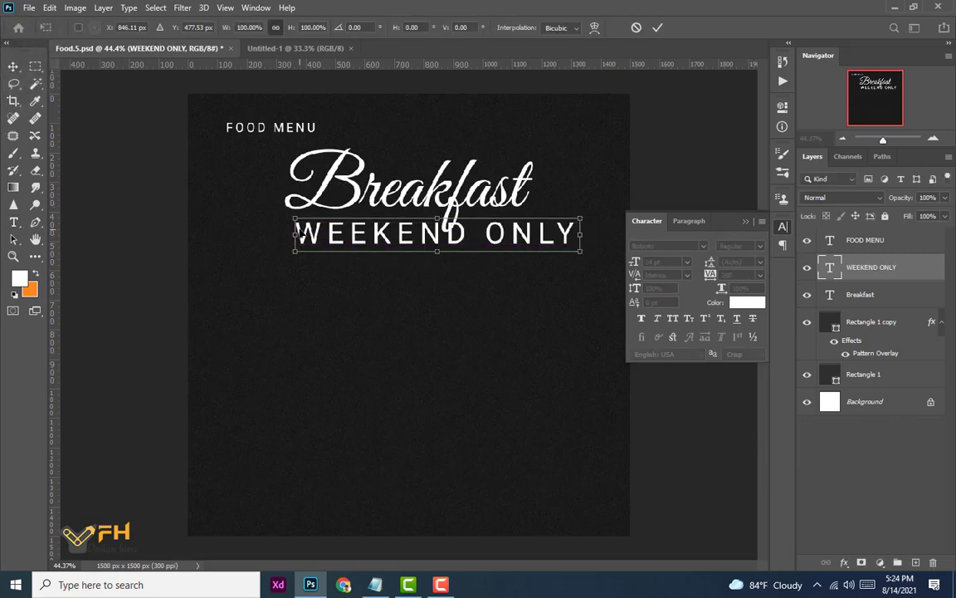
{"action": "left_click_drag", "start_coordinate": [294, 217], "coordinate": [362, 225]}
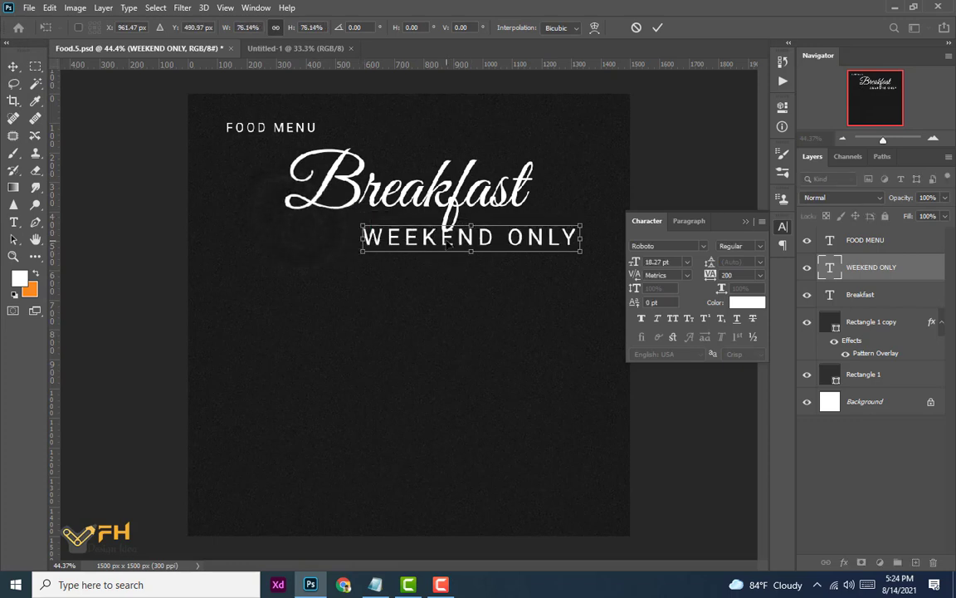
{"action": "left_click_drag", "start_coordinate": [446, 239], "coordinate": [342, 222]}
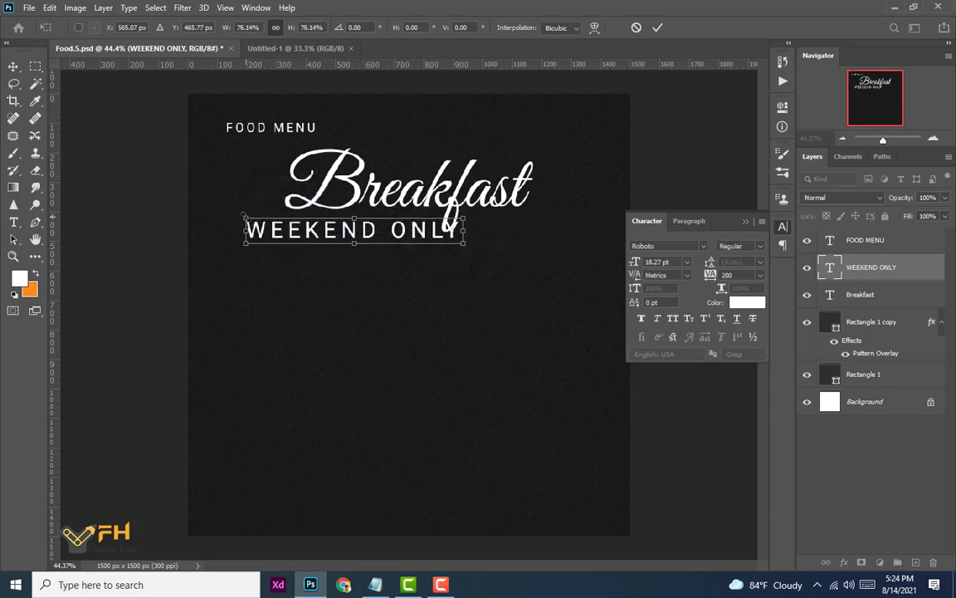
{"action": "left_click_drag", "start_coordinate": [244, 217], "coordinate": [292, 223]}
{"action": "mouse_move", "coordinate": [381, 233]}
{"action": "left_mouse_down"}
{"action": "mouse_move", "coordinate": [358, 231]}
{"action": "mouse_move", "coordinate": [370, 212]}
{"action": "mouse_move", "coordinate": [366, 226]}
{"action": "left_mouse_up"}
{"action": "left_click_drag", "start_coordinate": [269, 219], "coordinate": [287, 222]}
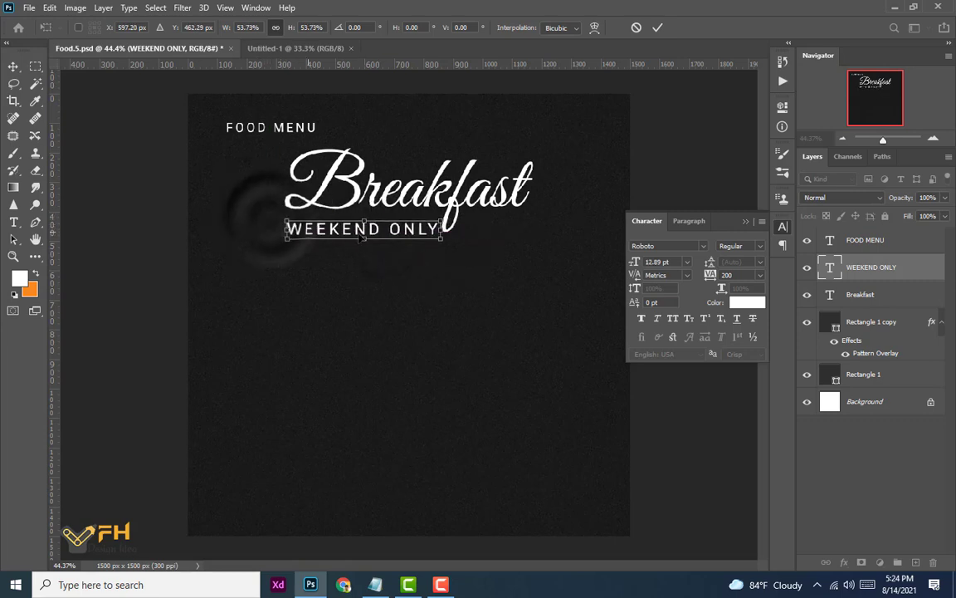
{"action": "left_click_drag", "start_coordinate": [349, 233], "coordinate": [349, 227]}
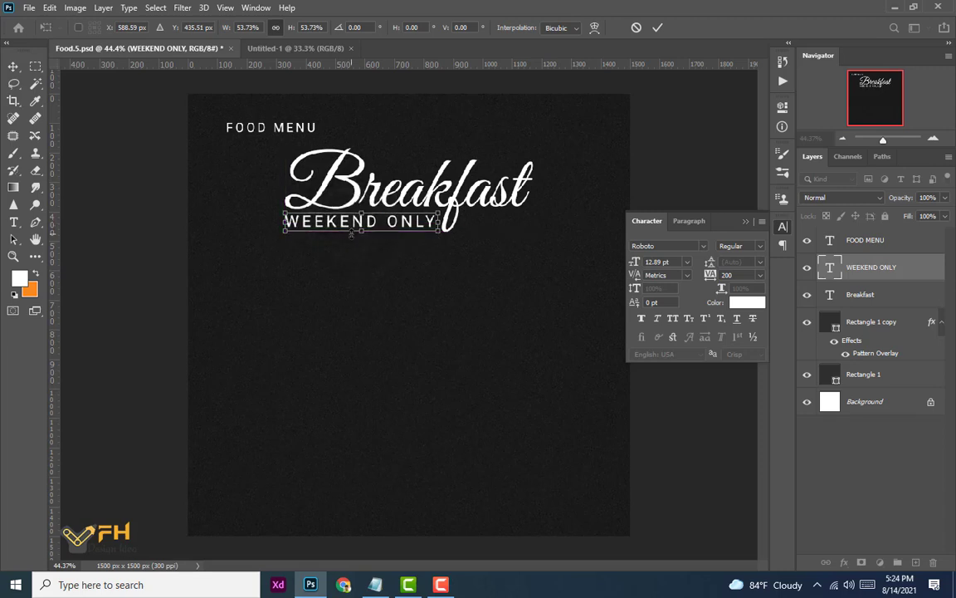
{"action": "key", "text": "Return"}
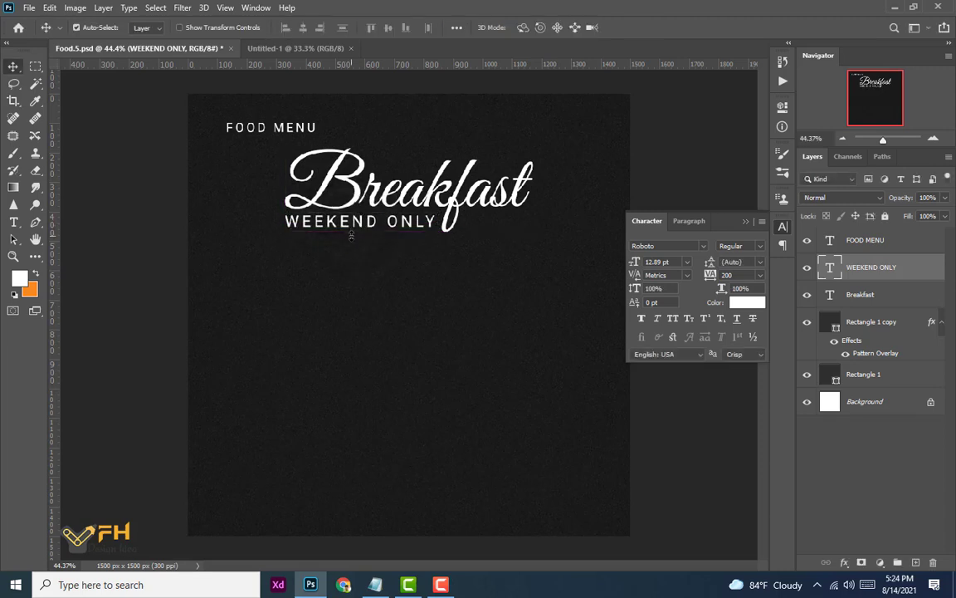
- Nudge "WEEKEND ONLY" a few pixels down and slightly right to fine-tune its position beneath "Breakfast"
{"action": "key", "text": "Down"}
{"action": "key", "text": "Down"}
{"action": "key", "text": "Down"}
{"action": "key", "text": "Right"}
{"action": "key", "text": "Right"}
{"action": "key", "text": "Right"}
{"action": "key", "text": "Right"}
{"action": "key", "text": "Right"}
{"action": "key", "text": "Right"}
{"action": "key", "text": "Right"}
{"action": "key", "text": "Right"}
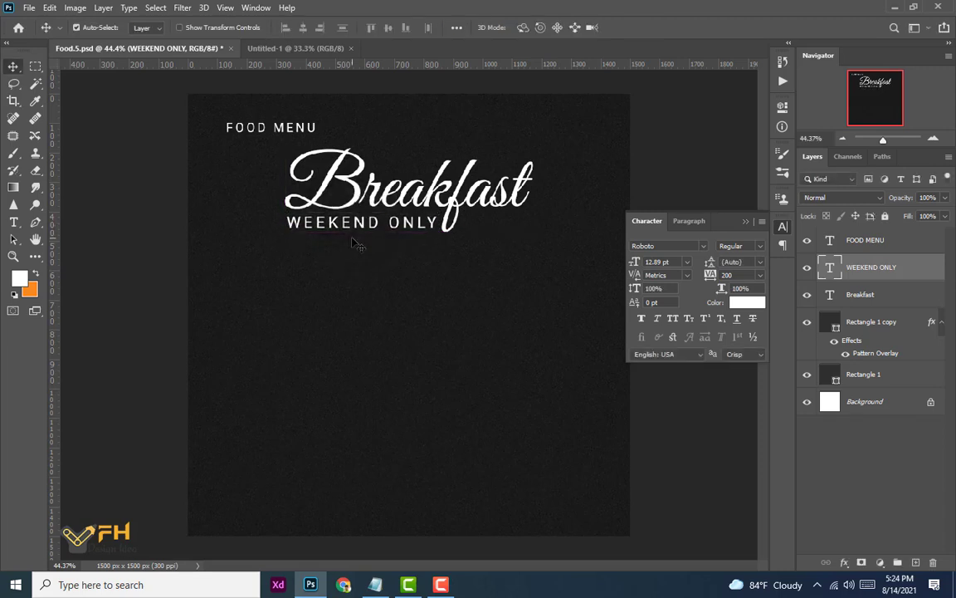
{"action": "key", "text": "Down"}
{"action": "key", "text": "Down"}
{"action": "key", "text": "Left"}
{"action": "key", "text": "Left"}
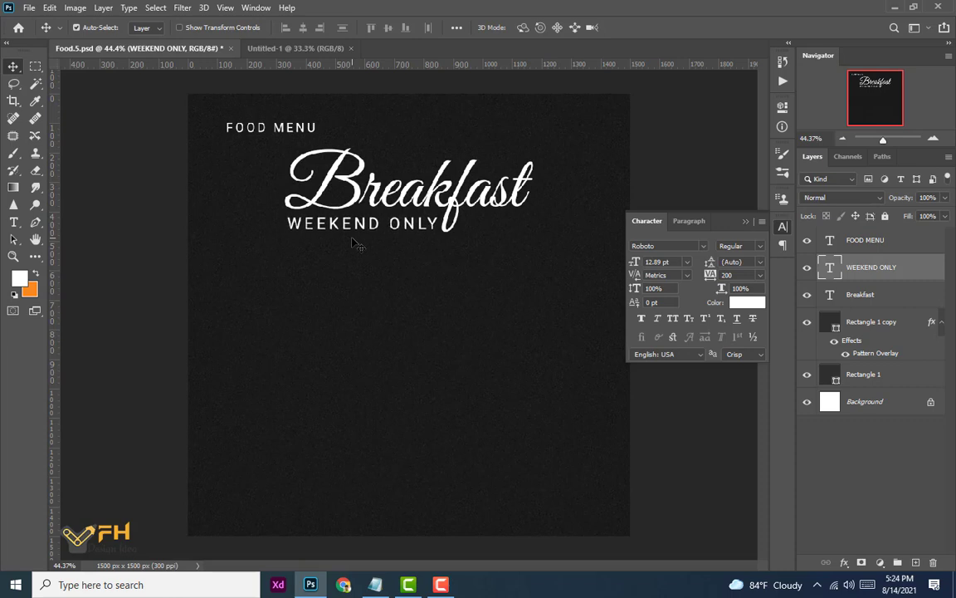
{"action": "key", "text": "Left"}
{"action": "key", "text": "Left"}
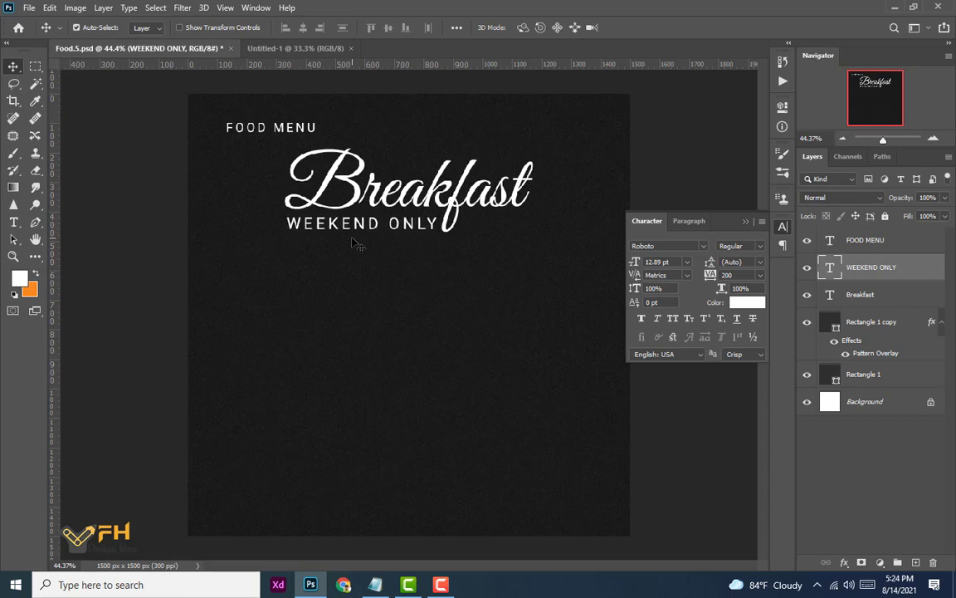
- Enlarge "WEEKEND ONLY" to about 103% and nudge it slightly right and down beneath "Breakfast"
{"action": "key", "text": "ctrl+t"}
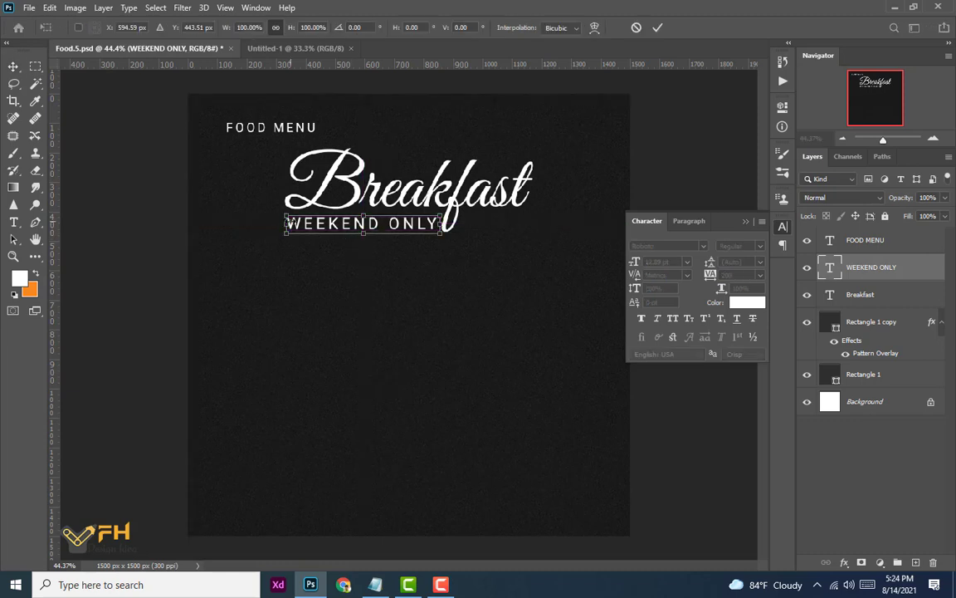
{"action": "left_click_drag", "start_coordinate": [285, 232], "coordinate": [280, 234]}
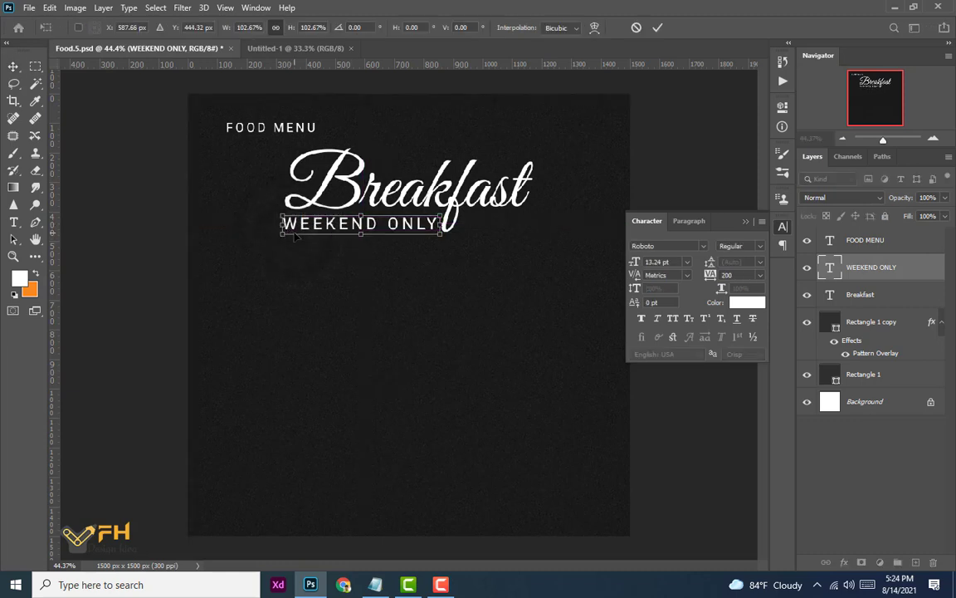
{"action": "key", "text": "Right"}
{"action": "key", "text": "Right"}
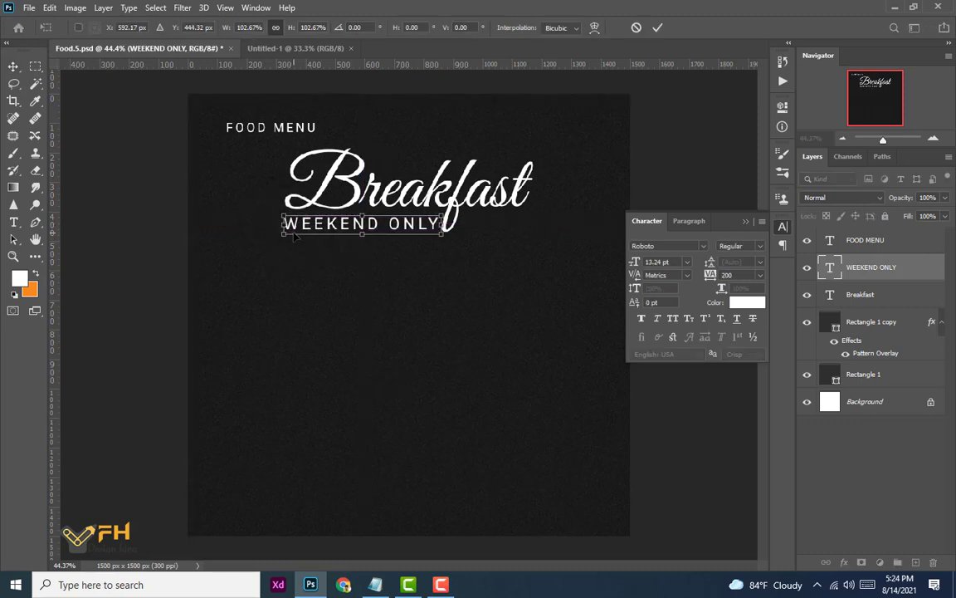
{"action": "key", "text": "Return"}
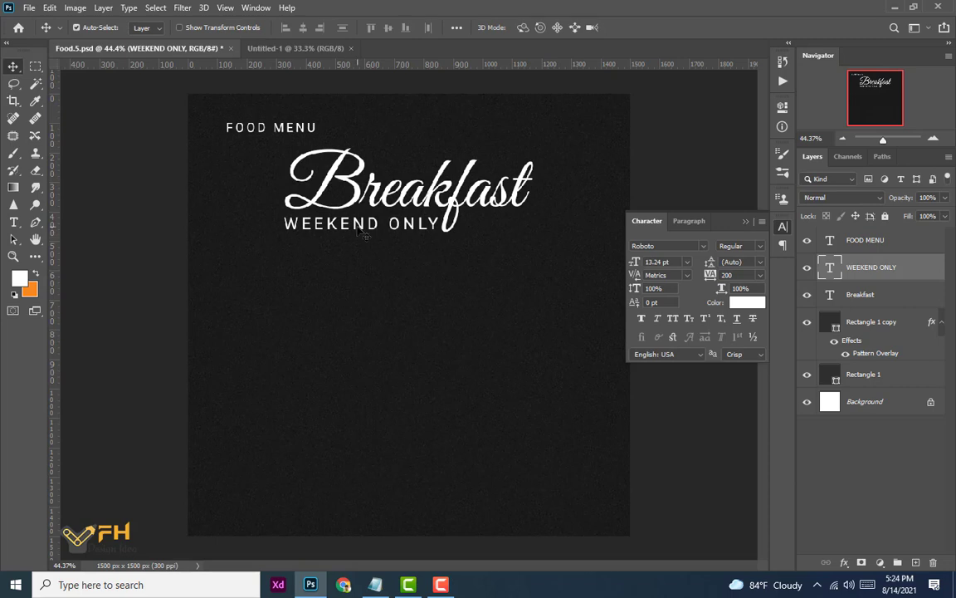
{"action": "key", "text": "Down"}
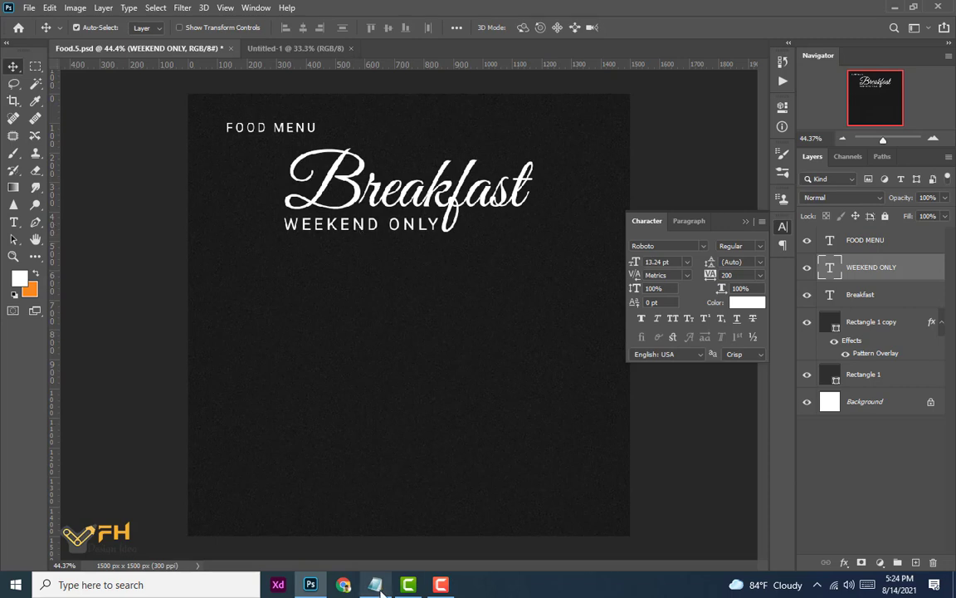
- Copy the line "Breakfast is the first meal of the day eaten after" from Breakfast.txt in Notepad and return to Photoshop
{"action": "left_click", "coordinate": [375, 585]}
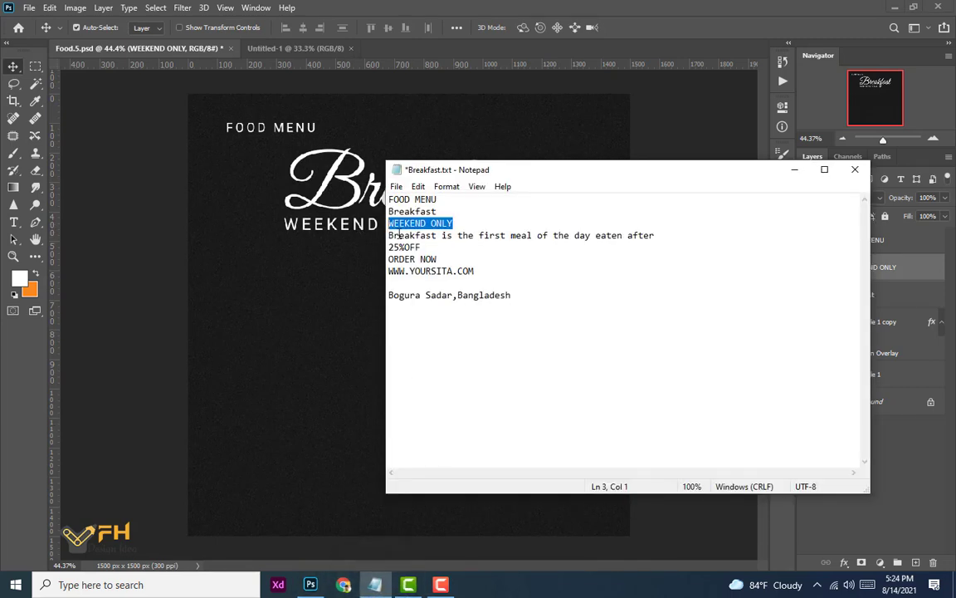
{"action": "left_click_drag", "start_coordinate": [388, 234], "coordinate": [674, 236]}
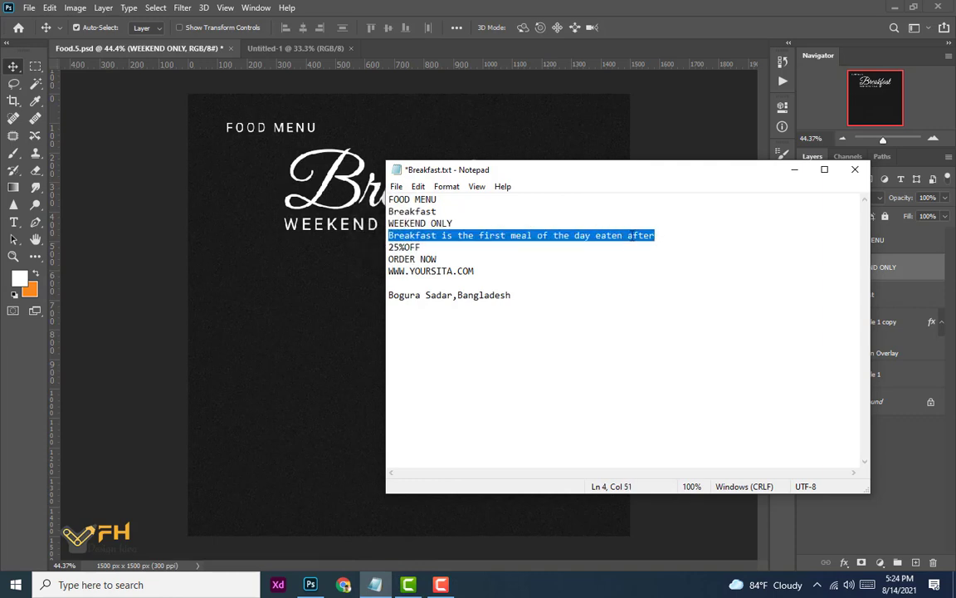
{"action": "right_click", "coordinate": [632, 237]}
{"action": "left_click", "coordinate": [663, 278]}
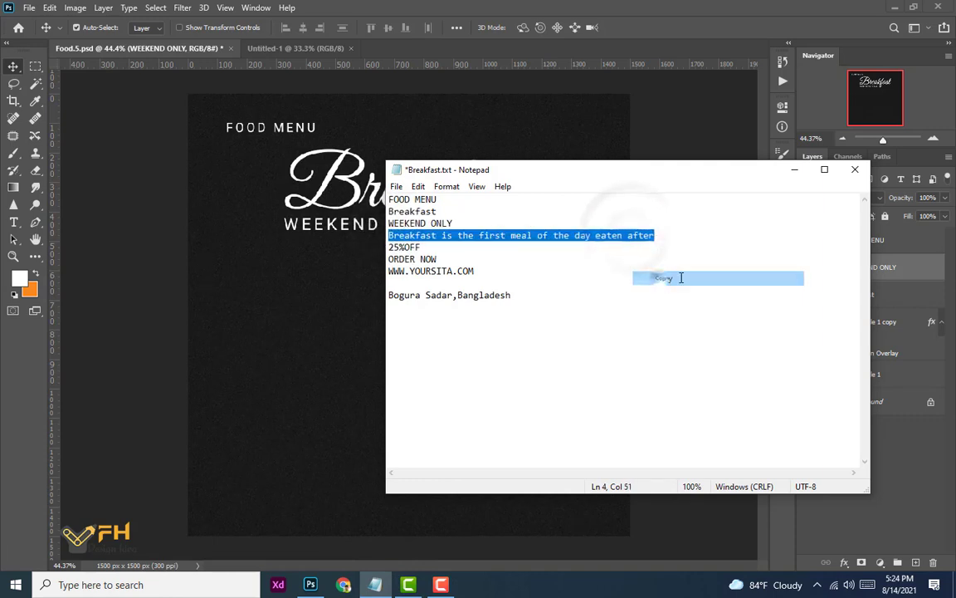
{"action": "left_click", "coordinate": [795, 170]}
- Add a new layer and paste the copied sentence as text just below "WEEKEND ONLY"
{"action": "left_click", "coordinate": [14, 224]}
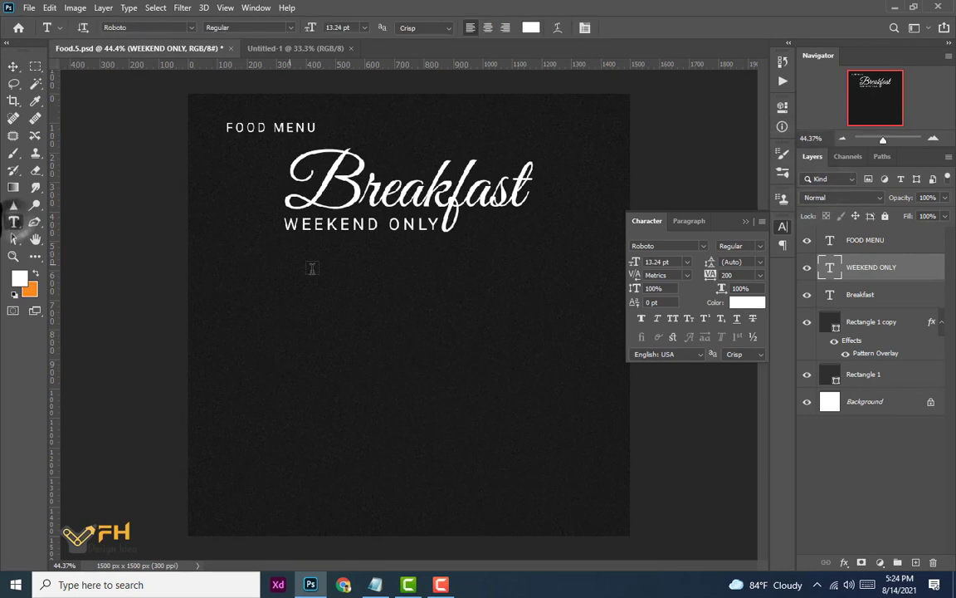
{"action": "left_click", "coordinate": [916, 562]}
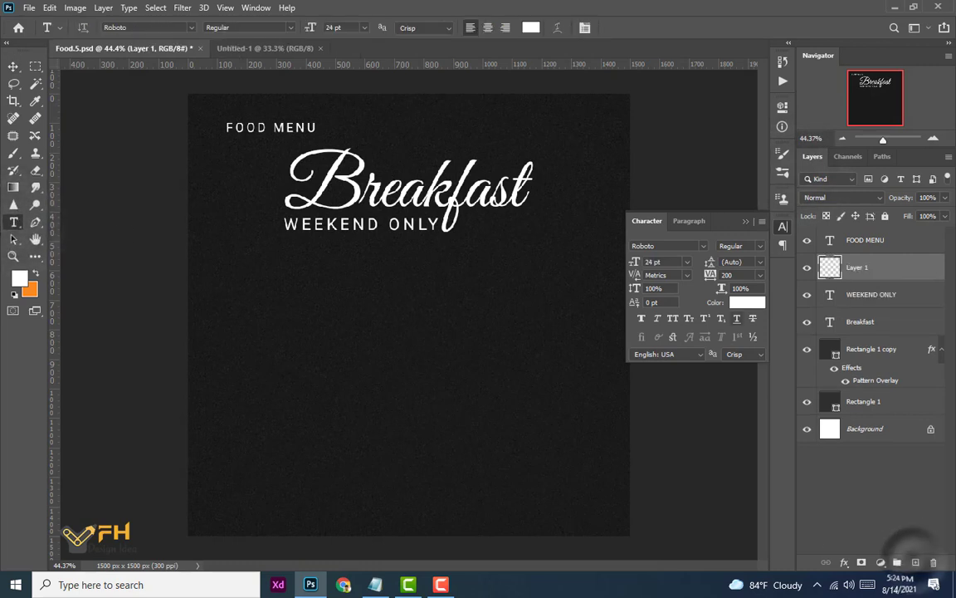
{"action": "left_click", "coordinate": [286, 263]}
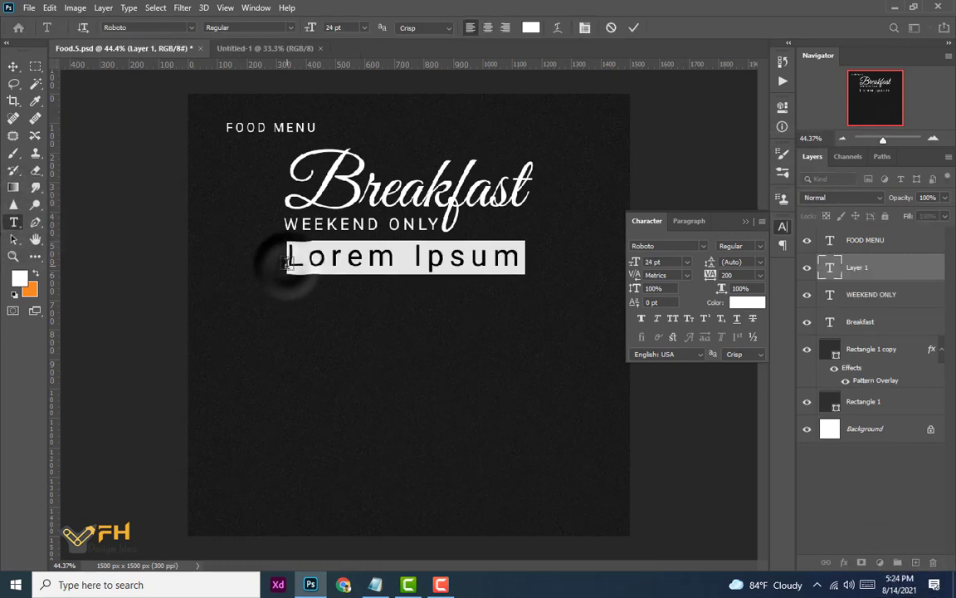
{"action": "key", "text": "ctrl+v"}
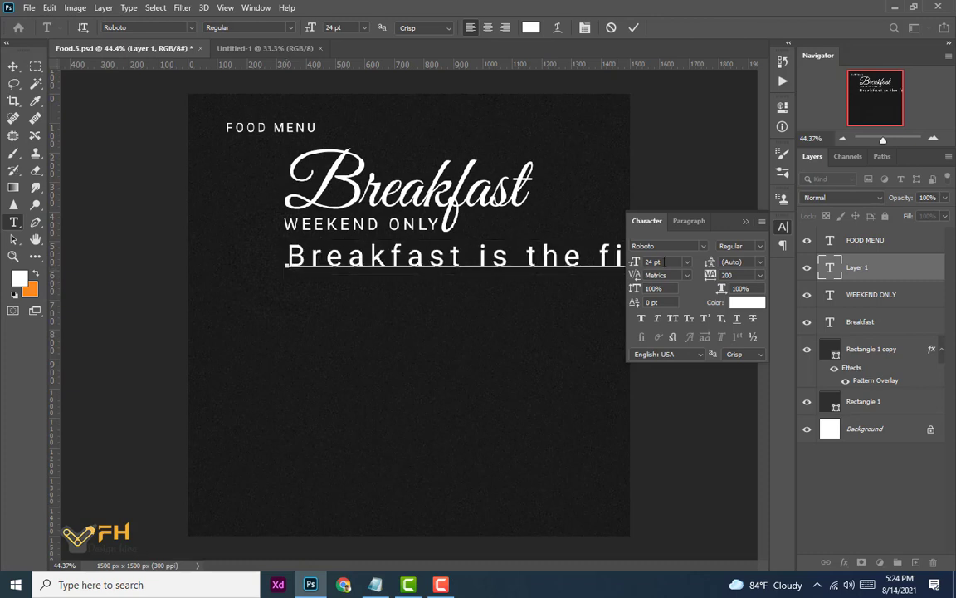
- Set the whole pasted sentence to a font size of 8 pt and a tracking of 0
{"action": "left_click", "coordinate": [688, 264]}
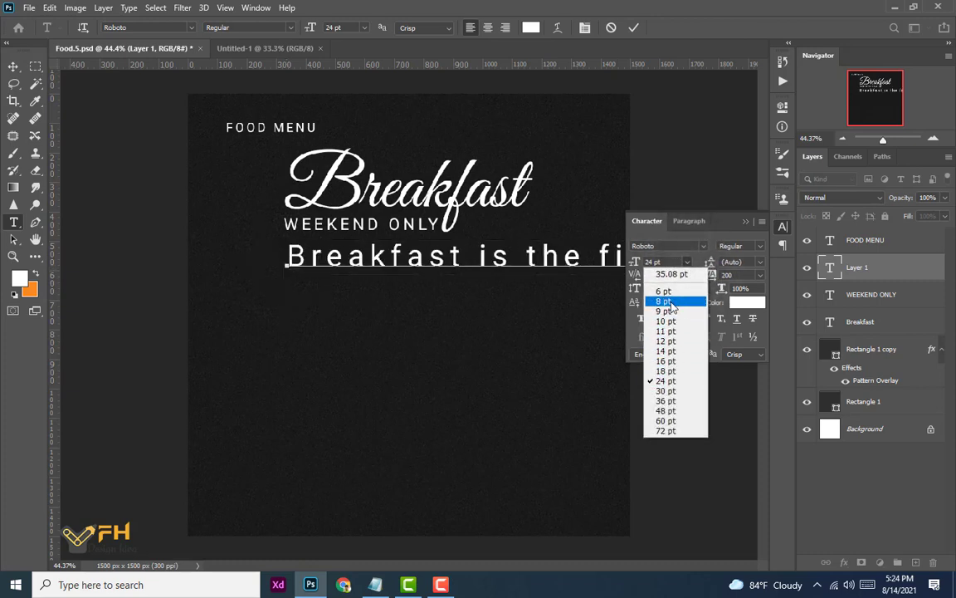
{"action": "left_click", "coordinate": [666, 300]}
{"action": "left_click", "coordinate": [533, 266]}
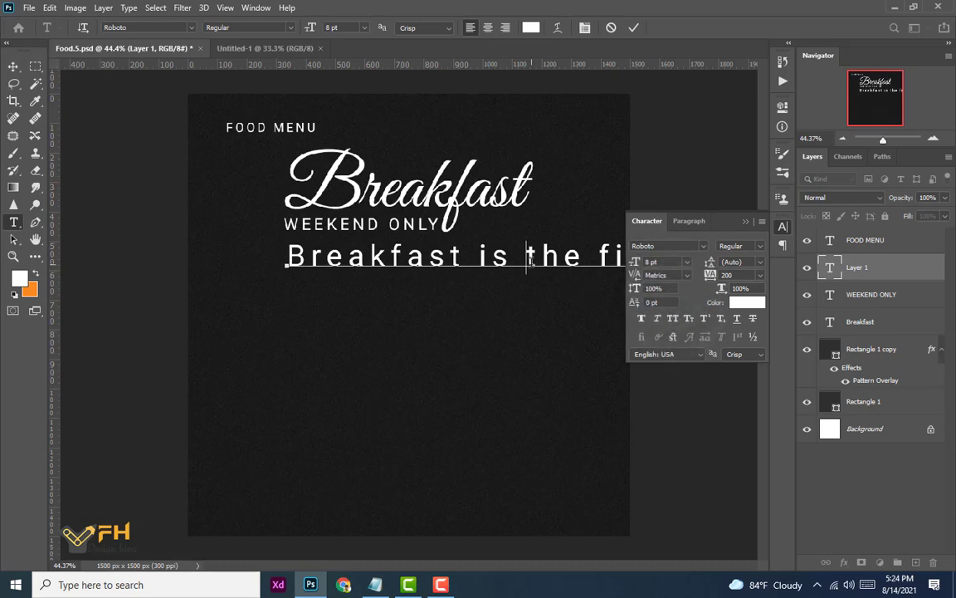
{"action": "key", "text": "ctrl+a"}
{"action": "left_click", "coordinate": [687, 262]}
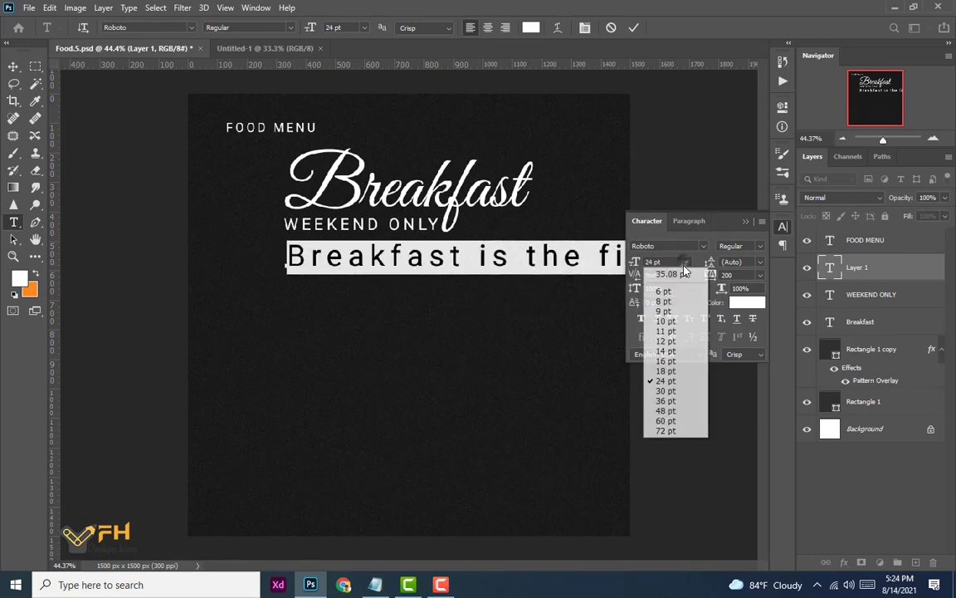
{"action": "left_click", "coordinate": [669, 302]}
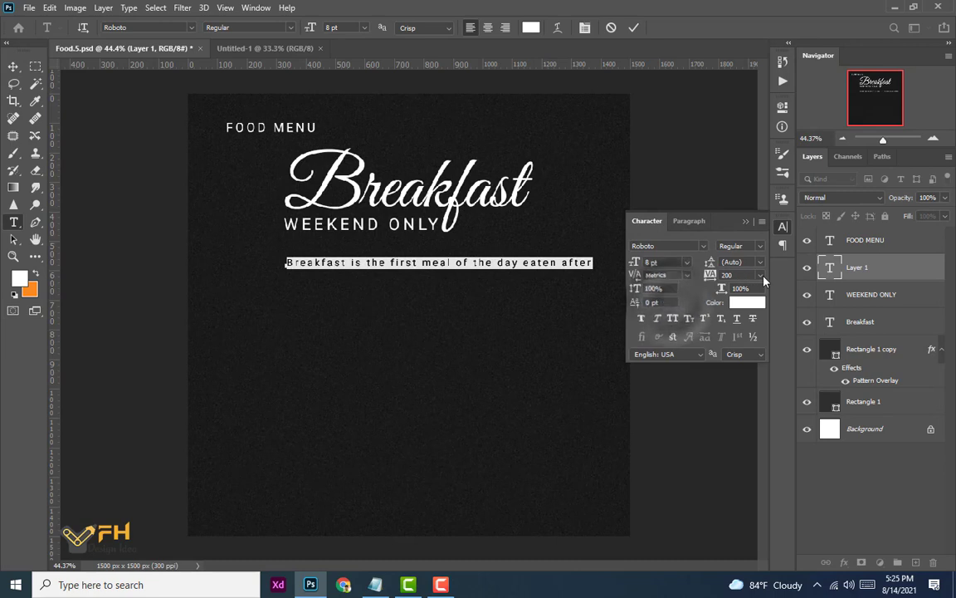
{"action": "left_click", "coordinate": [760, 275]}
{"action": "left_click", "coordinate": [744, 353]}
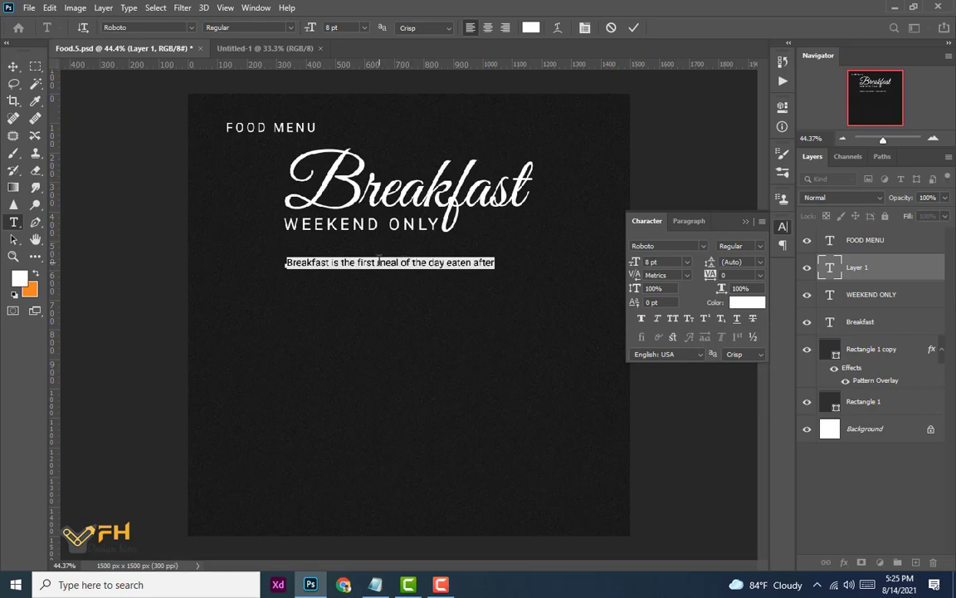
- Break the sentence into two lines before "meal" and commit the text
{"action": "left_click", "coordinate": [377, 262]}
{"action": "key", "text": "Return"}
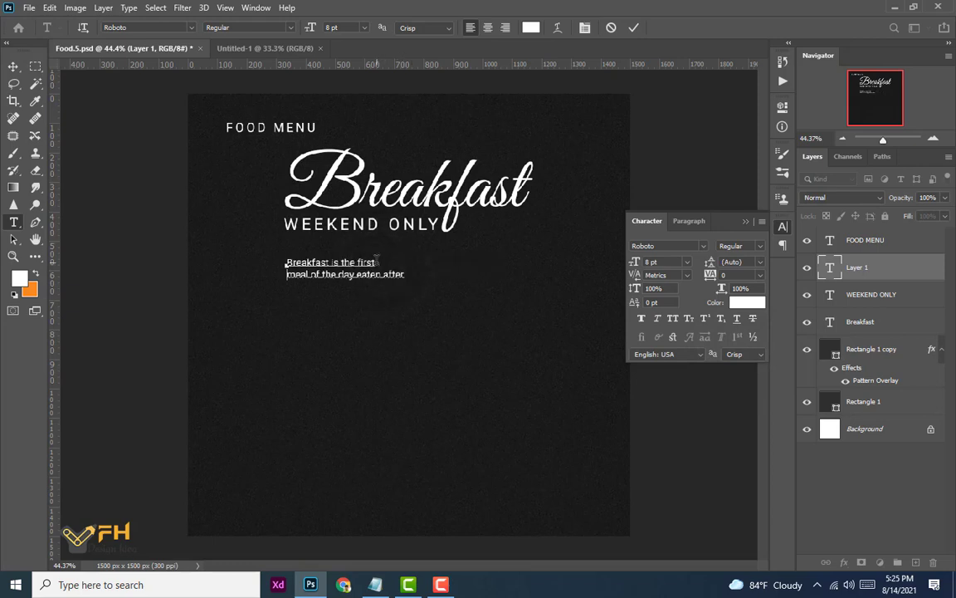
{"action": "left_click", "coordinate": [13, 67]}
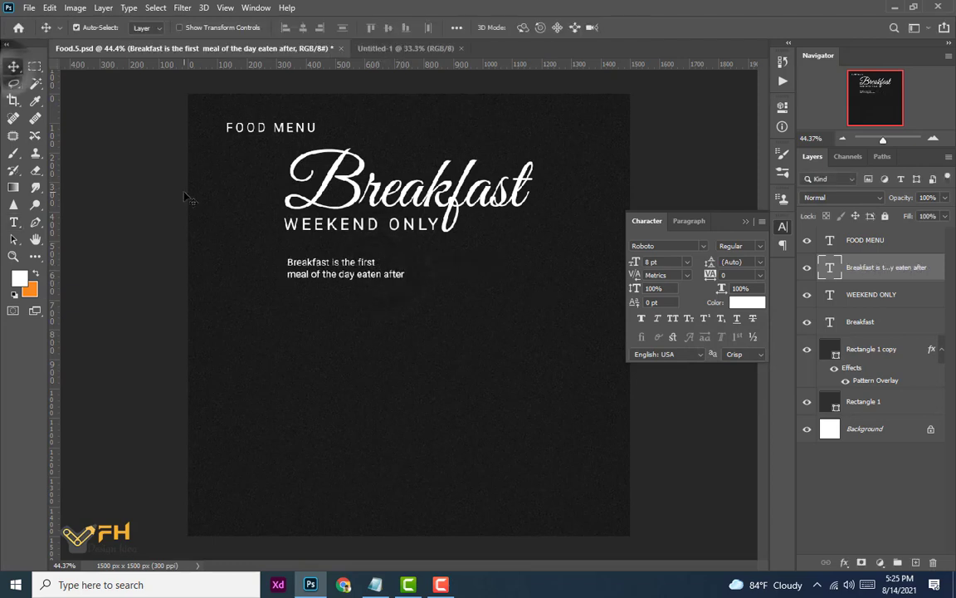
- Move the two-line sentence up close beneath "WEEKEND ONLY", aligned with its starting edge, and fine-tune the vertical spacing
{"action": "left_click_drag", "start_coordinate": [301, 267], "coordinate": [309, 251]}
{"action": "key", "text": "Up"}
{"action": "key", "text": "Up"}
{"action": "key", "text": "Up"}
{"action": "key", "text": "Up"}
{"action": "key", "text": "Up"}
{"action": "key", "text": "Up"}
{"action": "key", "text": "Up"}
{"action": "key", "text": "Up"}
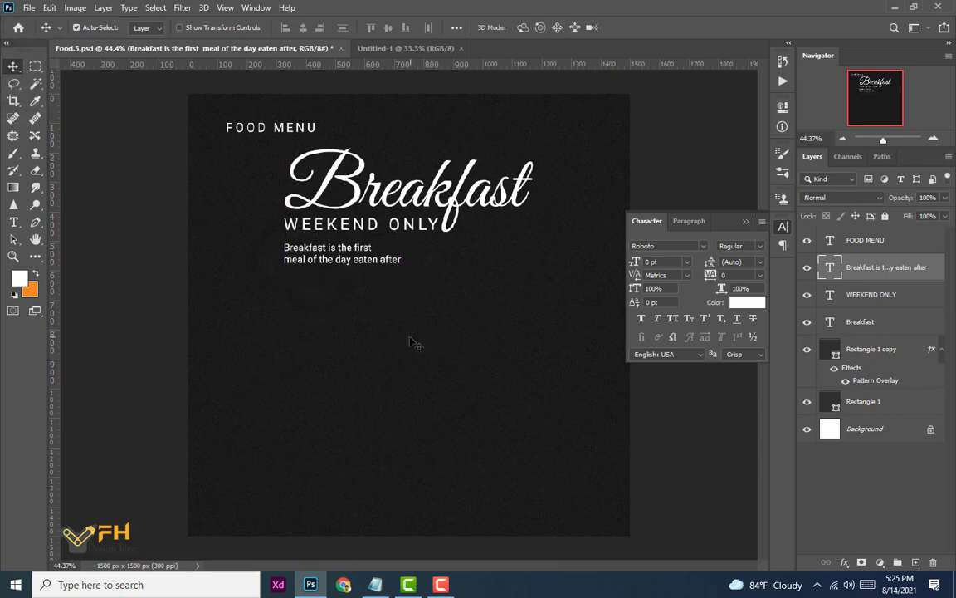
{"action": "key", "text": "Down"}
{"action": "key", "text": "Down"}
{"action": "key", "text": "Down"}
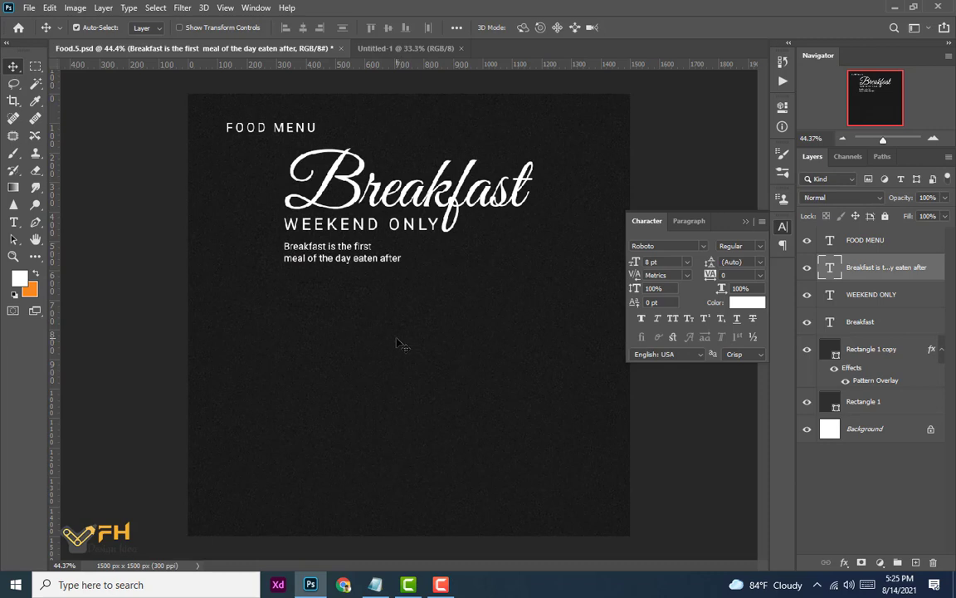
{"action": "key", "text": "Up"}
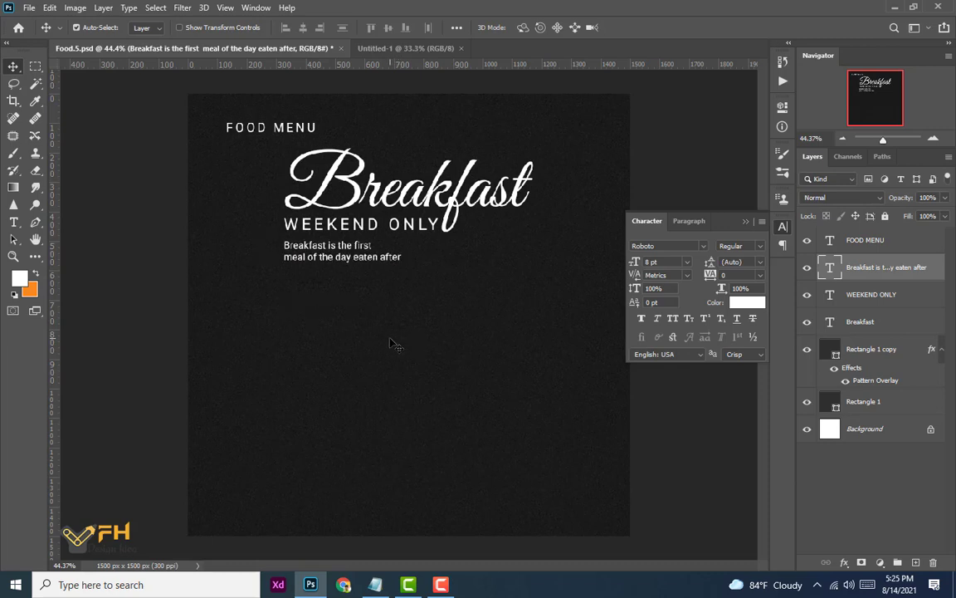
- Apply a linear gold-to-yellow Gradient Overlay to the "Breakfast" text layer, with a 56° angle and 146% scale
{"action": "left_click", "coordinate": [860, 321]}
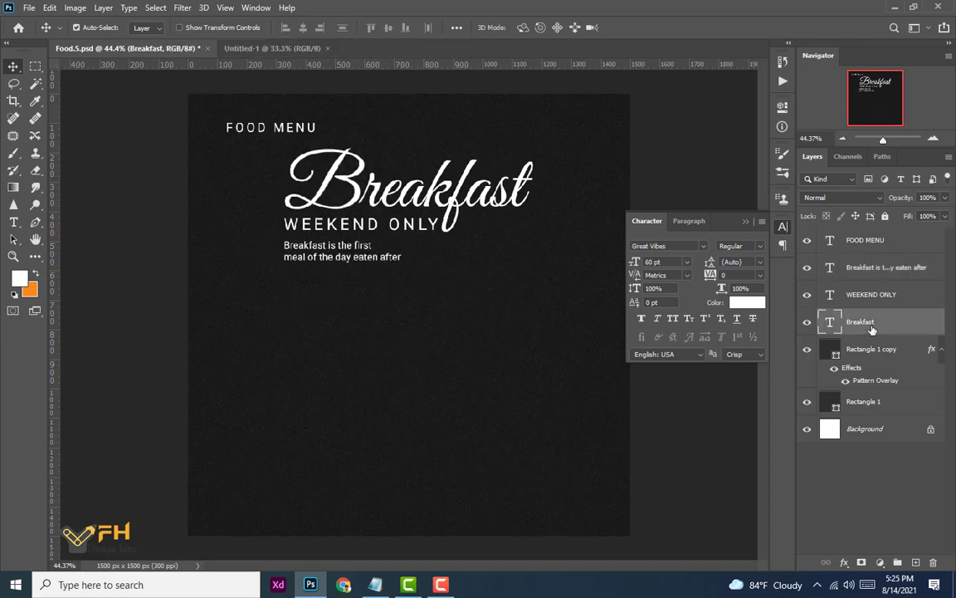
{"action": "right_click", "coordinate": [871, 324]}
{"action": "left_click", "coordinate": [770, 10]}
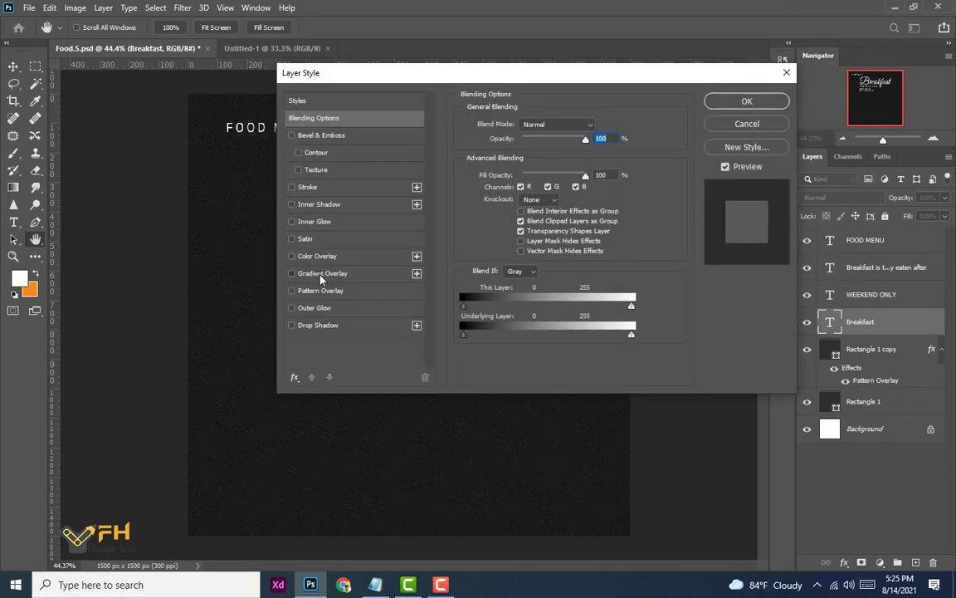
{"action": "left_click", "coordinate": [317, 273]}
{"action": "left_click_drag", "start_coordinate": [402, 86], "coordinate": [437, 149]}
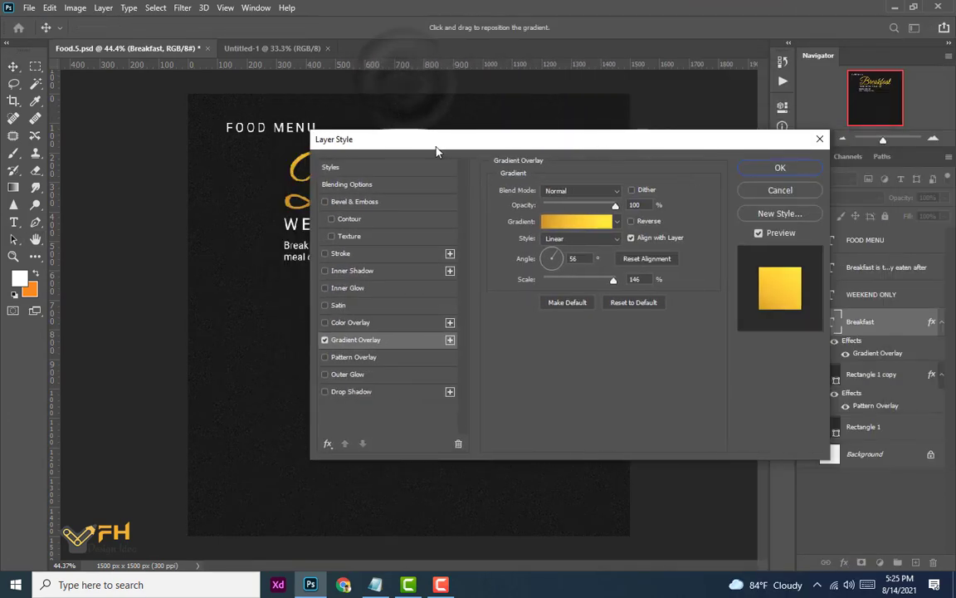
{"action": "left_click", "coordinate": [770, 164]}
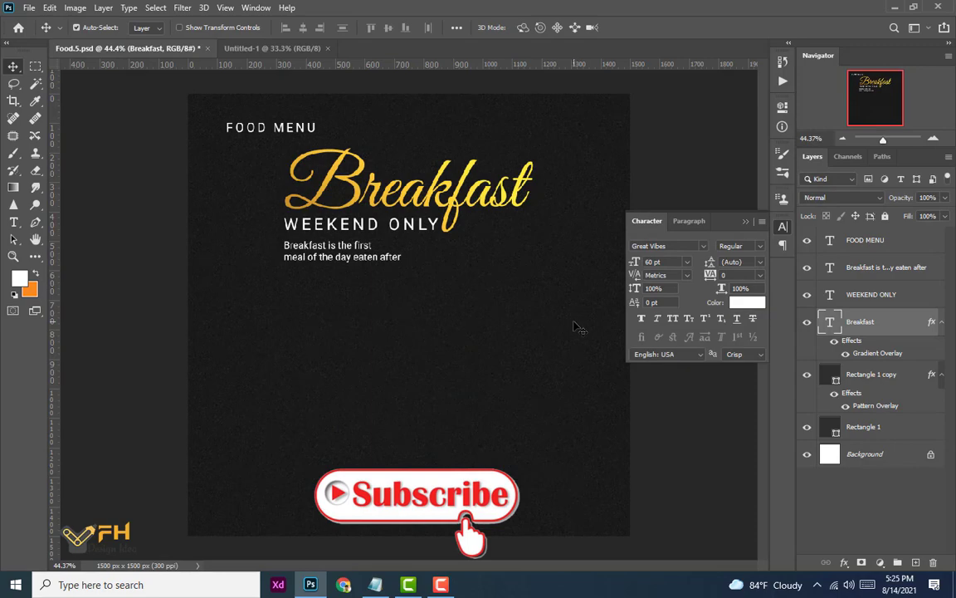
- Place the steak platter PNG from the desktop into the poster at its fitted size
{"action": "left_click", "coordinate": [894, 7]}
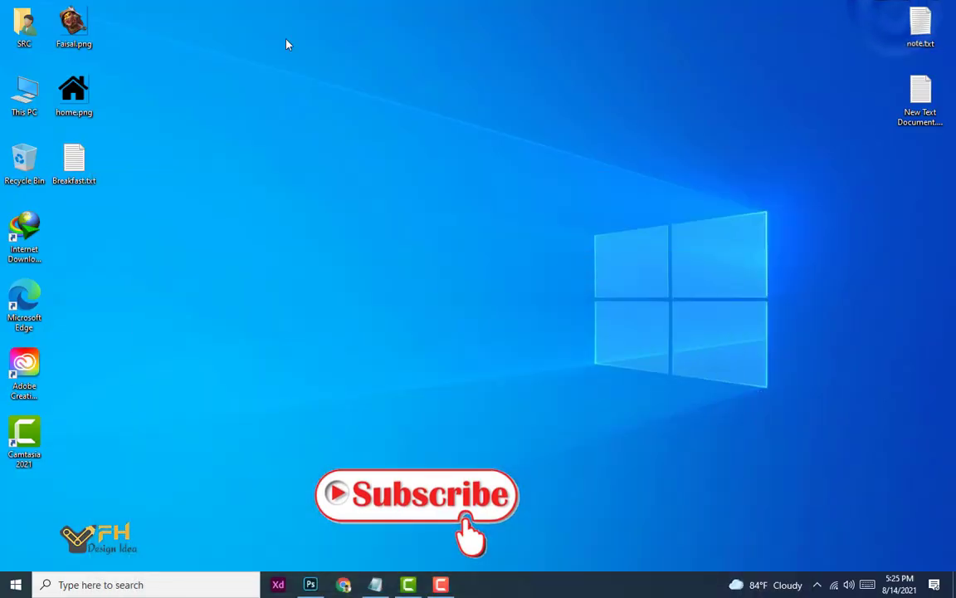
{"action": "left_click_drag", "start_coordinate": [64, 33], "coordinate": [406, 312]}
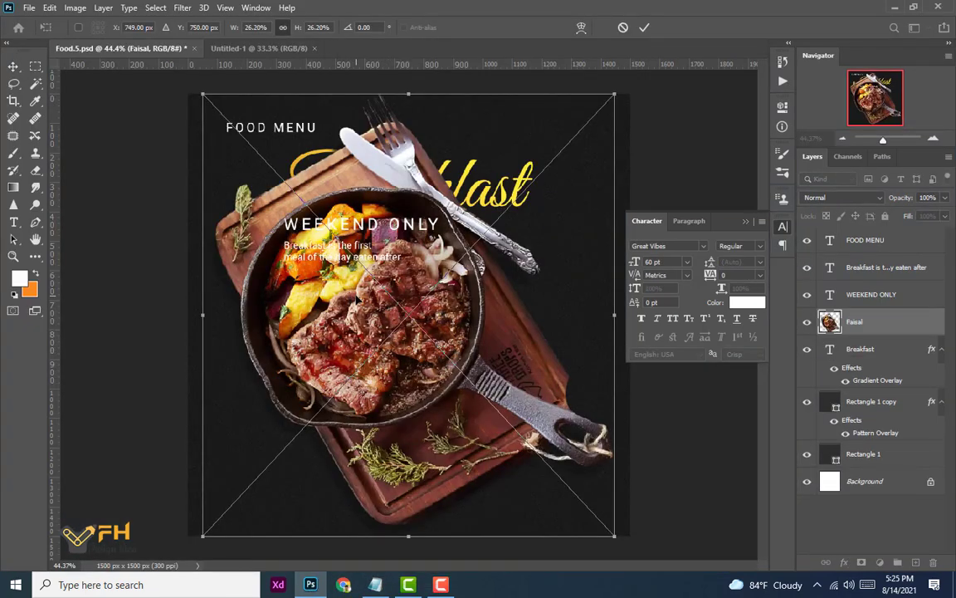
{"action": "key", "text": "Return"}
- Scale the steak image down to about 24.6% and position it in the poster's lower-right corner, running off the edges
{"action": "left_click_drag", "start_coordinate": [325, 263], "coordinate": [496, 393]}
{"action": "key", "text": "ctrl+t"}
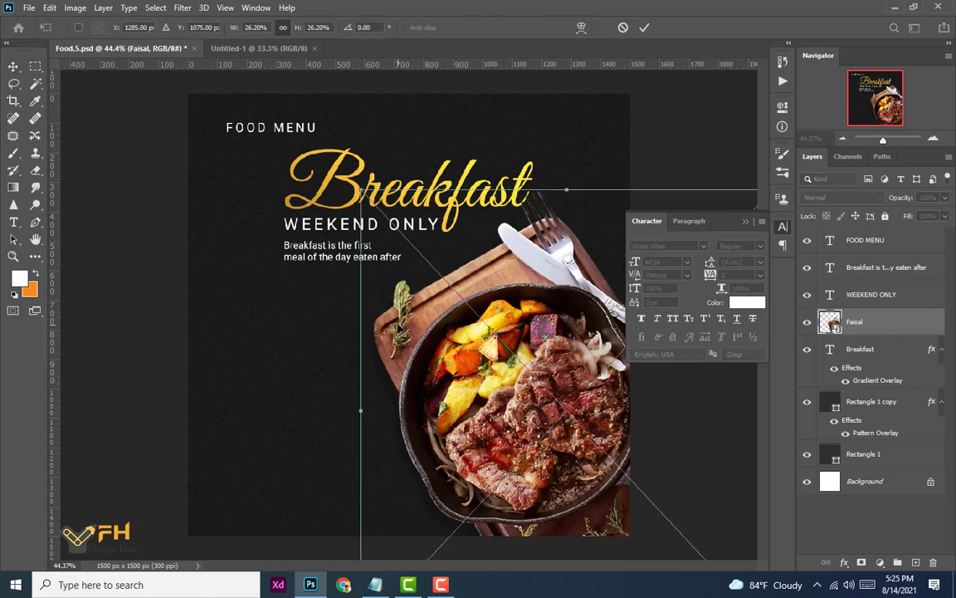
{"action": "left_click_drag", "start_coordinate": [360, 191], "coordinate": [387, 217]}
{"action": "left_click_drag", "start_coordinate": [547, 402], "coordinate": [532, 374]}
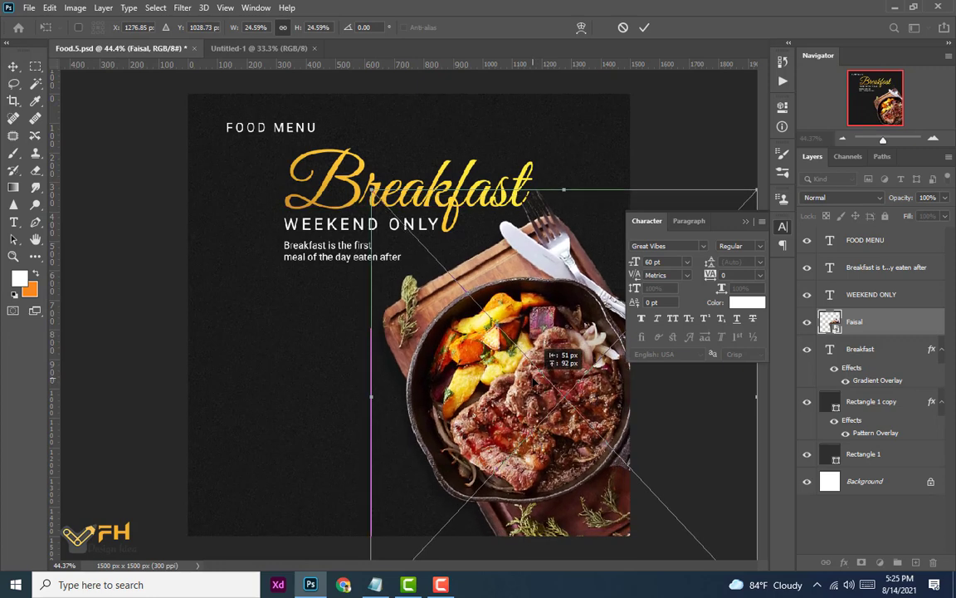
{"action": "key", "text": "Return"}
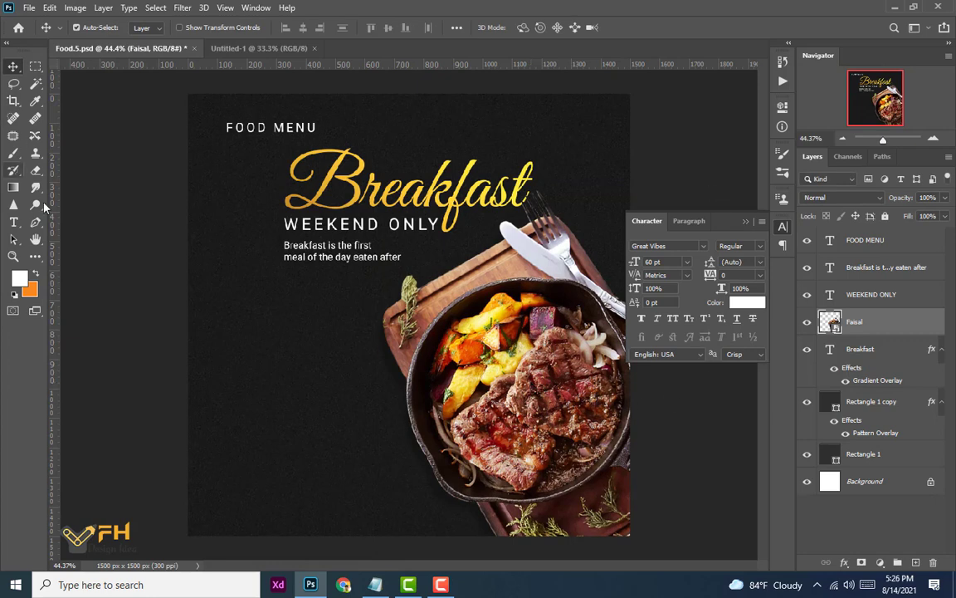
- Draw a circle about 311 px in diameter with the Ellipse tool, overlapping the left edge of the board and pan
{"action": "left_click", "coordinate": [36, 260]}
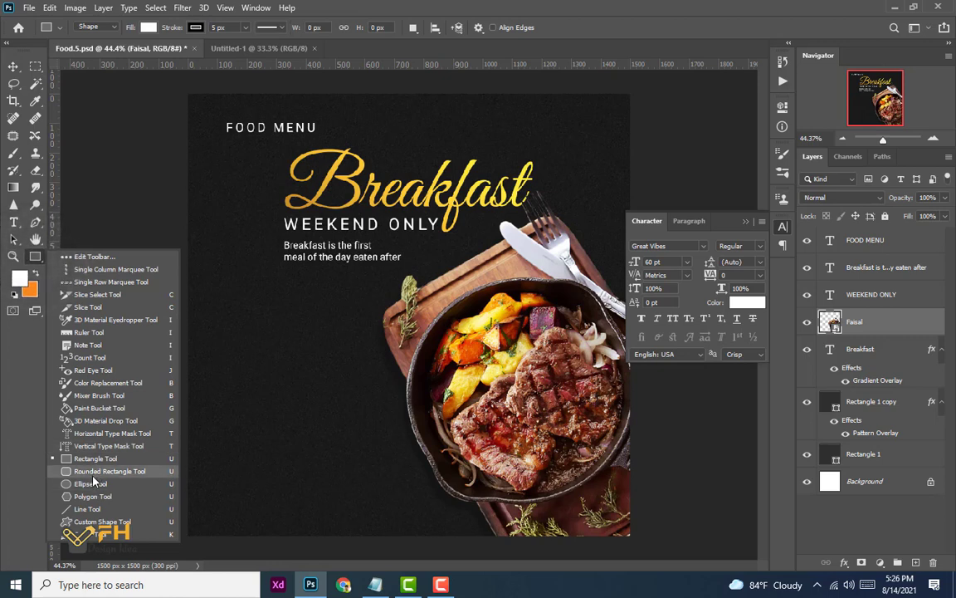
{"action": "left_click", "coordinate": [91, 483]}
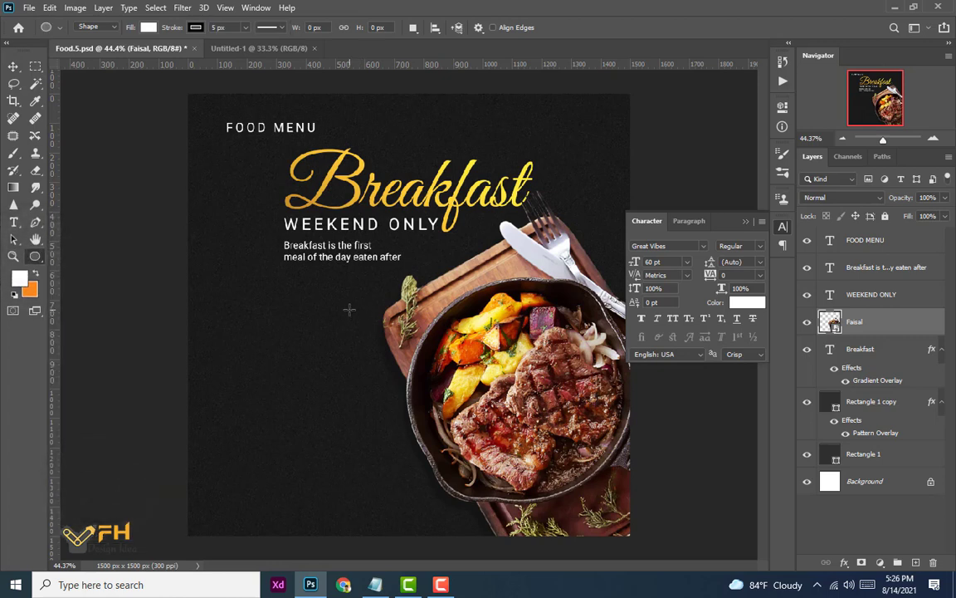
{"action": "left_click_drag", "start_coordinate": [346, 305], "coordinate": [434, 437]}
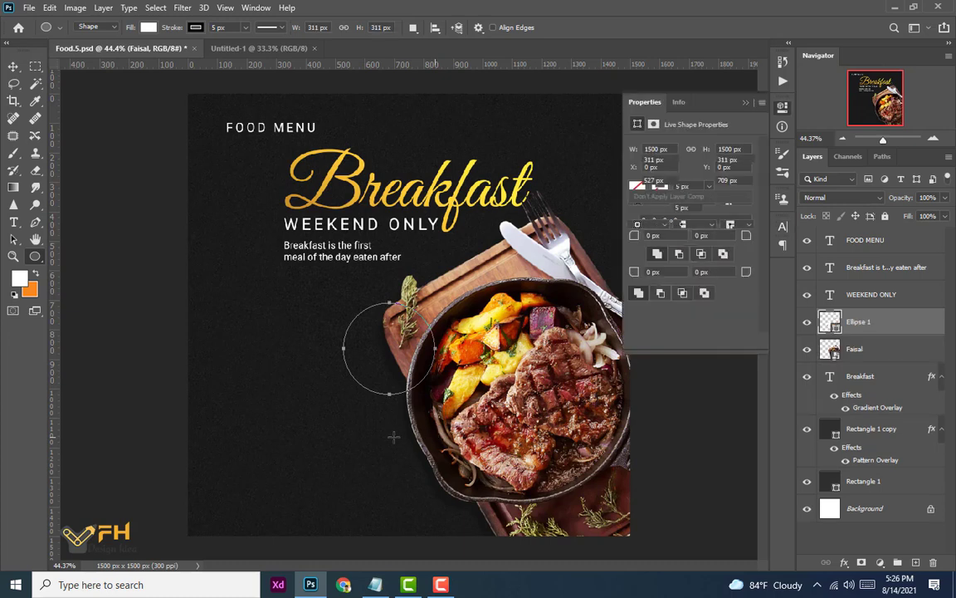
- Remove the circle's stroke and fill it with orange from the recently used colors
{"action": "left_click", "coordinate": [659, 208]}
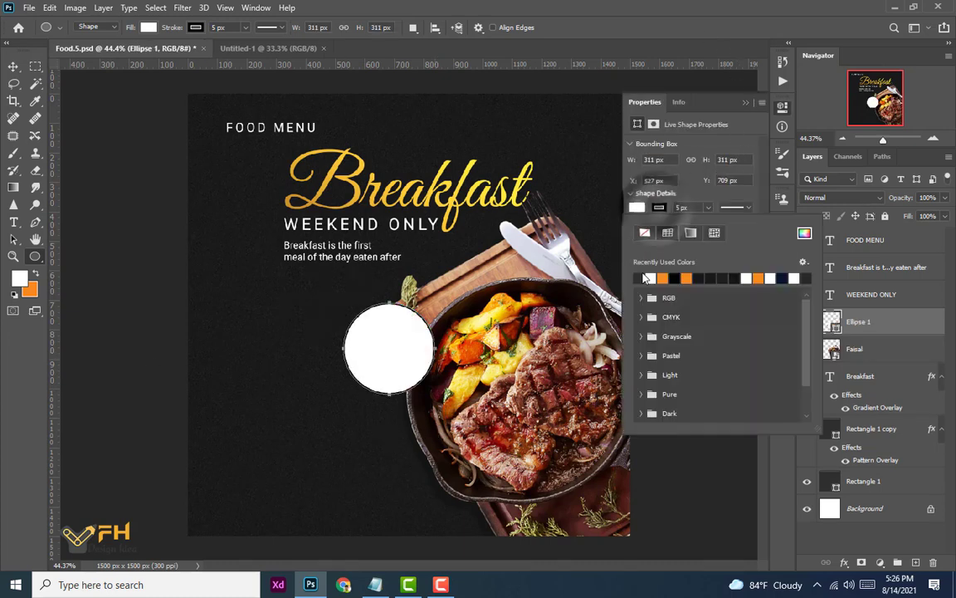
{"action": "left_click", "coordinate": [645, 233]}
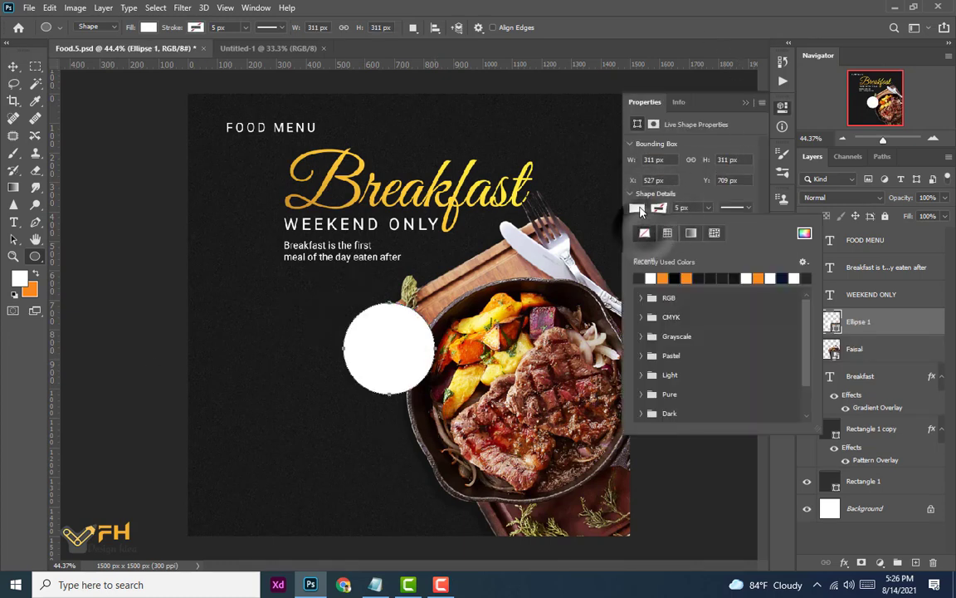
{"action": "left_click", "coordinate": [686, 278]}
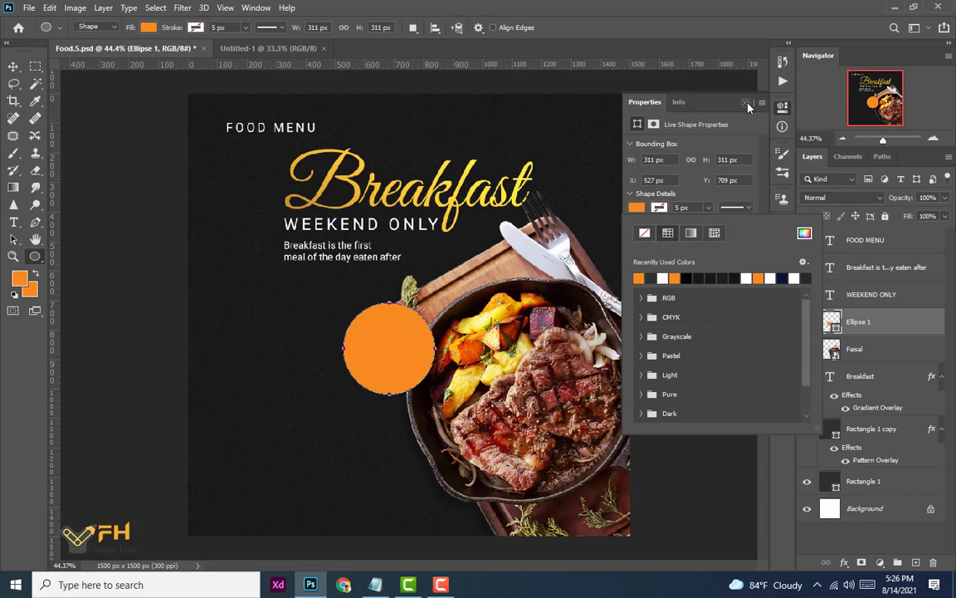
- Duplicate the orange circle's layer
{"action": "left_click", "coordinate": [13, 67]}
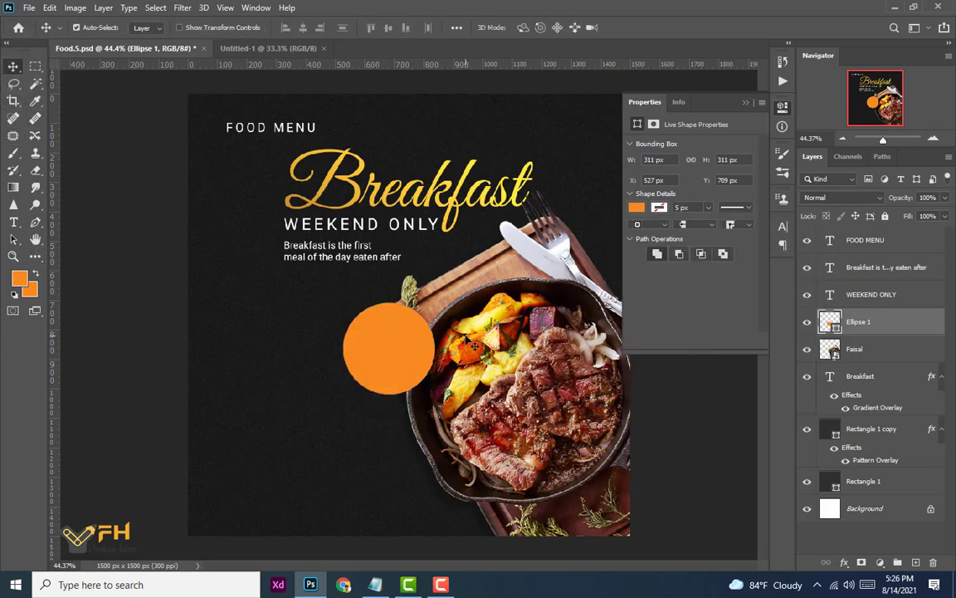
{"action": "key", "text": "ctrl"}
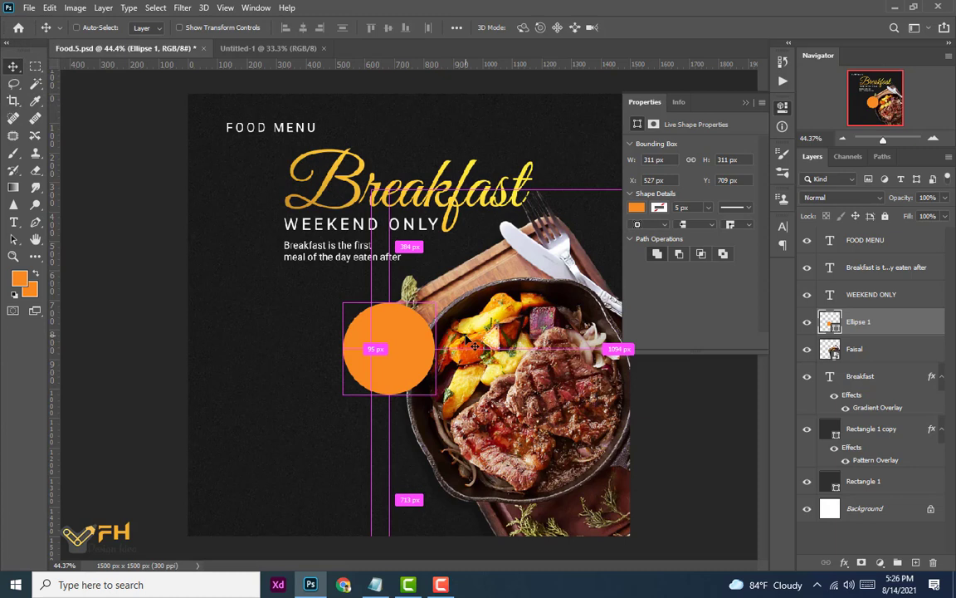
{"action": "key", "text": "ctrl+j"}
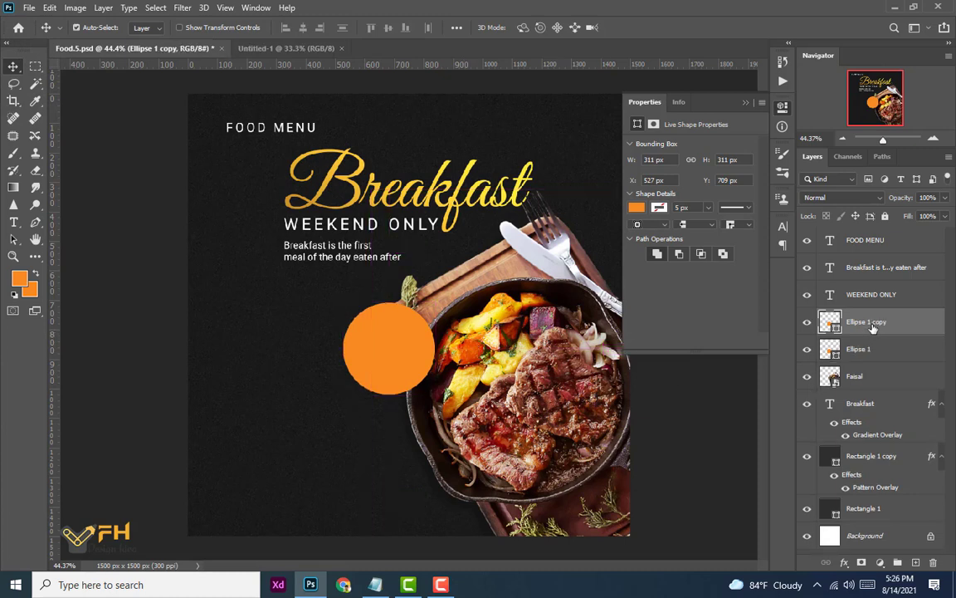
- Remove the duplicate circle's fill and give it a white 5 px dashed stroke with dash 4 and gap 2
{"action": "left_click", "coordinate": [636, 208]}
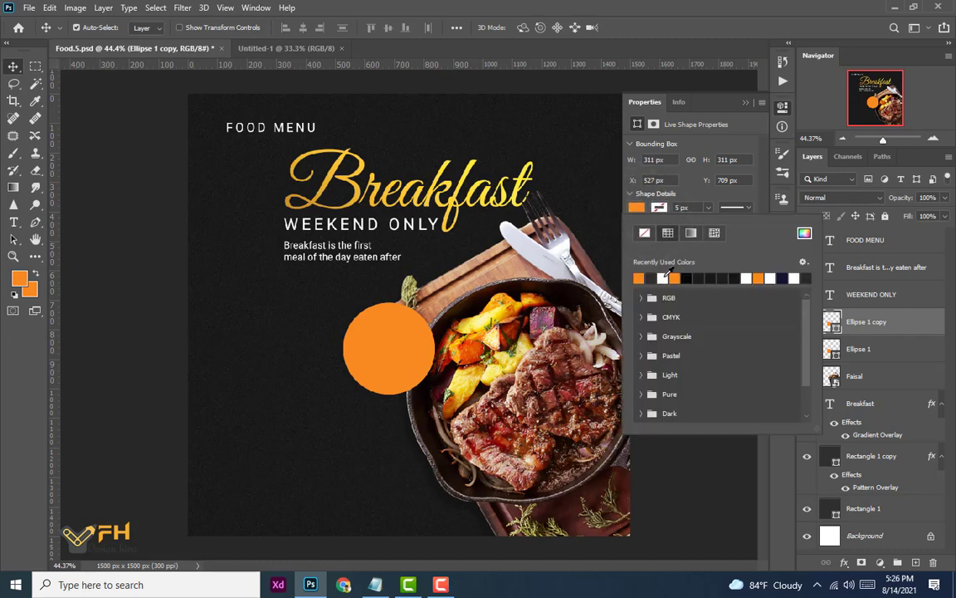
{"action": "left_click", "coordinate": [663, 278]}
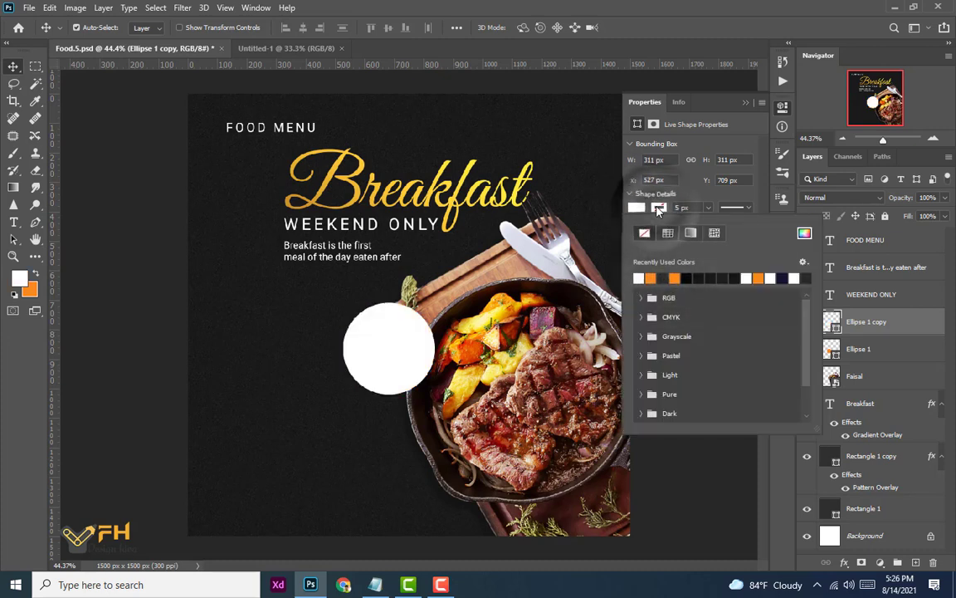
{"action": "left_click", "coordinate": [644, 232]}
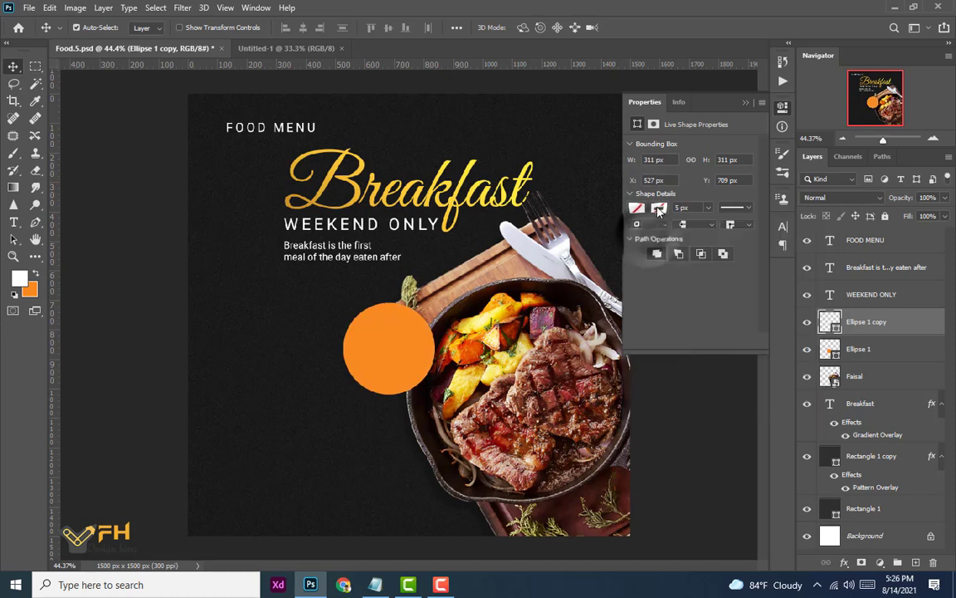
{"action": "left_click", "coordinate": [659, 209]}
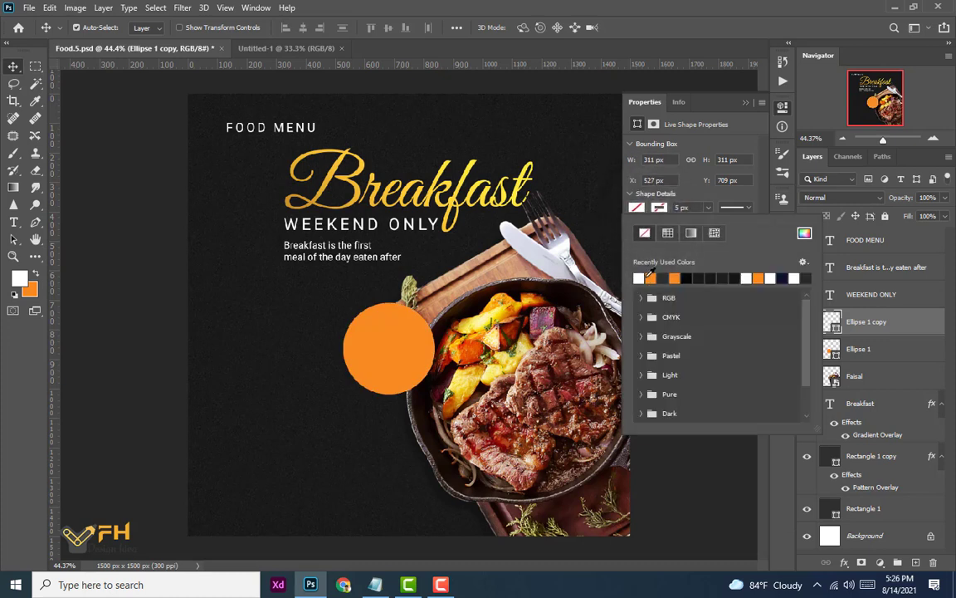
{"action": "left_click", "coordinate": [638, 278]}
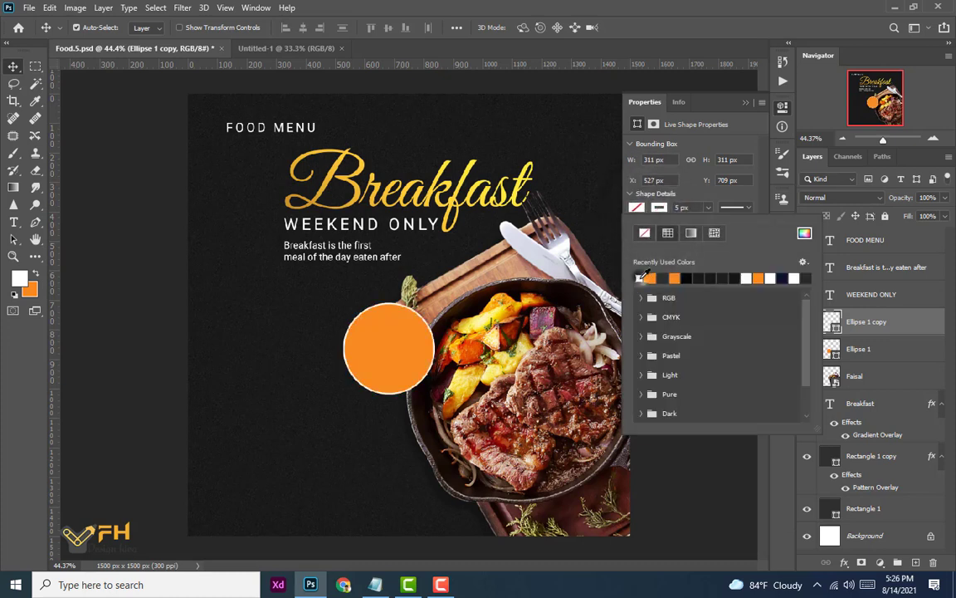
{"action": "left_click", "coordinate": [746, 208]}
{"action": "left_click", "coordinate": [715, 271]}
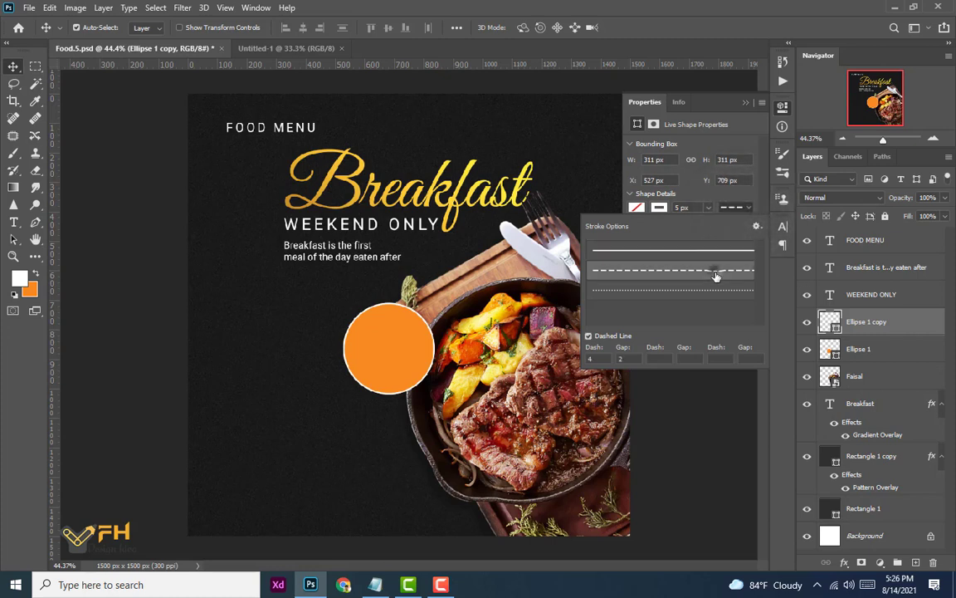
{"action": "key", "text": "ctrl"}
{"action": "key", "text": "ctrl"}
- Scale the dashed circle down to about 93.8% and nudge it toward the center of the orange circle
{"action": "left_click", "coordinate": [873, 332]}
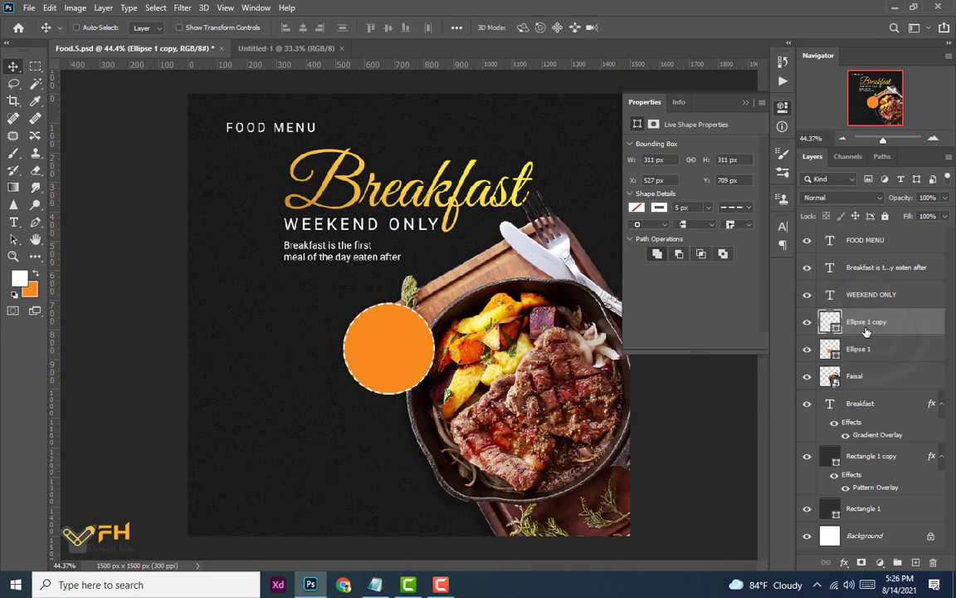
{"action": "key", "text": "ctrl+t"}
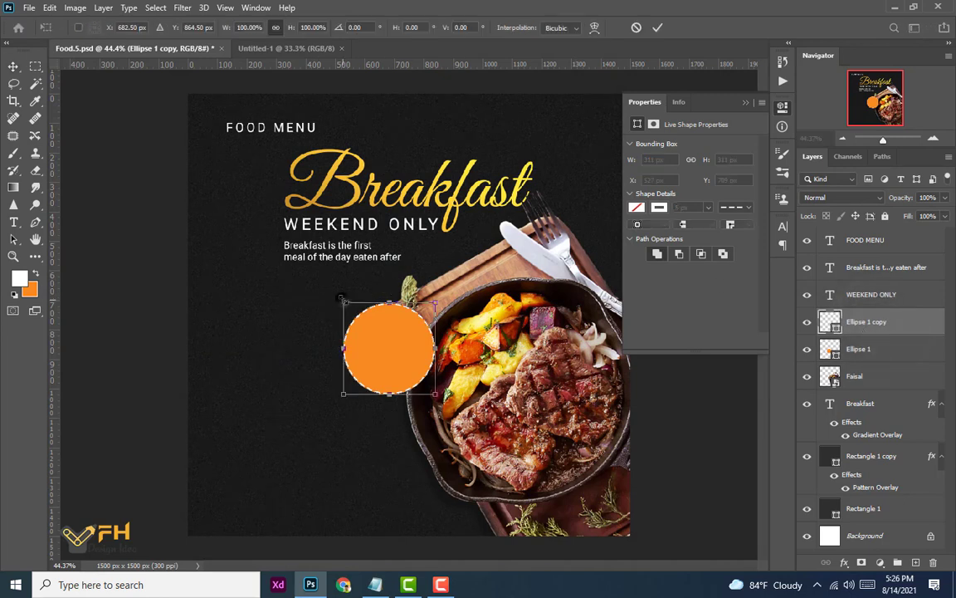
{"action": "mouse_move", "coordinate": [341, 298]}
{"action": "left_mouse_down"}
{"action": "mouse_move", "coordinate": [331, 280]}
{"action": "mouse_move", "coordinate": [349, 306]}
{"action": "left_mouse_up"}
{"action": "key", "text": "Up"}
{"action": "key", "text": "Up"}
{"action": "key", "text": "Up"}
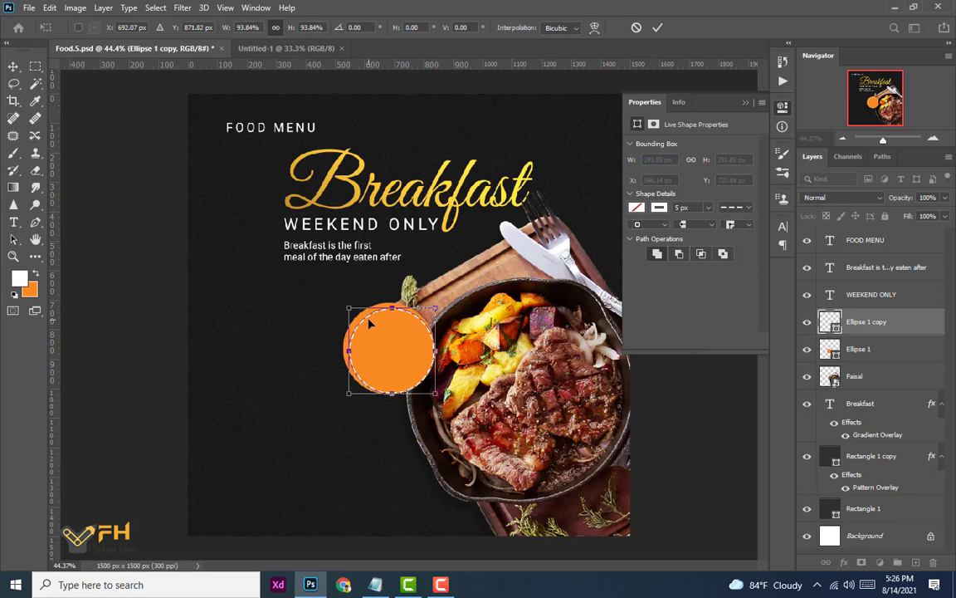
{"action": "key", "text": "Left"}
{"action": "key", "text": "Left"}
{"action": "key", "text": "Left"}
{"action": "key", "text": "Up"}
{"action": "key", "text": "Up"}
{"action": "key", "text": "Left"}
{"action": "key", "text": "Up"}
{"action": "key", "text": "Up"}
{"action": "key", "text": "Left"}
{"action": "key", "text": "Left"}
{"action": "key", "text": "Down"}
{"action": "key", "text": "Down"}
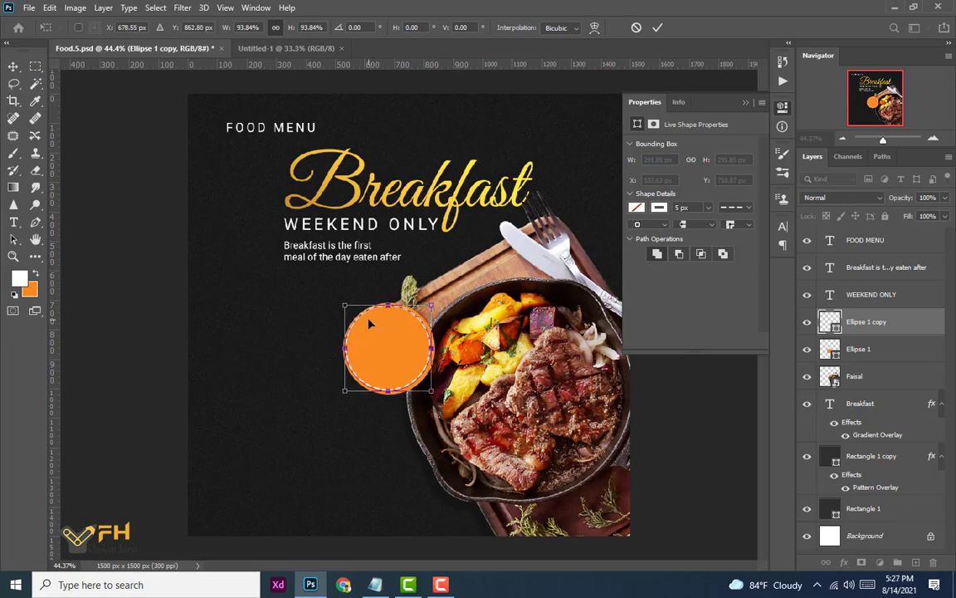
{"action": "key", "text": "Right"}
{"action": "key", "text": "Down"}
{"action": "key", "text": "Right"}
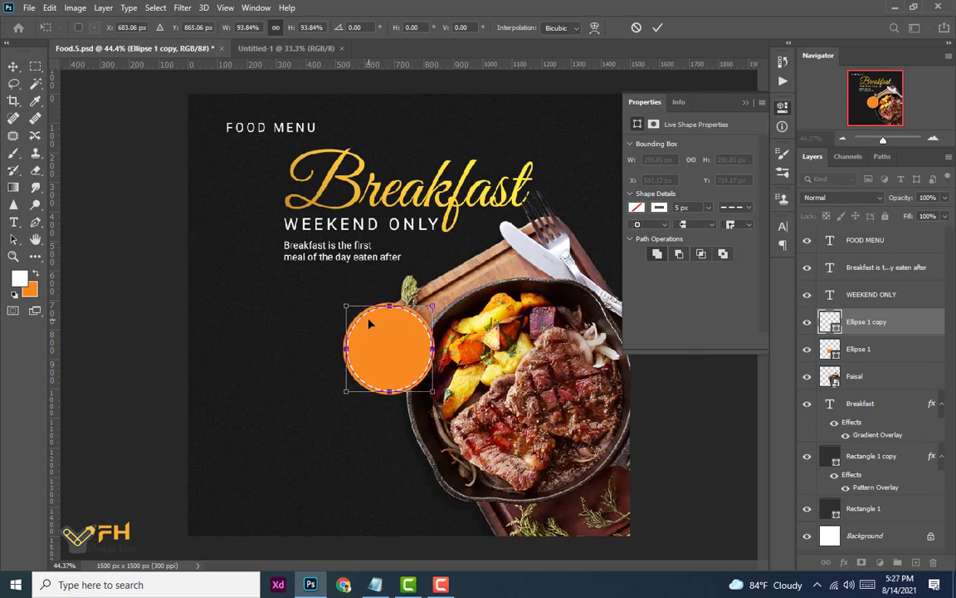
{"action": "key", "text": "Up"}
- Shrink the dashed circle further to about 90.2% of its original size and center it inside the orange circle
{"action": "mouse_move", "coordinate": [344, 304]}
{"action": "left_mouse_down"}
{"action": "mouse_move", "coordinate": [339, 294]}
{"action": "mouse_move", "coordinate": [349, 308]}
{"action": "left_mouse_up"}
{"action": "key", "text": "Up"}
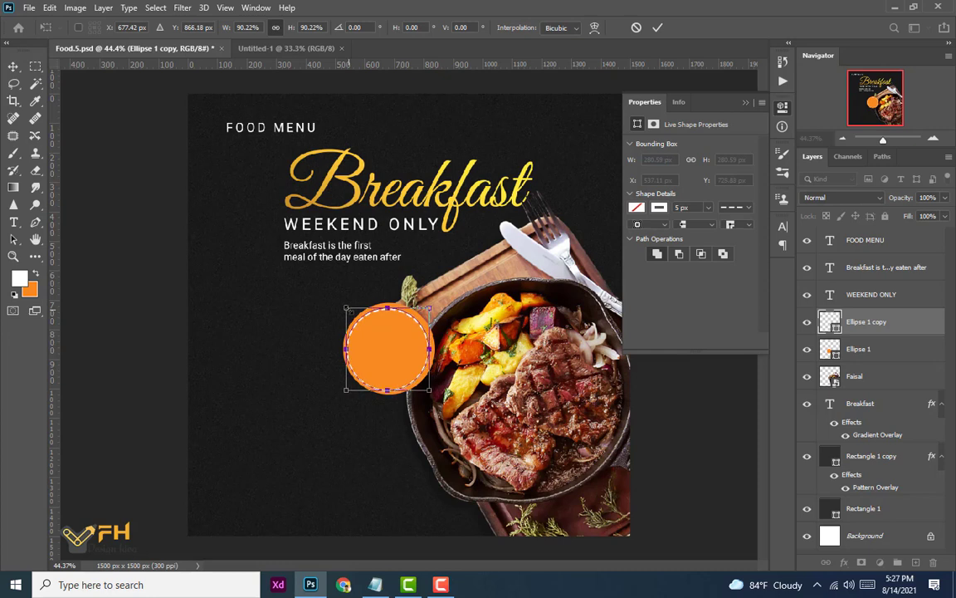
{"action": "key", "text": "Right"}
{"action": "key", "text": "Right"}
{"action": "key", "text": "Right"}
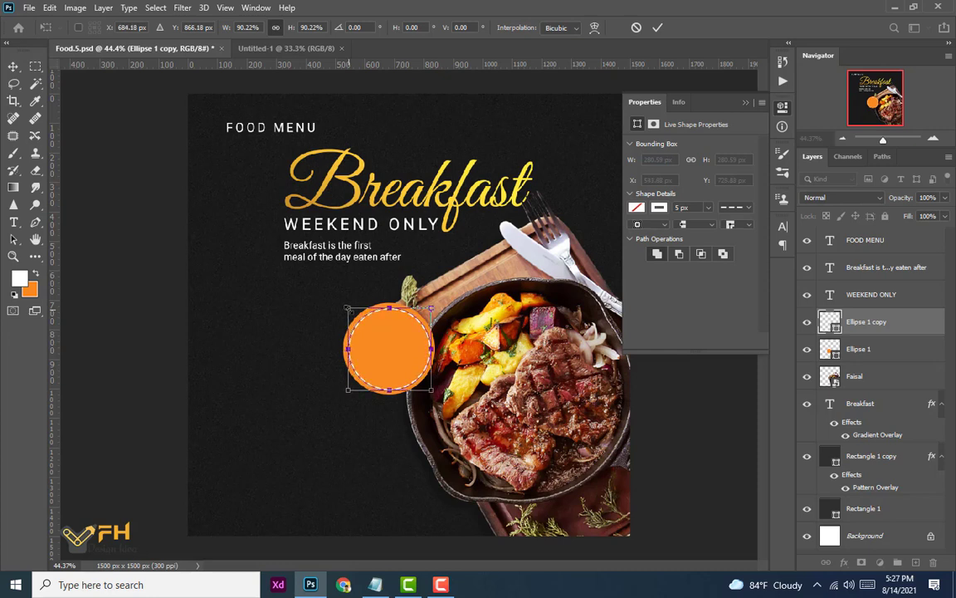
{"action": "key", "text": "Return"}
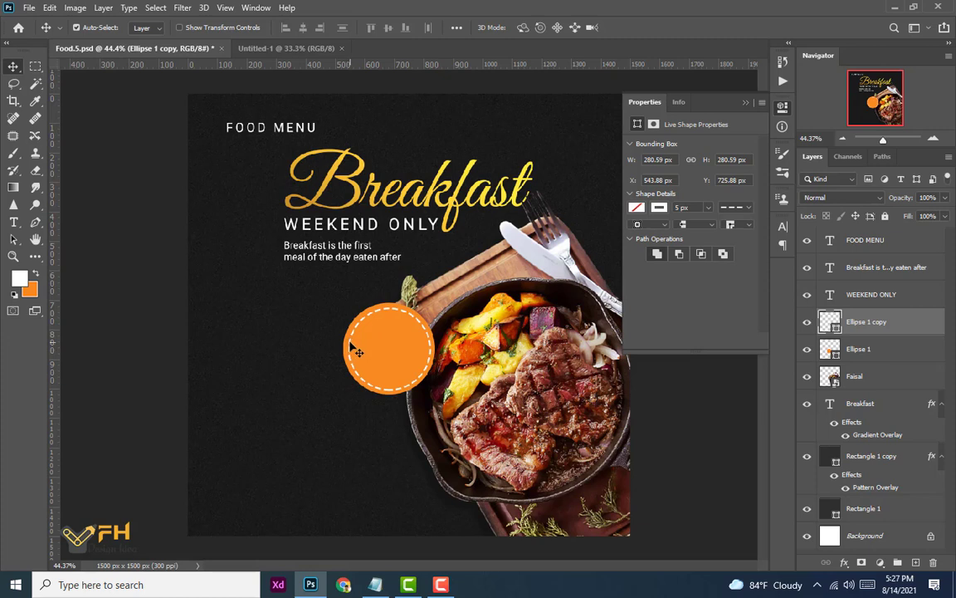
{"action": "key", "text": "Left"}
- Add the white text "25%" on a new layer over the orange badge in Roboto Regular at 24 pt
{"action": "left_click", "coordinate": [14, 222]}
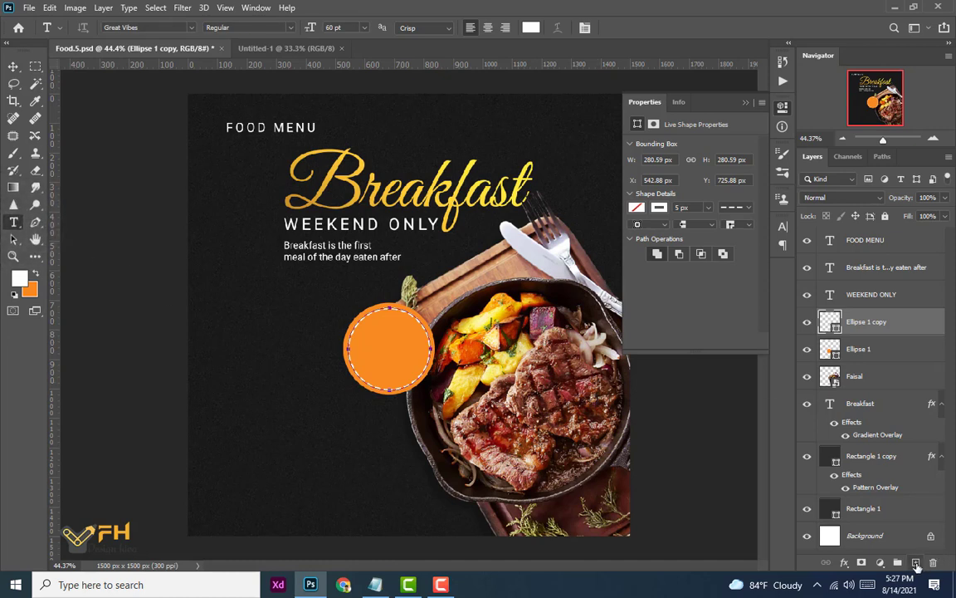
{"action": "key", "text": "ctrl+shift+alt+n"}
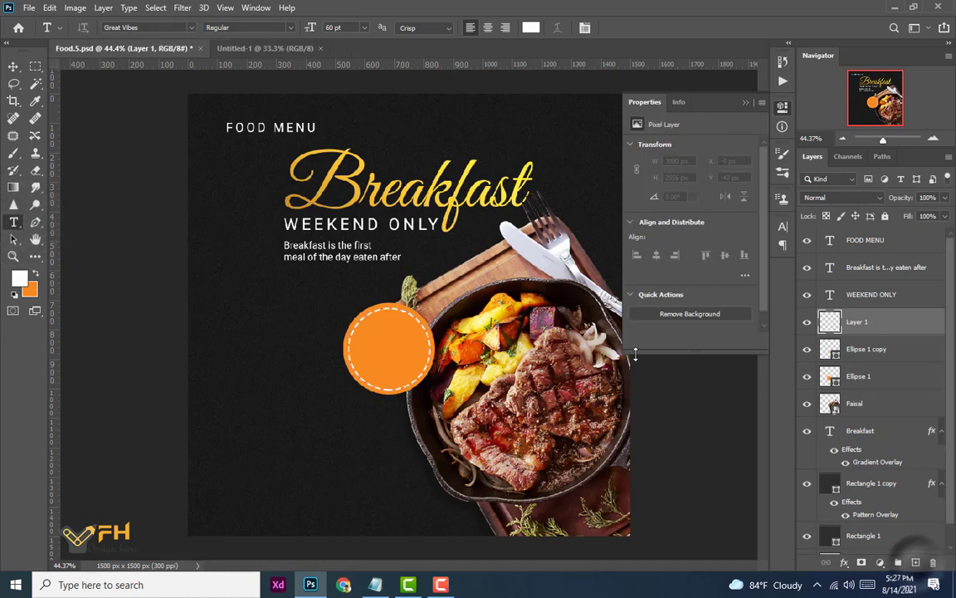
{"action": "left_click", "coordinate": [372, 340]}
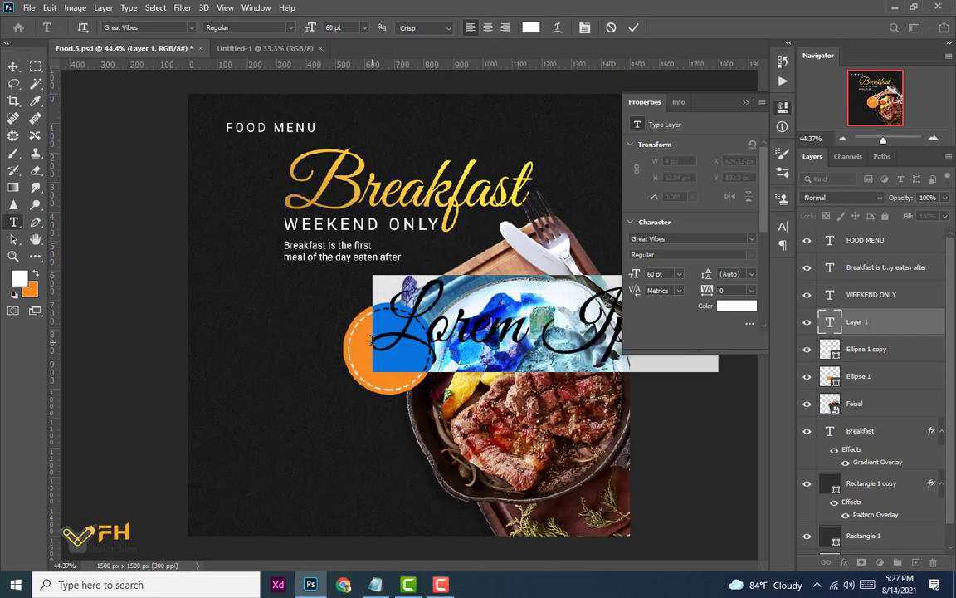
{"action": "left_click", "coordinate": [679, 276]}
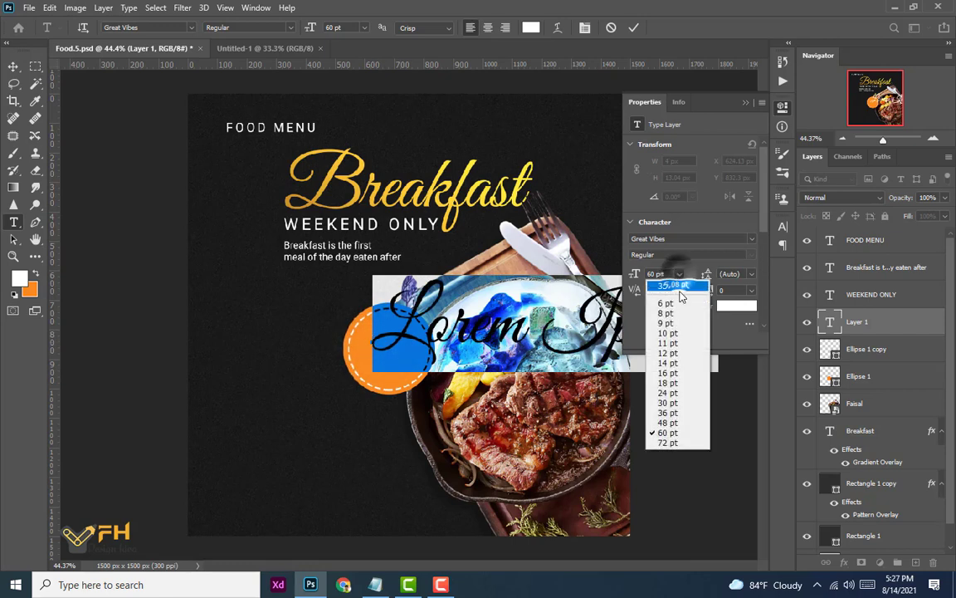
{"action": "left_click", "coordinate": [673, 393]}
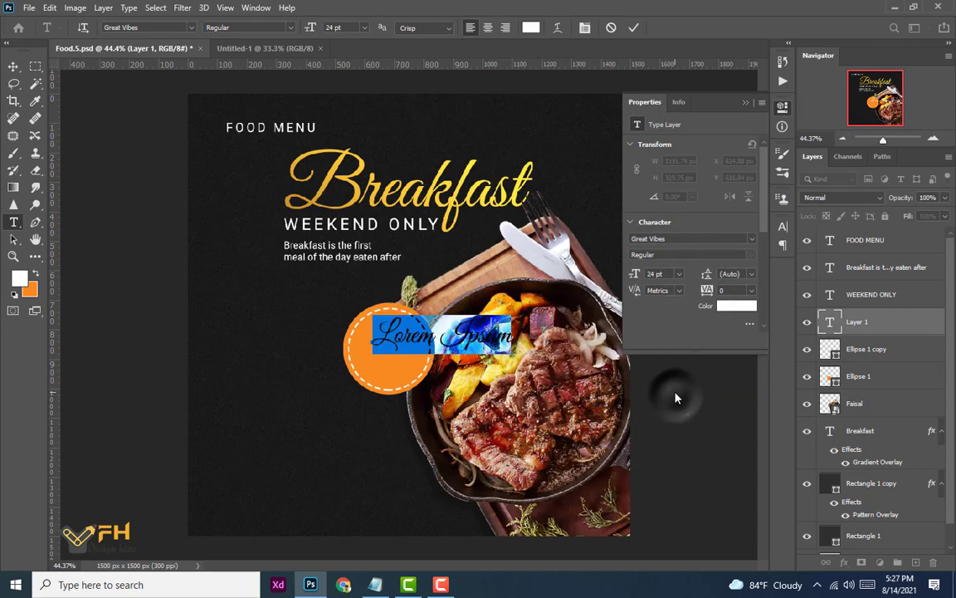
{"action": "left_click", "coordinate": [751, 242]}
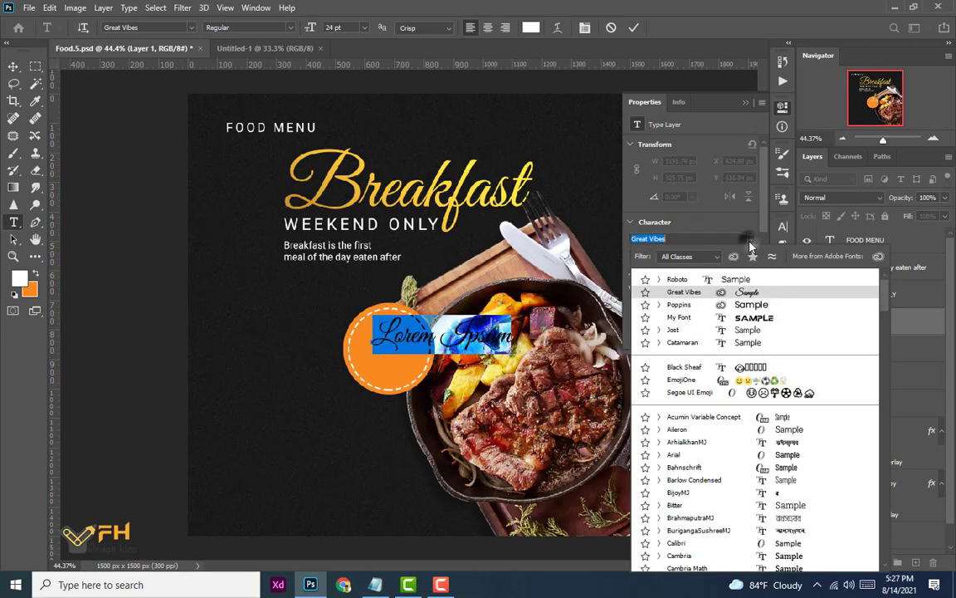
{"action": "left_click", "coordinate": [664, 280]}
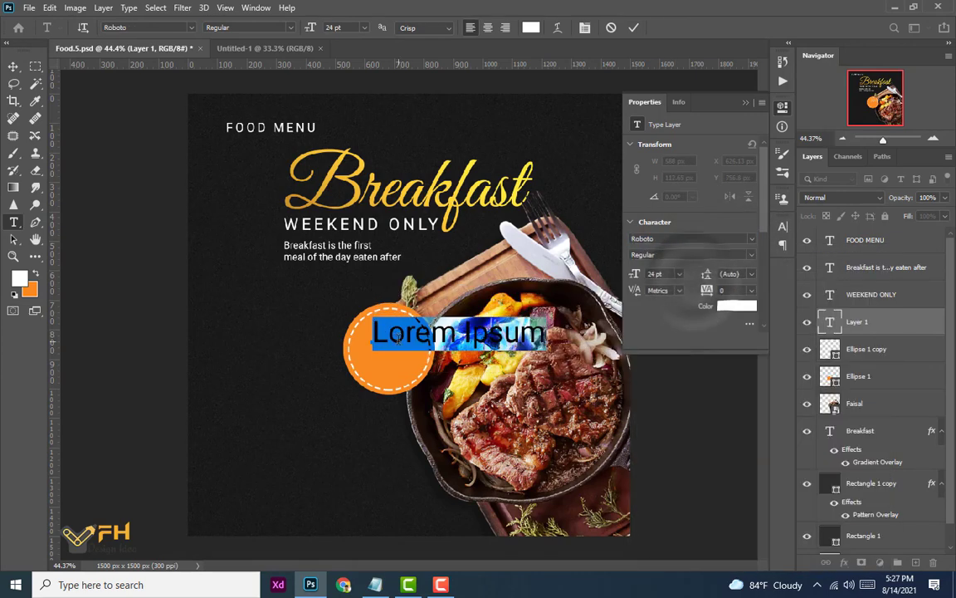
{"action": "type", "text": "25"}
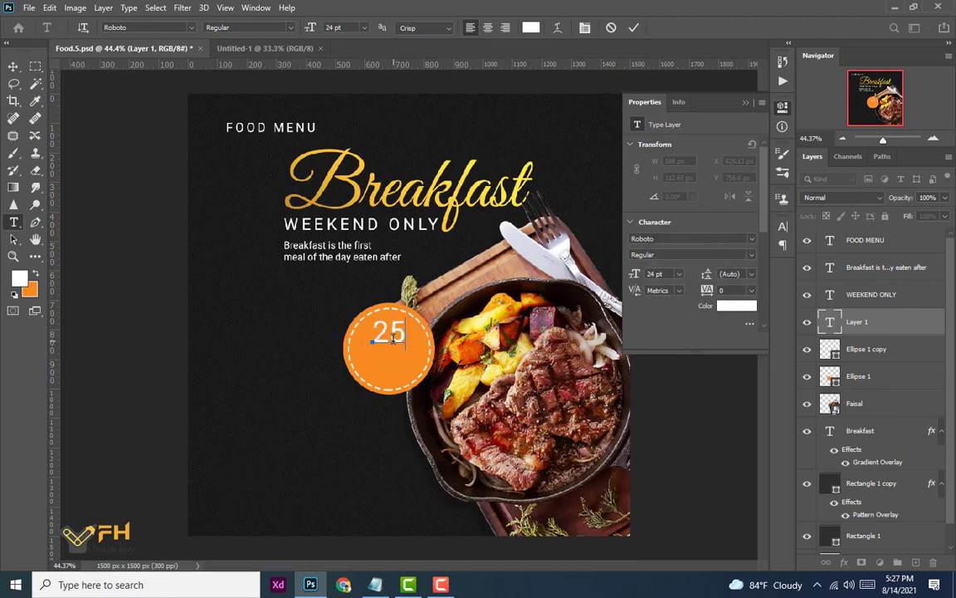
{"action": "type", "text": "%"}
{"action": "left_click", "coordinate": [12, 65]}
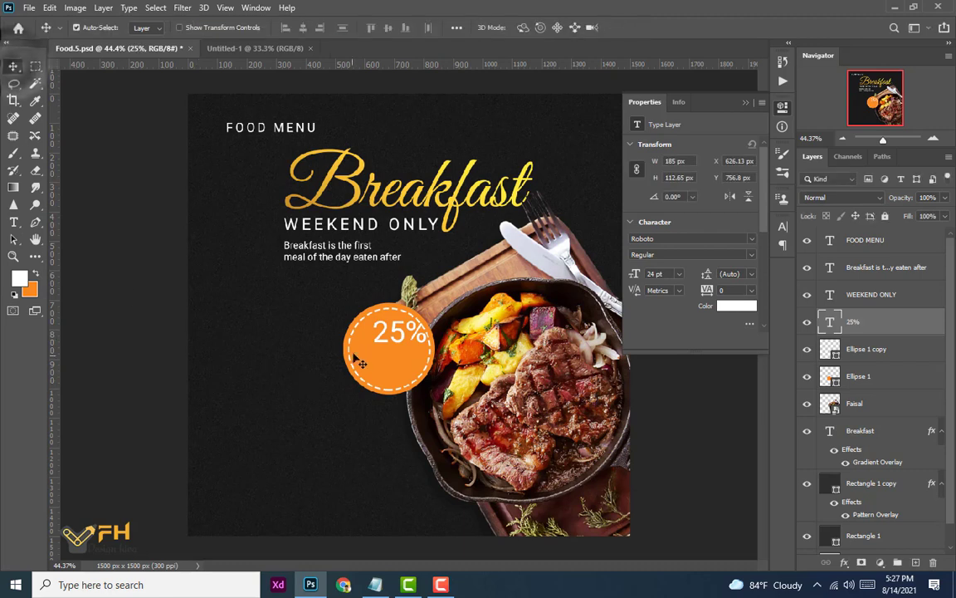
- Center the "25%" text in the upper half of the badge and set its font style to Bold
{"action": "left_click_drag", "start_coordinate": [381, 333], "coordinate": [376, 337]}
{"action": "double_click", "coordinate": [378, 342]}
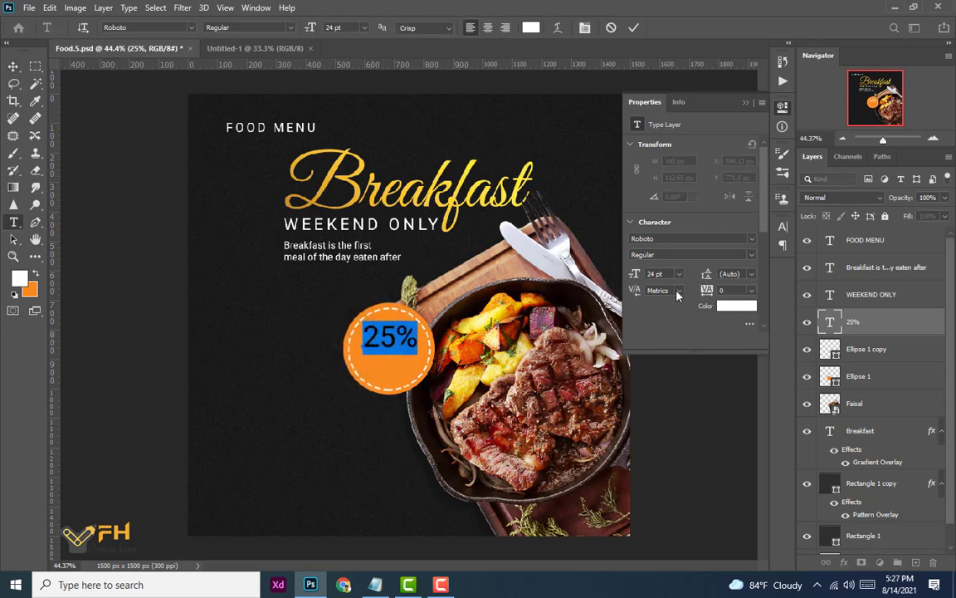
{"action": "left_click", "coordinate": [752, 255]}
{"action": "left_click", "coordinate": [670, 355]}
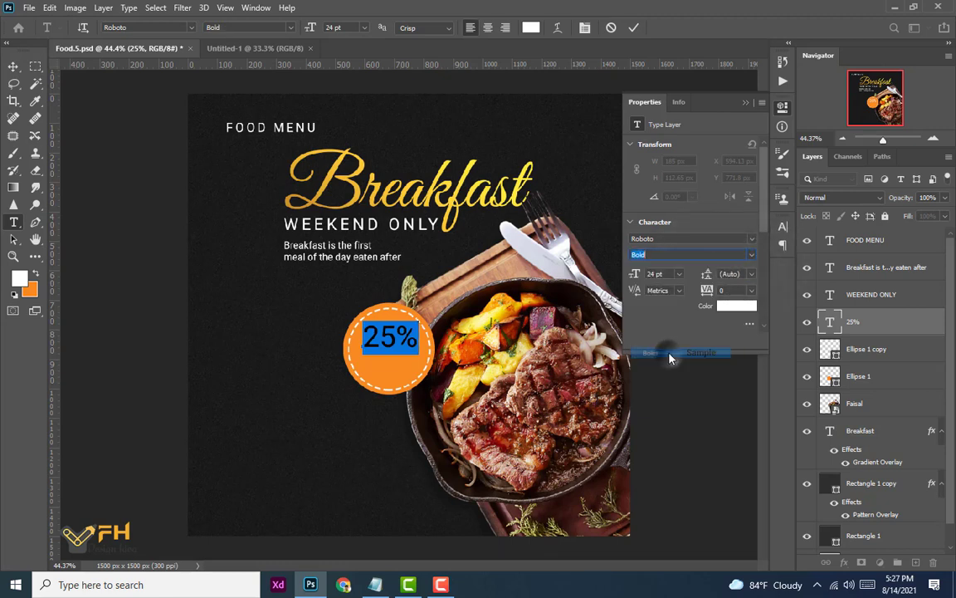
{"action": "left_click", "coordinate": [18, 71]}
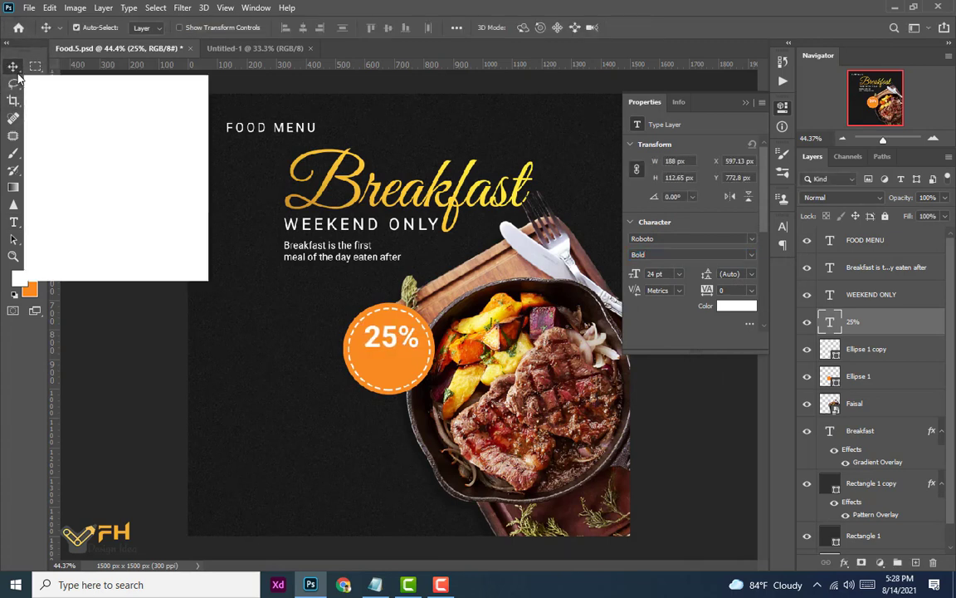
{"action": "key", "text": "Down"}
{"action": "key", "text": "Down"}
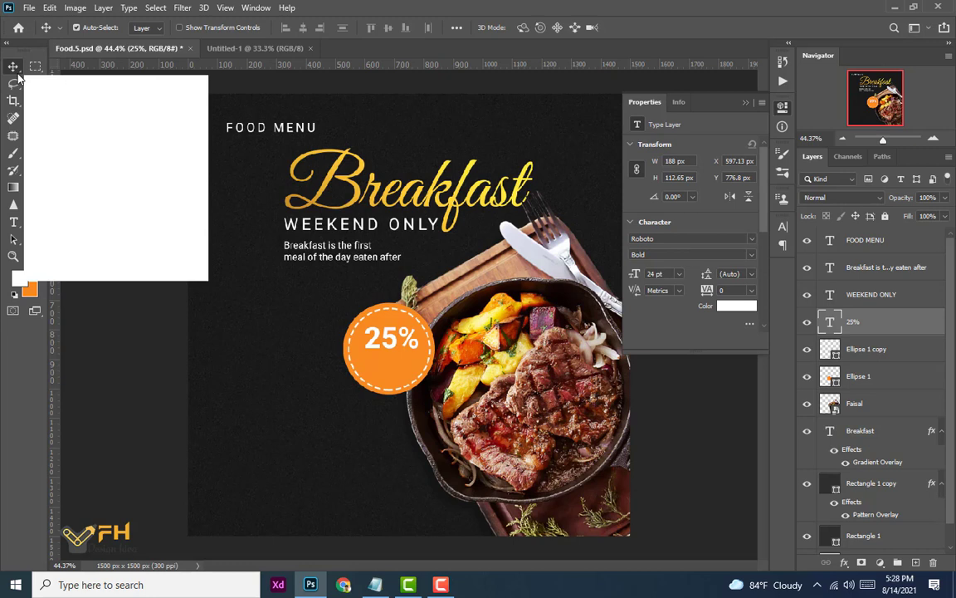
- Add a separate text "OFF" in white 24 pt Roboto Bold on the lower half of the badge
{"action": "key", "text": "t"}
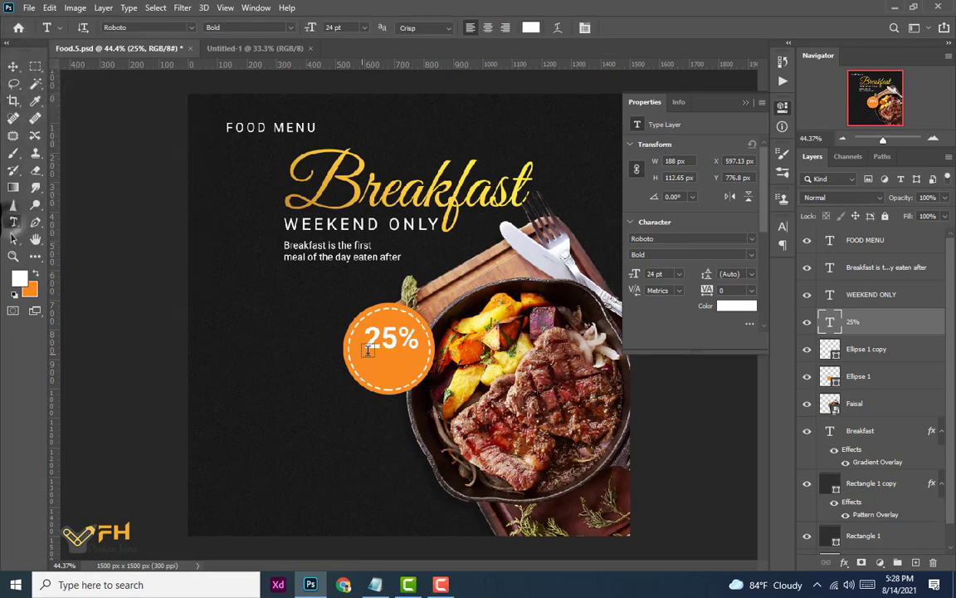
{"action": "left_click", "coordinate": [370, 362]}
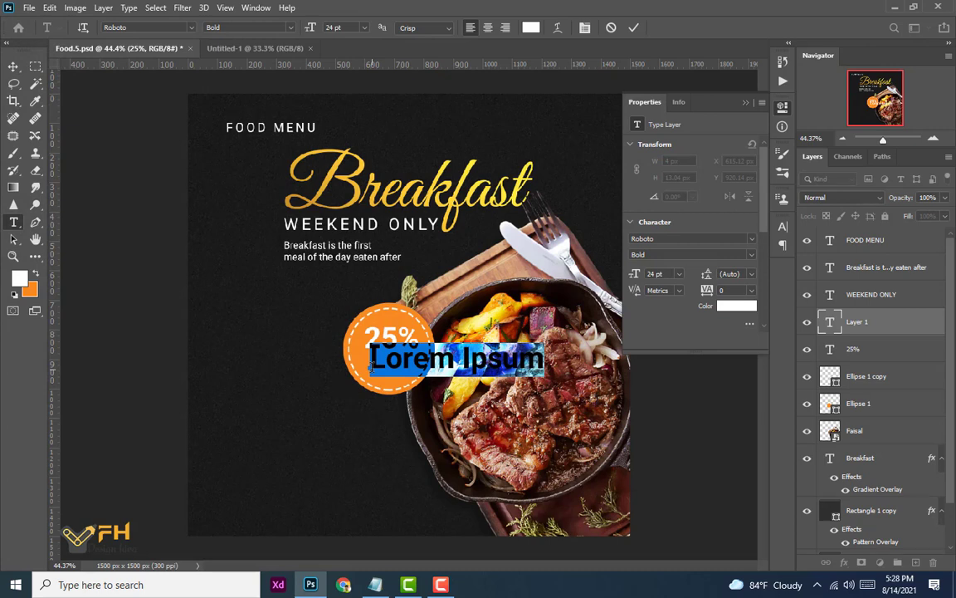
{"action": "type", "text": "O"}
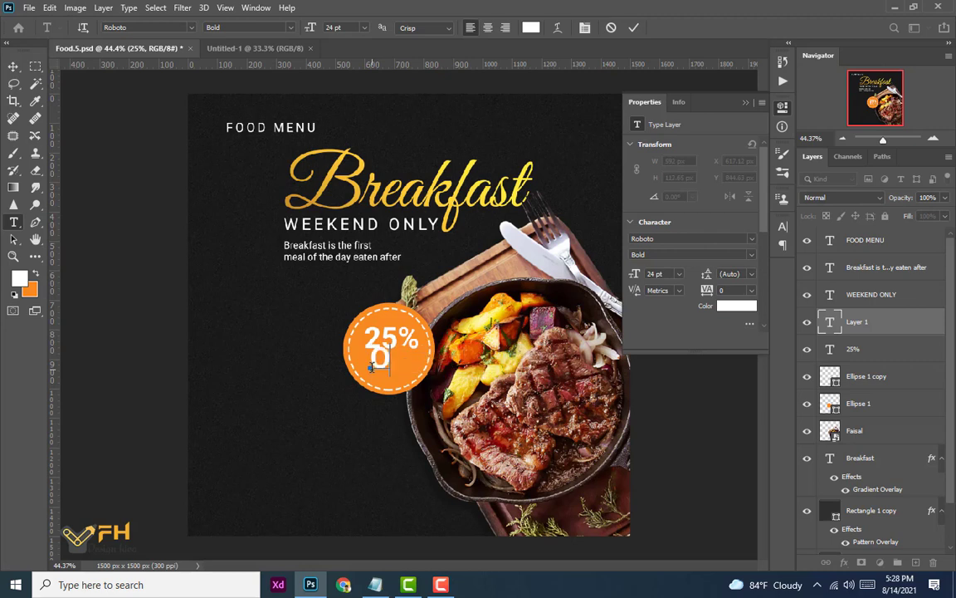
{"action": "type", "text": "FF"}
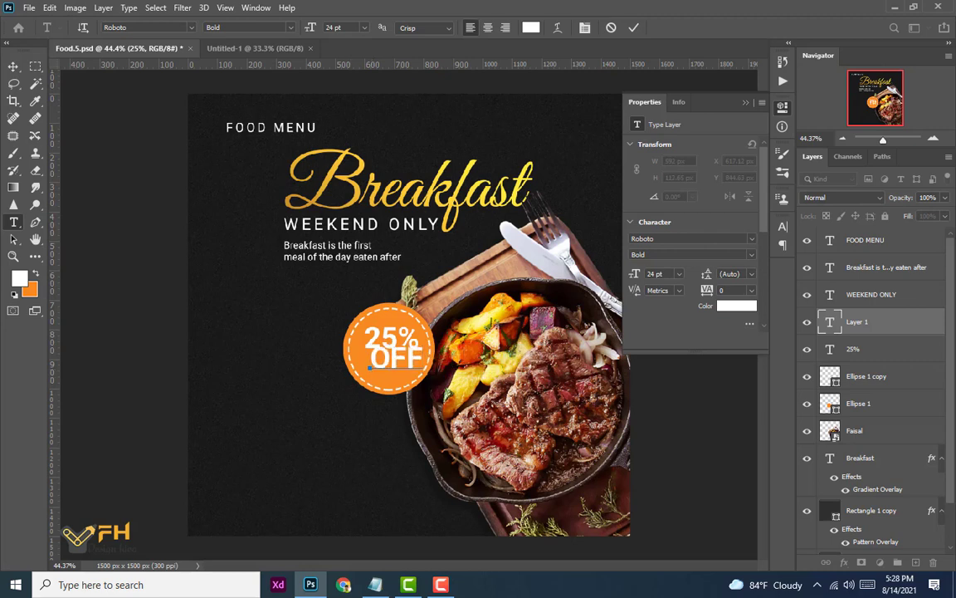
{"action": "left_click", "coordinate": [13, 66]}
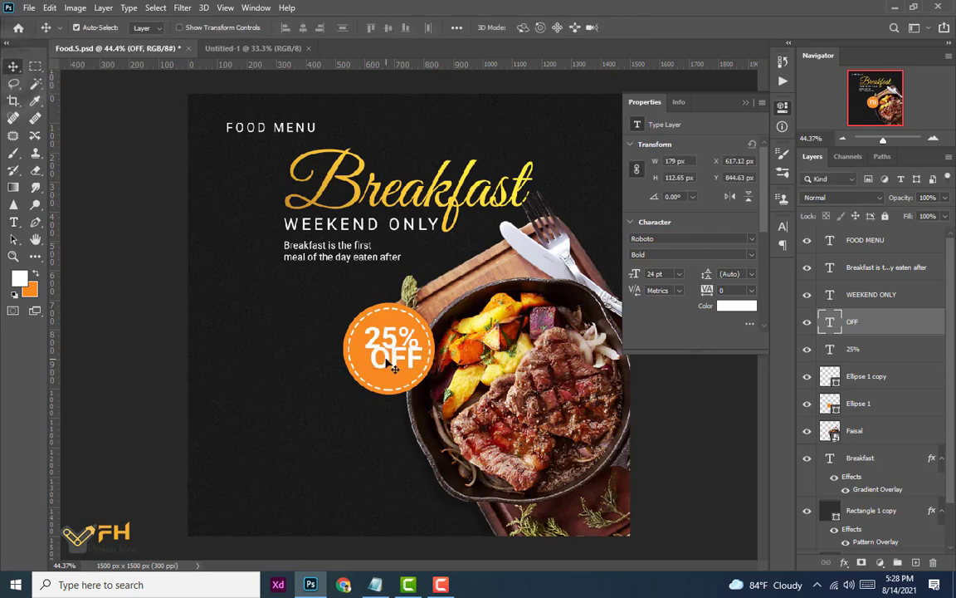
- Scale the "OFF" text down to about 78% and place it centered beneath "25%" inside the dashed circle
{"action": "mouse_move", "coordinate": [386, 365]}
{"action": "left_mouse_down"}
{"action": "mouse_move", "coordinate": [378, 370]}
{"action": "mouse_move", "coordinate": [370, 357]}
{"action": "mouse_move", "coordinate": [395, 366]}
{"action": "left_mouse_up"}
{"action": "key", "text": "ctrl+t"}
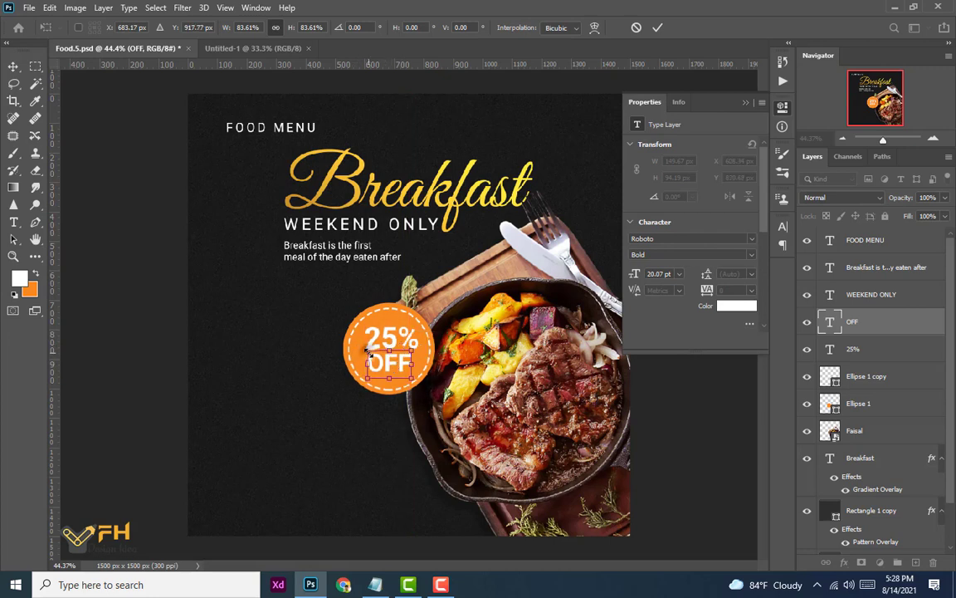
{"action": "left_click_drag", "start_coordinate": [367, 352], "coordinate": [386, 364]}
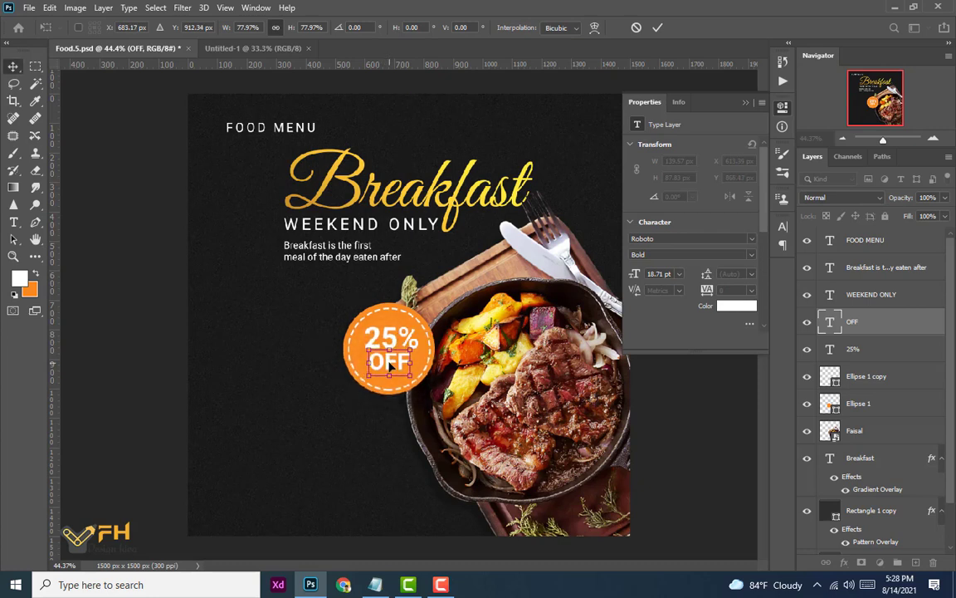
{"action": "key", "text": "Return"}
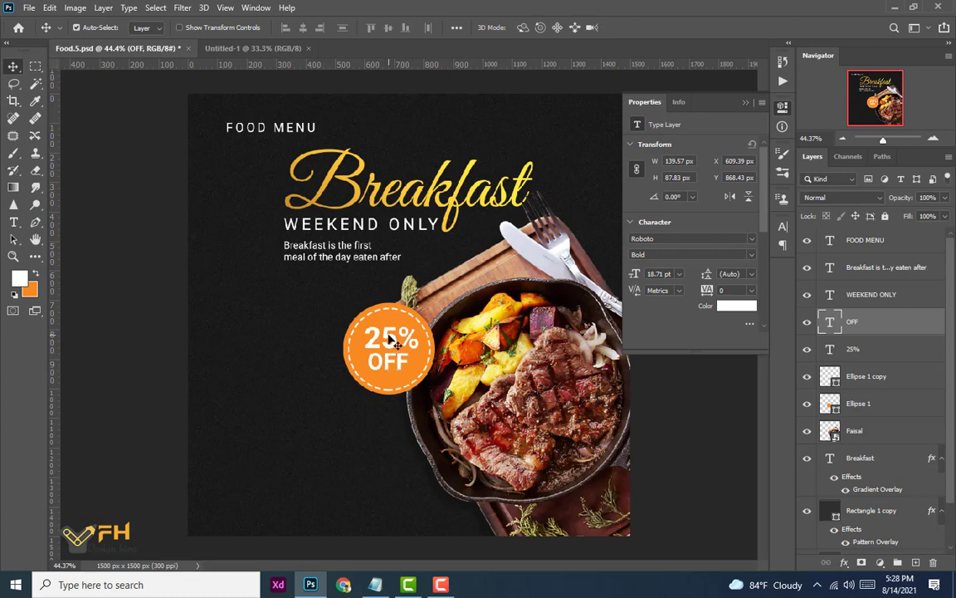
- Recolor both the "25%" and "OFF" texts to dark #1c1c1c, sampled from the poster background
{"action": "left_click", "coordinate": [396, 342]}
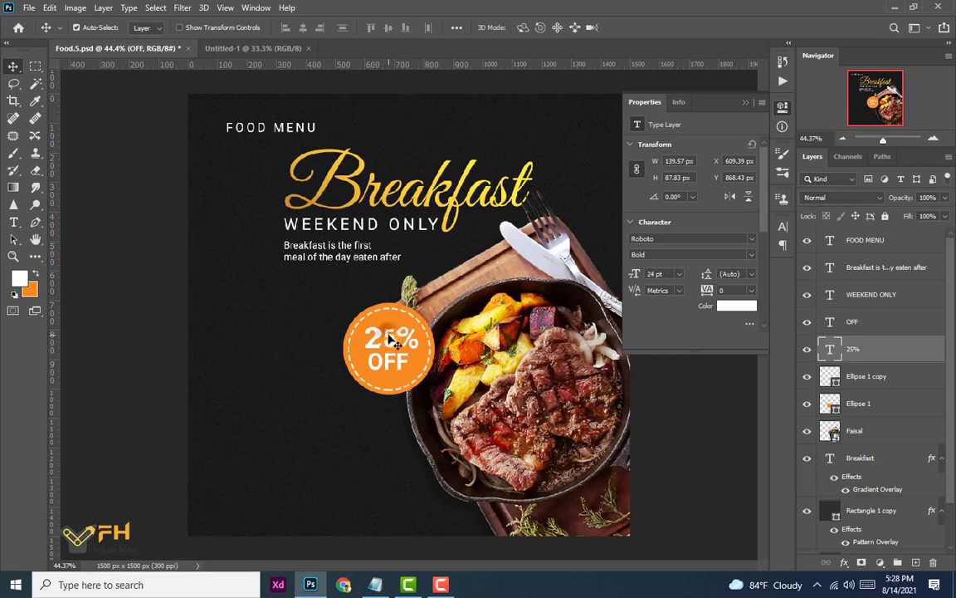
{"action": "left_click", "coordinate": [856, 323], "text": "shift"}
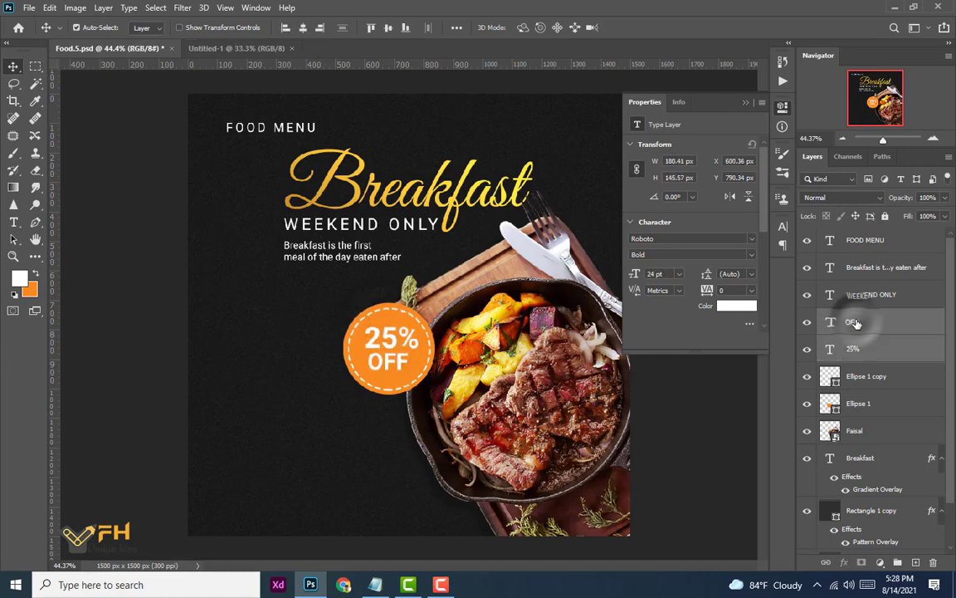
{"action": "left_click", "coordinate": [741, 309]}
{"action": "left_click", "coordinate": [278, 334]}
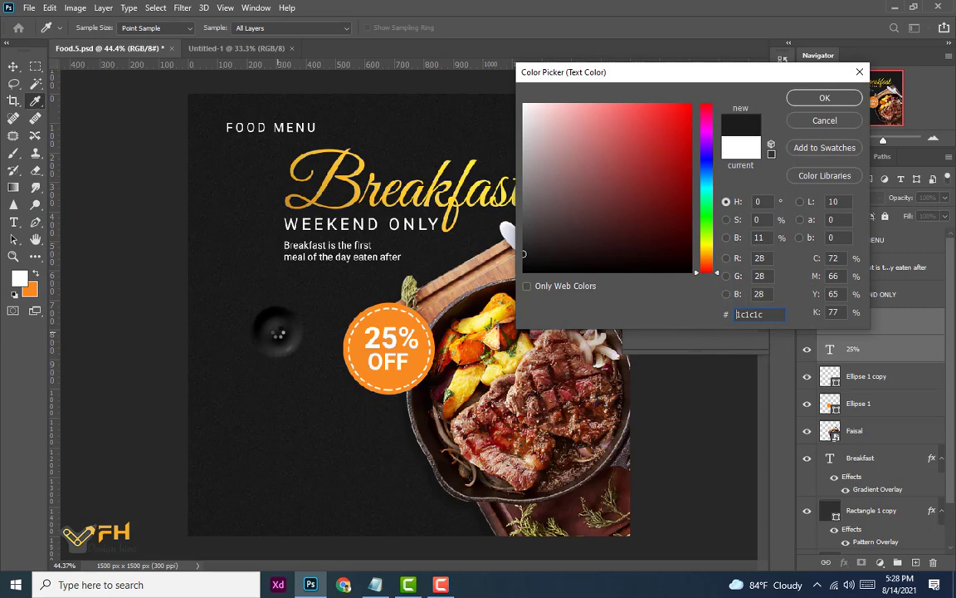
{"action": "left_click", "coordinate": [821, 99]}
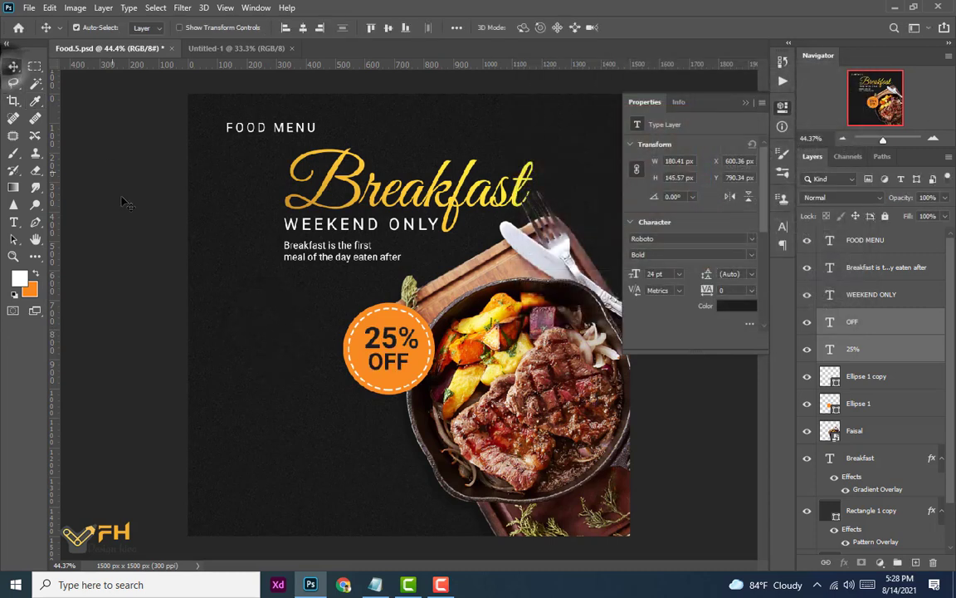
- Nudge the "OFF" text down by 2 px inside the orange badge
{"action": "left_click", "coordinate": [365, 419]}
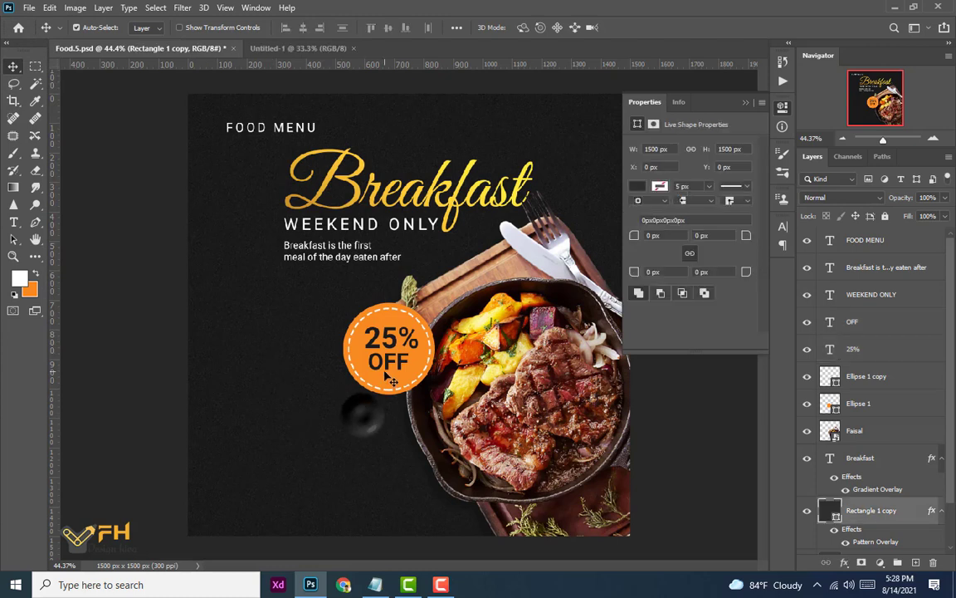
{"action": "left_click", "coordinate": [394, 371]}
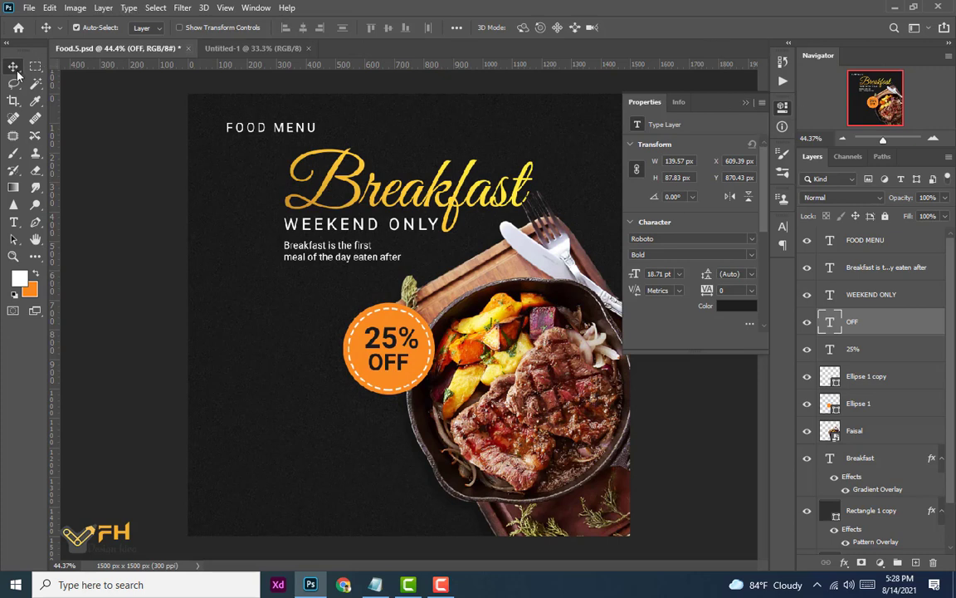
{"action": "left_click", "coordinate": [337, 399]}
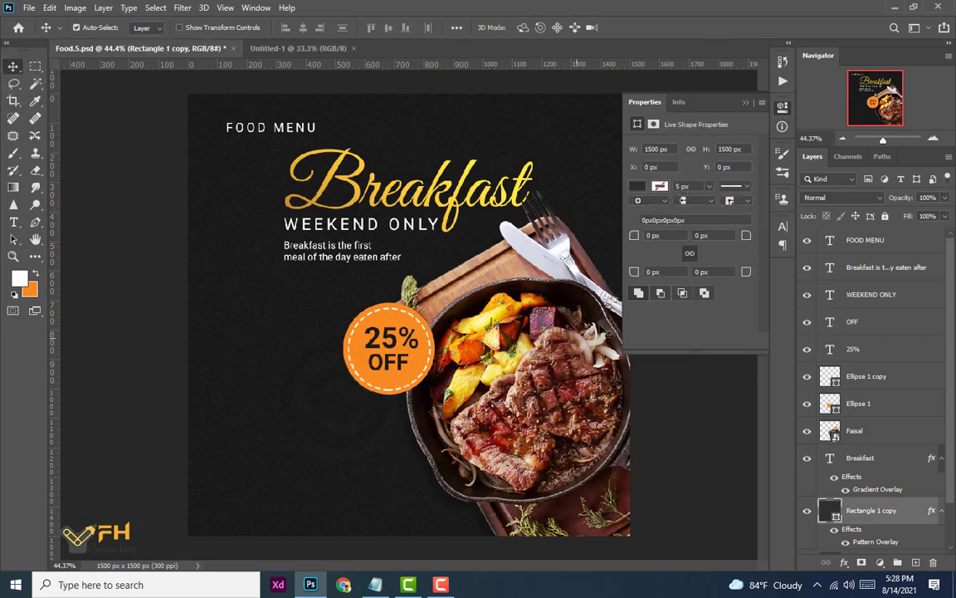
- On a new layer above FOOD MENU, draw a white rounded rectangle about 269 × 107 px without stroke in the poster's lower-left area
{"action": "left_click", "coordinate": [35, 257]}
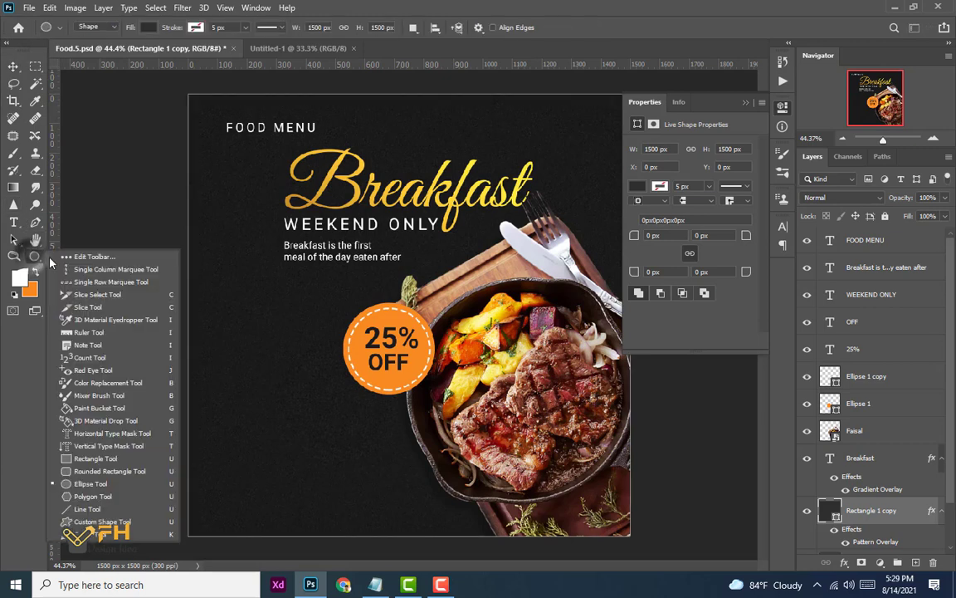
{"action": "left_click", "coordinate": [14, 66]}
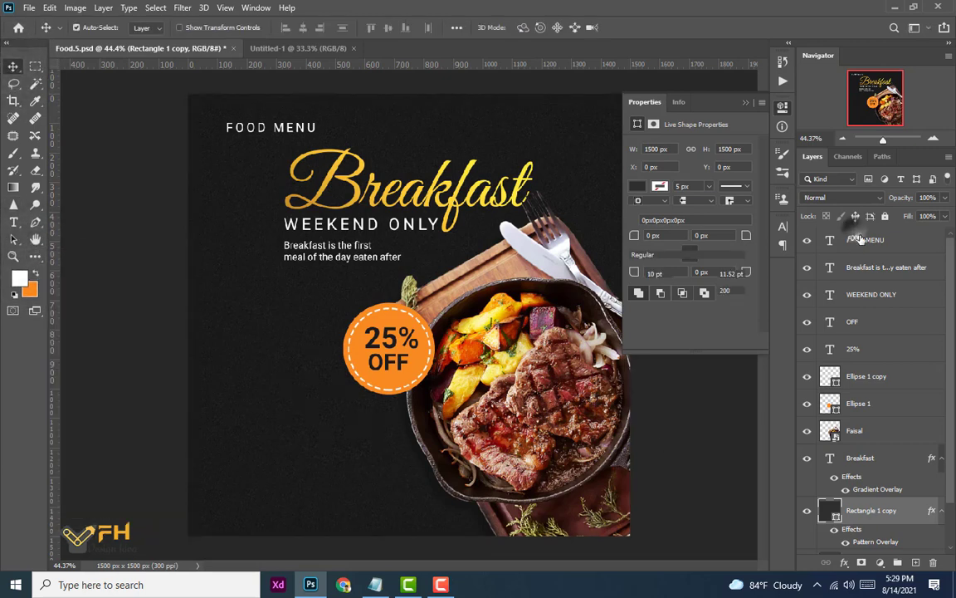
{"action": "left_click", "coordinate": [863, 239]}
{"action": "left_click", "coordinate": [915, 562]}
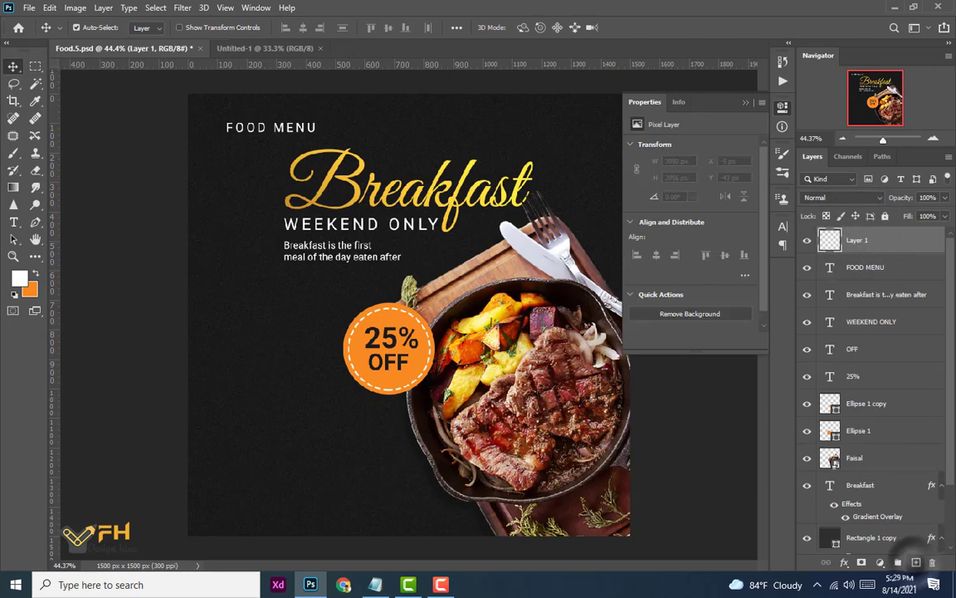
{"action": "left_click", "coordinate": [35, 256]}
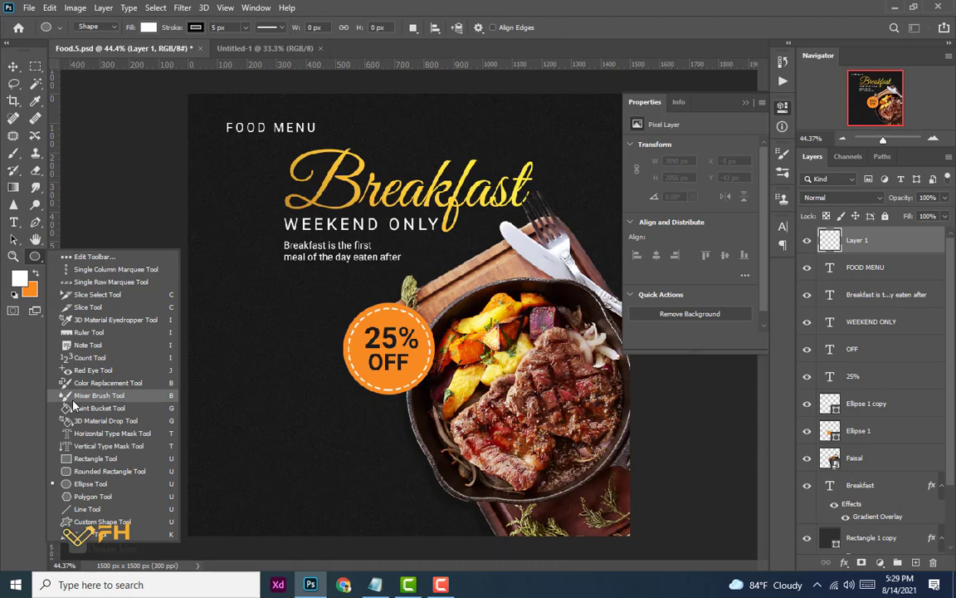
{"action": "left_click", "coordinate": [87, 471]}
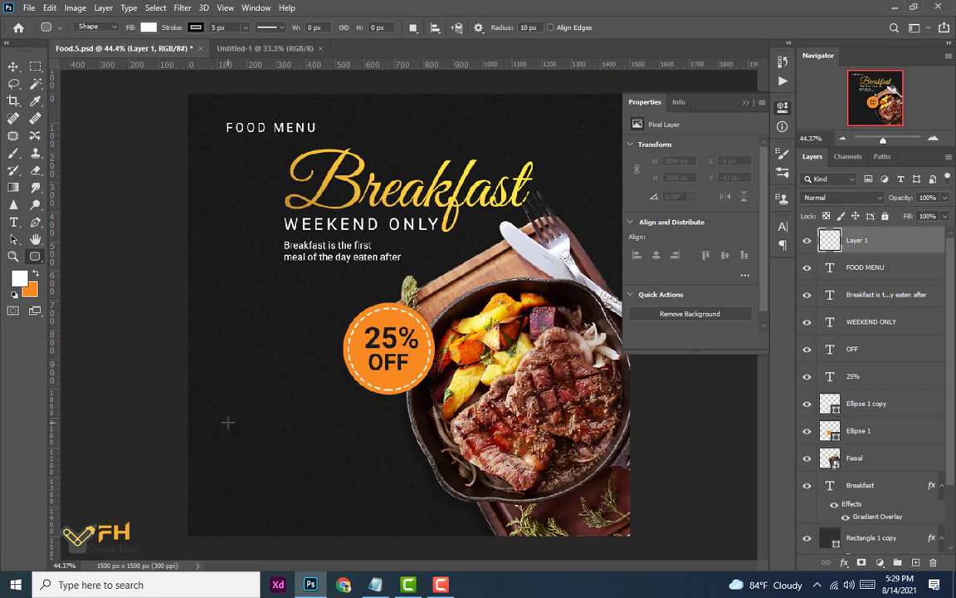
{"action": "left_click_drag", "start_coordinate": [227, 423], "coordinate": [307, 454]}
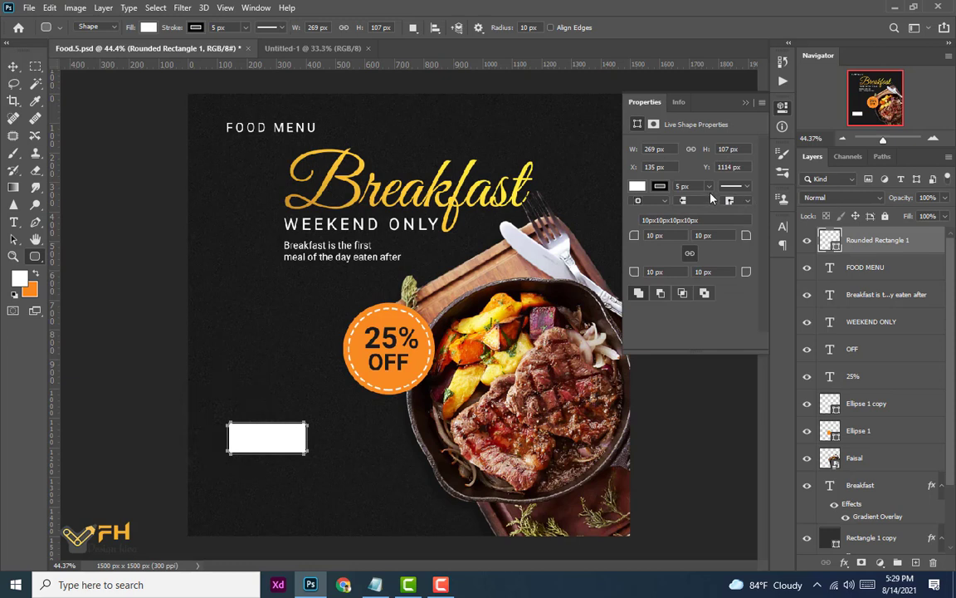
{"action": "left_click", "coordinate": [660, 187]}
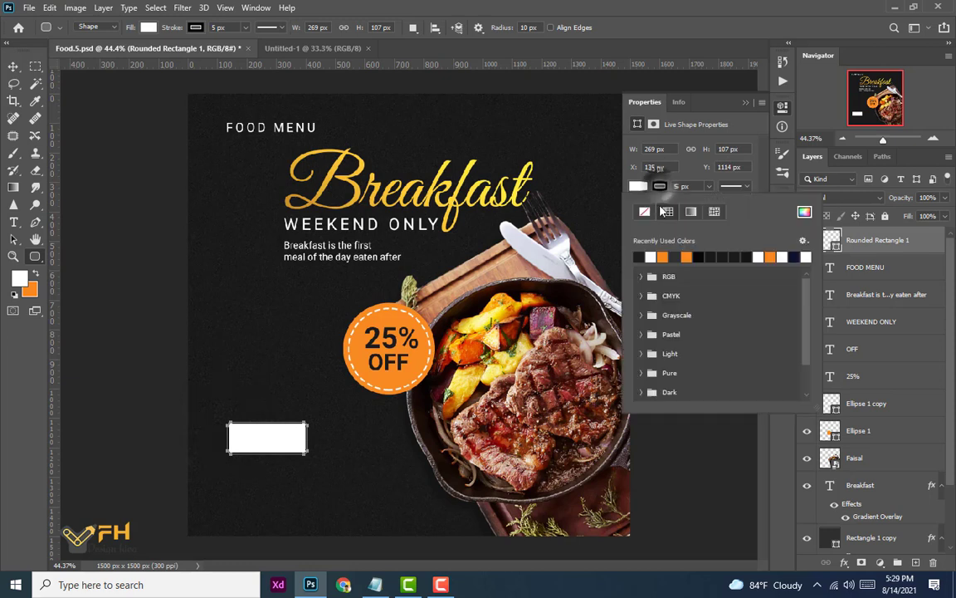
{"action": "left_click", "coordinate": [647, 213]}
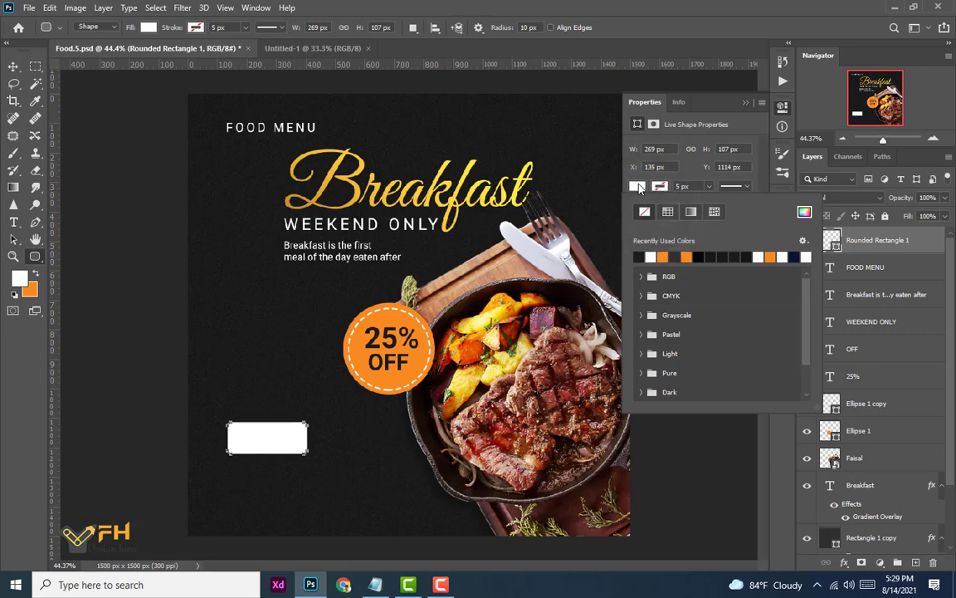
- Set all corner radii of the white rectangle to 20 px and align its left edge with the FOOD MENU text
{"action": "left_click", "coordinate": [13, 68]}
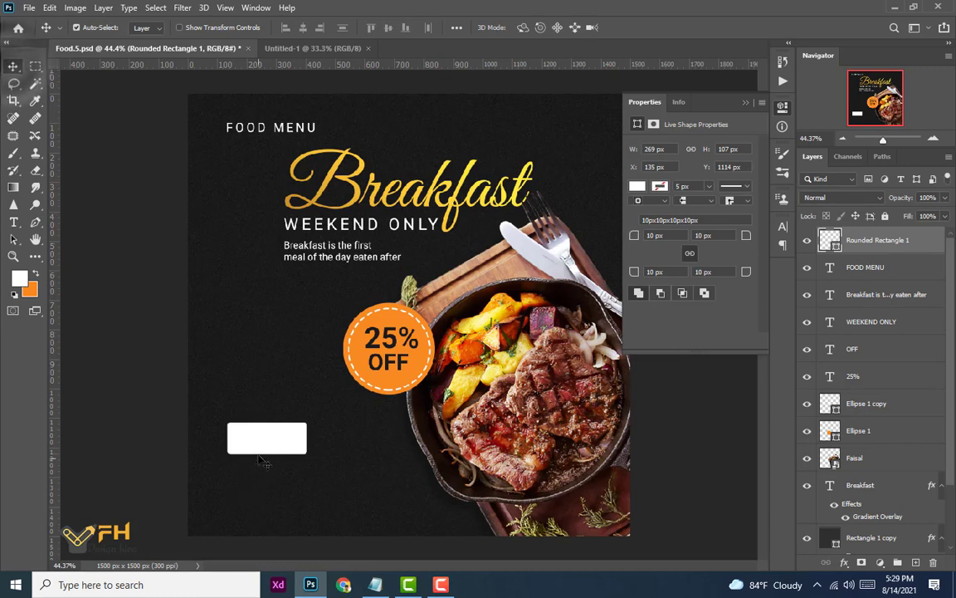
{"action": "left_click_drag", "start_coordinate": [253, 438], "coordinate": [269, 447]}
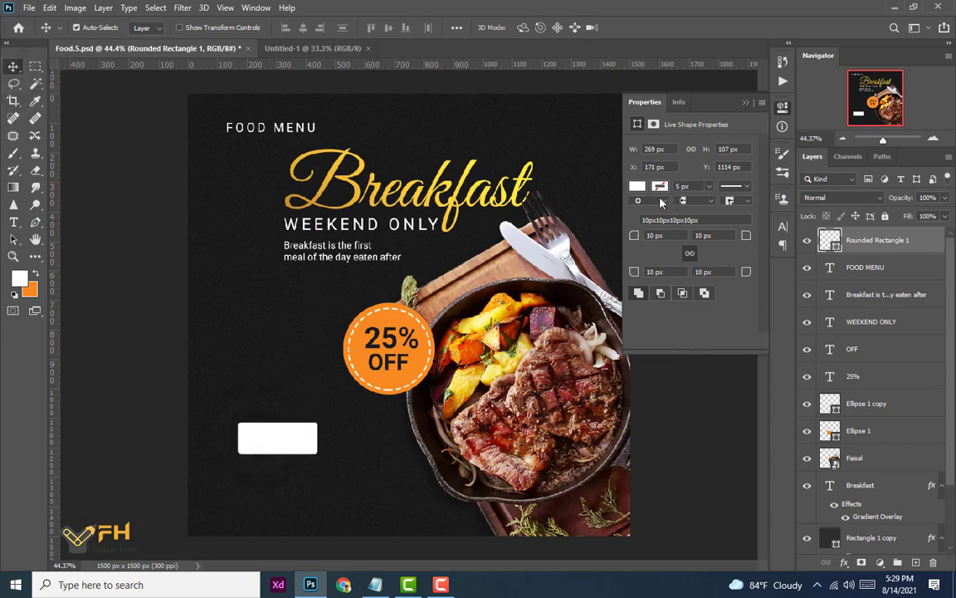
{"action": "left_click_drag", "start_coordinate": [655, 235], "coordinate": [630, 235]}
{"action": "type", "text": "20"}
{"action": "left_click_drag", "start_coordinate": [277, 439], "coordinate": [266, 431]}
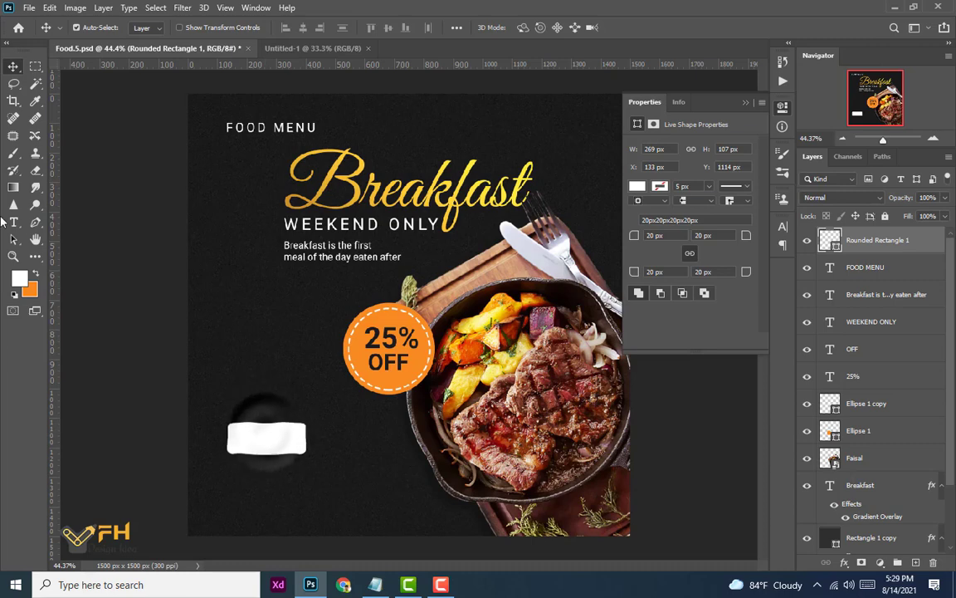
- Switch to Breakfast.txt in Notepad and copy the line "ORDER NOW"
{"action": "left_click", "coordinate": [373, 591]}
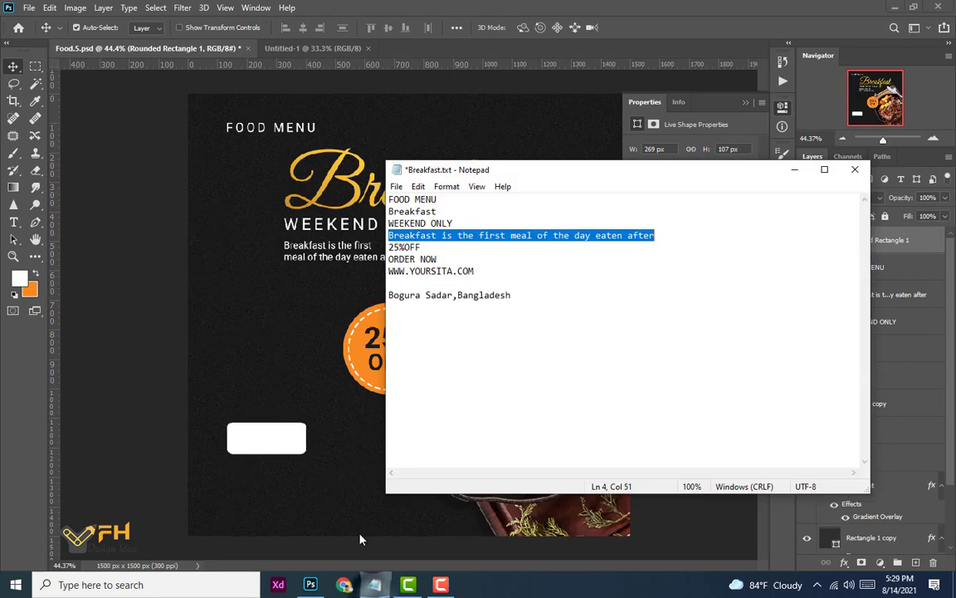
{"action": "left_click_drag", "start_coordinate": [437, 258], "coordinate": [388, 259]}
{"action": "right_click", "coordinate": [402, 271]}
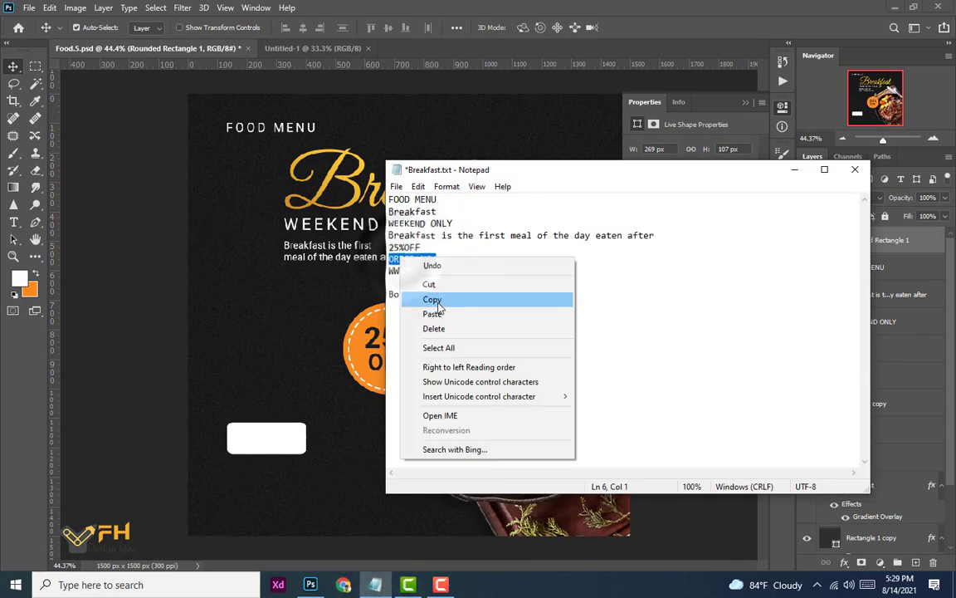
{"action": "left_click", "coordinate": [435, 300]}
- In Photoshop, add the text "ORDER NOW" on a new layer over the white rounded rectangle
{"action": "left_click", "coordinate": [14, 225]}
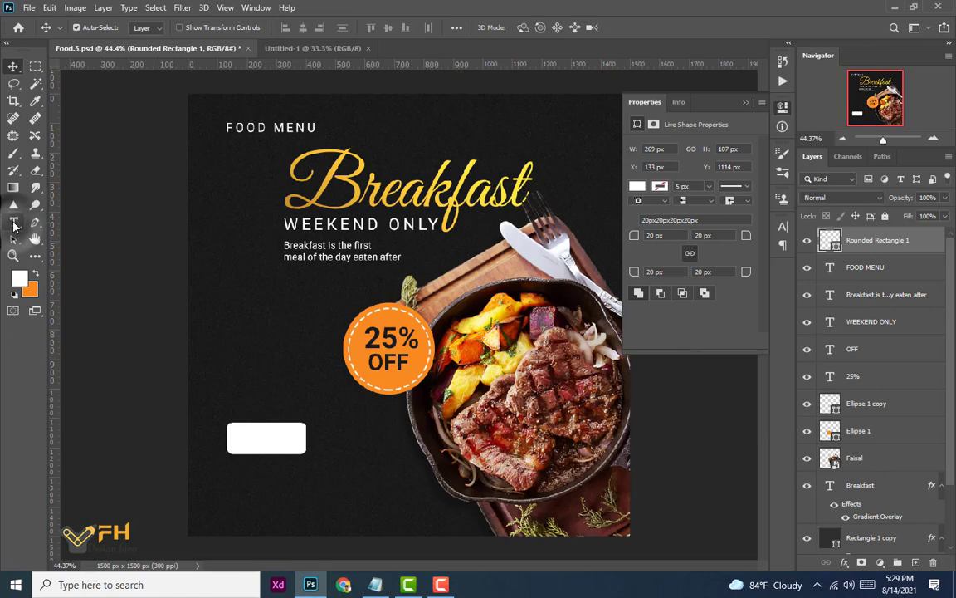
{"action": "left_click", "coordinate": [915, 562]}
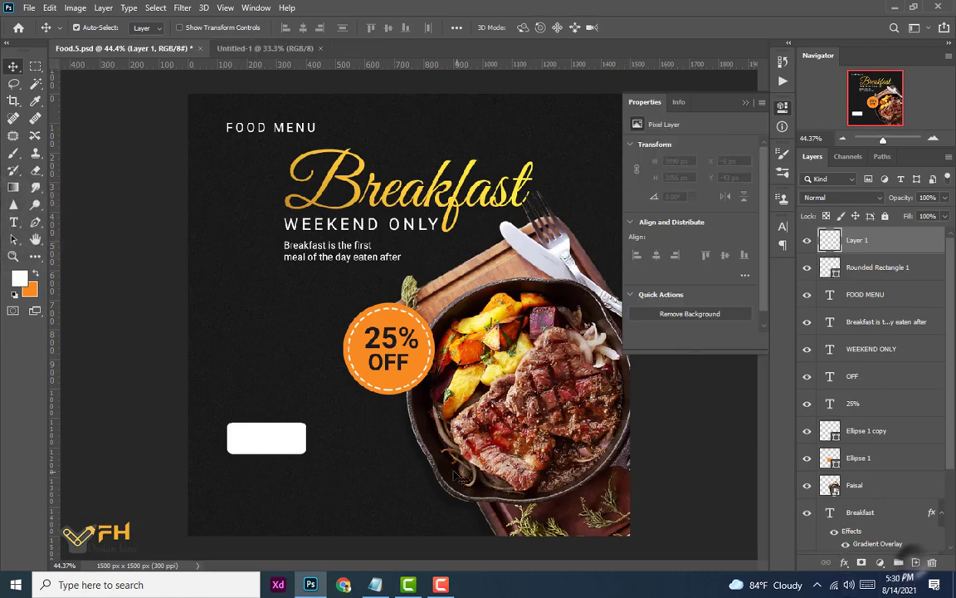
{"action": "left_click", "coordinate": [14, 223]}
{"action": "left_click", "coordinate": [238, 441]}
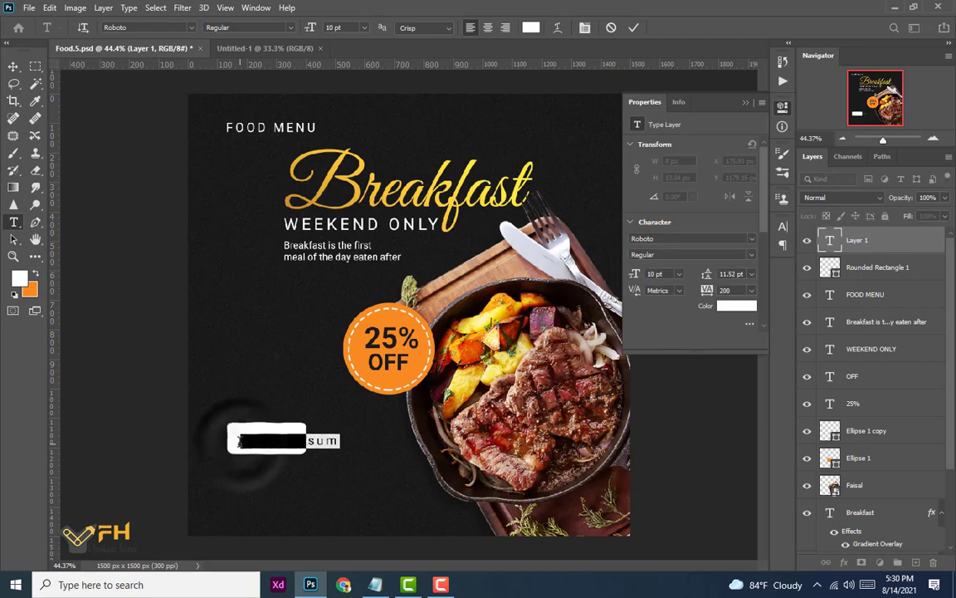
{"action": "type", "text": "ORDER NOW"}
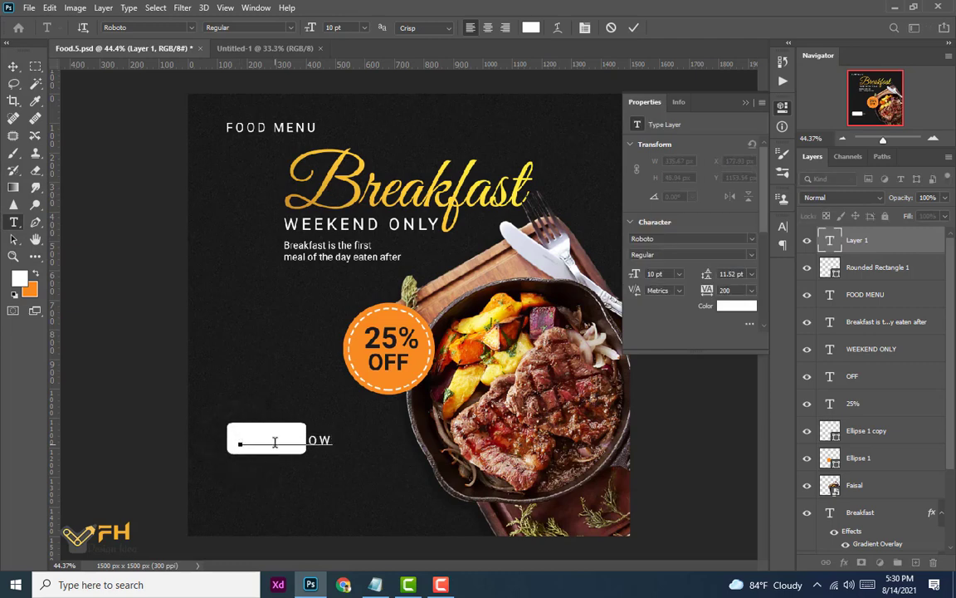
- Recolor the "ORDER NOW" text to #1b1b1b, sampled from the background, and set its tracking to 0
{"action": "key", "text": "ctrl+a"}
{"action": "left_click", "coordinate": [736, 306]}
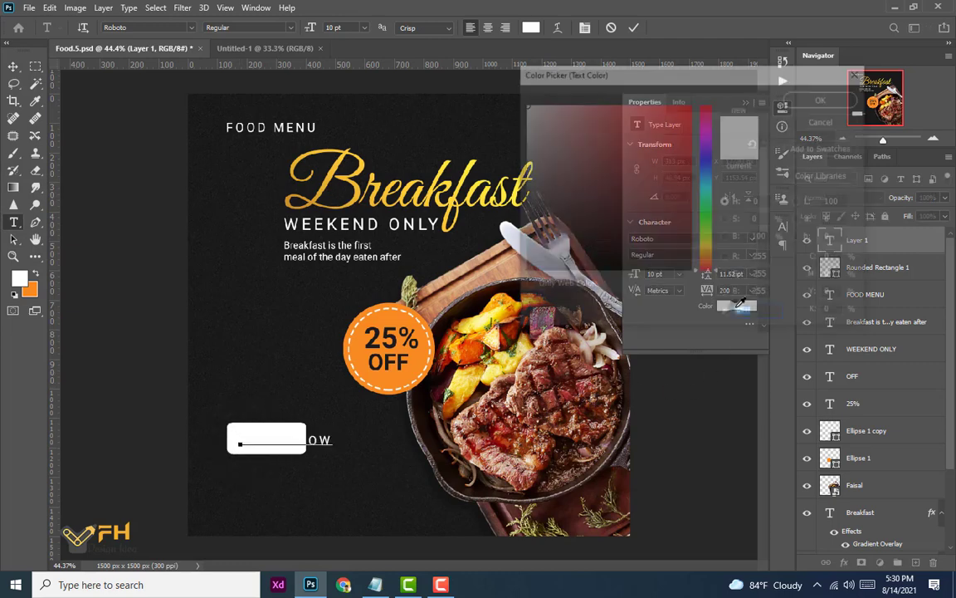
{"action": "left_click", "coordinate": [235, 339]}
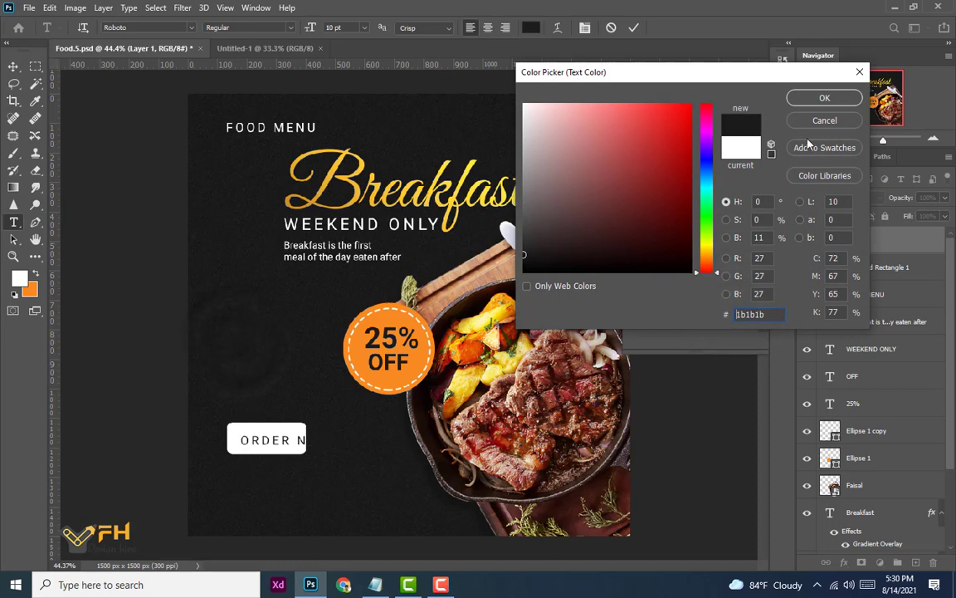
{"action": "left_click", "coordinate": [824, 100]}
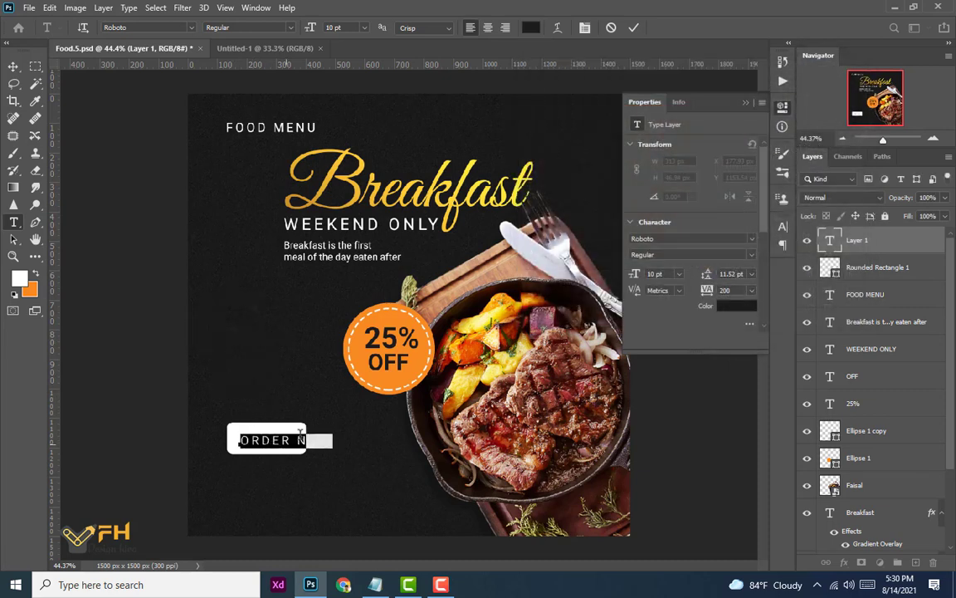
{"action": "left_click", "coordinate": [751, 290]}
{"action": "left_click", "coordinate": [736, 366]}
- Center the "ORDER NOW" text inside the white rounded rectangle and set its leading to Auto
{"action": "left_click", "coordinate": [13, 66]}
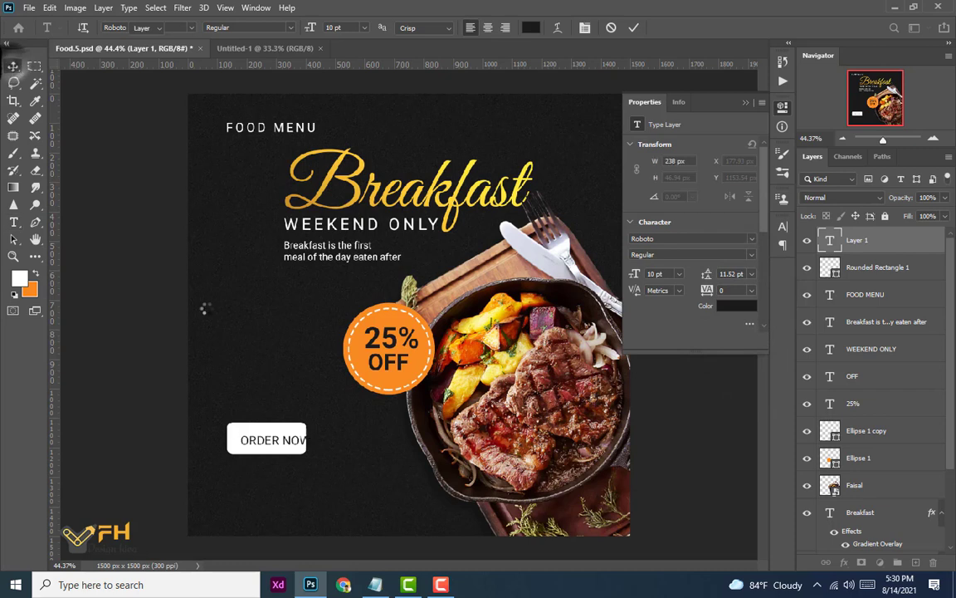
{"action": "left_click_drag", "start_coordinate": [272, 445], "coordinate": [262, 439]}
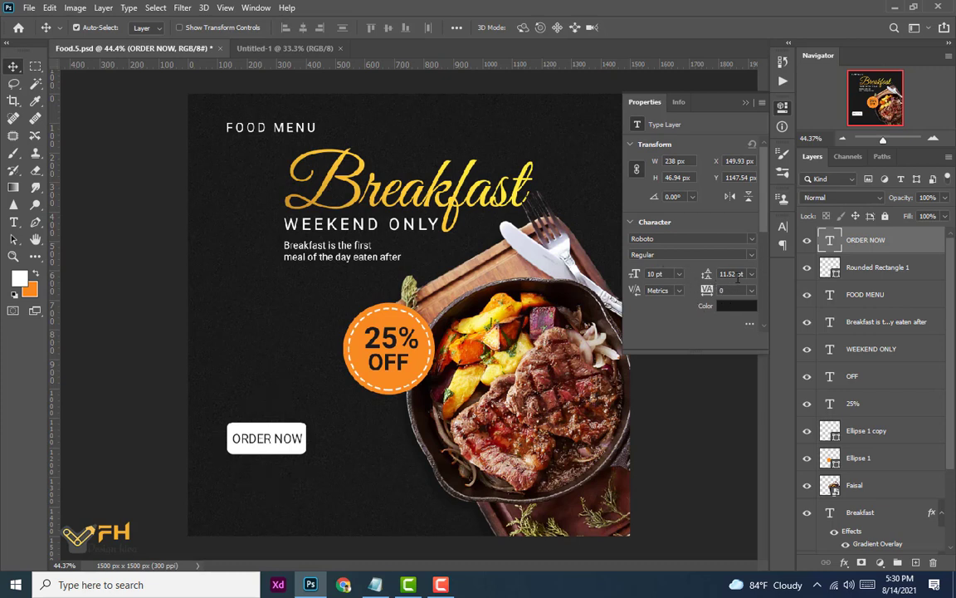
{"action": "left_click", "coordinate": [750, 276]}
{"action": "left_click", "coordinate": [688, 279]}
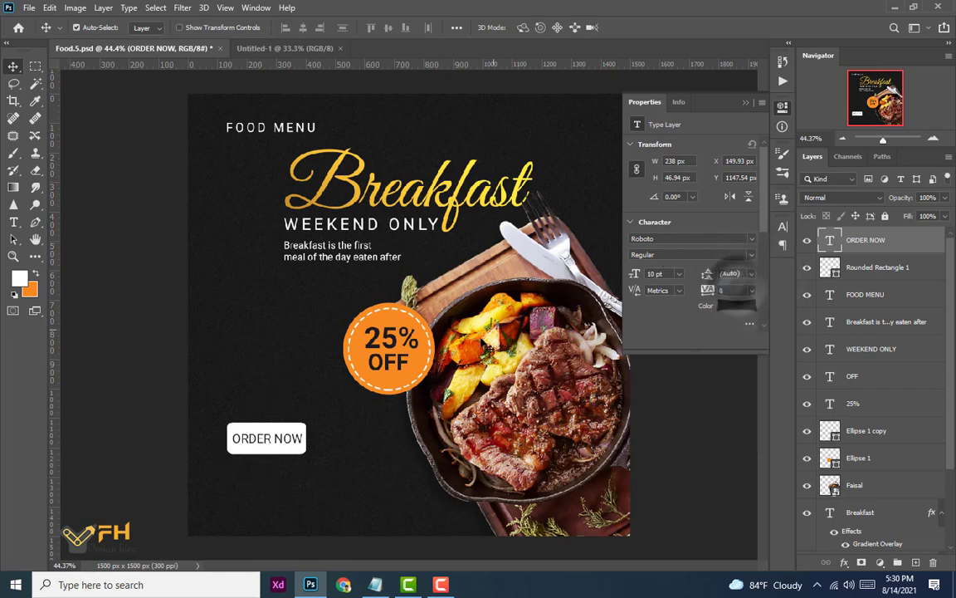
- Set the font style of the whole "ORDER NOW" text to Bold
{"action": "double_click", "coordinate": [266, 440]}
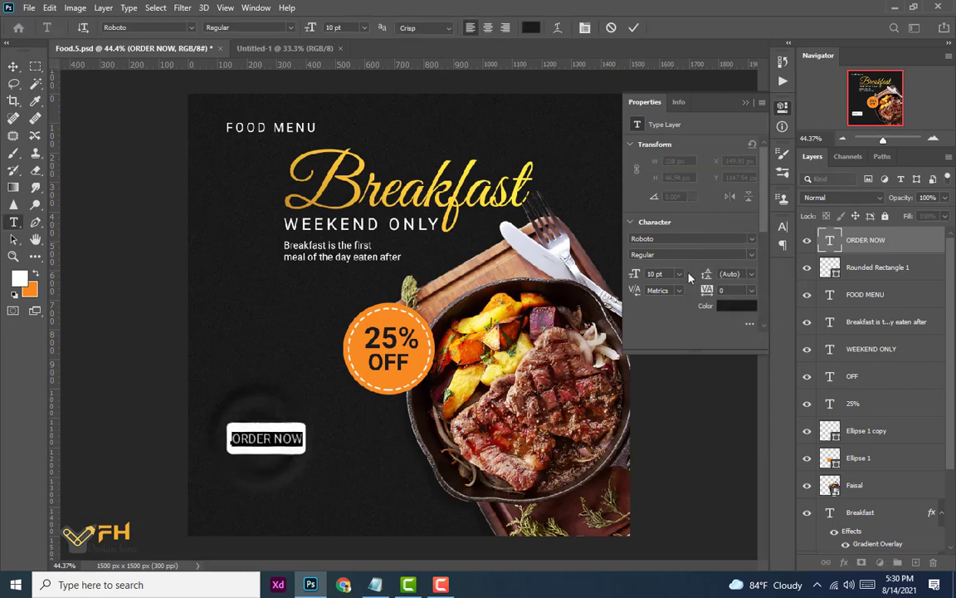
{"action": "left_click", "coordinate": [753, 259]}
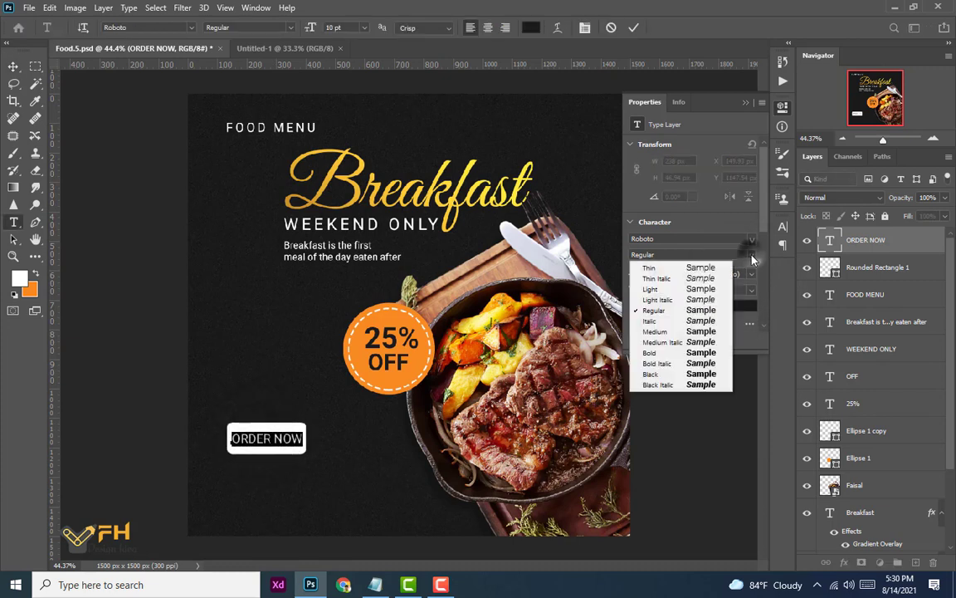
{"action": "left_click", "coordinate": [664, 355]}
{"action": "left_click", "coordinate": [13, 67]}
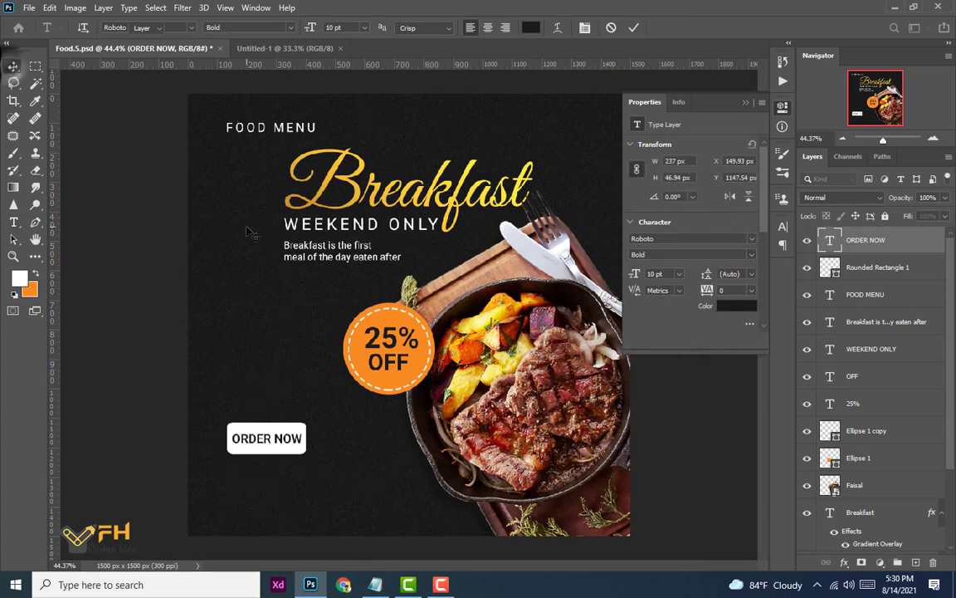
- Reduce the height of the white rounded rectangle behind "ORDER NOW" to 91.35%, keeping its full width
{"action": "scroll", "coordinate": [240, 474], "scroll_direction": "up", "scroll_amount": 4}
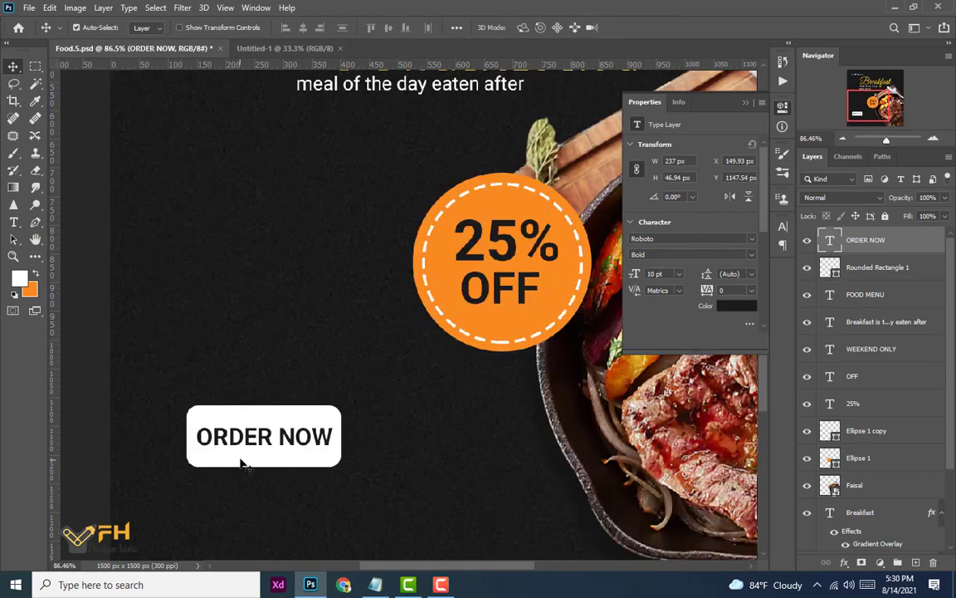
{"action": "left_click", "coordinate": [244, 455]}
{"action": "key", "text": "ctrl+t"}
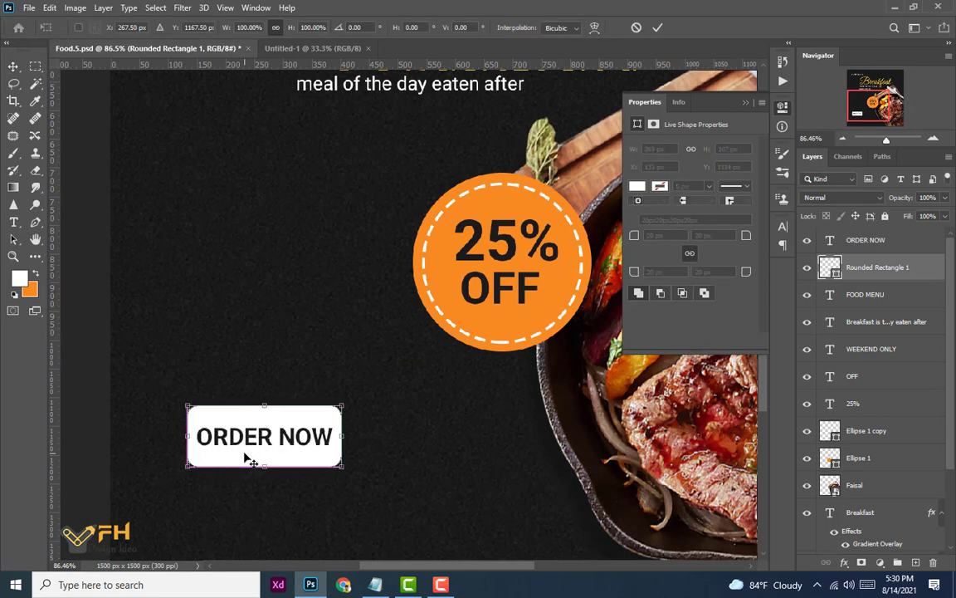
{"action": "left_click_drag", "start_coordinate": [263, 464], "coordinate": [262, 461]}
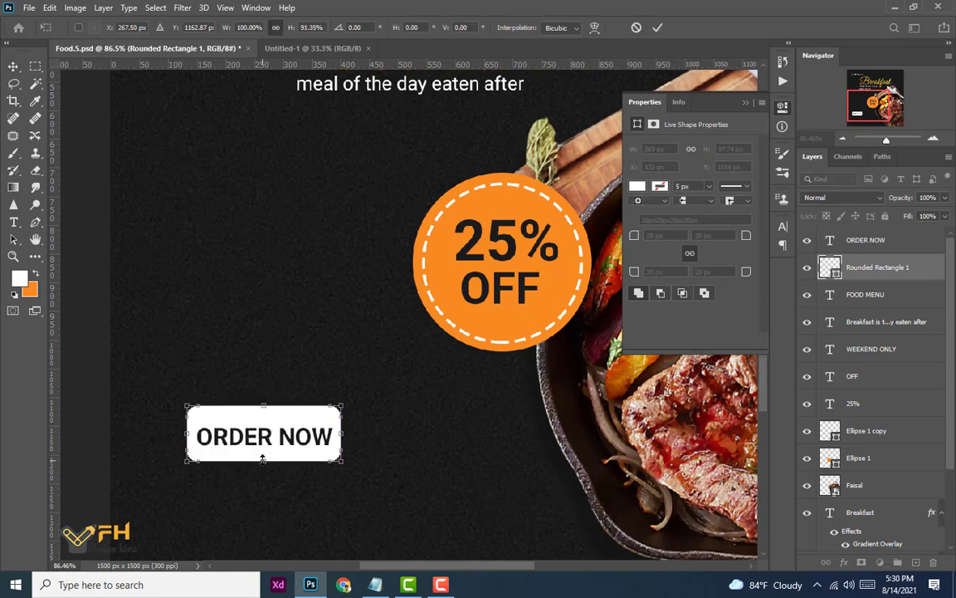
{"action": "left_click", "coordinate": [251, 439]}
{"action": "left_click_drag", "start_coordinate": [251, 439], "coordinate": [251, 437]}
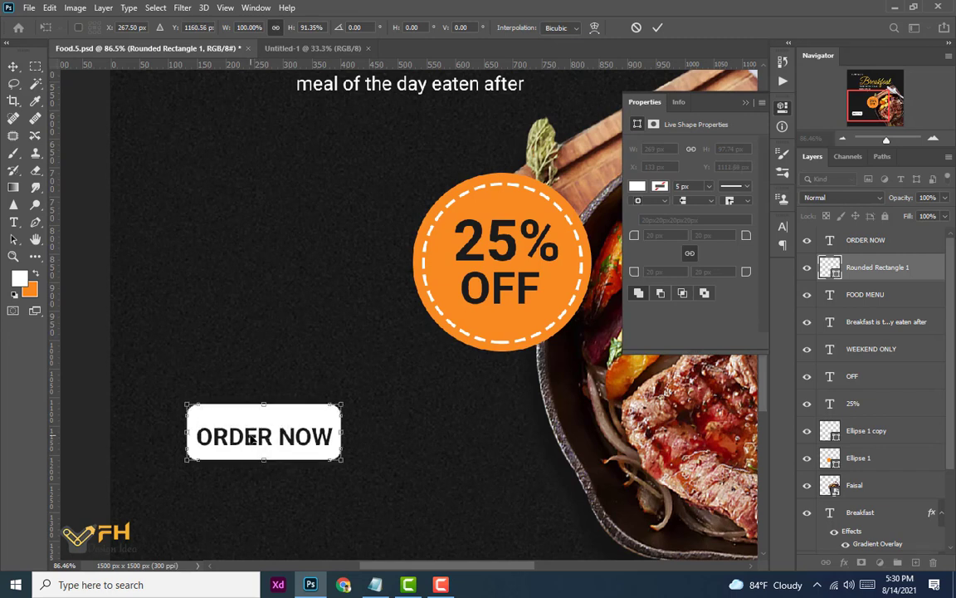
{"action": "key", "text": "ctrl+z"}
{"action": "double_click", "coordinate": [251, 439]}
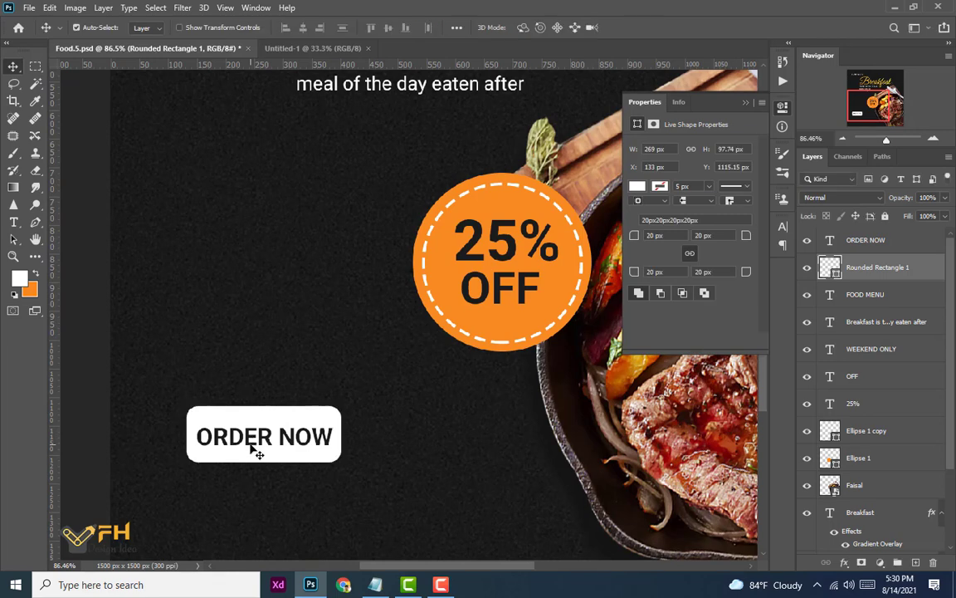
- Nudge the "ORDER NOW" text slightly upward so it sits vertically centered in the white rounded rectangle
{"action": "scroll", "coordinate": [251, 444], "scroll_direction": "down", "scroll_amount": 5}
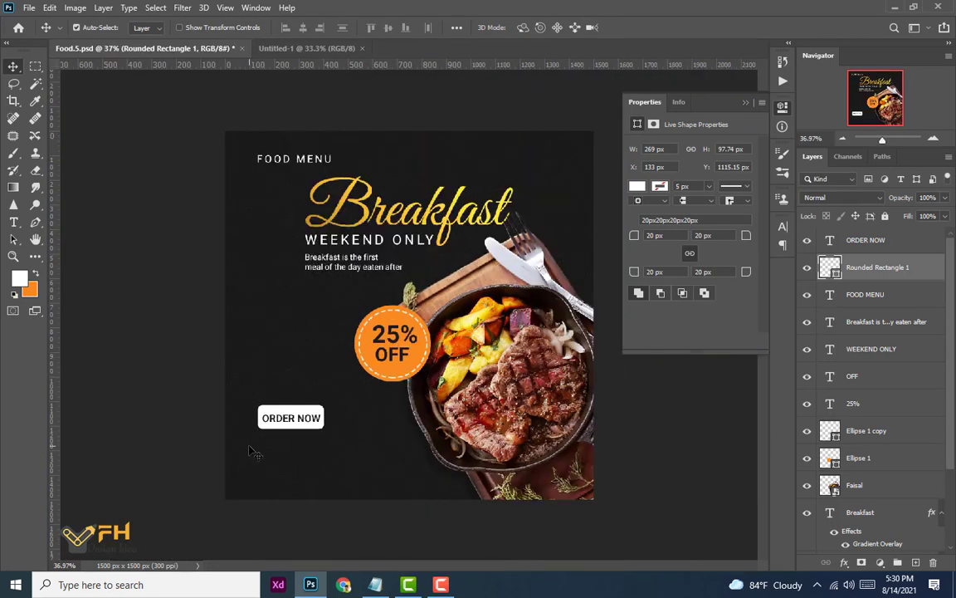
{"action": "scroll", "coordinate": [271, 445], "scroll_direction": "up", "scroll_amount": 2}
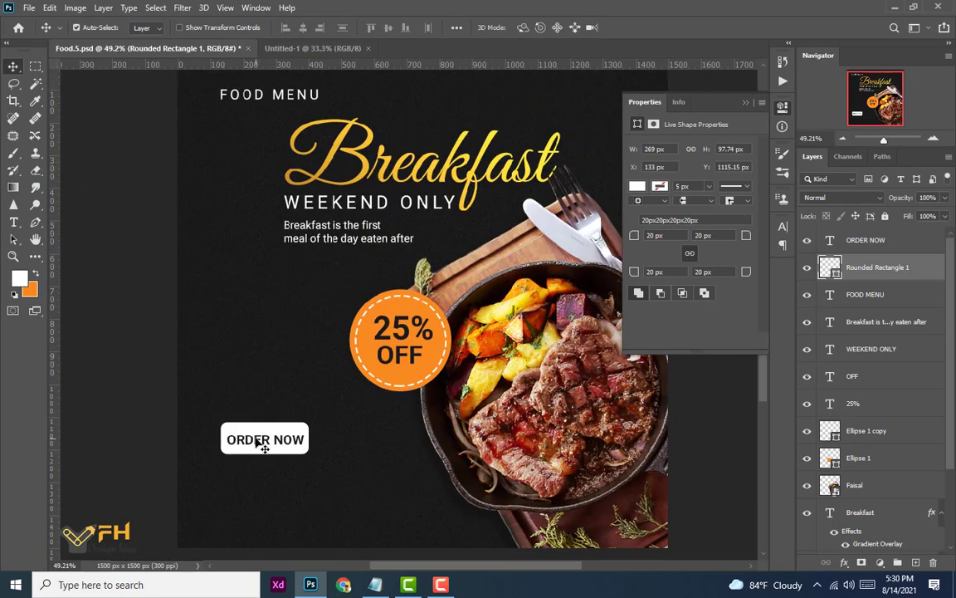
{"action": "left_click", "coordinate": [257, 440]}
{"action": "key", "text": "Up"}
{"action": "key", "text": "Up"}
{"action": "key", "text": "Up"}
{"action": "key", "text": "Up"}
{"action": "key", "text": "Up"}
{"action": "key", "text": "Up"}
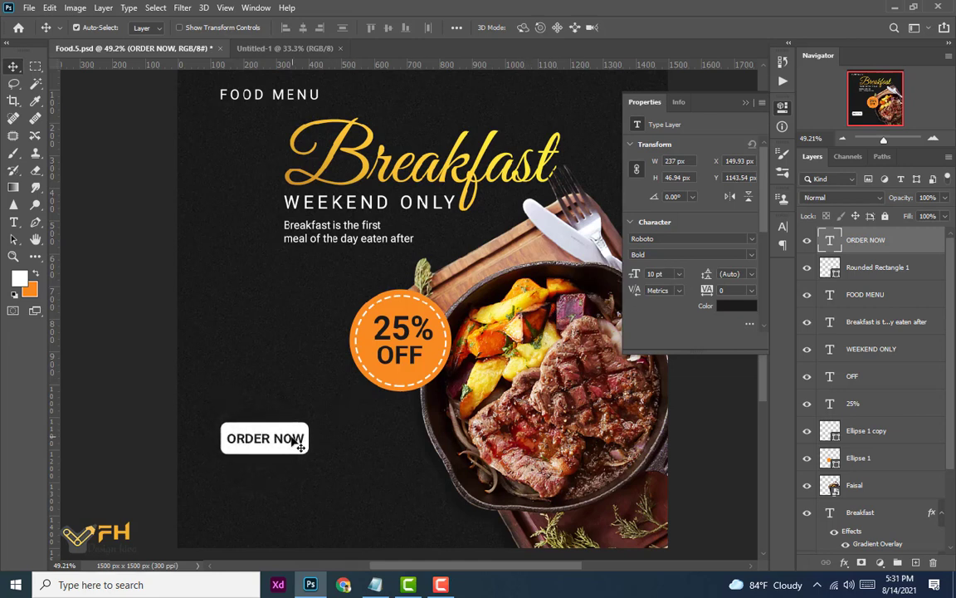
- Set the "ORDER NOW" text to 8 pt and center it in the white rounded rectangle
{"action": "left_click", "coordinate": [678, 277]}
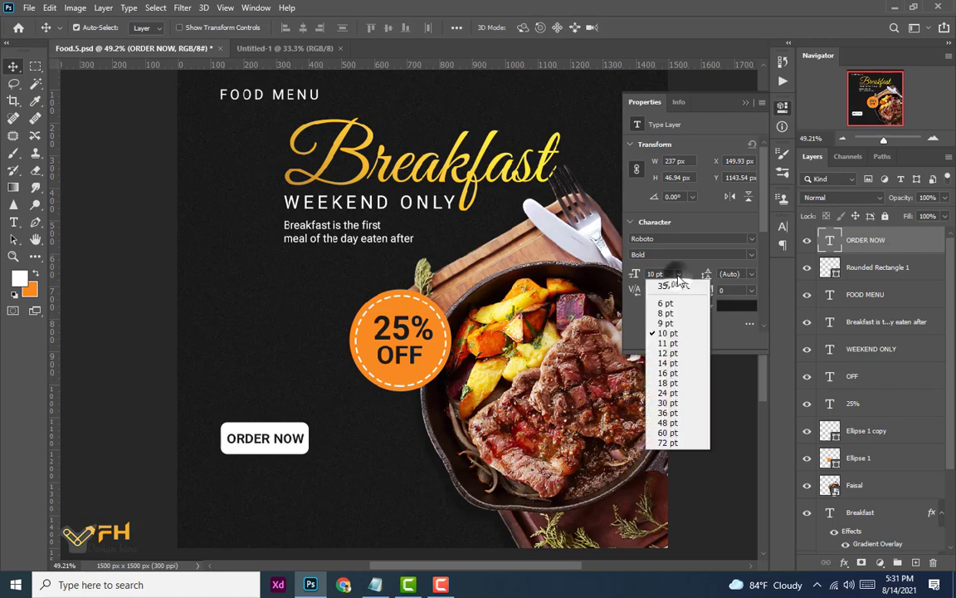
{"action": "left_click", "coordinate": [664, 319]}
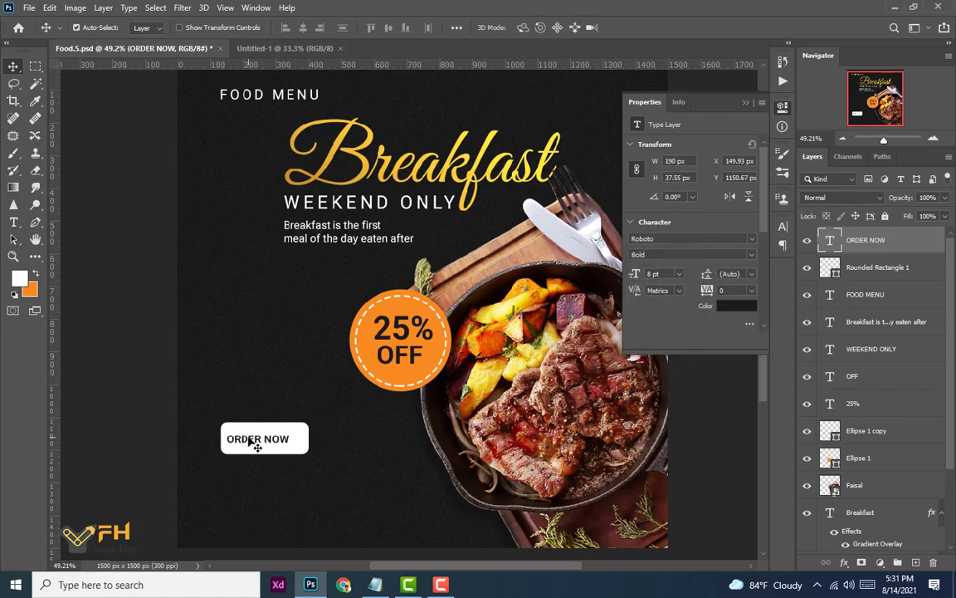
{"action": "left_click_drag", "start_coordinate": [249, 440], "coordinate": [255, 438]}
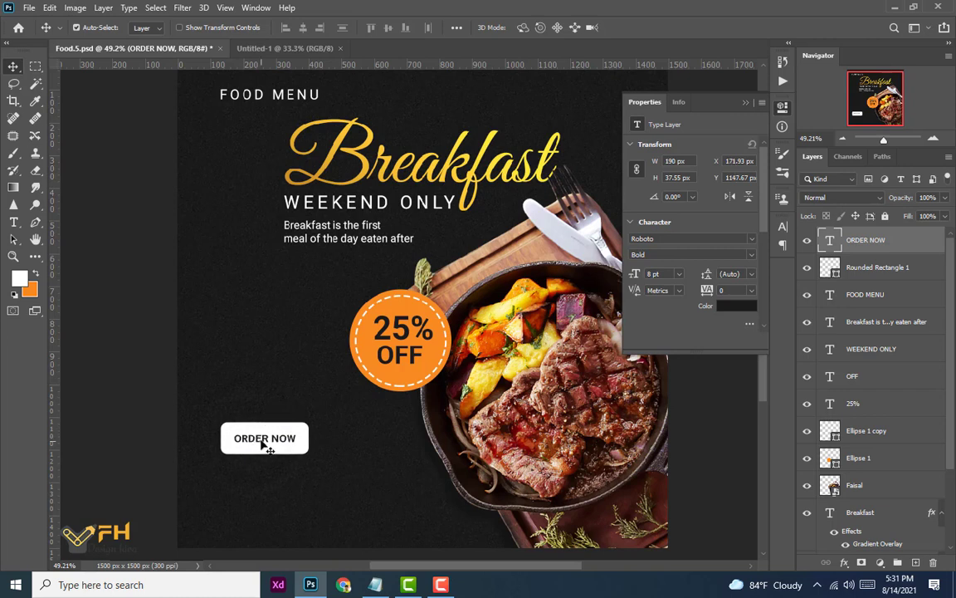
- Set the "ORDER NOW" text size to 9 pt and recenter it horizontally in the white rounded rectangle
{"action": "double_click", "coordinate": [264, 442]}
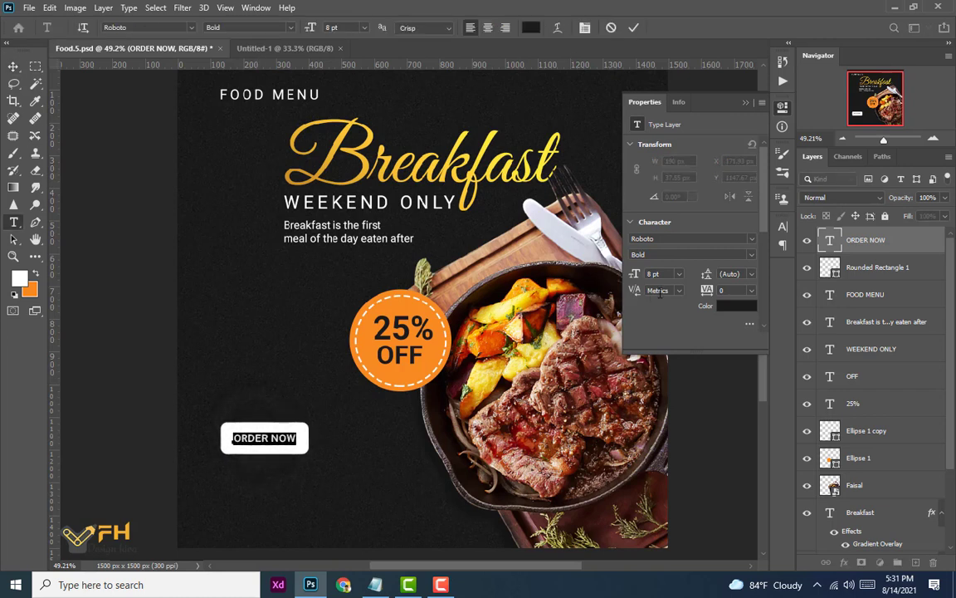
{"action": "left_click", "coordinate": [679, 275]}
{"action": "left_click", "coordinate": [666, 319]}
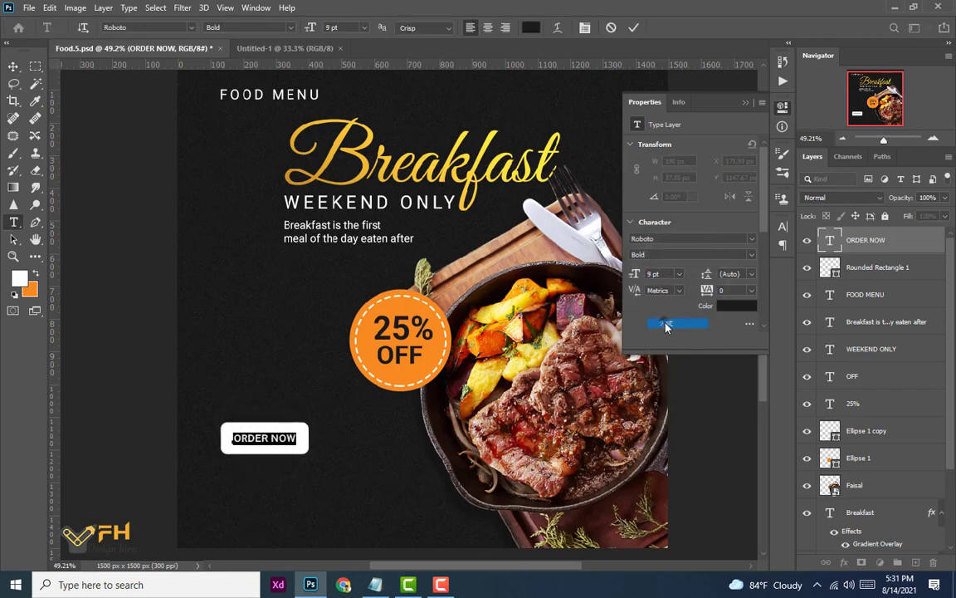
{"action": "left_click", "coordinate": [13, 66]}
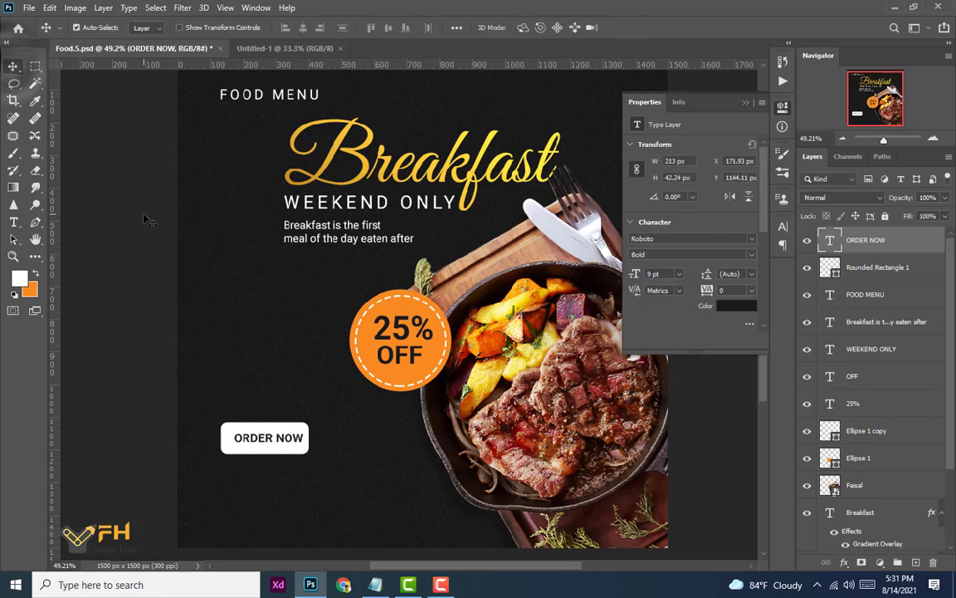
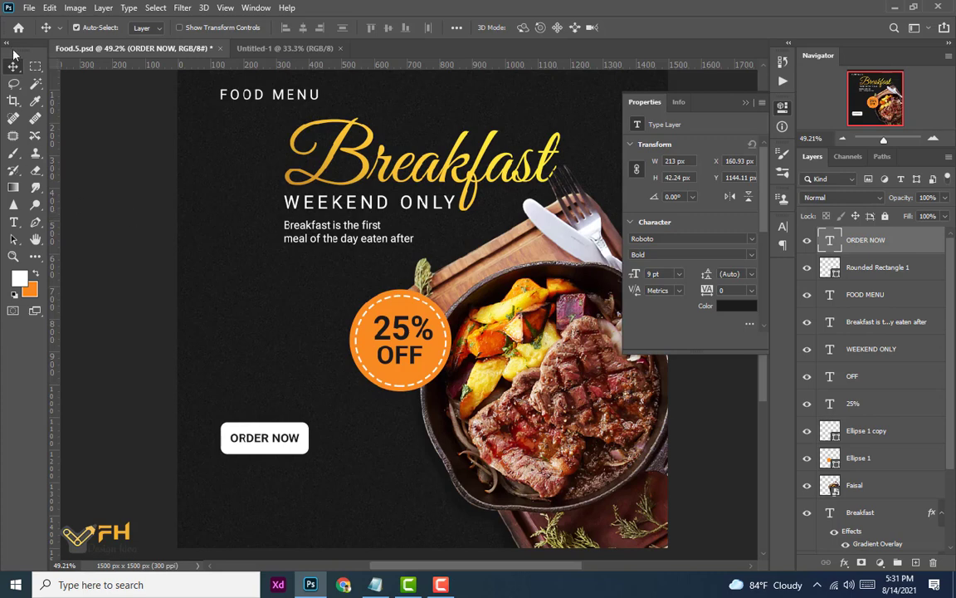
{"action": "left_click", "coordinate": [194, 252]}
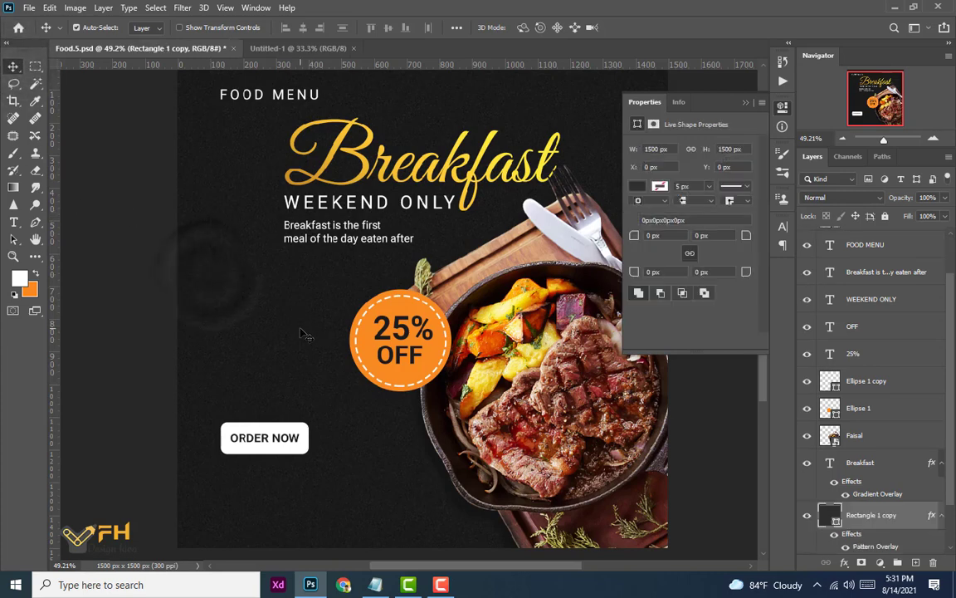
{"action": "scroll", "coordinate": [299, 332], "scroll_direction": "down", "scroll_amount": 2}
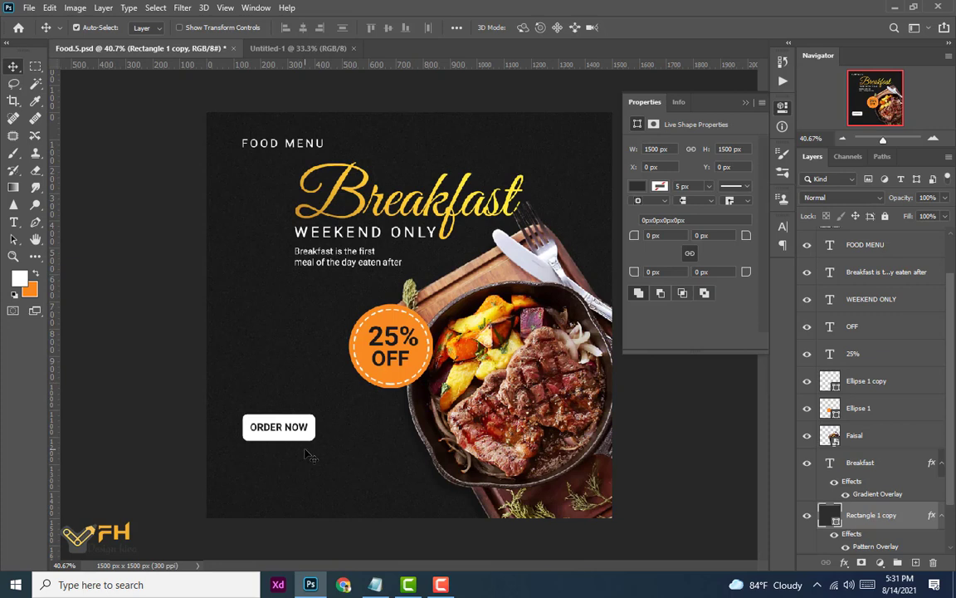
{"action": "left_click", "coordinate": [375, 584]}
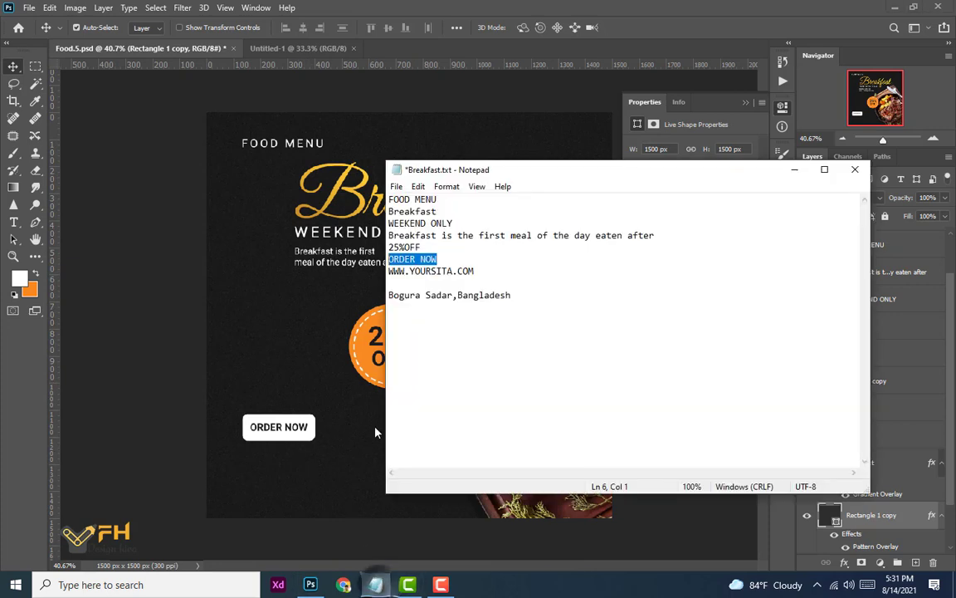
{"action": "left_click_drag", "start_coordinate": [478, 271], "coordinate": [388, 272]}
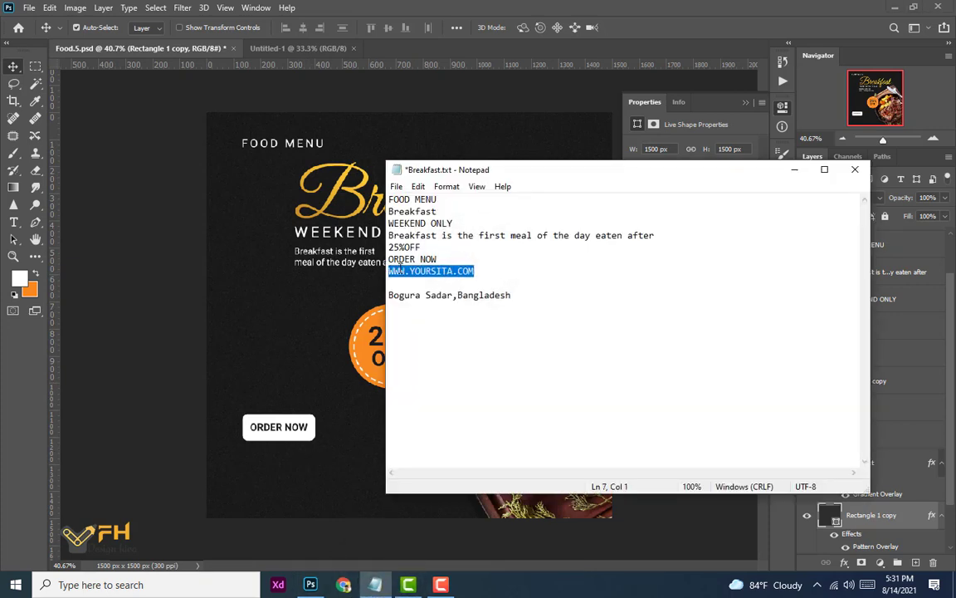
{"action": "right_click", "coordinate": [401, 271]}
{"action": "left_click", "coordinate": [431, 311]}
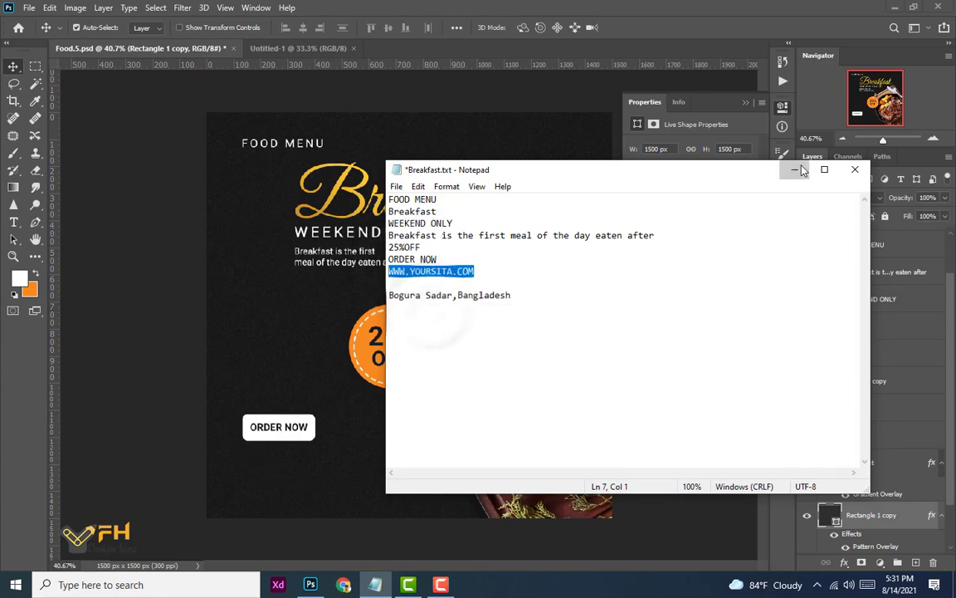
{"action": "left_click", "coordinate": [794, 169]}
{"action": "left_click", "coordinate": [13, 222]}
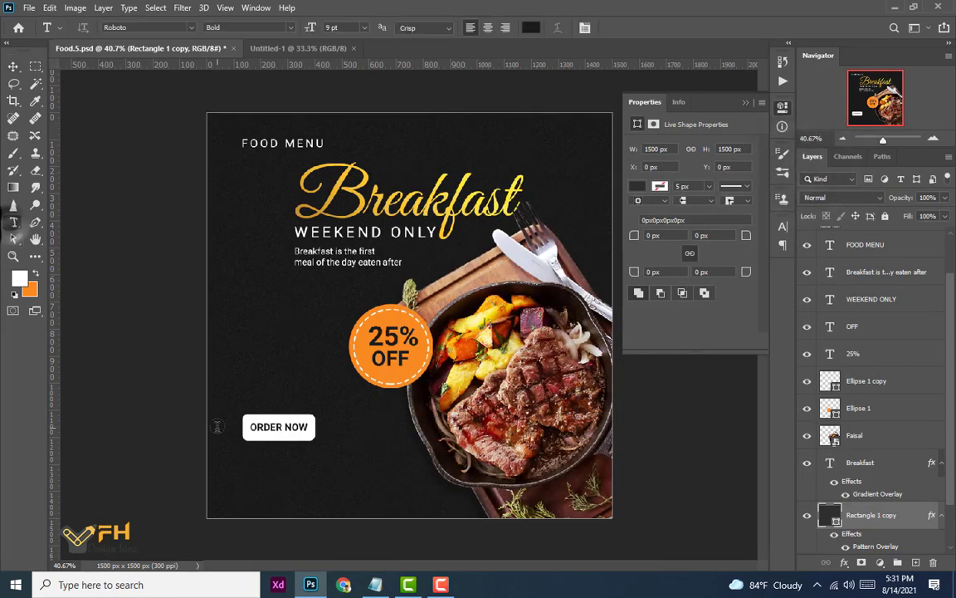
{"action": "left_click", "coordinate": [915, 565]}
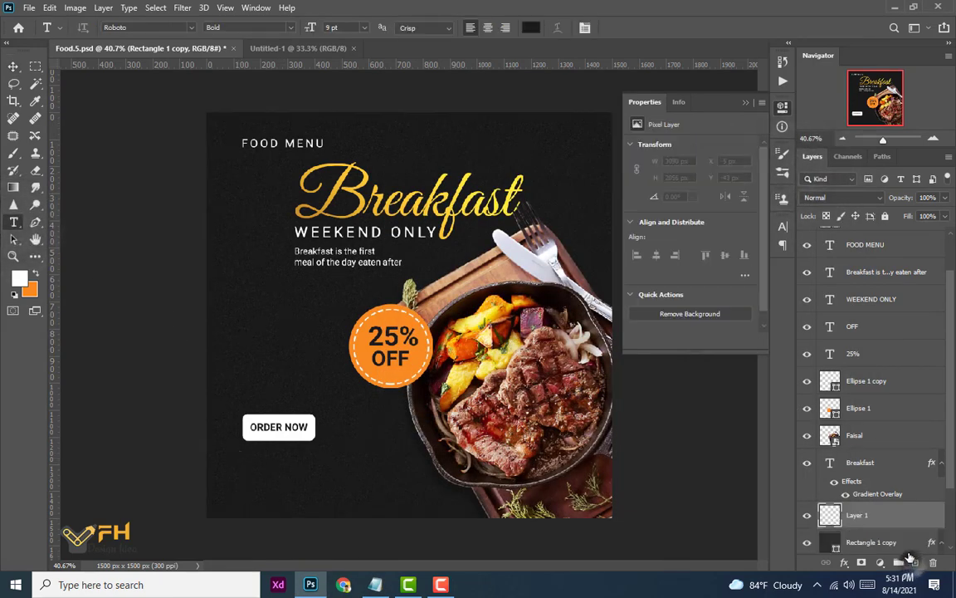
{"action": "left_click_drag", "start_coordinate": [869, 518], "coordinate": [839, 234]}
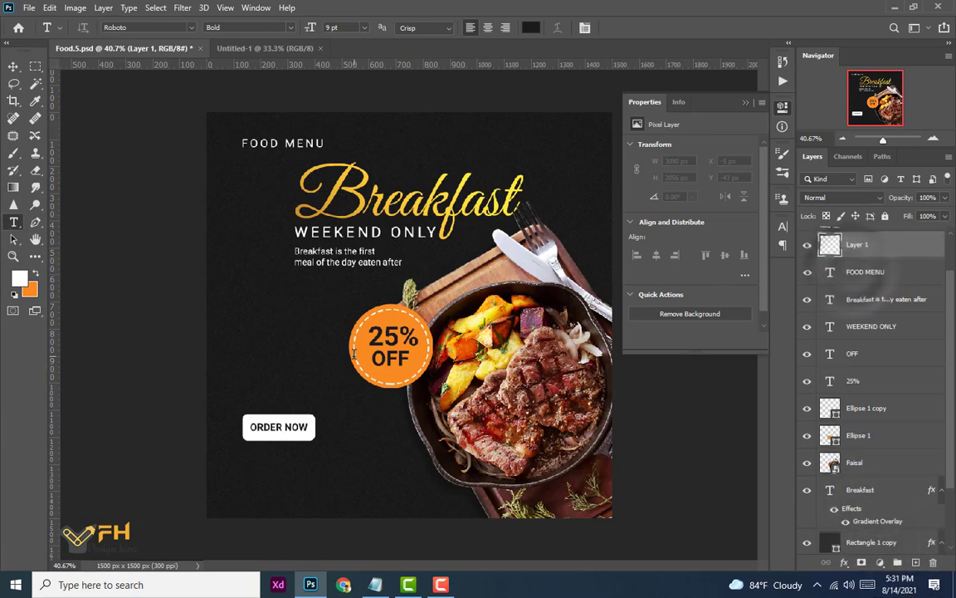
{"action": "left_click", "coordinate": [234, 469]}
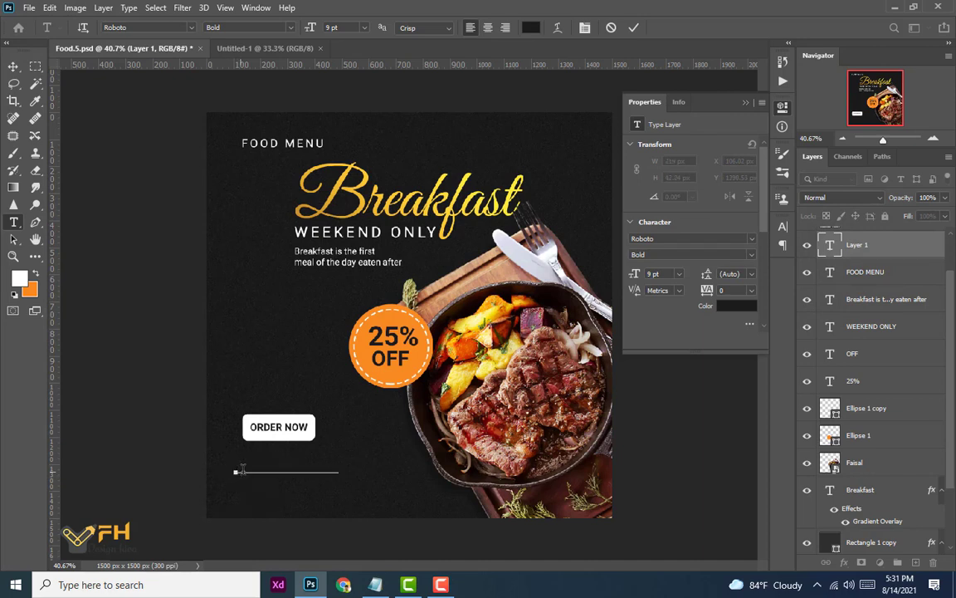
{"action": "key", "text": "ctrl+a"}
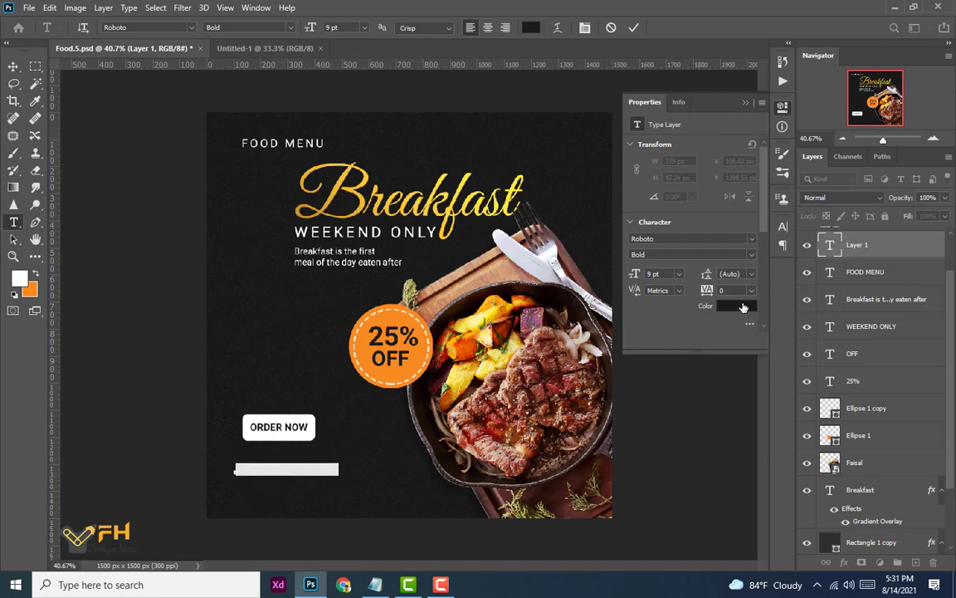
{"action": "left_click", "coordinate": [742, 307]}
{"action": "type", "text": "ffffff"}
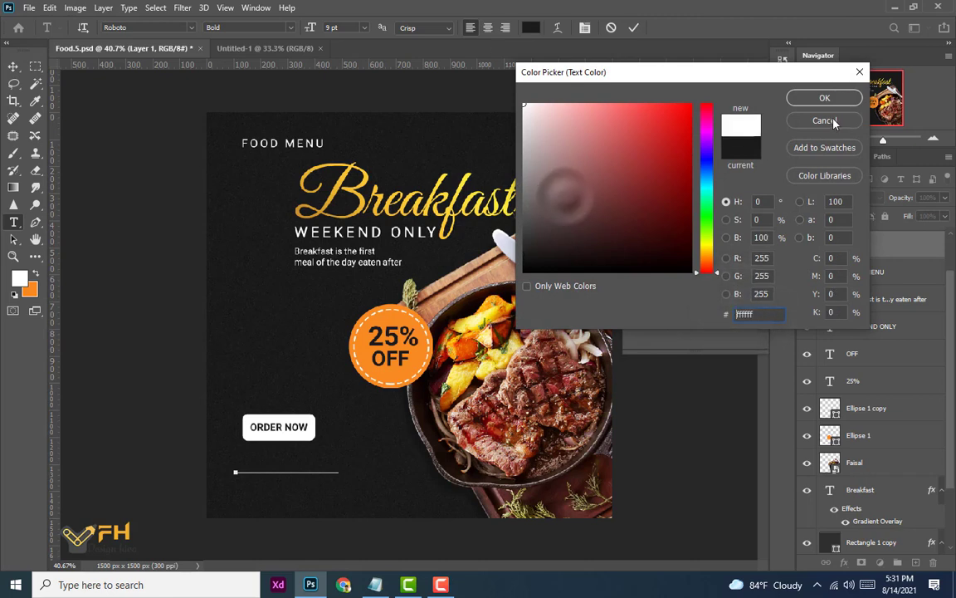
{"action": "left_click", "coordinate": [824, 98]}
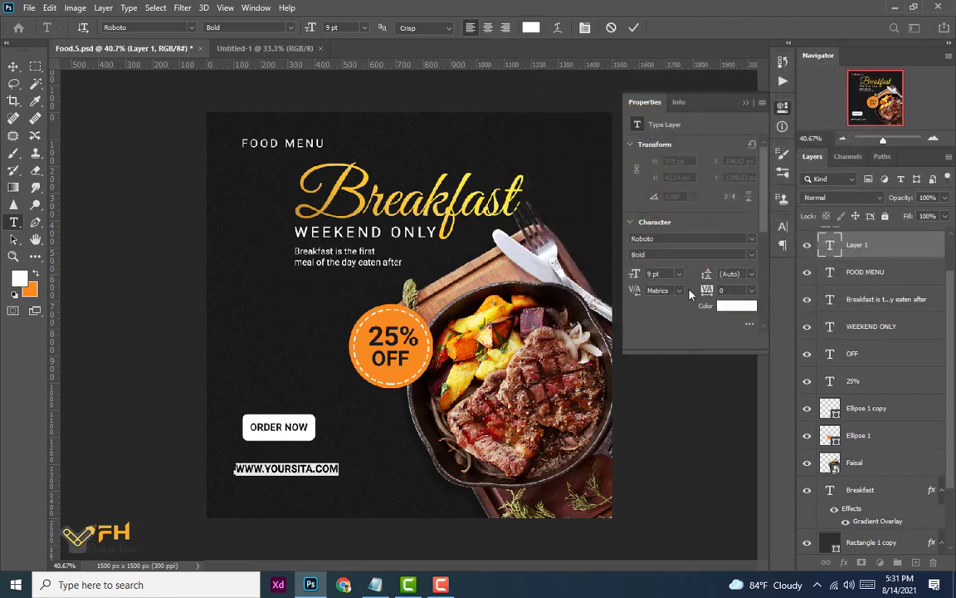
{"action": "left_click", "coordinate": [756, 258]}
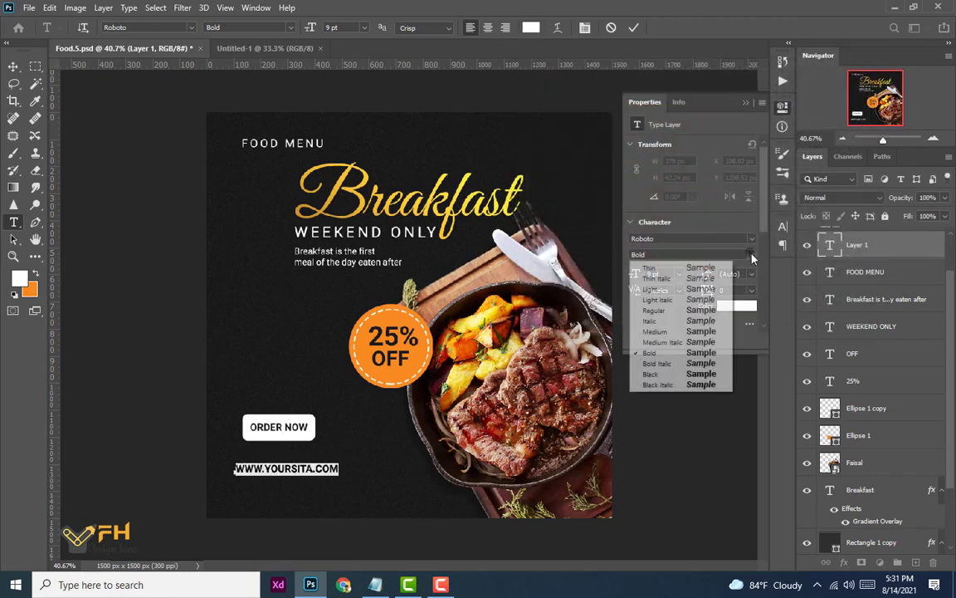
{"action": "left_click", "coordinate": [664, 300]}
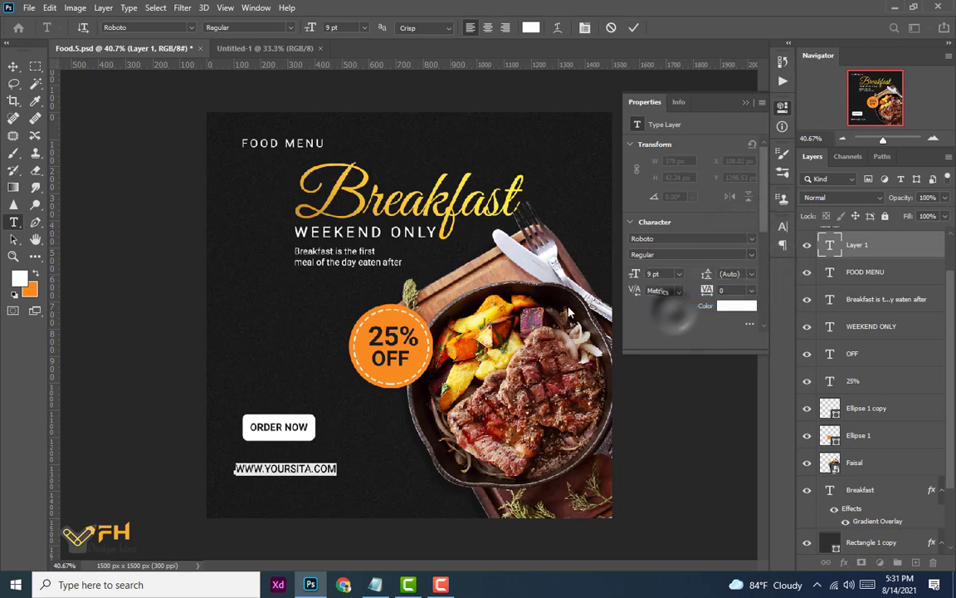
{"action": "left_click", "coordinate": [13, 67]}
{"action": "mouse_move", "coordinate": [282, 474]}
{"action": "left_mouse_down"}
{"action": "mouse_move", "coordinate": [283, 430]}
{"action": "mouse_move", "coordinate": [269, 460]}
{"action": "left_mouse_up"}
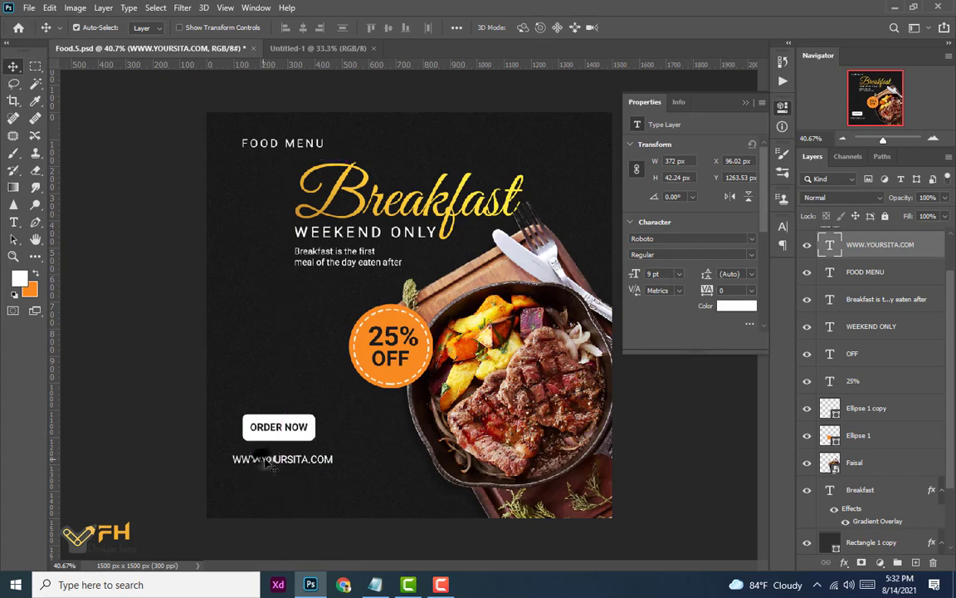
{"action": "mouse_move", "coordinate": [271, 467]}
{"action": "left_mouse_down"}
{"action": "mouse_move", "coordinate": [299, 458]}
{"action": "mouse_move", "coordinate": [272, 457]}
{"action": "left_mouse_up"}
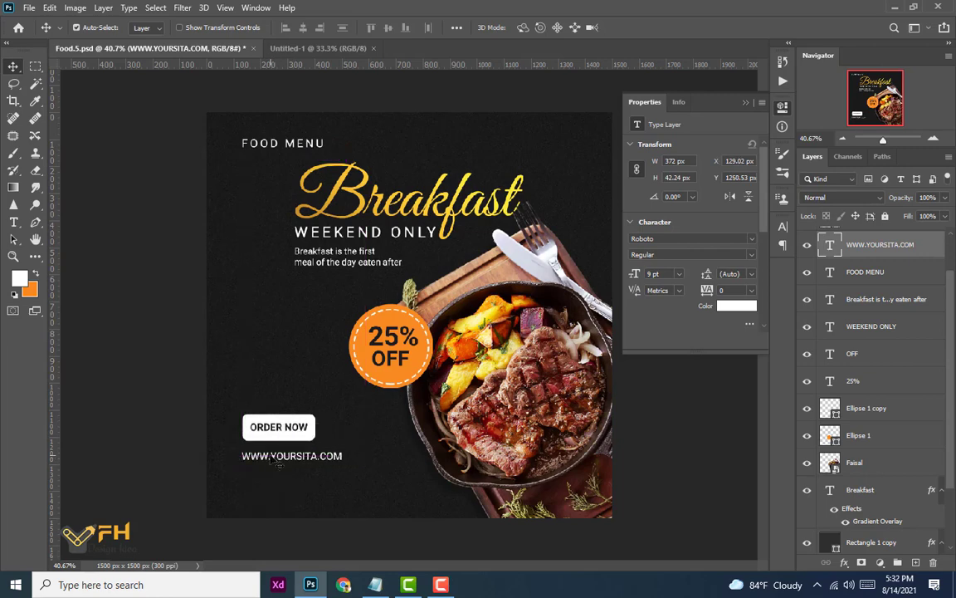
- Shift the white rounded rectangle together with its "ORDER NOW" text to the right, centering the button above the website text
{"action": "scroll", "coordinate": [246, 415], "scroll_direction": "up", "scroll_amount": 3}
{"action": "left_click", "coordinate": [251, 435]}
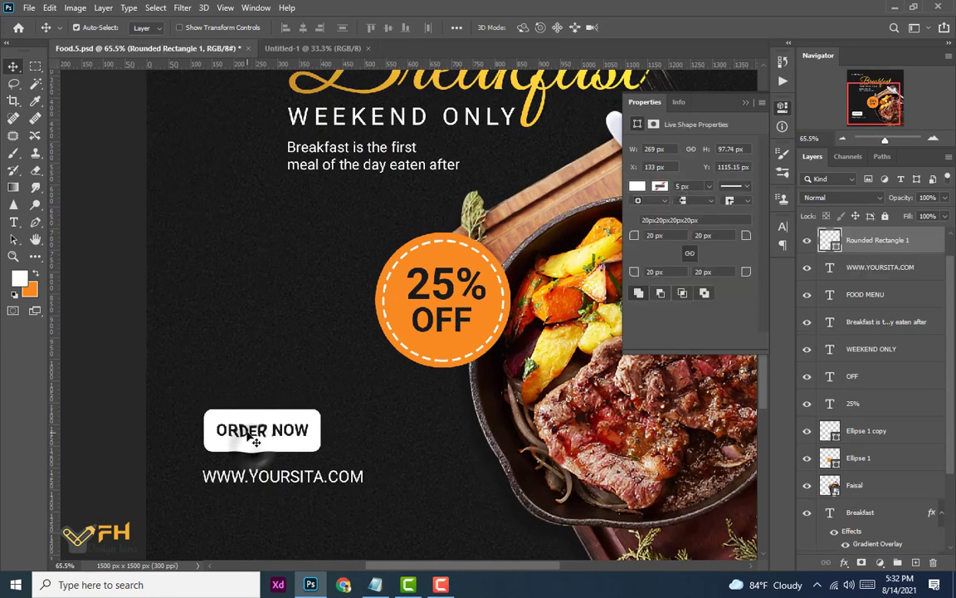
{"action": "left_click_drag", "start_coordinate": [247, 432], "coordinate": [303, 435]}
{"action": "key", "text": "ctrl+0"}
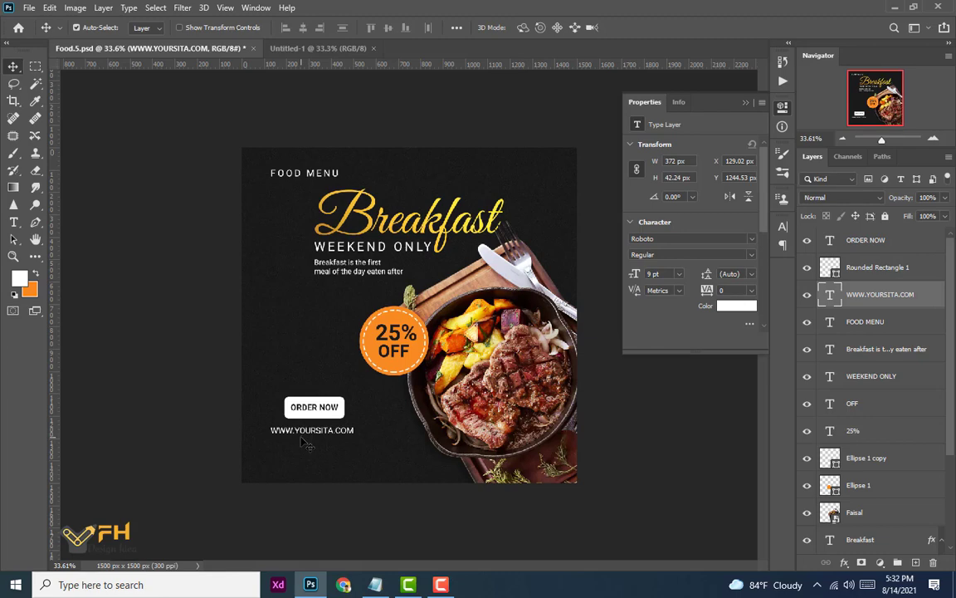
- Copy the address line from Breakfast.txt in Notepad and return to Photoshop
{"action": "left_click", "coordinate": [375, 584]}
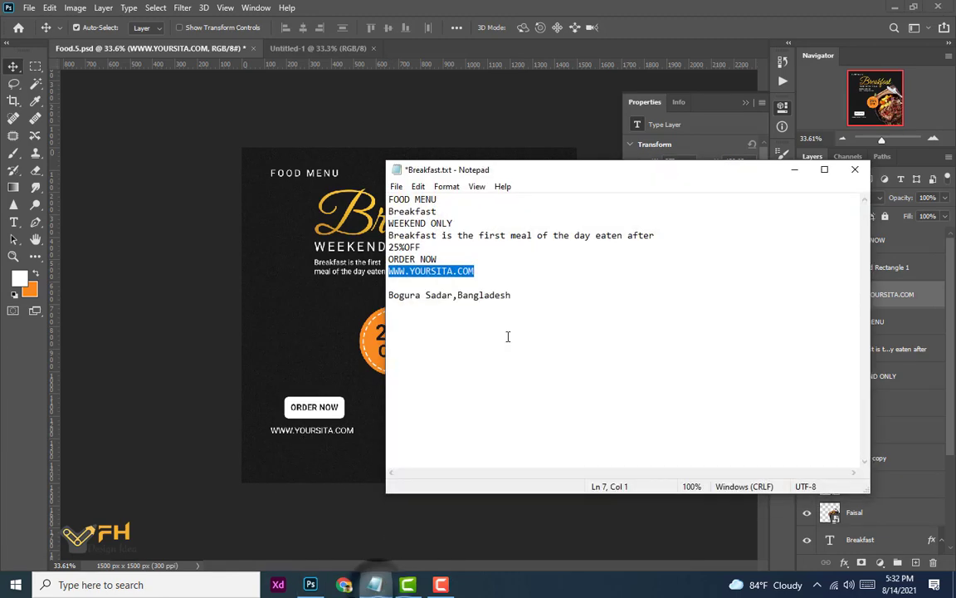
{"action": "left_click_drag", "start_coordinate": [536, 297], "coordinate": [390, 295]}
{"action": "right_click", "coordinate": [407, 301]}
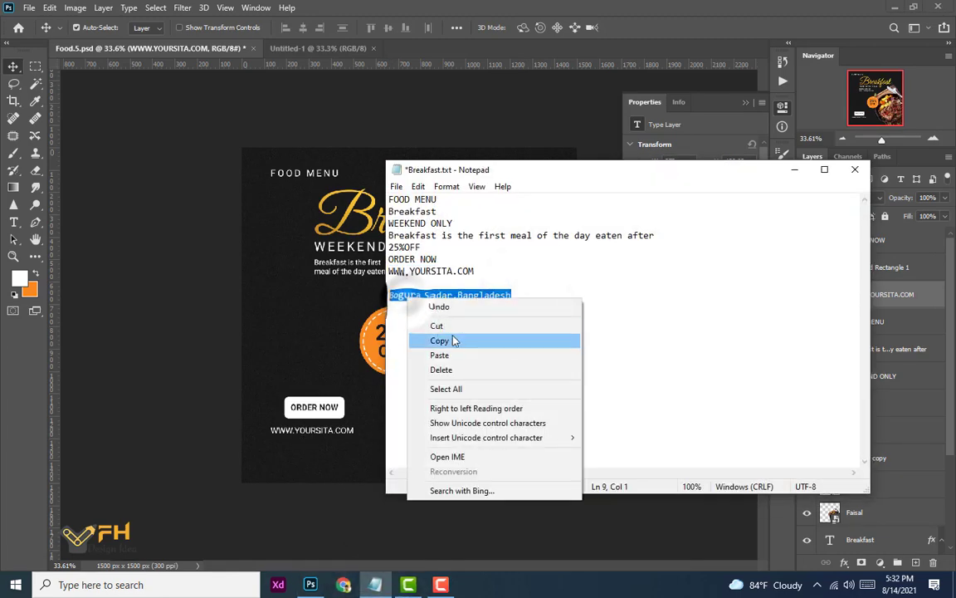
{"action": "left_click", "coordinate": [452, 340]}
{"action": "left_click", "coordinate": [310, 585]}
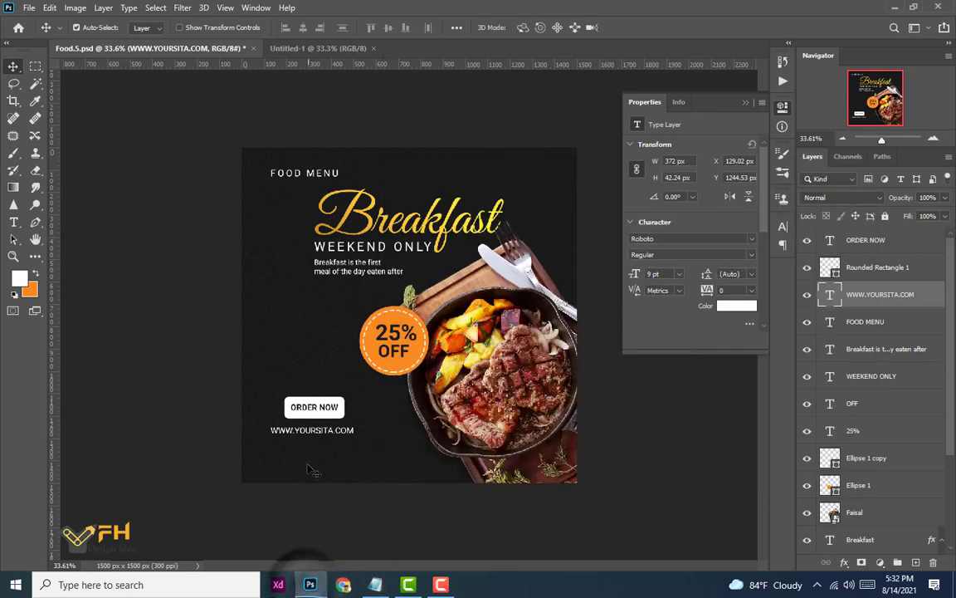
- Add a new layer above the website text, paste the address as text below it, and shift the address slightly right
{"action": "left_click", "coordinate": [13, 223]}
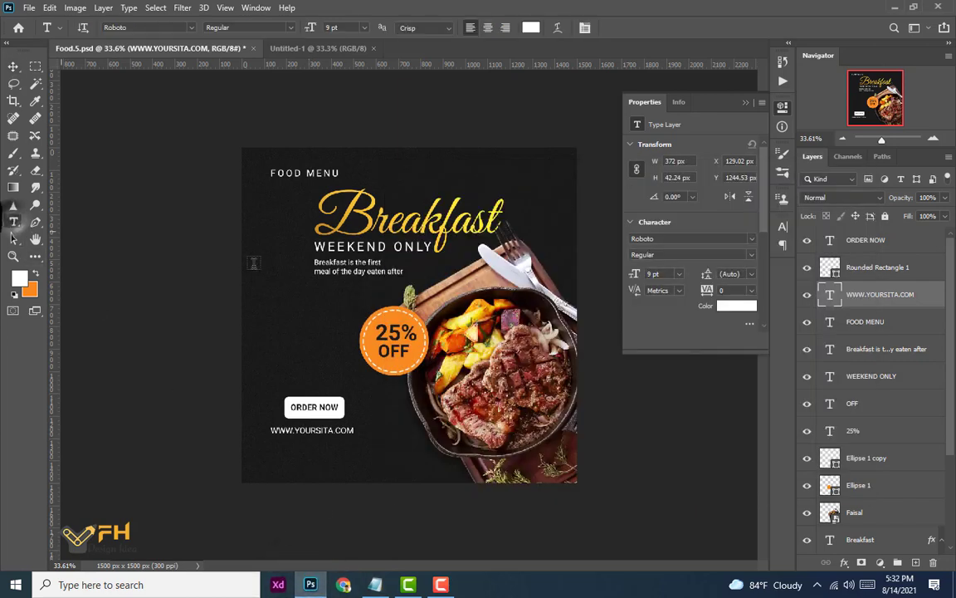
{"action": "left_click", "coordinate": [917, 562]}
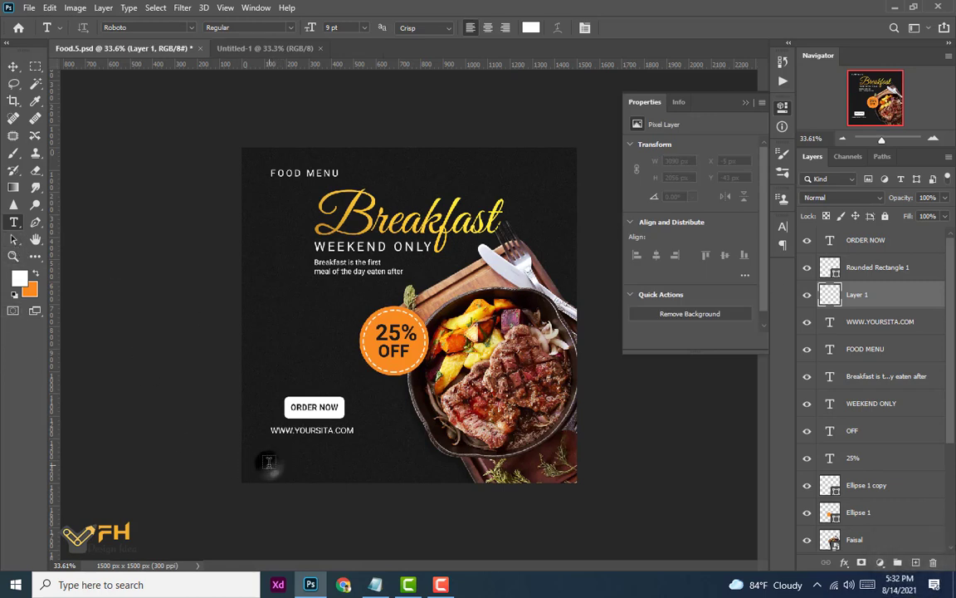
{"action": "left_click", "coordinate": [268, 462]}
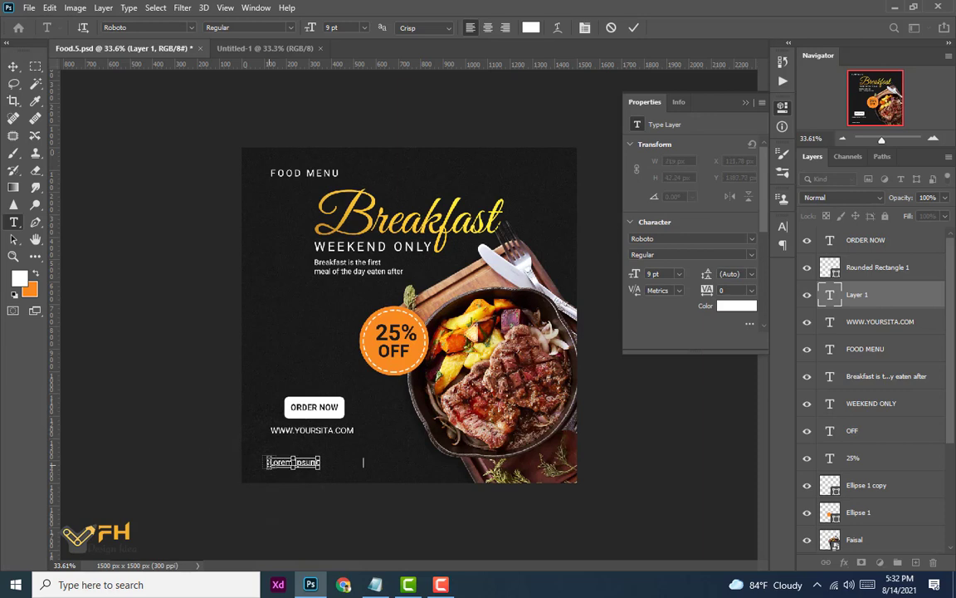
{"action": "left_click", "coordinate": [13, 66]}
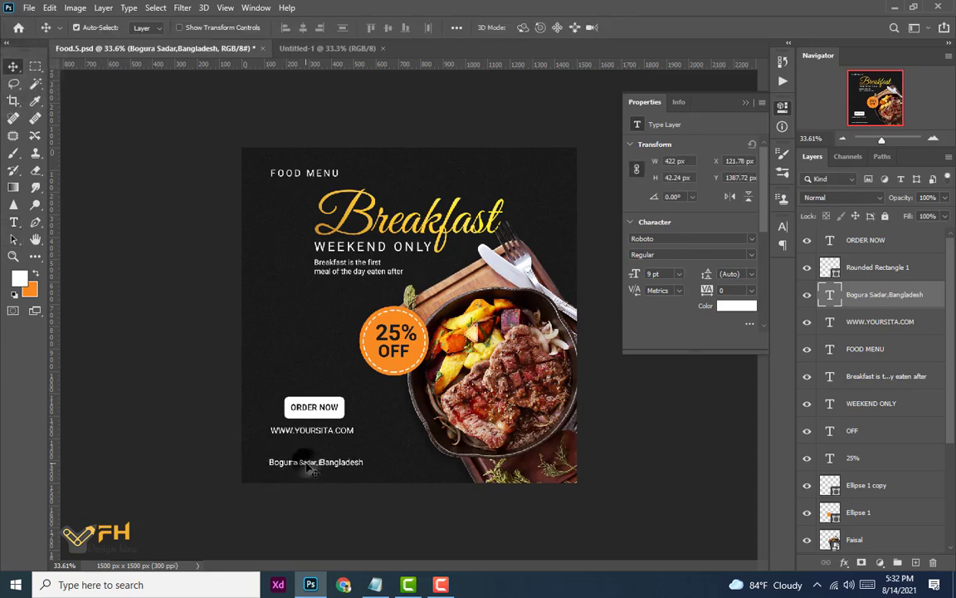
{"action": "left_click_drag", "start_coordinate": [307, 469], "coordinate": [329, 466]}
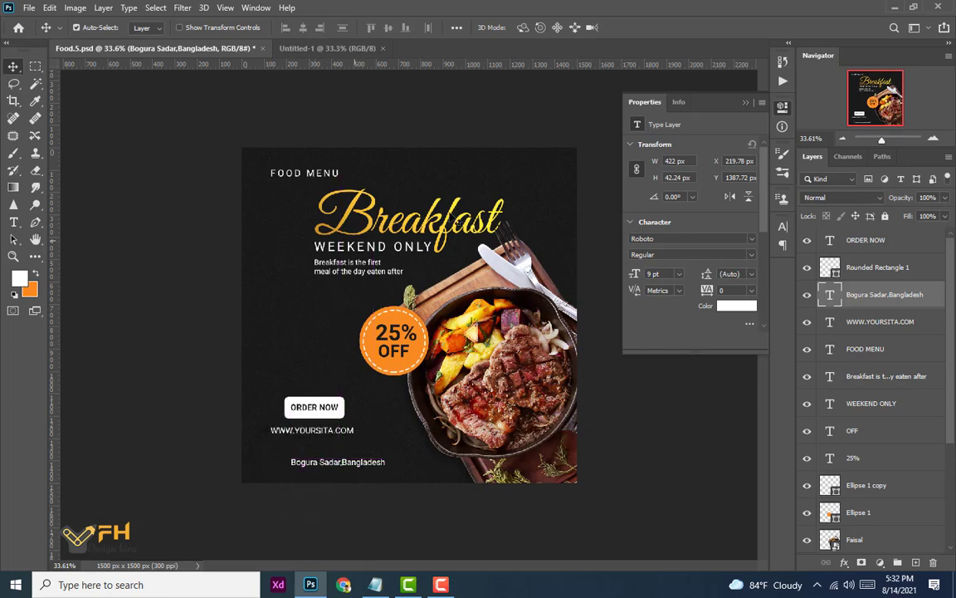
- Place the home.png icon into the poster, scaled to about 18.66%, over the start of the website and address lines
{"action": "left_click", "coordinate": [895, 8]}
{"action": "left_click_drag", "start_coordinate": [71, 95], "coordinate": [303, 515]}
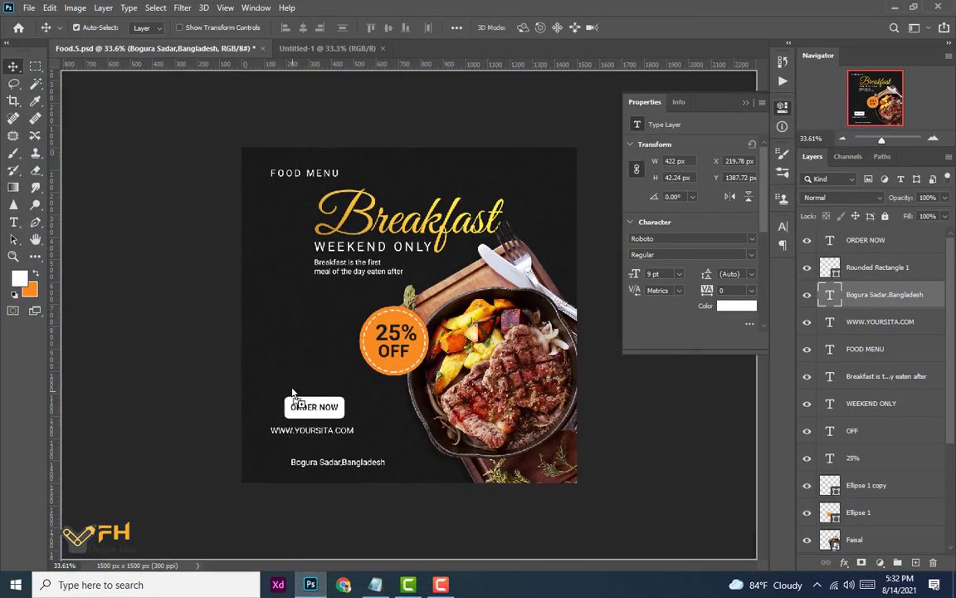
{"action": "left_click_drag", "start_coordinate": [292, 393], "coordinate": [295, 392]}
{"action": "left_click_drag", "start_coordinate": [246, 154], "coordinate": [514, 420]}
{"action": "left_click_drag", "start_coordinate": [543, 454], "coordinate": [280, 440]}
{"action": "scroll", "coordinate": [281, 454], "scroll_direction": "up", "scroll_amount": 5}
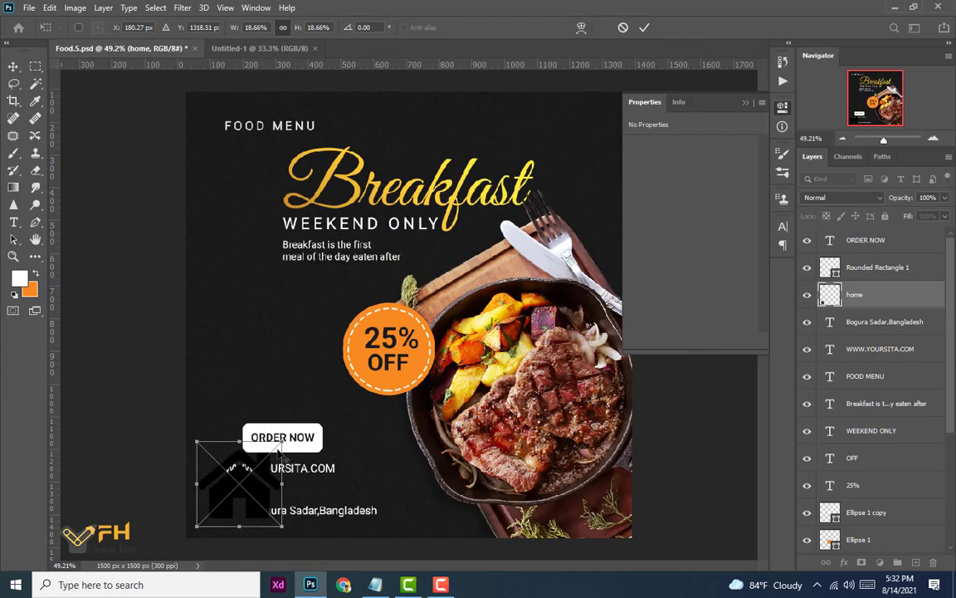
{"action": "key", "text": "Escape"}
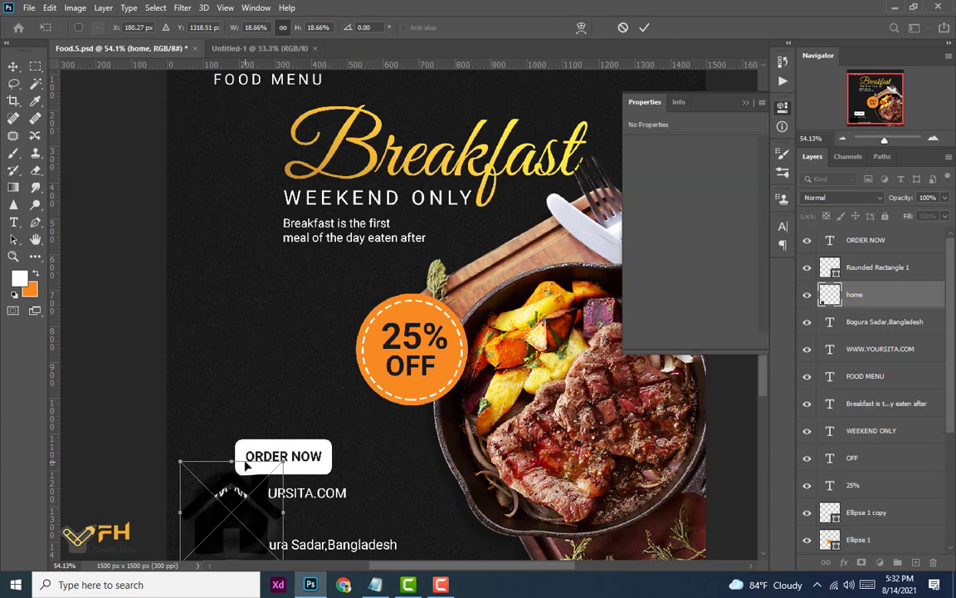
- Scale the placed home icon down to about 80 x 80 px over the start of the address text
{"action": "left_click_drag", "start_coordinate": [233, 508], "coordinate": [237, 457]}
{"action": "scroll", "coordinate": [237, 456], "scroll_direction": "down", "scroll_amount": 1}
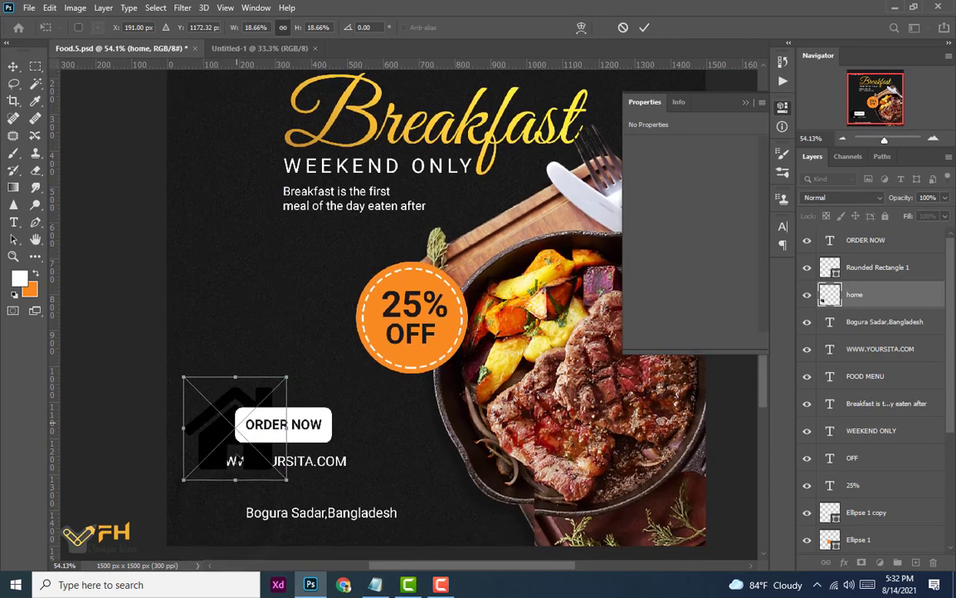
{"action": "scroll", "coordinate": [239, 458], "scroll_direction": "down", "scroll_amount": 4}
{"action": "left_click_drag", "start_coordinate": [212, 322], "coordinate": [196, 373]}
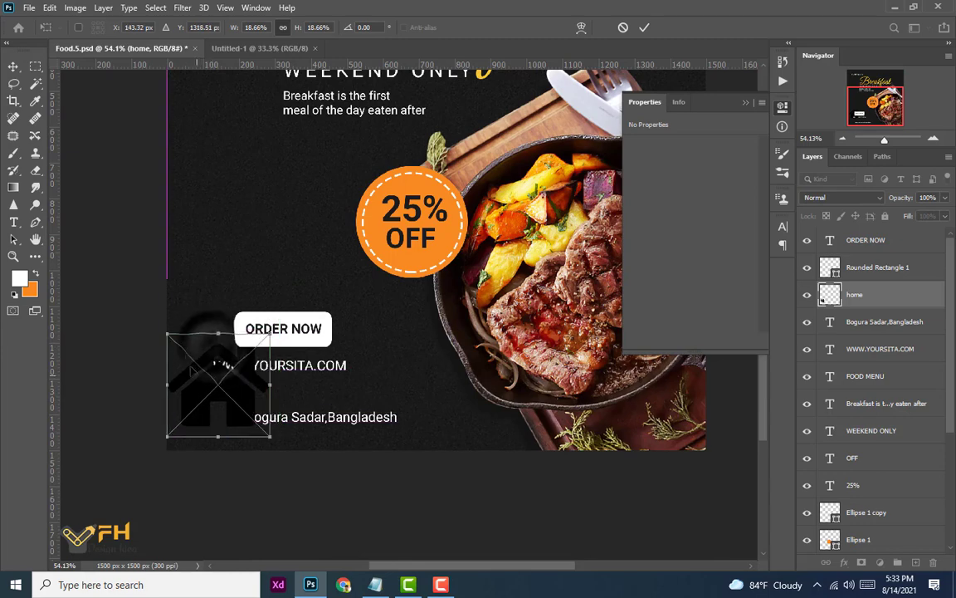
{"action": "left_click_drag", "start_coordinate": [168, 333], "coordinate": [231, 419]}
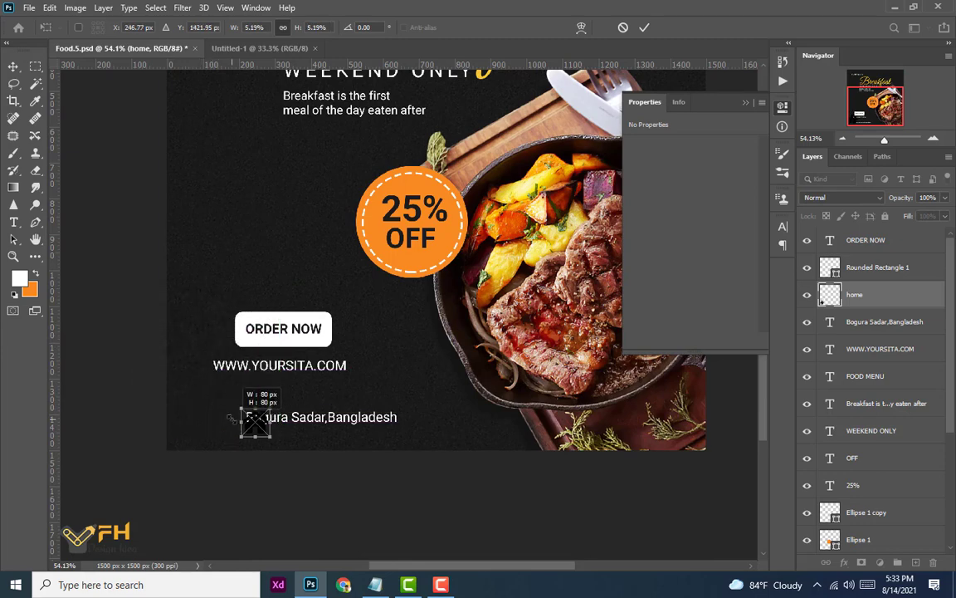
- Shrink the home icon to about 2.02%, place it just above the start of the address text, and commit the placement
{"action": "scroll", "coordinate": [245, 445], "scroll_direction": "up", "scroll_amount": 5}
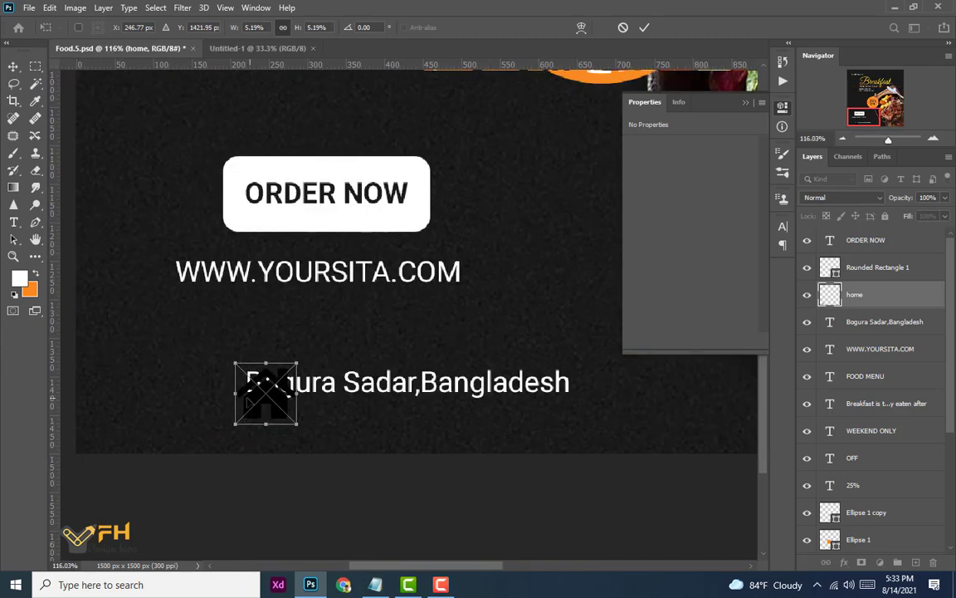
{"action": "left_click_drag", "start_coordinate": [258, 399], "coordinate": [184, 398]}
{"action": "left_click_drag", "start_coordinate": [157, 362], "coordinate": [211, 391]}
{"action": "scroll", "coordinate": [211, 392], "scroll_direction": "up", "scroll_amount": 3}
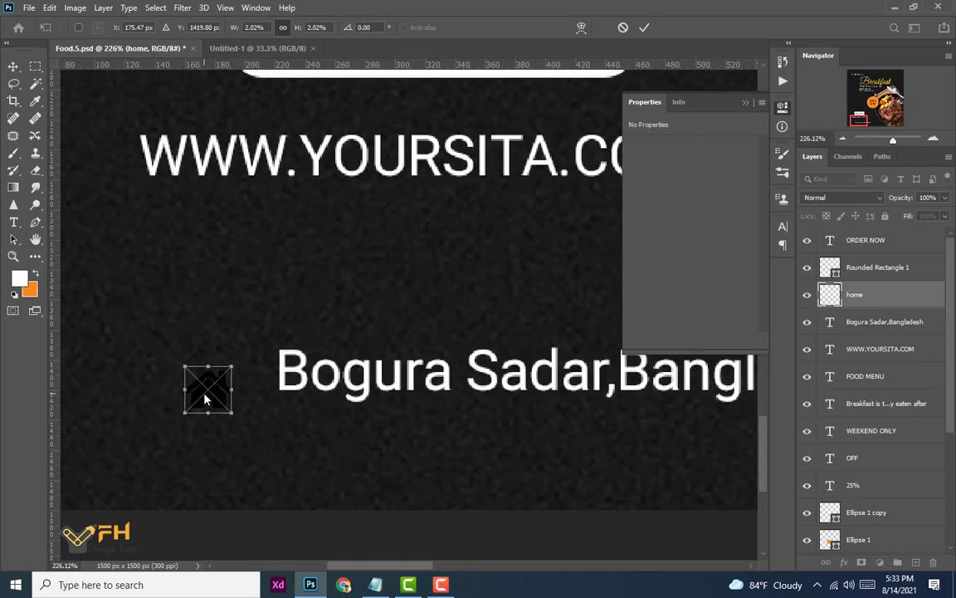
{"action": "left_click_drag", "start_coordinate": [207, 390], "coordinate": [256, 310]}
{"action": "key", "text": "Return"}
- Draw a circle about 42 px wide in front of the address text, with no stroke and an orange fill
{"action": "left_click", "coordinate": [34, 258]}
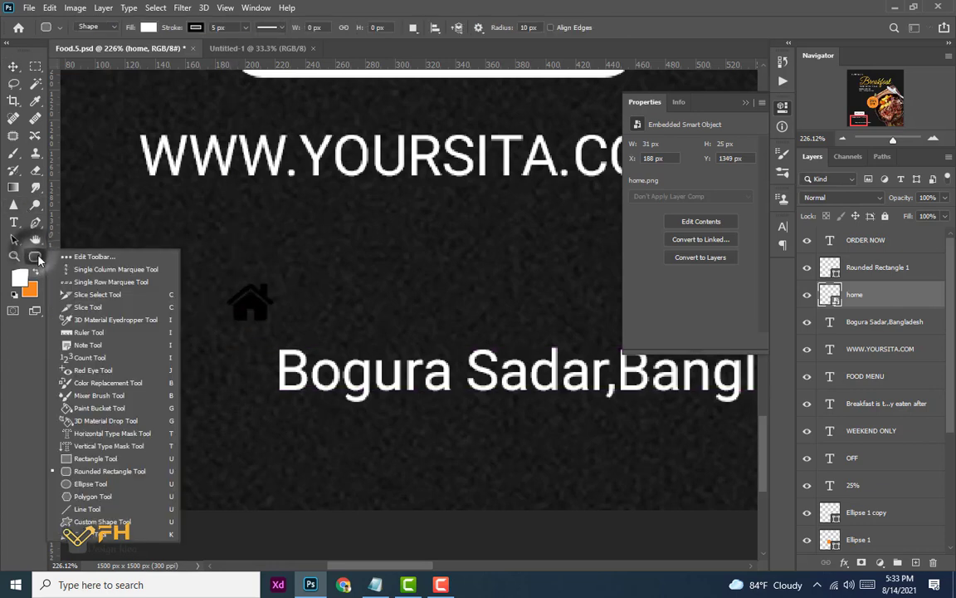
{"action": "left_click", "coordinate": [86, 488]}
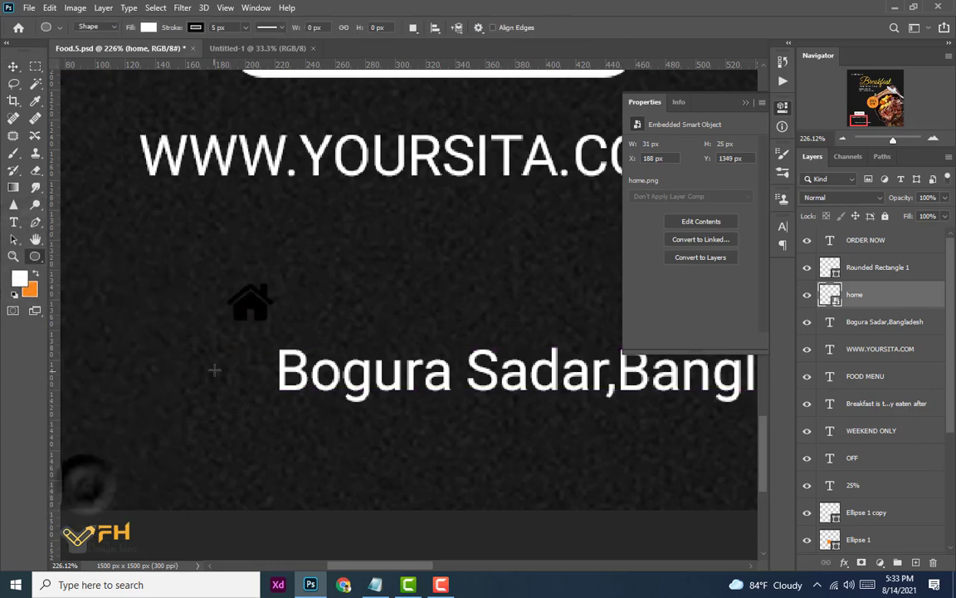
{"action": "left_click_drag", "start_coordinate": [211, 387], "coordinate": [250, 417]}
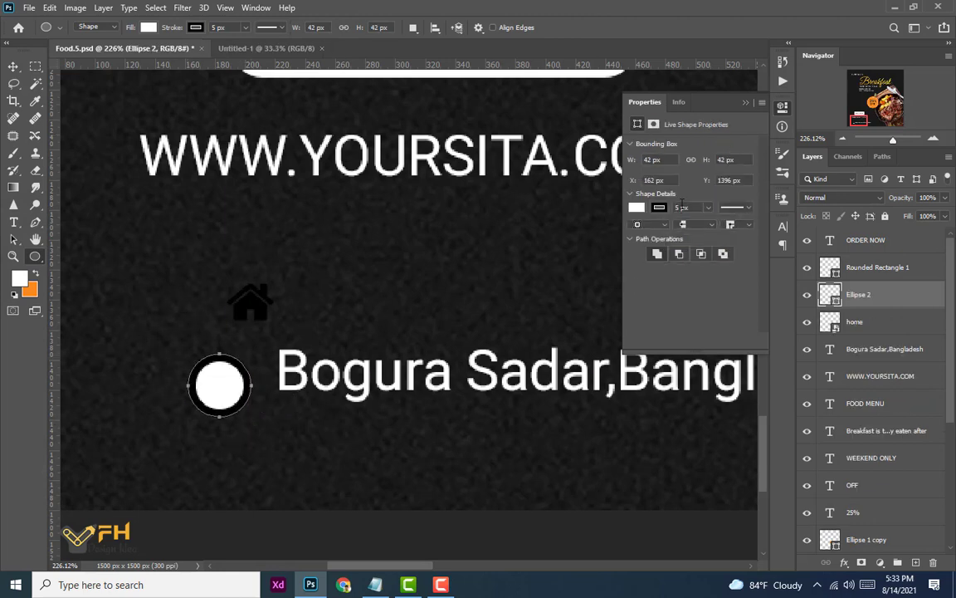
{"action": "left_click", "coordinate": [659, 210]}
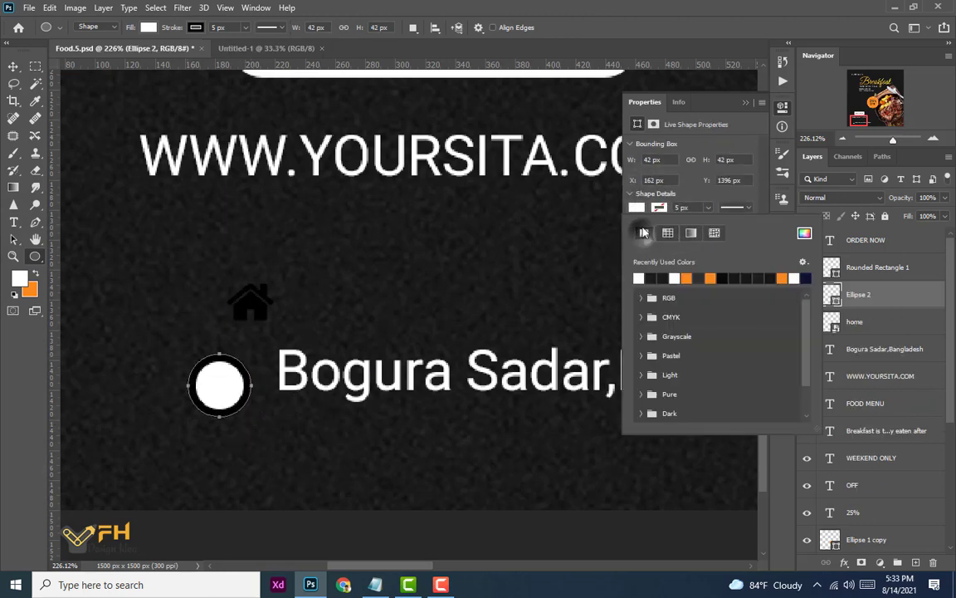
{"action": "left_click", "coordinate": [643, 233]}
{"action": "left_click", "coordinate": [659, 209]}
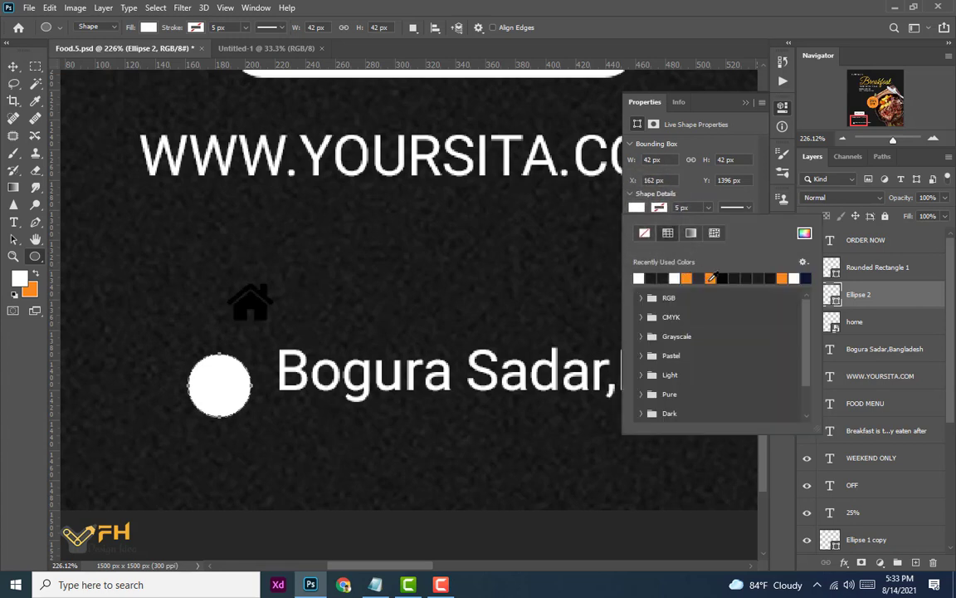
{"action": "left_click", "coordinate": [711, 277]}
- Raise the orange circle slightly, move the home layer above Rounded Rectangle 1, and place the home icon on the circle
{"action": "left_click", "coordinate": [13, 65]}
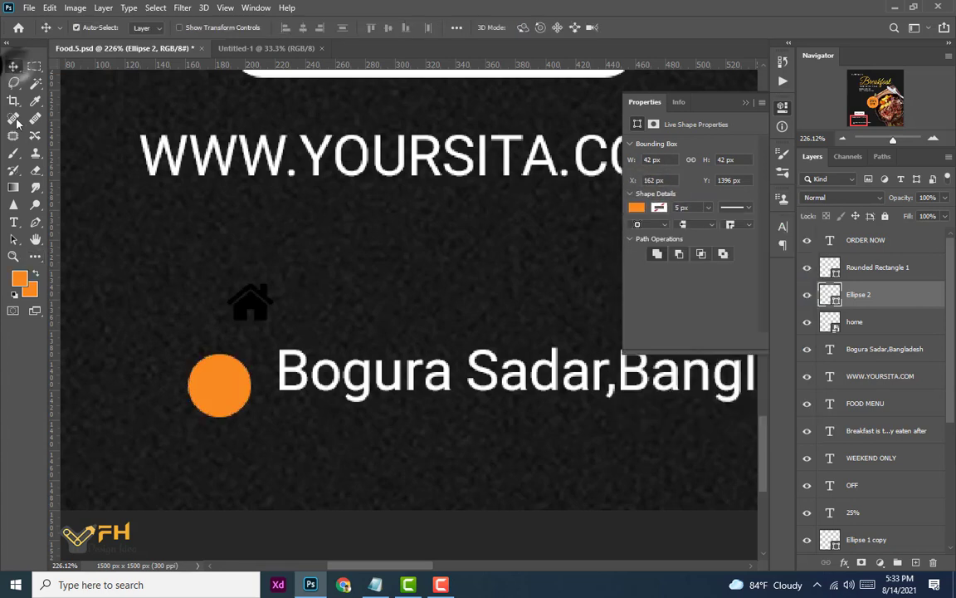
{"action": "left_click_drag", "start_coordinate": [239, 386], "coordinate": [239, 379]}
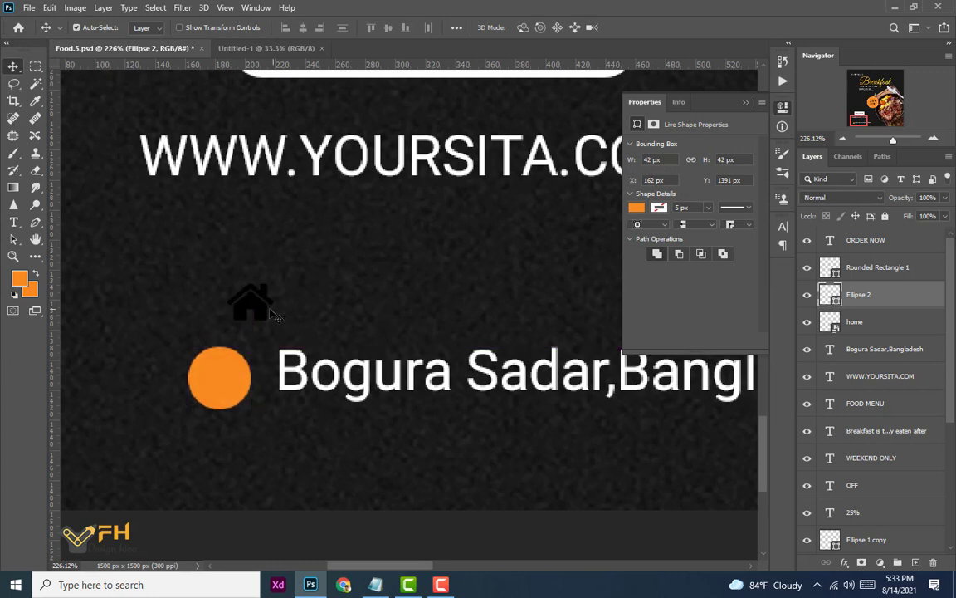
{"action": "left_click_drag", "start_coordinate": [270, 310], "coordinate": [238, 336]}
{"action": "left_click_drag", "start_coordinate": [851, 329], "coordinate": [848, 255]}
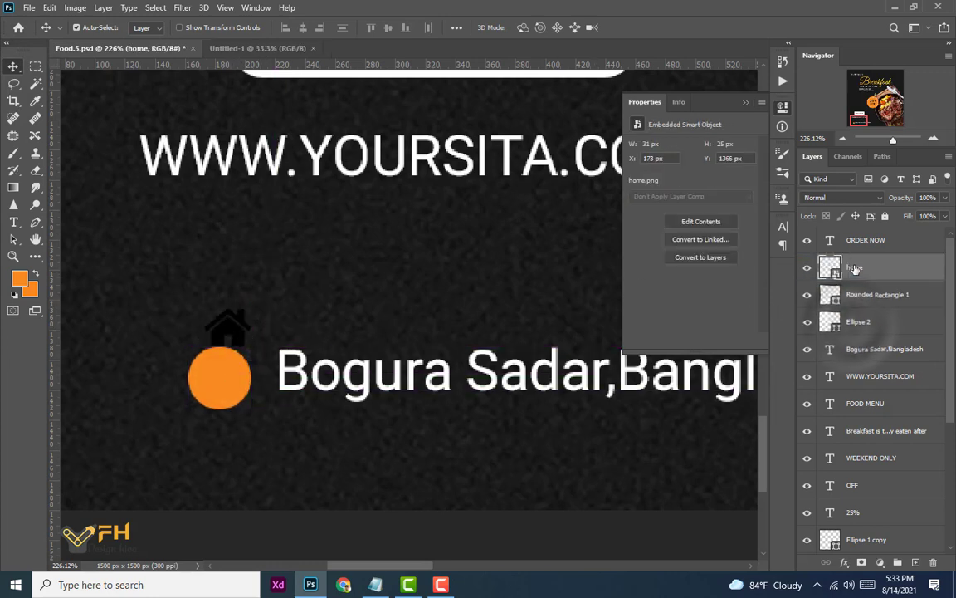
{"action": "left_click_drag", "start_coordinate": [226, 326], "coordinate": [218, 376]}
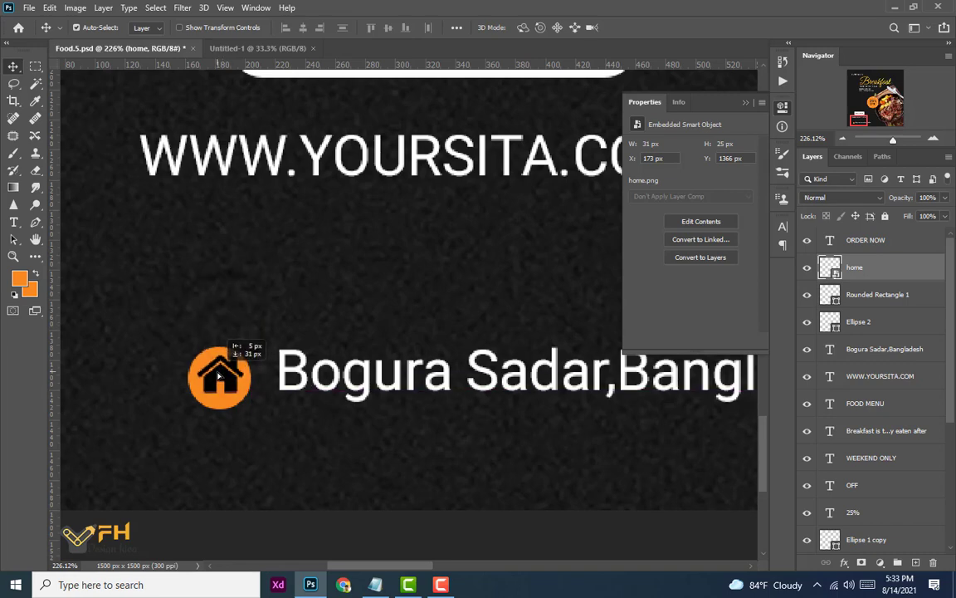
- Nudge the home icon down and align its center with the orange circle
{"action": "scroll", "coordinate": [225, 370], "scroll_direction": "down", "scroll_amount": 5}
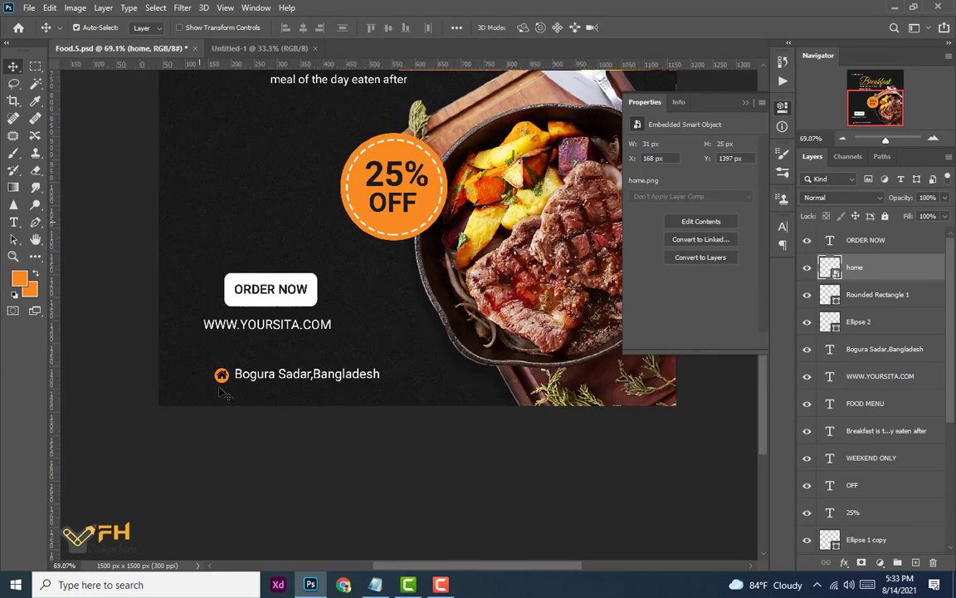
{"action": "scroll", "coordinate": [230, 398], "scroll_direction": "up", "scroll_amount": 4}
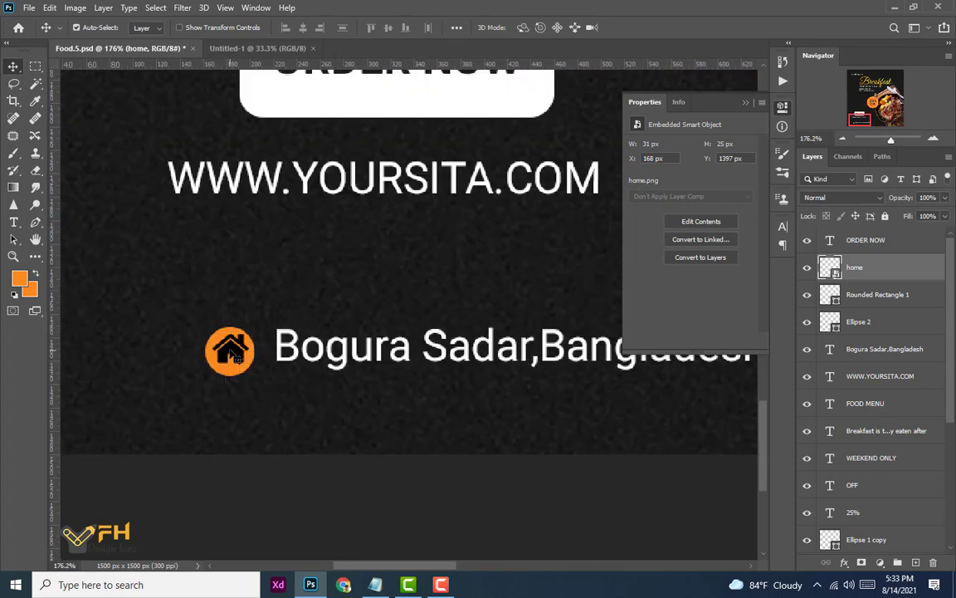
{"action": "key", "text": "Down"}
{"action": "left_click", "coordinate": [226, 335], "text": "shift"}
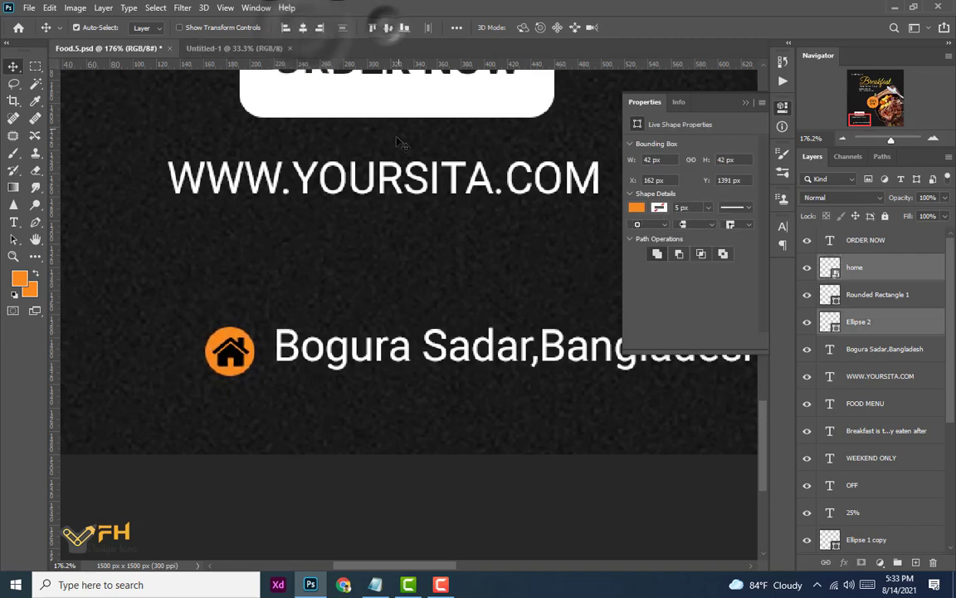
{"action": "scroll", "coordinate": [366, 203], "scroll_direction": "down", "scroll_amount": 5}
{"action": "scroll", "coordinate": [367, 204], "scroll_direction": "down", "scroll_amount": 2}
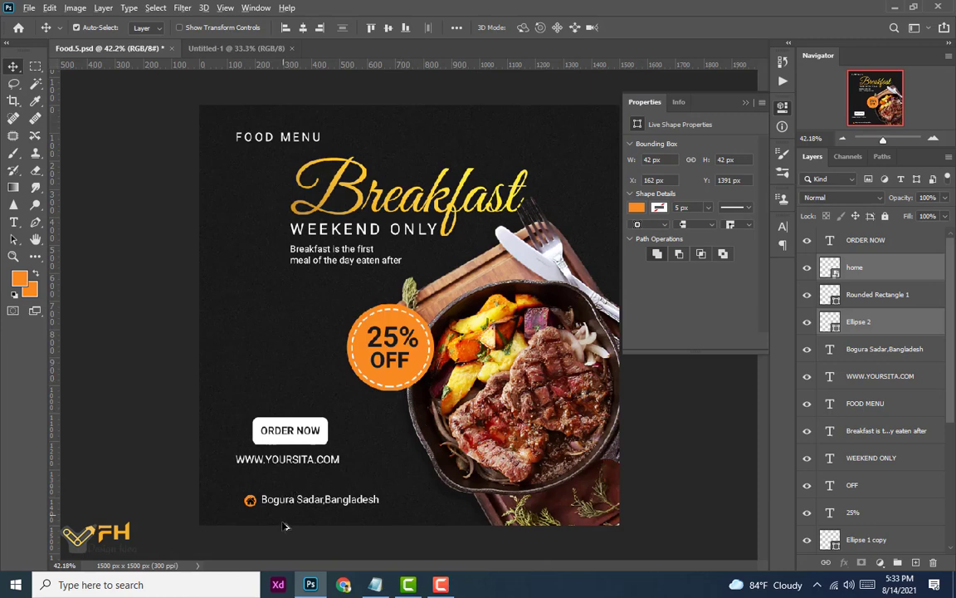
- Move the home icon together with its orange circle left to line up with the left edge of the website text
{"action": "scroll", "coordinate": [283, 526], "scroll_direction": "up", "scroll_amount": 4}
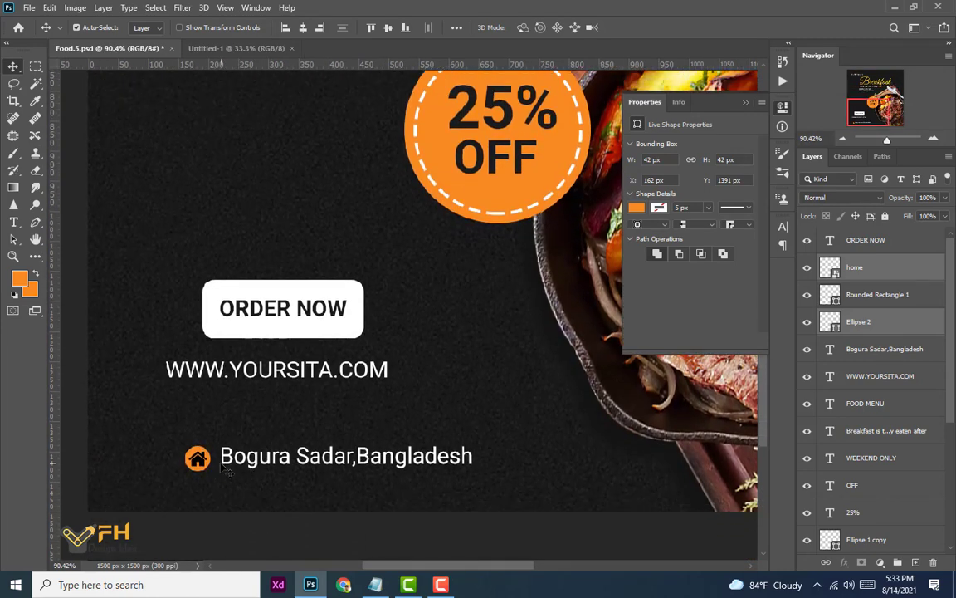
{"action": "left_click", "coordinate": [198, 456]}
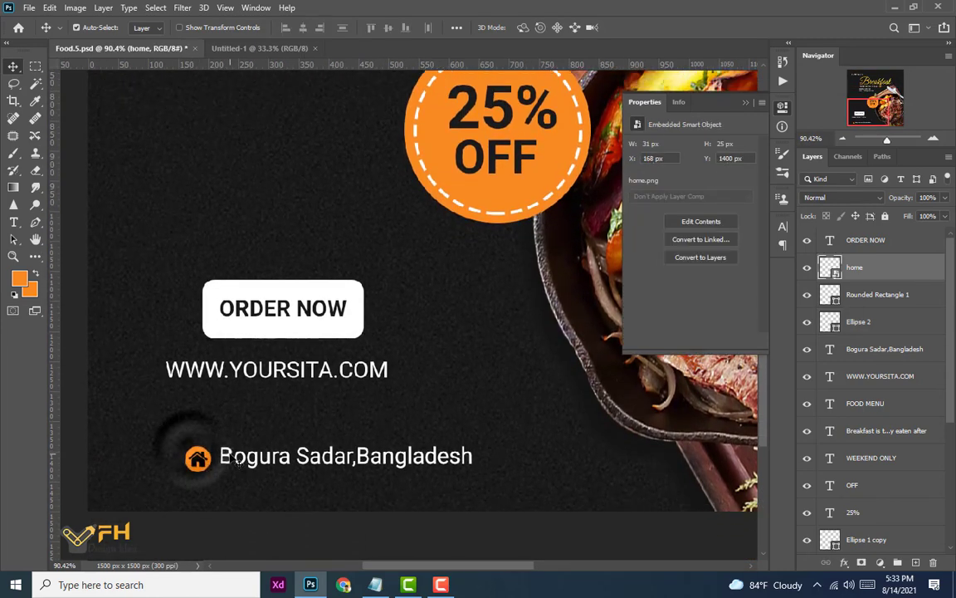
{"action": "mouse_move", "coordinate": [238, 461]}
{"action": "left_mouse_down"}
{"action": "mouse_move", "coordinate": [197, 457]}
{"action": "mouse_move", "coordinate": [227, 455]}
{"action": "left_mouse_up"}
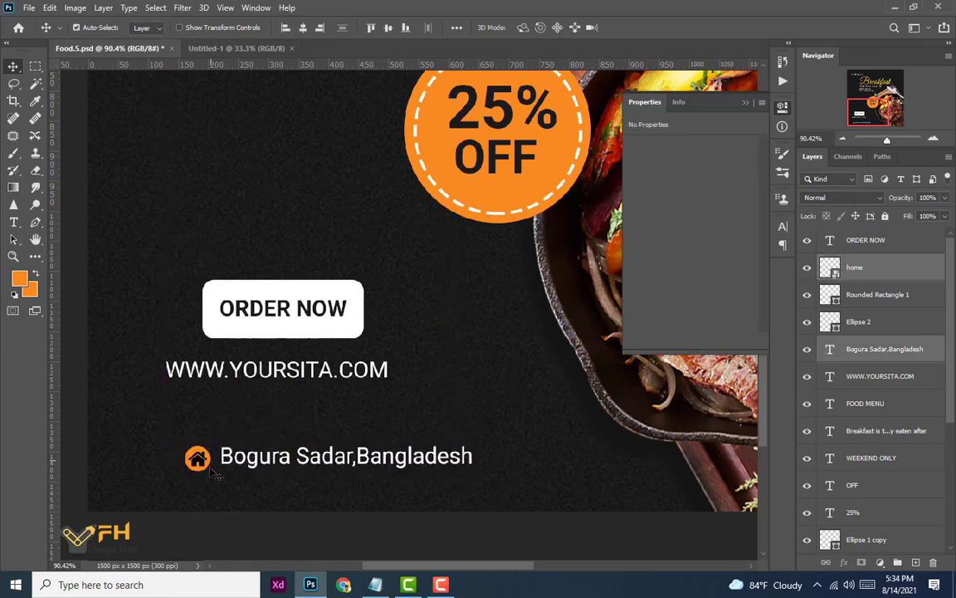
{"action": "left_click", "coordinate": [233, 486]}
{"action": "scroll", "coordinate": [204, 469], "scroll_direction": "up", "scroll_amount": 5}
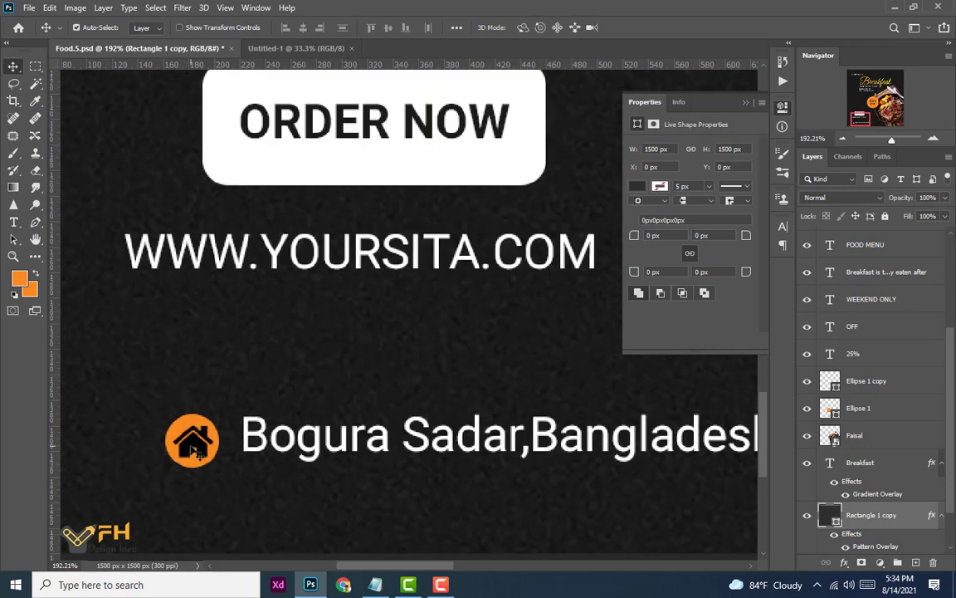
{"action": "left_click", "coordinate": [194, 446], "text": "shift"}
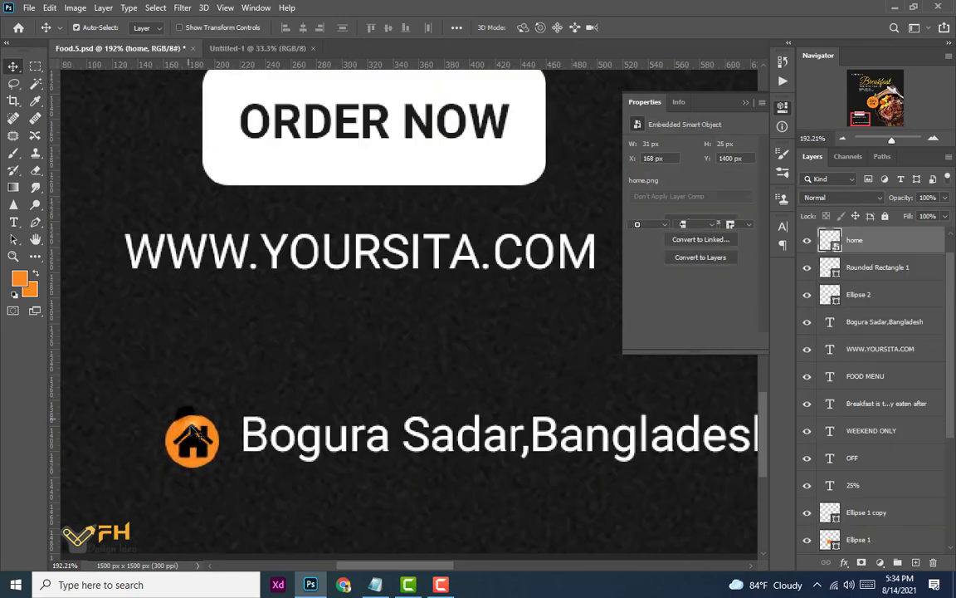
{"action": "left_click_drag", "start_coordinate": [196, 447], "coordinate": [159, 445]}
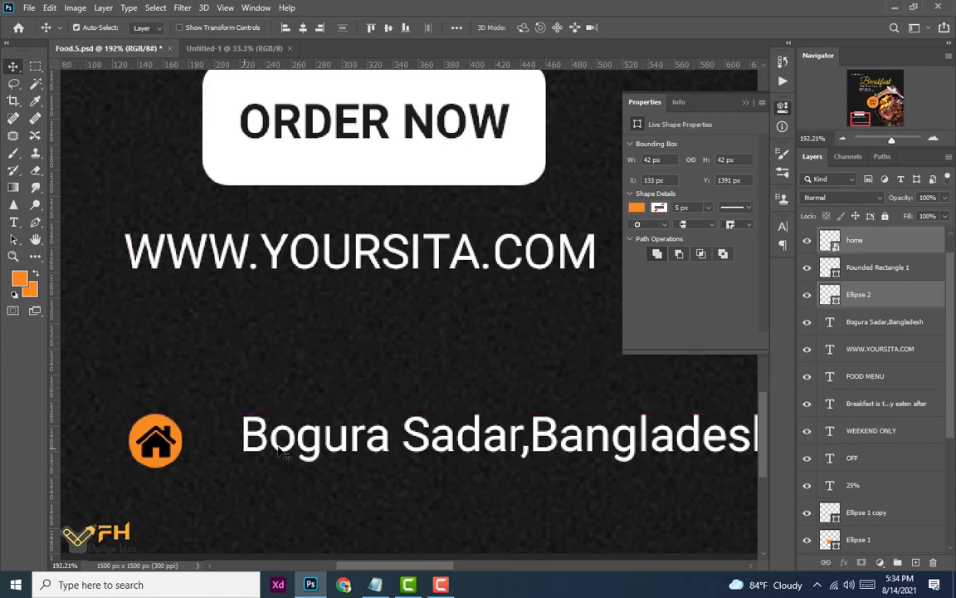
- Move the address text left so it sits close beside the home icon
{"action": "left_click_drag", "start_coordinate": [262, 440], "coordinate": [222, 442]}
{"action": "scroll", "coordinate": [224, 443], "scroll_direction": "down", "scroll_amount": 6}
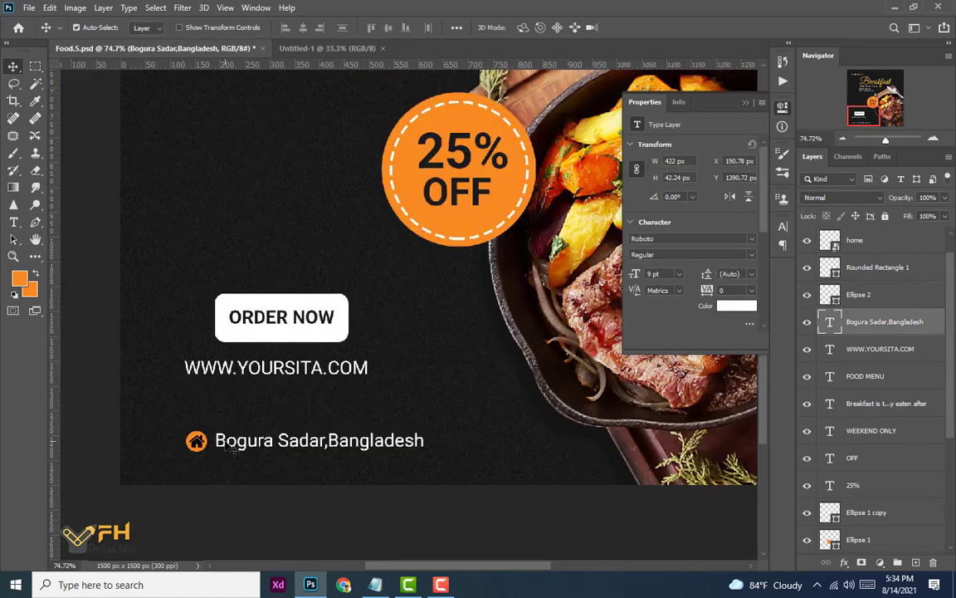
{"action": "scroll", "coordinate": [229, 444], "scroll_direction": "down", "scroll_amount": 2}
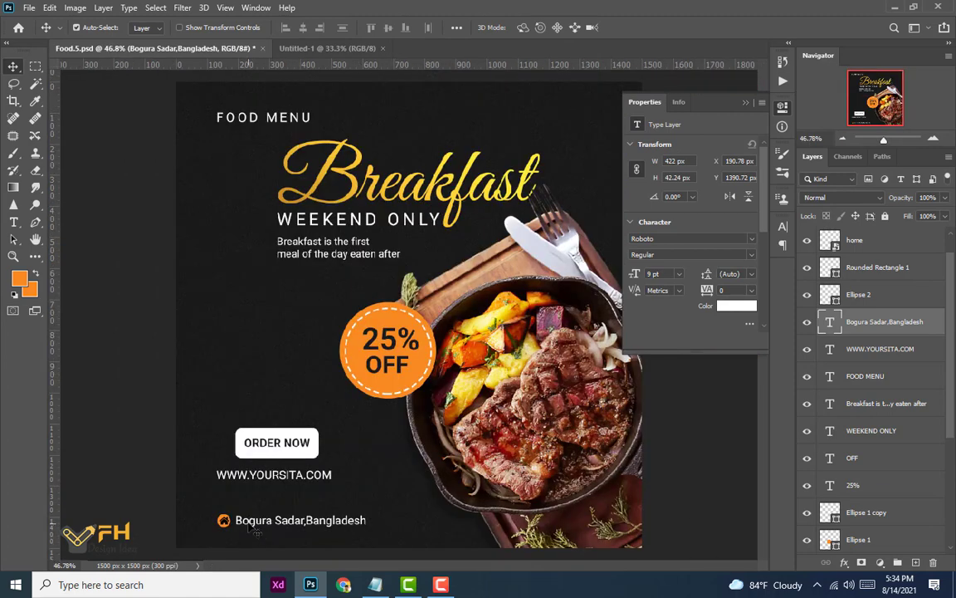
{"action": "scroll", "coordinate": [253, 526], "scroll_direction": "down", "scroll_amount": 1}
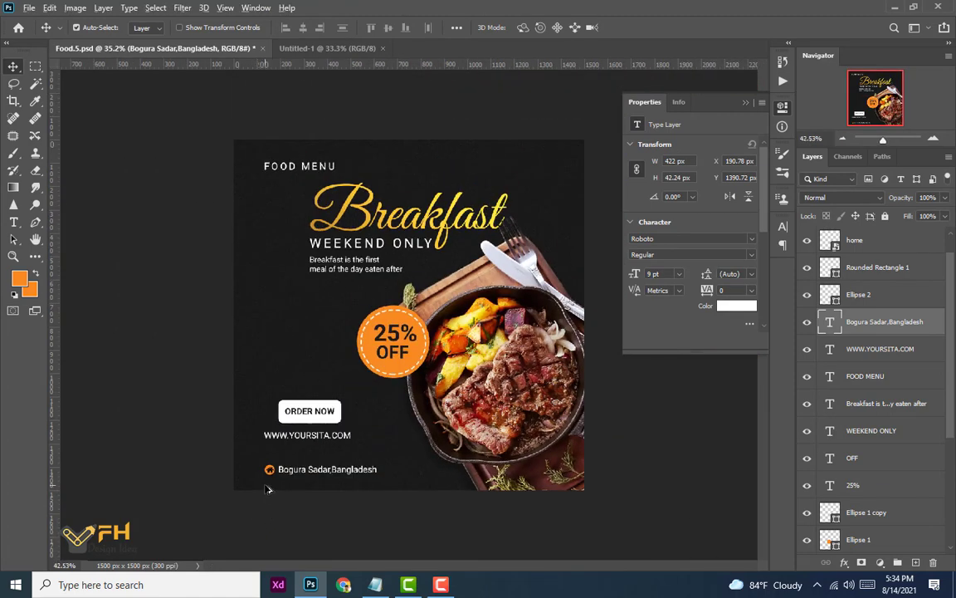
- Shift the home icon with its orange circle slightly left, and move the address text left to follow
{"action": "scroll", "coordinate": [268, 490], "scroll_direction": "up", "scroll_amount": 3}
{"action": "scroll", "coordinate": [258, 490], "scroll_direction": "down", "scroll_amount": 1}
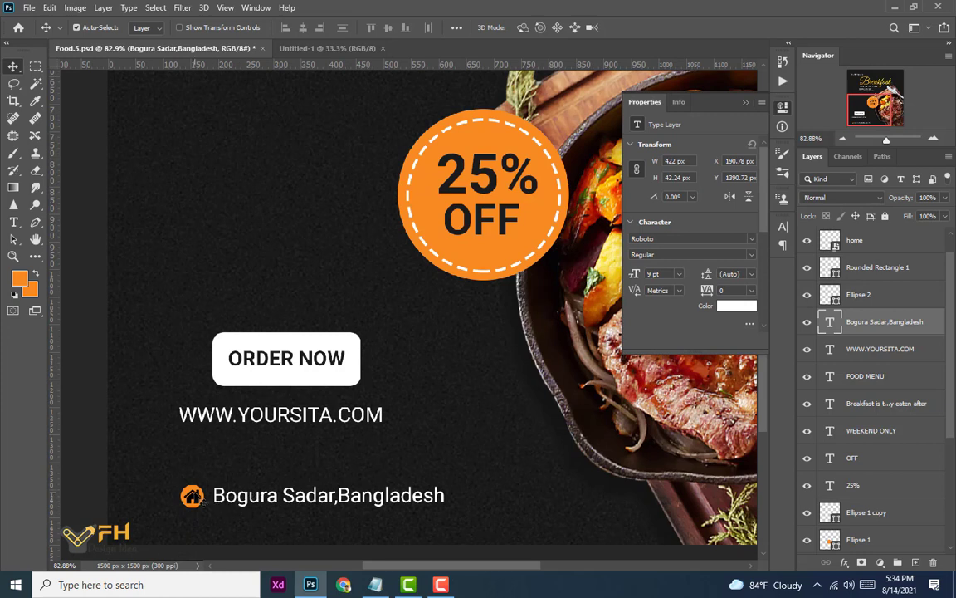
{"action": "left_click", "coordinate": [191, 489]}
{"action": "left_click", "coordinate": [190, 490], "text": "shift"}
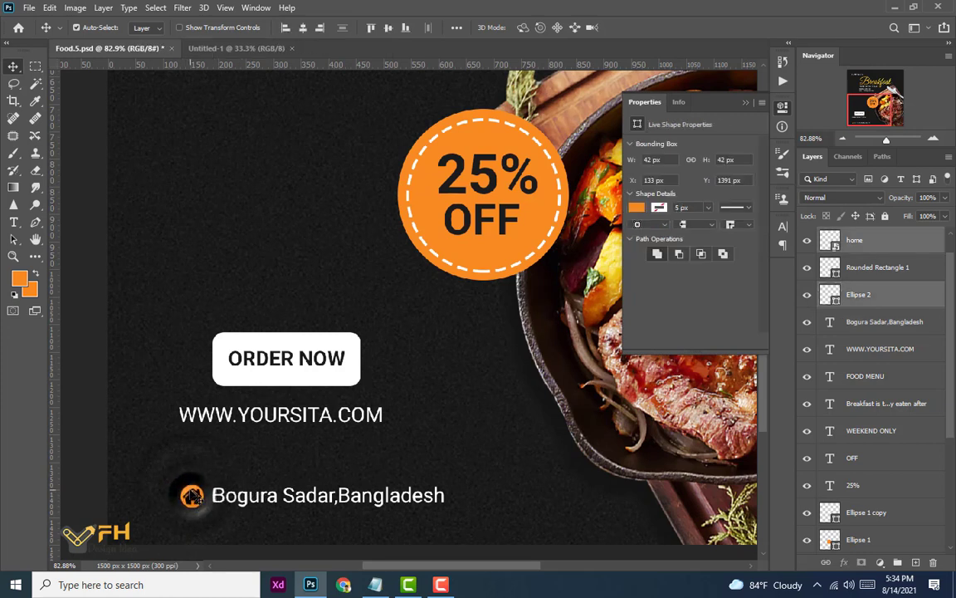
{"action": "mouse_move", "coordinate": [191, 493]}
{"action": "left_mouse_down"}
{"action": "mouse_move", "coordinate": [181, 493]}
{"action": "mouse_move", "coordinate": [209, 499]}
{"action": "left_mouse_up"}
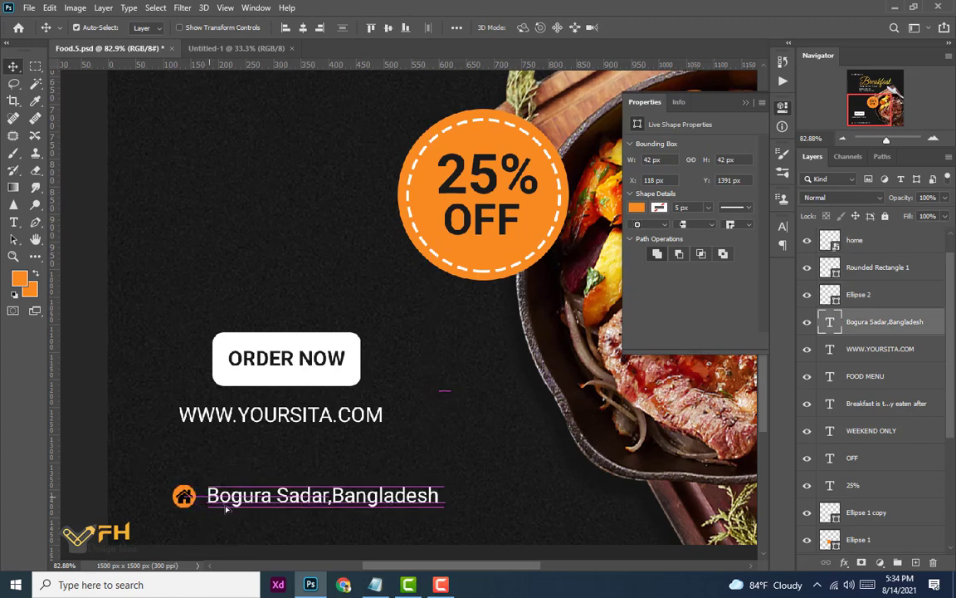
{"action": "left_click", "coordinate": [232, 519]}
{"action": "key", "text": "ctrl+0"}
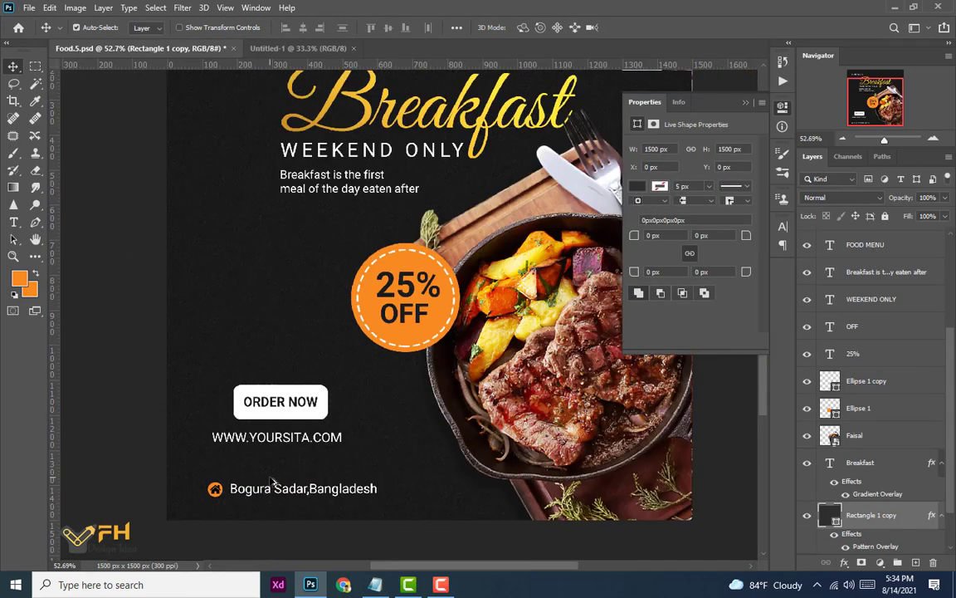
{"action": "scroll", "coordinate": [290, 485], "scroll_direction": "down", "scroll_amount": 3}
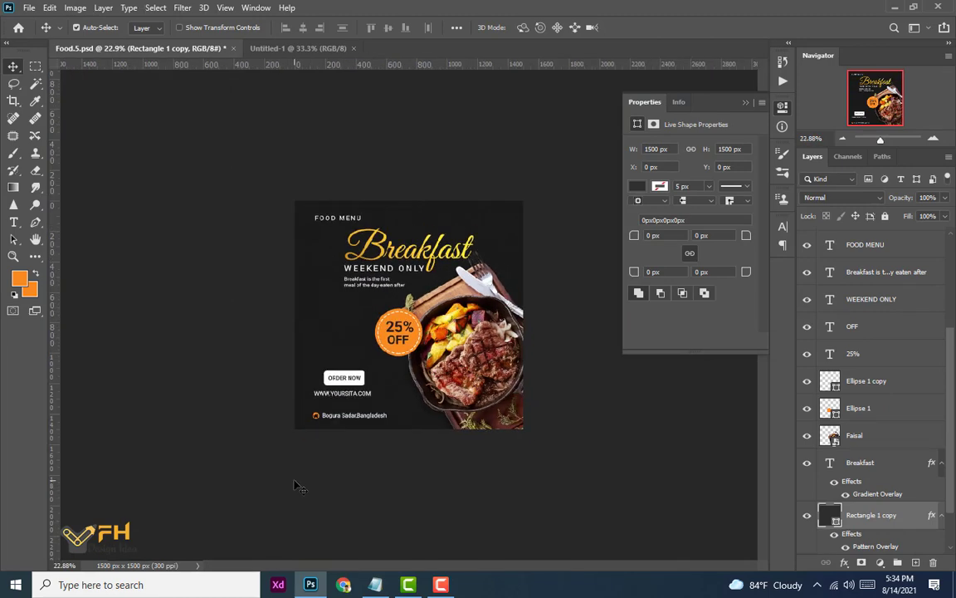
{"action": "scroll", "coordinate": [295, 485], "scroll_direction": "up", "scroll_amount": 2}
{"action": "scroll", "coordinate": [297, 485], "scroll_direction": "down", "scroll_amount": 1}
{"action": "scroll", "coordinate": [296, 483], "scroll_direction": "up", "scroll_amount": 1}
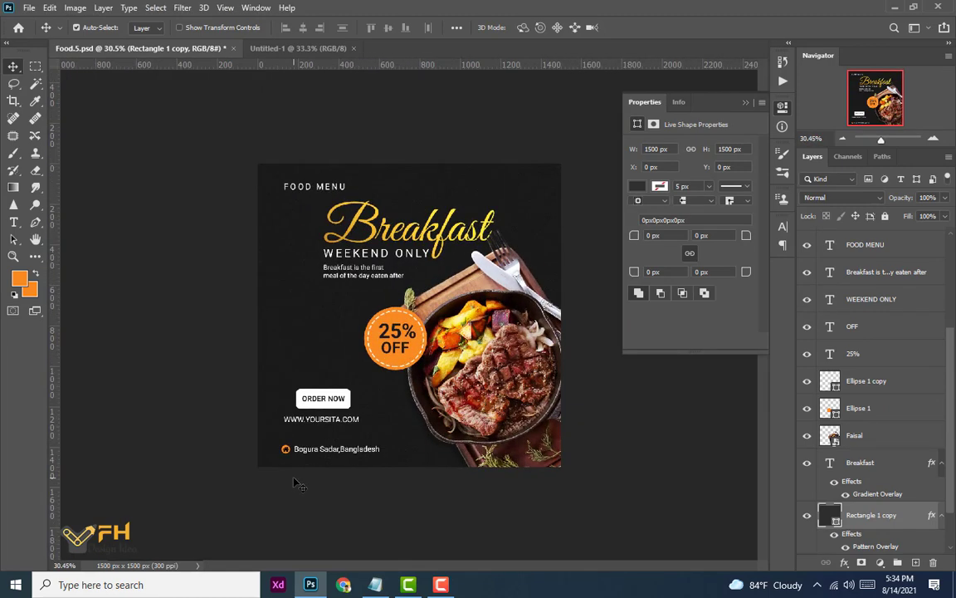
- Choose the Ellipse tool and add a new empty layer above the ORDER NOW text layer
{"action": "left_click", "coordinate": [33, 258]}
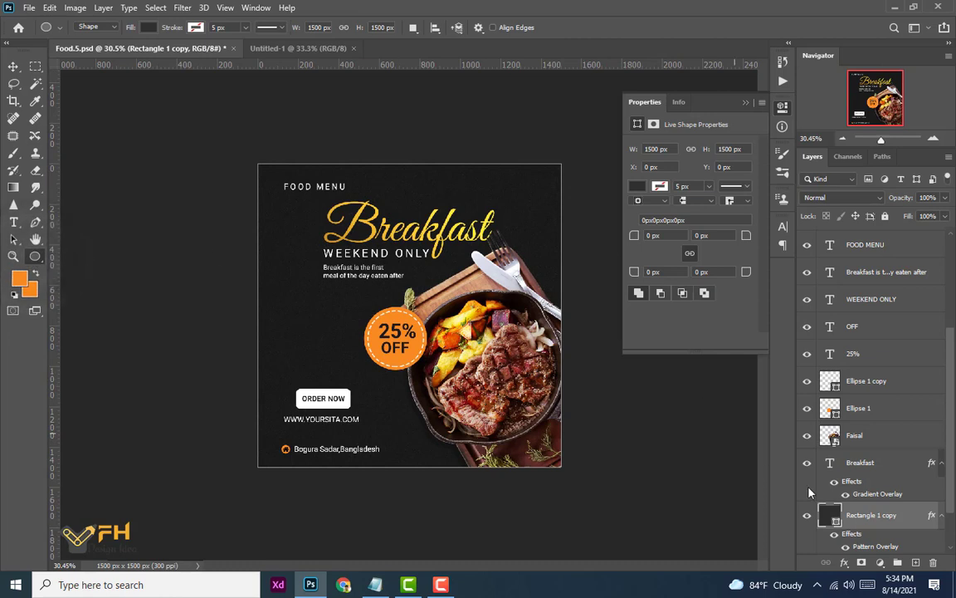
{"action": "scroll", "coordinate": [896, 392], "scroll_direction": "up", "scroll_amount": 3}
{"action": "left_click", "coordinate": [863, 246]}
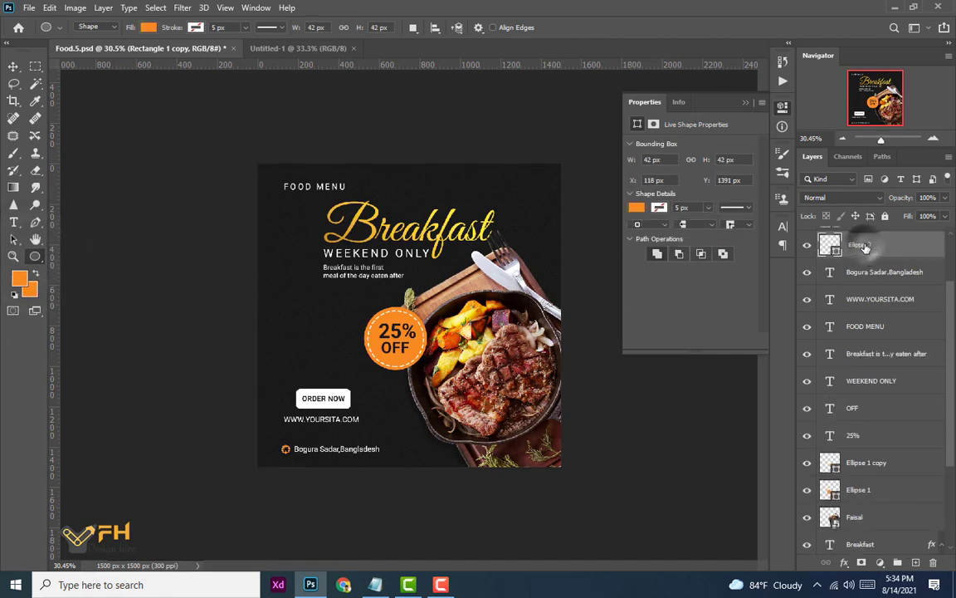
{"action": "scroll", "coordinate": [865, 246], "scroll_direction": "up", "scroll_amount": 3}
{"action": "left_click", "coordinate": [865, 241]}
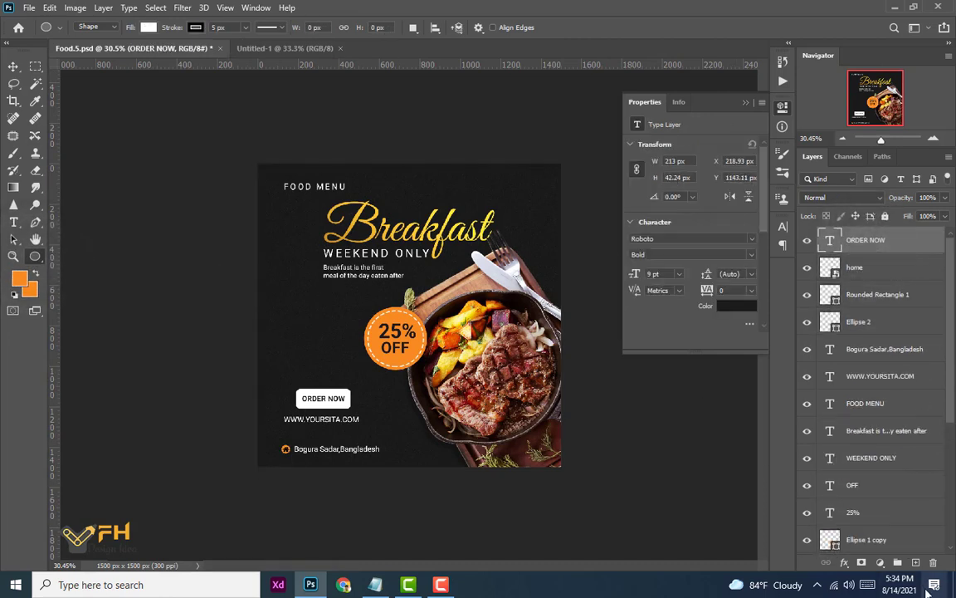
{"action": "left_click", "coordinate": [916, 562]}
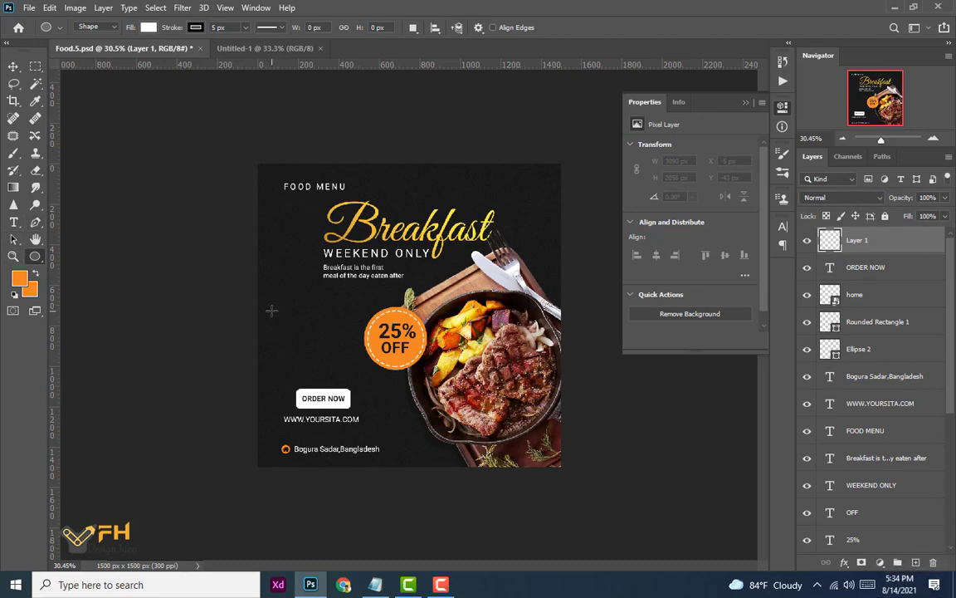
- Sample the poster's dark background as the foreground color for the Ellipse tool
{"action": "left_click", "coordinate": [275, 309]}
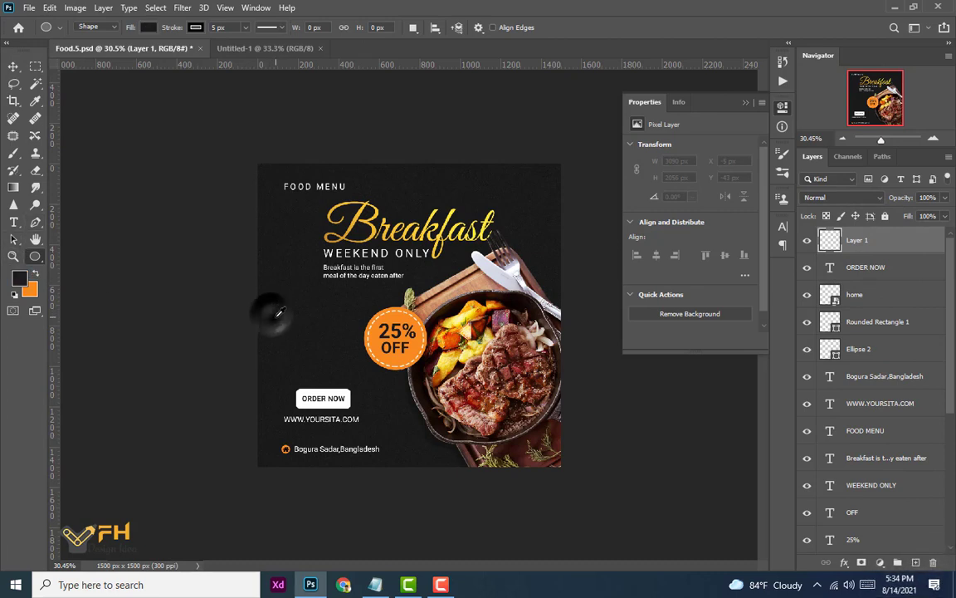
{"action": "left_click", "coordinate": [37, 271]}
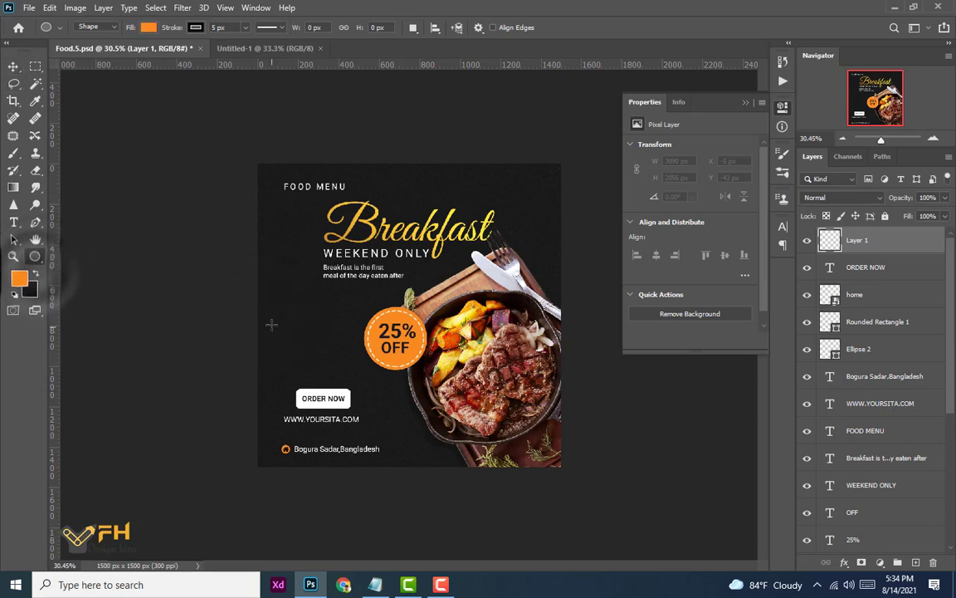
{"action": "left_click", "coordinate": [268, 310]}
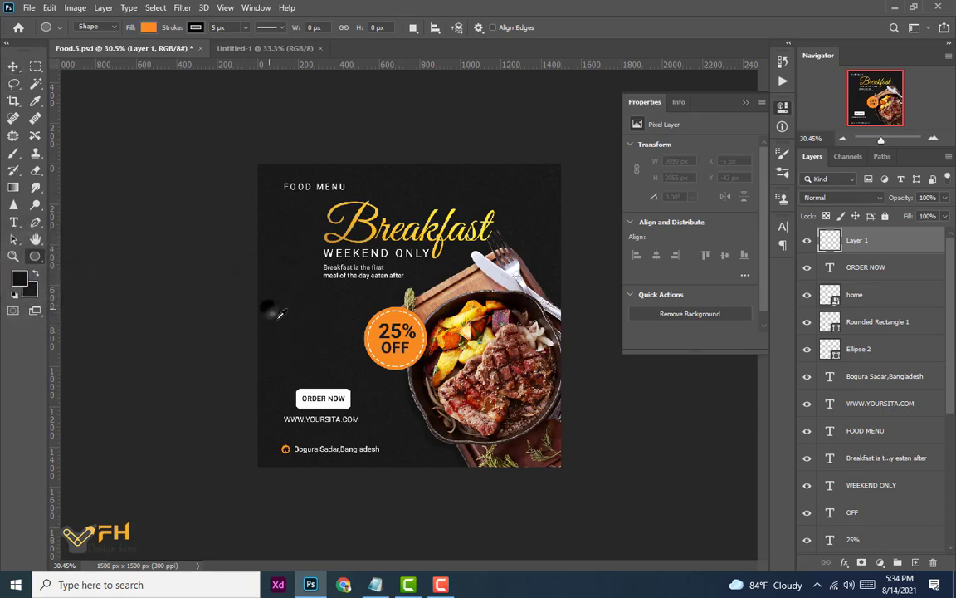
{"action": "left_click", "coordinate": [13, 64]}
{"action": "left_click", "coordinate": [35, 257]}
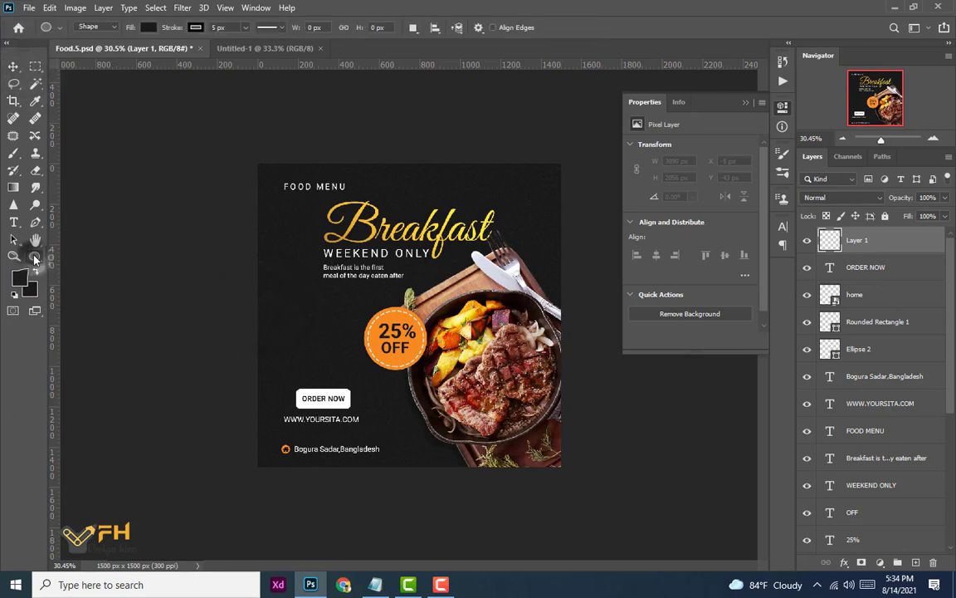
{"action": "left_click", "coordinate": [110, 295]}
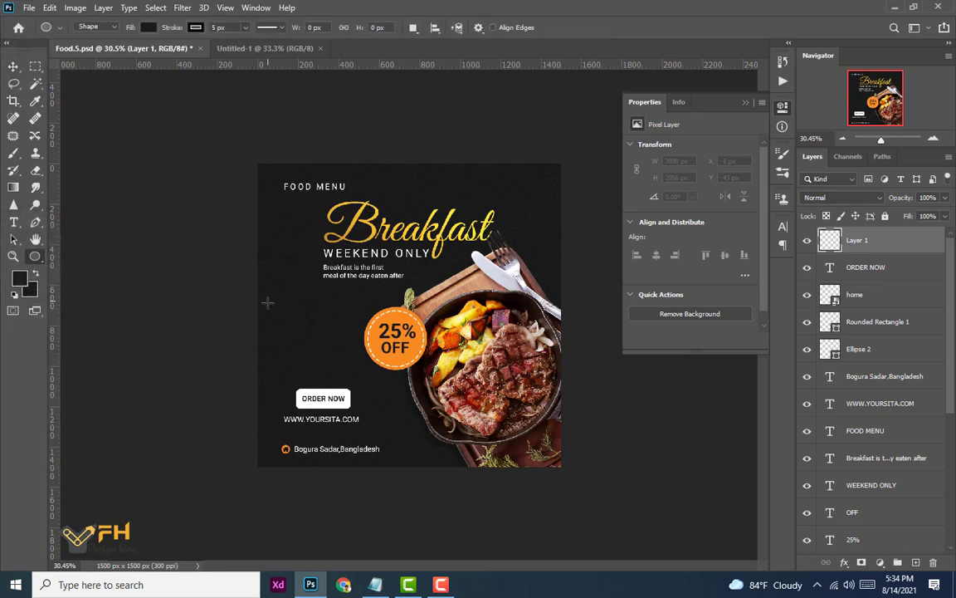
- Draw a circle about 43 px wide near the poster's left edge, with a white fill and no stroke
{"action": "scroll", "coordinate": [265, 315], "scroll_direction": "up", "scroll_amount": 3}
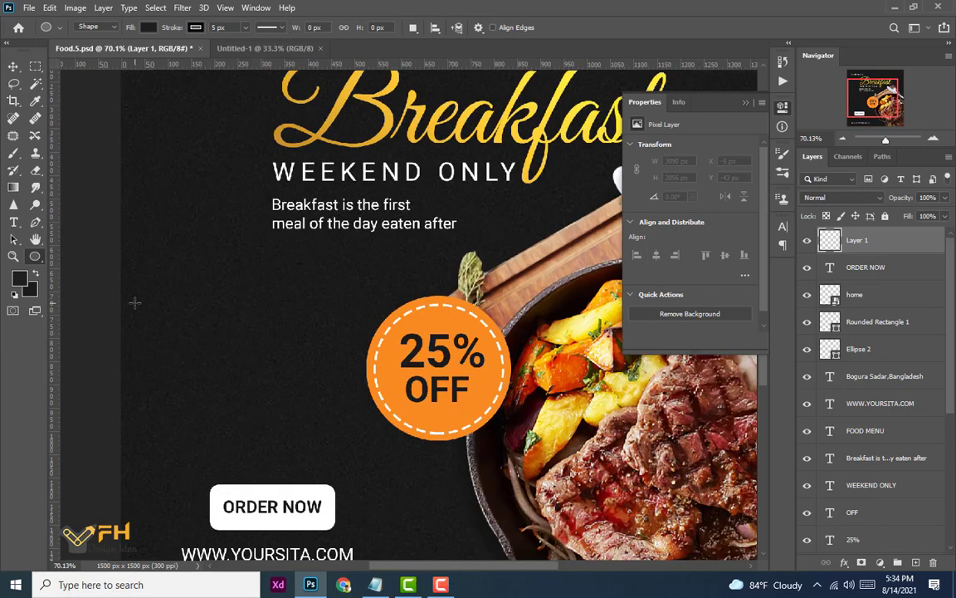
{"action": "left_click_drag", "start_coordinate": [133, 303], "coordinate": [154, 320]}
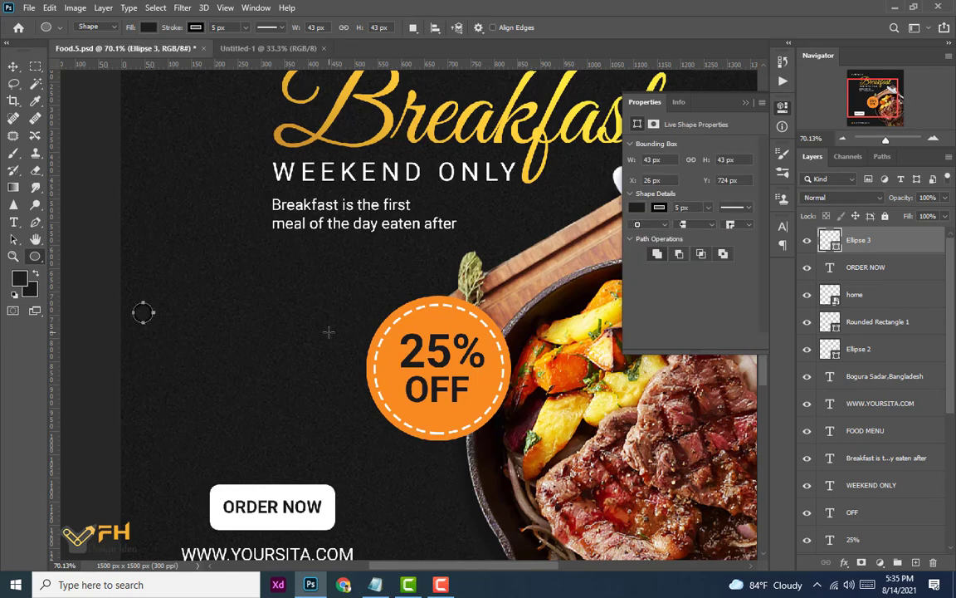
{"action": "left_click", "coordinate": [636, 208]}
{"action": "left_click", "coordinate": [639, 278]}
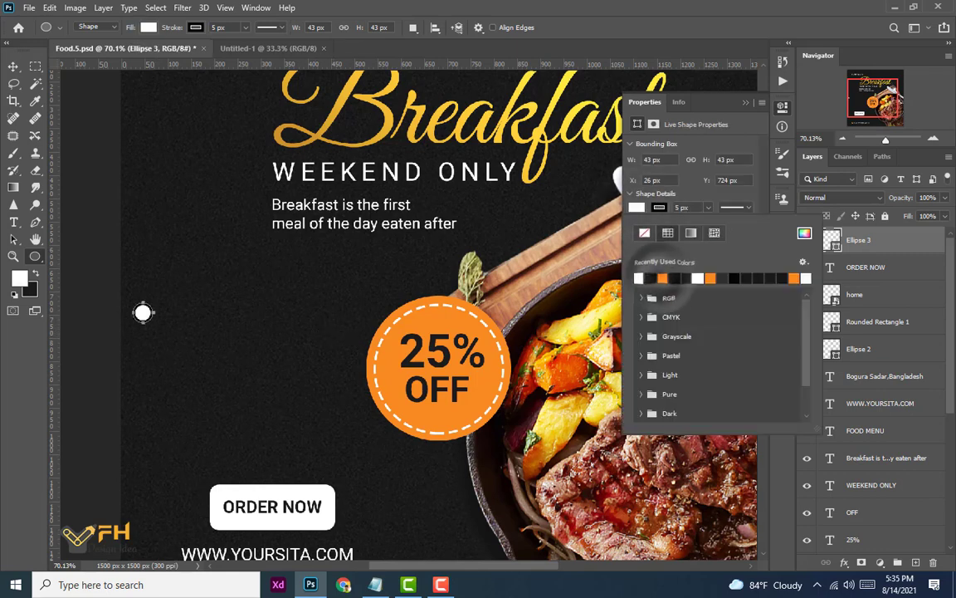
{"action": "left_click", "coordinate": [659, 207]}
{"action": "left_click", "coordinate": [644, 233]}
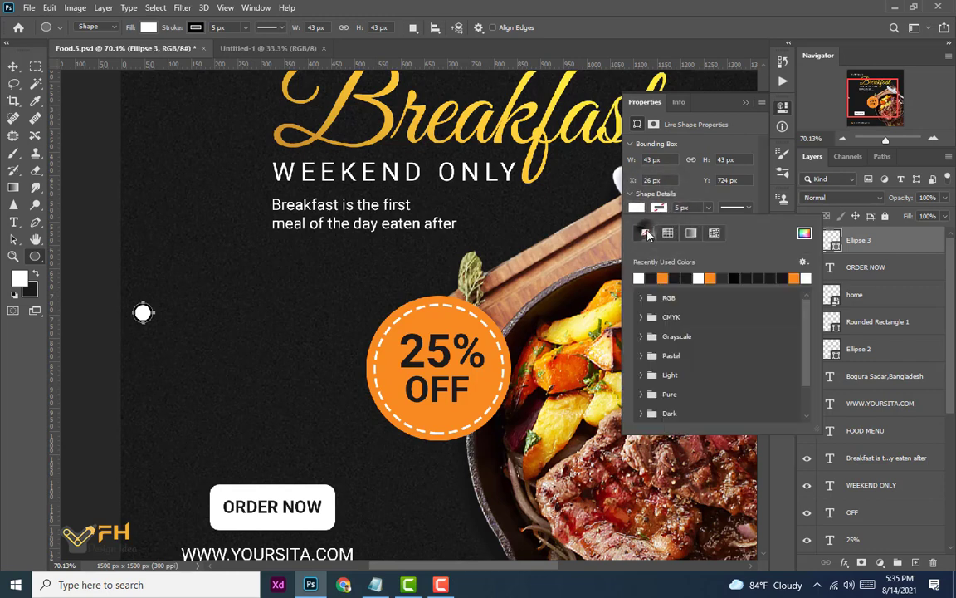
{"action": "left_click", "coordinate": [13, 66]}
{"action": "left_click", "coordinate": [194, 319]}
- Scale the white circle down to about 34 px and duplicate it directly below the original
{"action": "scroll", "coordinate": [193, 319], "scroll_direction": "down", "scroll_amount": 3}
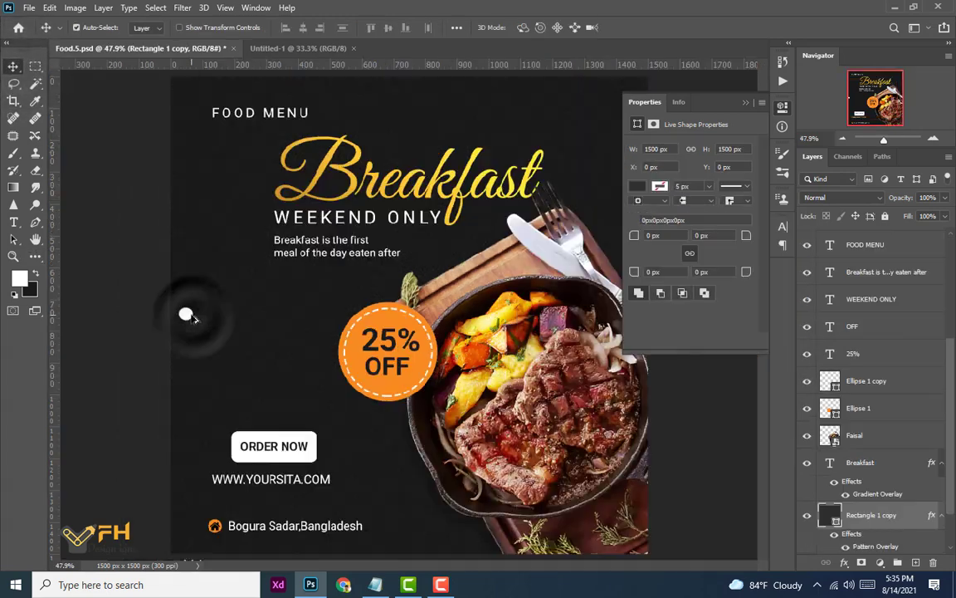
{"action": "scroll", "coordinate": [268, 345], "scroll_direction": "down", "scroll_amount": 1}
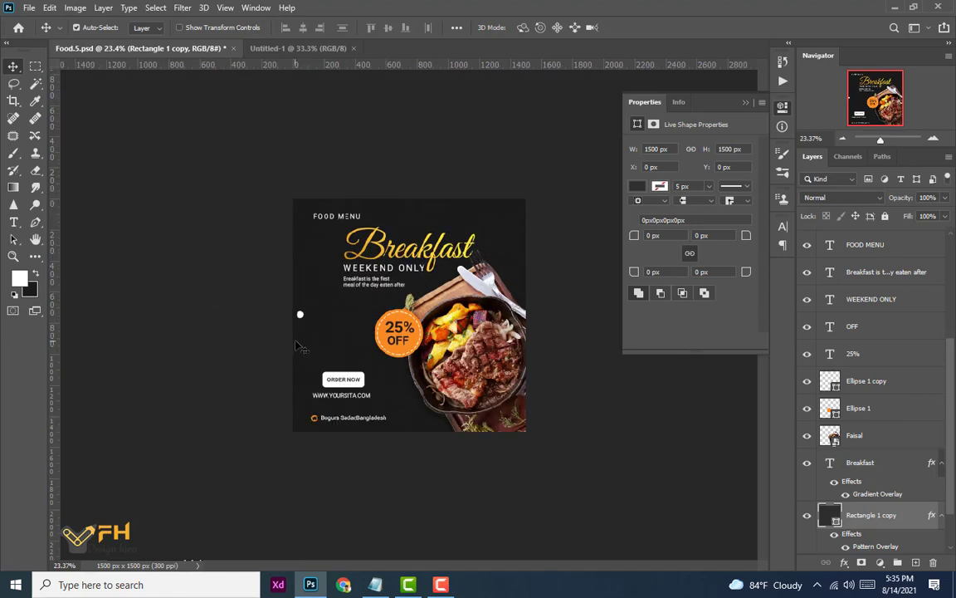
{"action": "scroll", "coordinate": [249, 332], "scroll_direction": "up", "scroll_amount": 4}
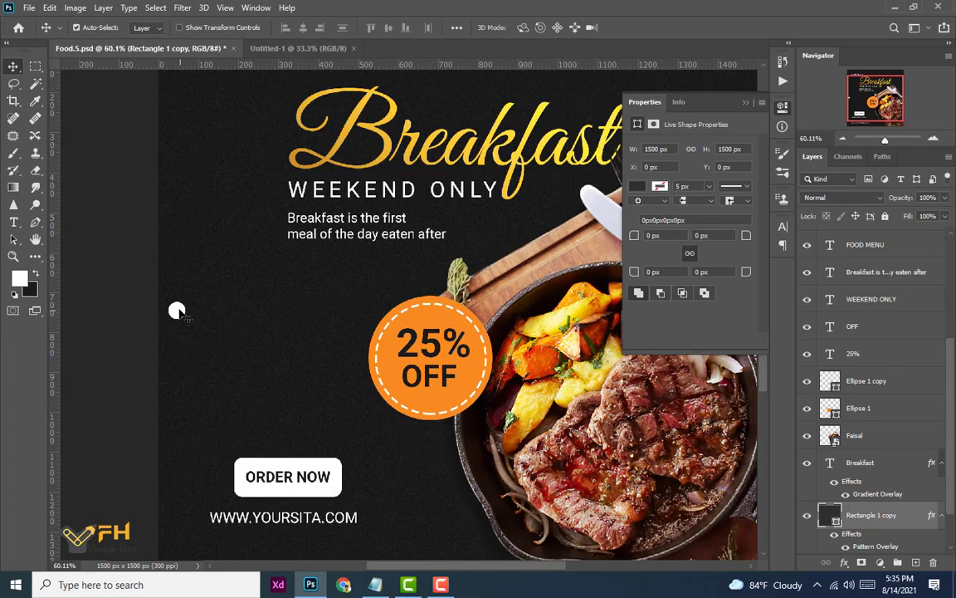
{"action": "left_click", "coordinate": [180, 312]}
{"action": "key", "text": "ctrl+t"}
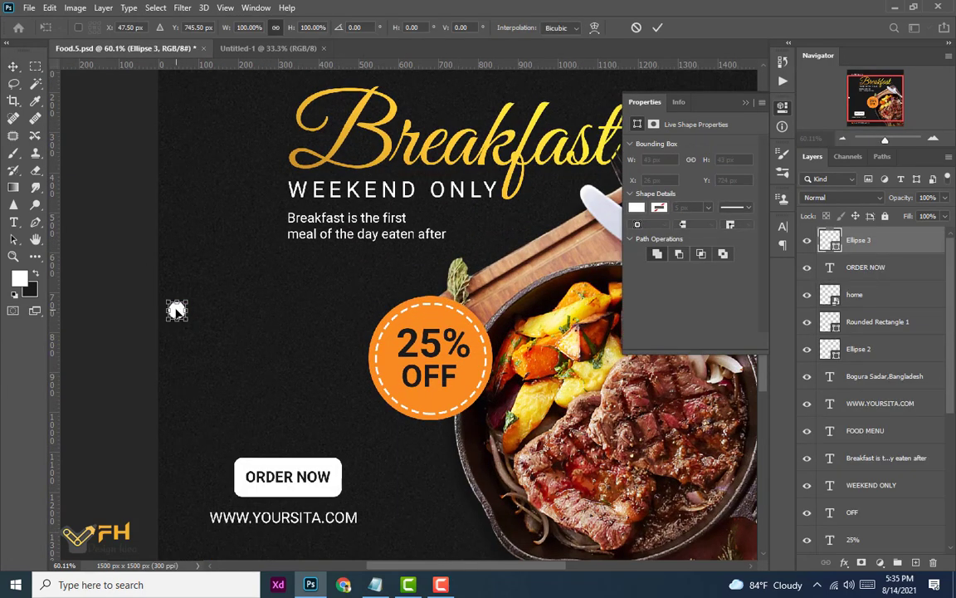
{"action": "left_click_drag", "start_coordinate": [166, 299], "coordinate": [175, 331]}
{"action": "key", "text": "ctrl+z"}
{"action": "key", "text": "Return"}
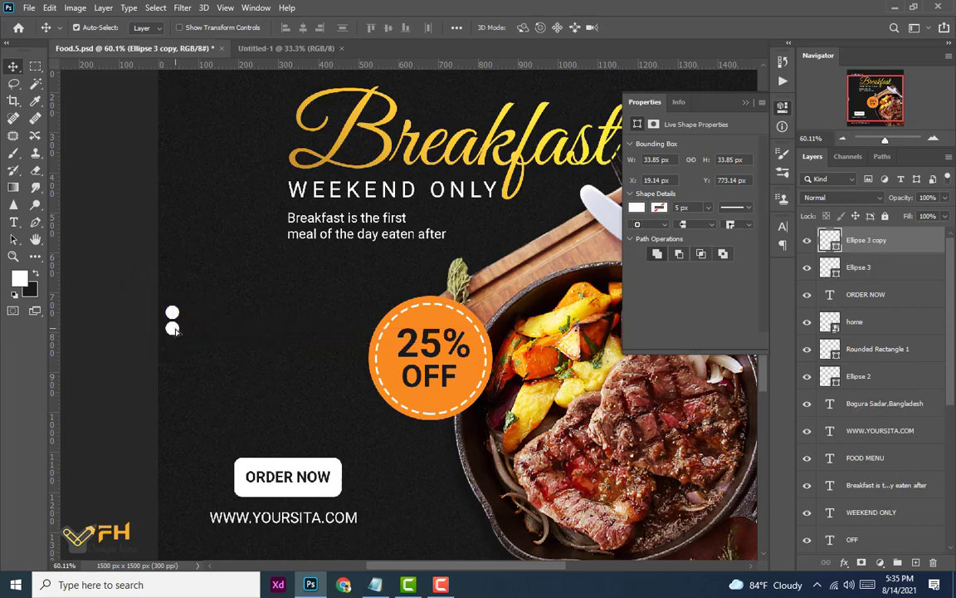
- Duplicate the white dot downward into an evenly spaced column of four and merge the four shapes into one layer
{"action": "key", "text": "Down"}
{"action": "left_click_drag", "start_coordinate": [172, 329], "coordinate": [175, 370]}
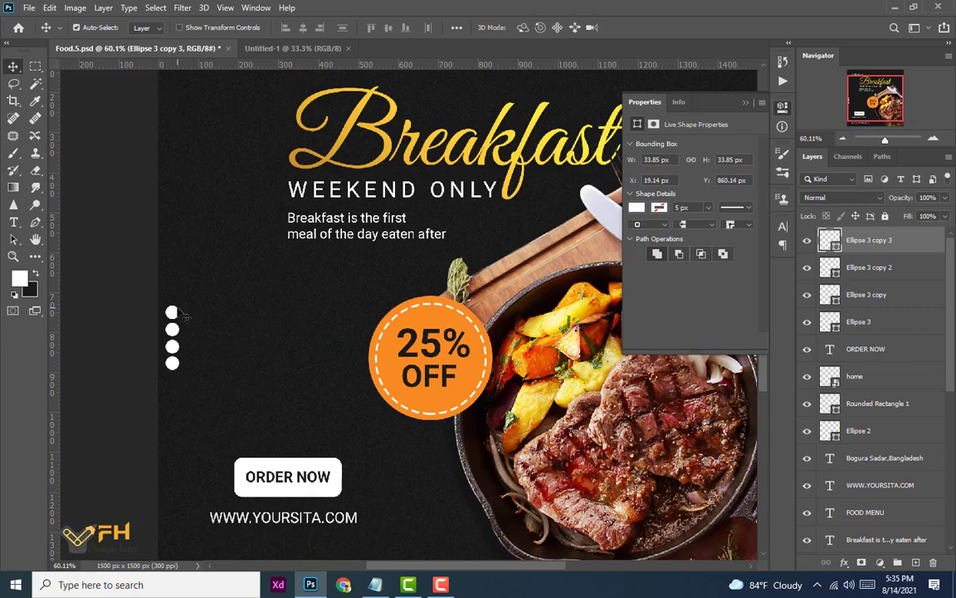
{"action": "left_click", "coordinate": [863, 325], "text": "shift"}
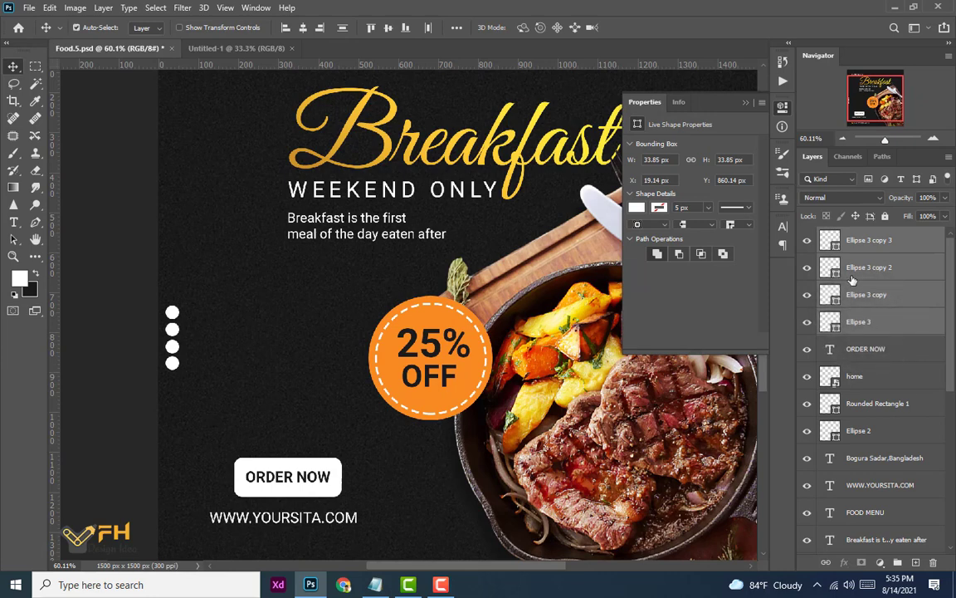
{"action": "right_click", "coordinate": [852, 282]}
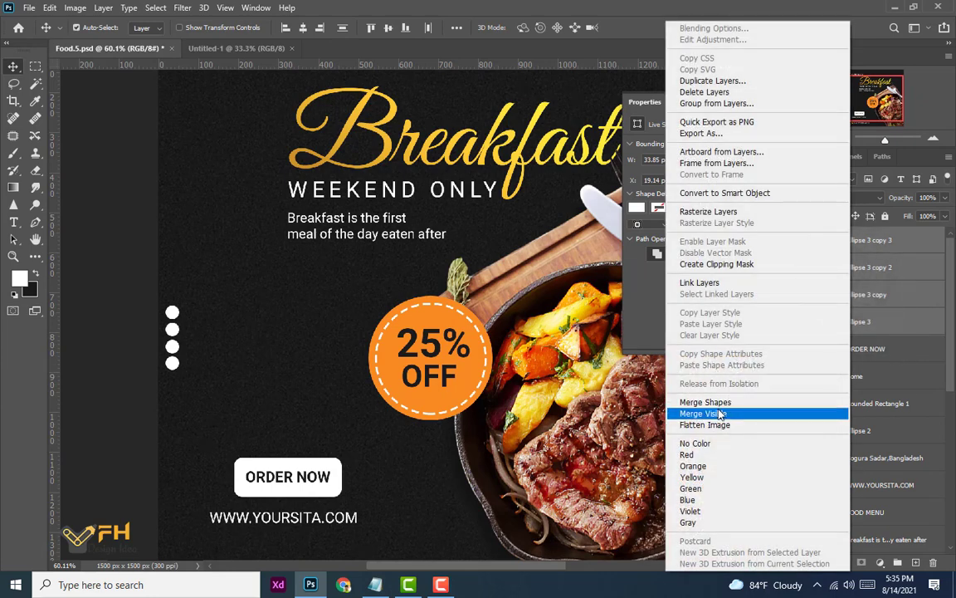
{"action": "left_click", "coordinate": [706, 402]}
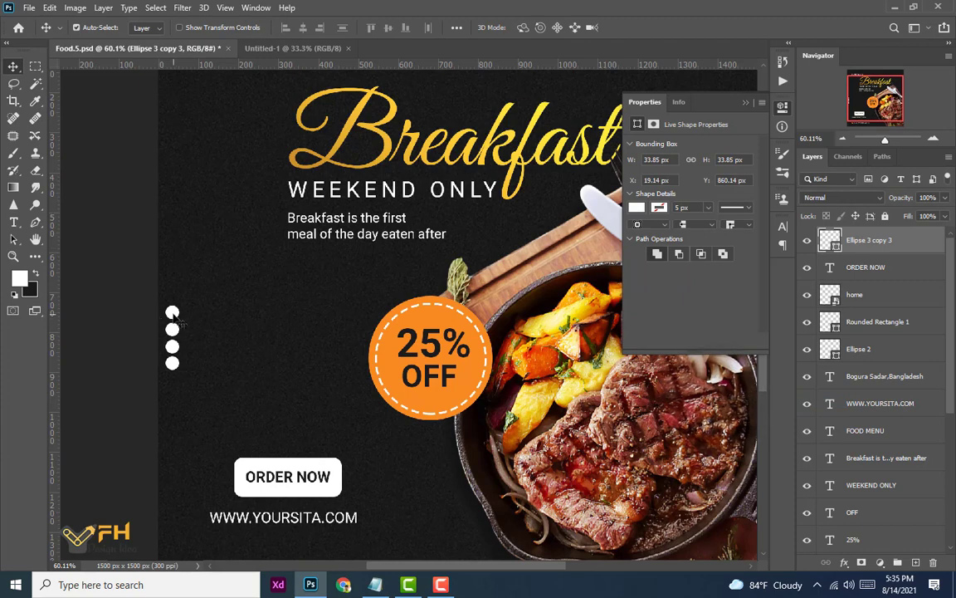
- Duplicate the dot column twice to the right to form three columns, and nudge the last column left to even the spacing
{"action": "left_click_drag", "start_coordinate": [172, 314], "coordinate": [190, 316]}
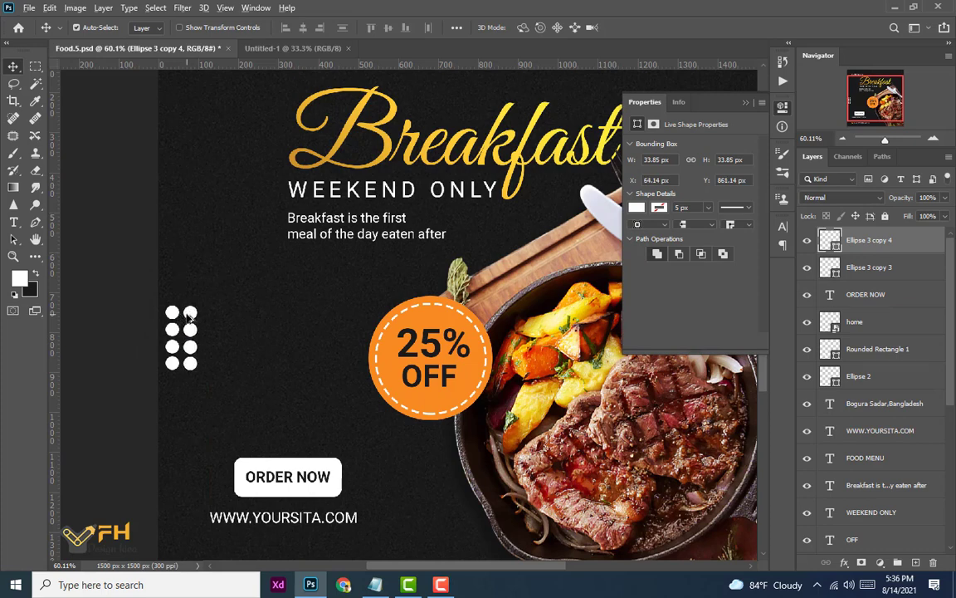
{"action": "left_click_drag", "start_coordinate": [192, 313], "coordinate": [212, 310]}
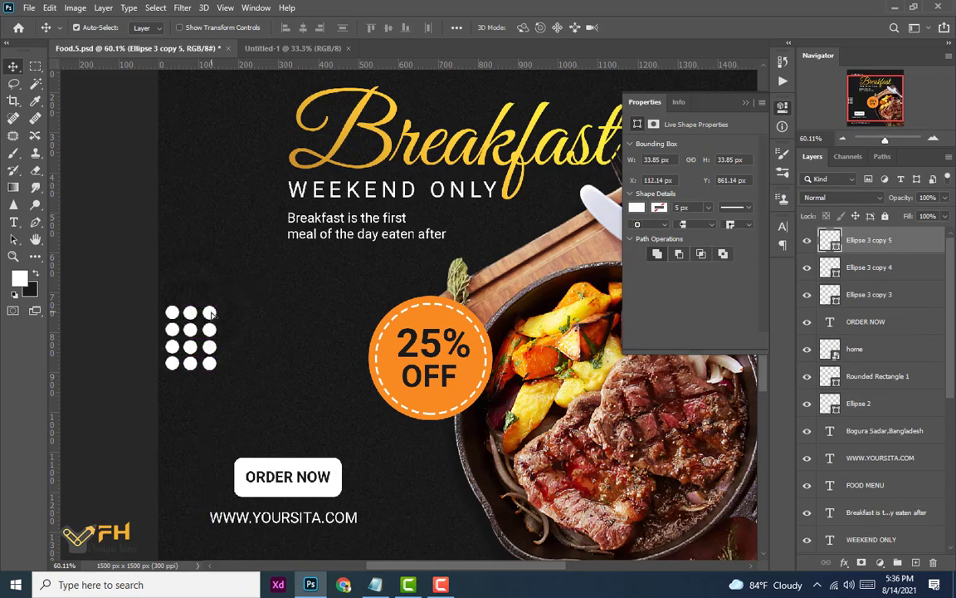
{"action": "key", "text": "Left"}
{"action": "key", "text": "Left"}
{"action": "key", "text": "Left"}
{"action": "key", "text": "Left"}
{"action": "scroll", "coordinate": [218, 317], "scroll_direction": "down", "scroll_amount": 3}
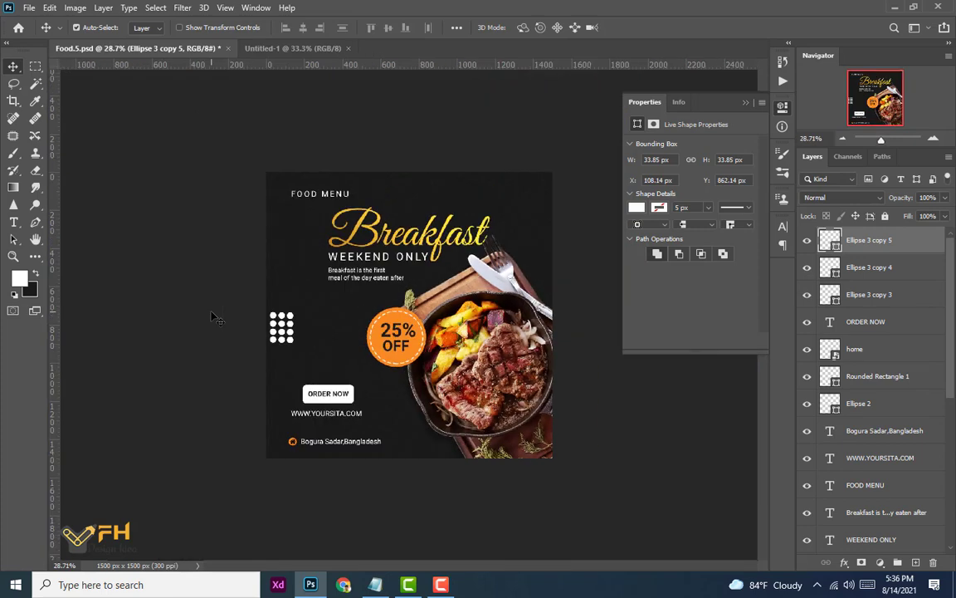
{"action": "scroll", "coordinate": [303, 363], "scroll_direction": "up", "scroll_amount": 4}
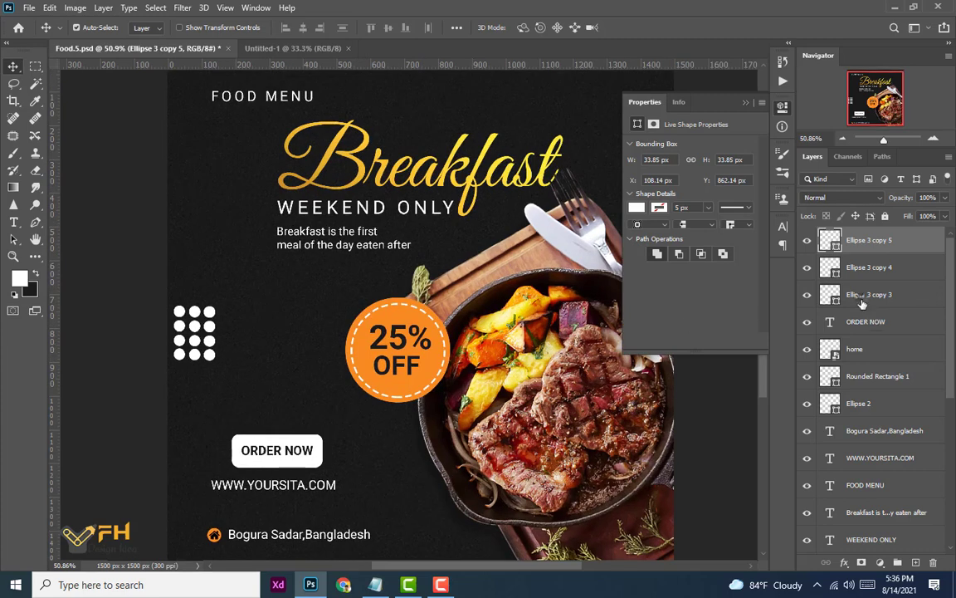
- Merge the three dot columns into one layer and nudge the grid 16 px left, close to the poster's left edge
{"action": "left_click", "coordinate": [862, 296], "text": "shift"}
{"action": "right_click", "coordinate": [861, 246]}
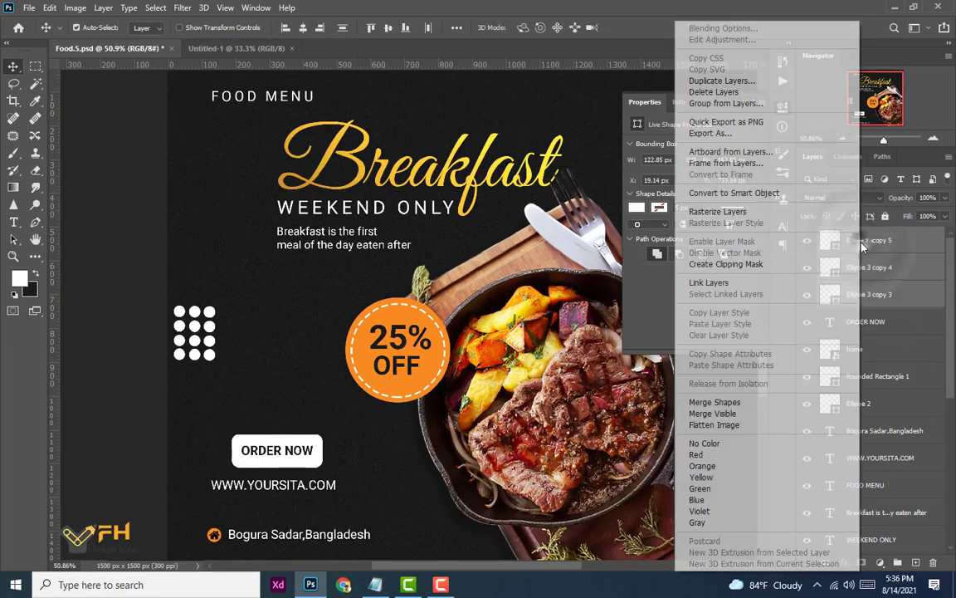
{"action": "left_click", "coordinate": [714, 402]}
{"action": "key", "text": "Left"}
{"action": "key", "text": "Left"}
{"action": "key", "text": "Left"}
{"action": "key", "text": "Left"}
{"action": "key", "text": "Left"}
{"action": "key", "text": "Left"}
{"action": "key", "text": "Left"}
{"action": "key", "text": "Left"}
{"action": "key", "text": "Left"}
{"action": "key", "text": "Left"}
{"action": "key", "text": "Left"}
{"action": "key", "text": "Left"}
{"action": "key", "text": "Left"}
{"action": "key", "text": "Left"}
{"action": "key", "text": "Left"}
{"action": "key", "text": "Left"}
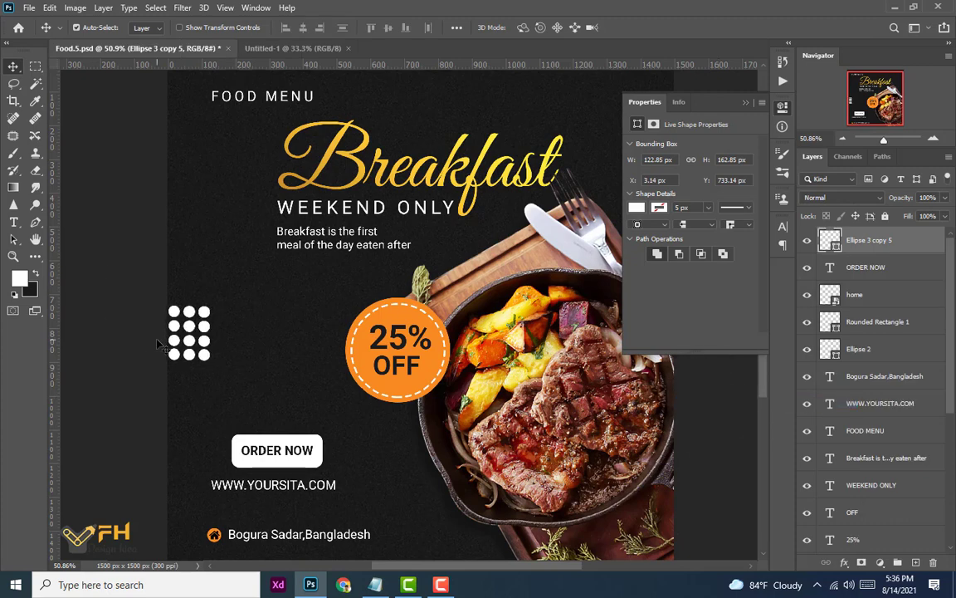
- Duplicate the dot grid to the poster's upper-right corner and rotate the copy about 89°, accepting the conversion to a regular path
{"action": "key", "text": "ctrl+minus"}
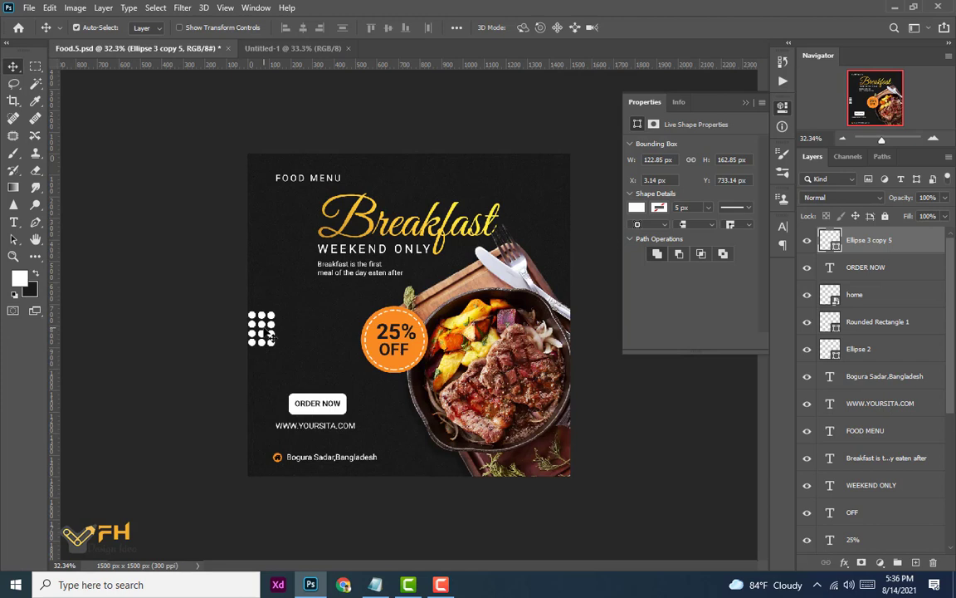
{"action": "left_click_drag", "start_coordinate": [270, 334], "coordinate": [548, 184]}
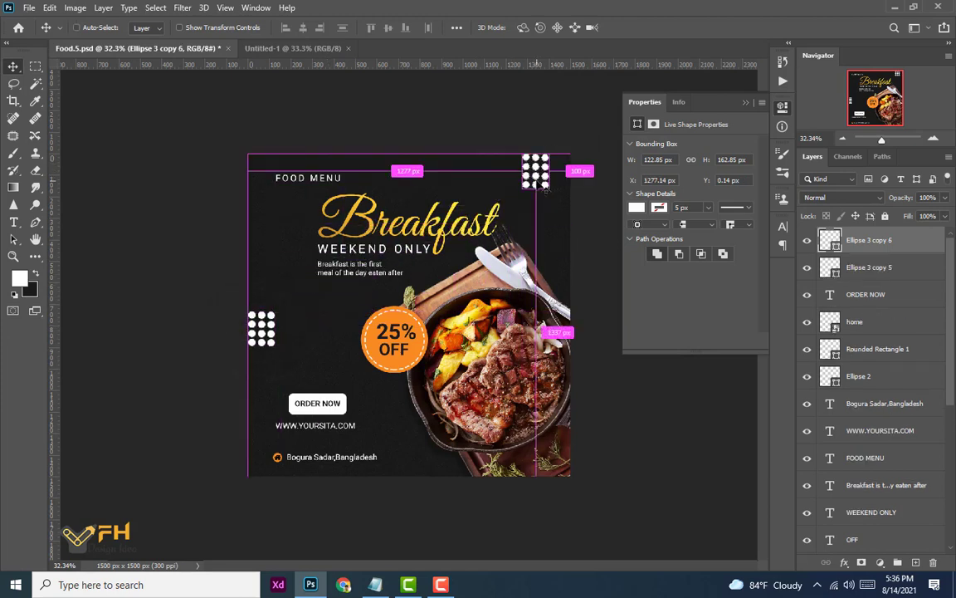
{"action": "key", "text": "ctrl+t"}
{"action": "left_click_drag", "start_coordinate": [559, 200], "coordinate": [508, 196]}
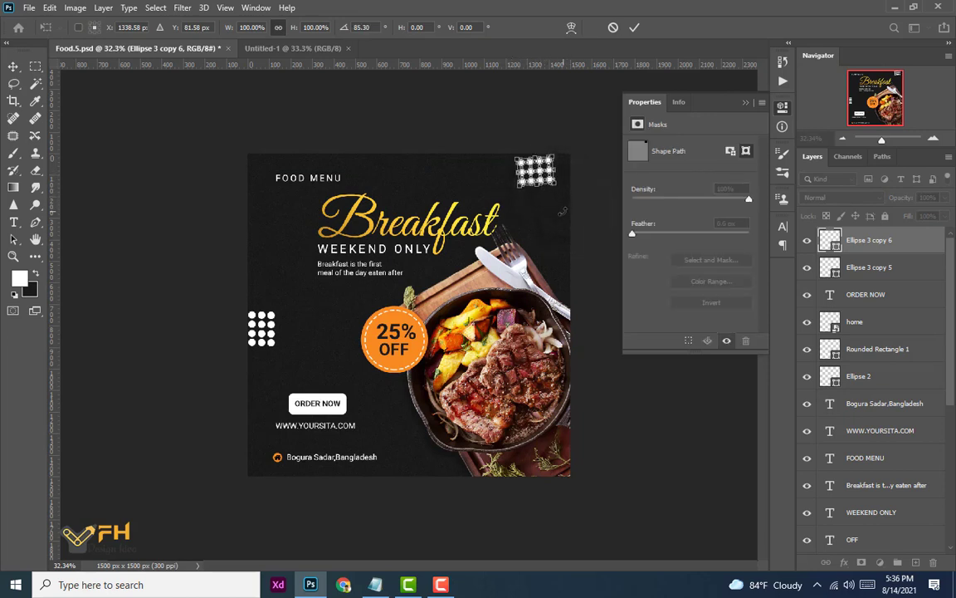
{"action": "left_click_drag", "start_coordinate": [567, 194], "coordinate": [569, 199]}
{"action": "scroll", "coordinate": [539, 190], "scroll_direction": "up", "scroll_amount": 4}
{"action": "scroll", "coordinate": [556, 165], "scroll_direction": "up", "scroll_amount": 1}
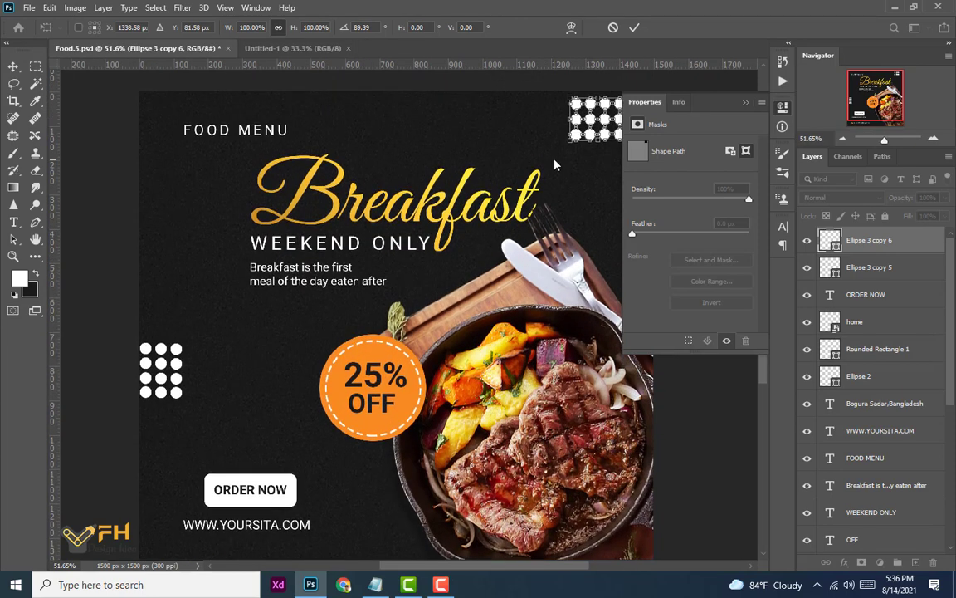
{"action": "key", "text": "alt+space"}
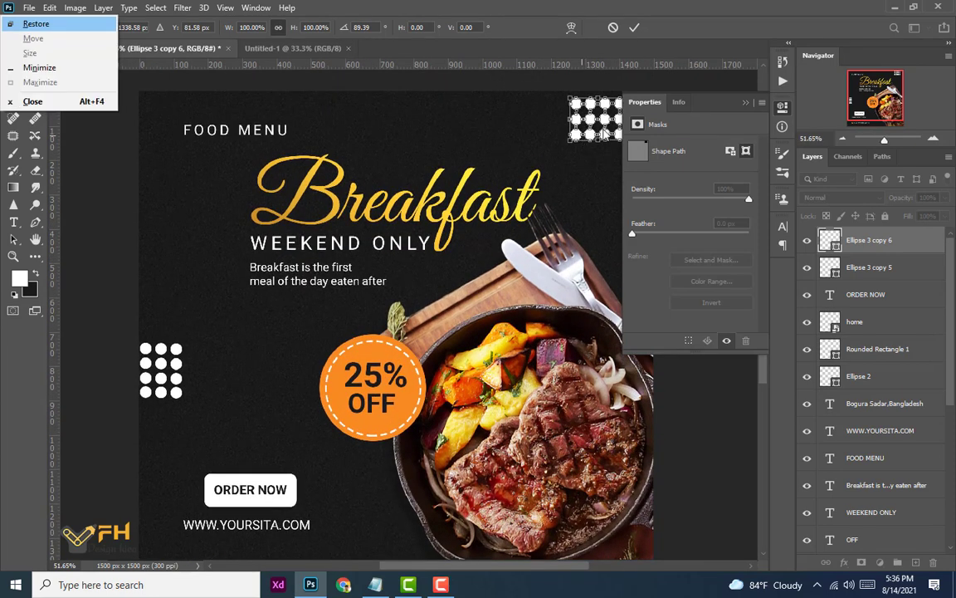
{"action": "key", "text": "Escape"}
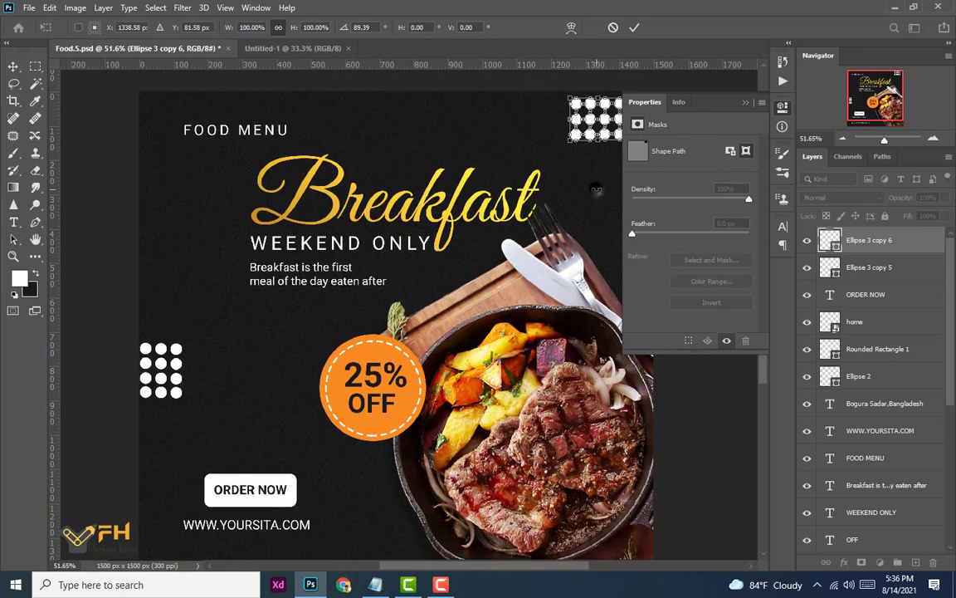
{"action": "left_click", "coordinate": [745, 102]}
{"action": "key", "text": "Return"}
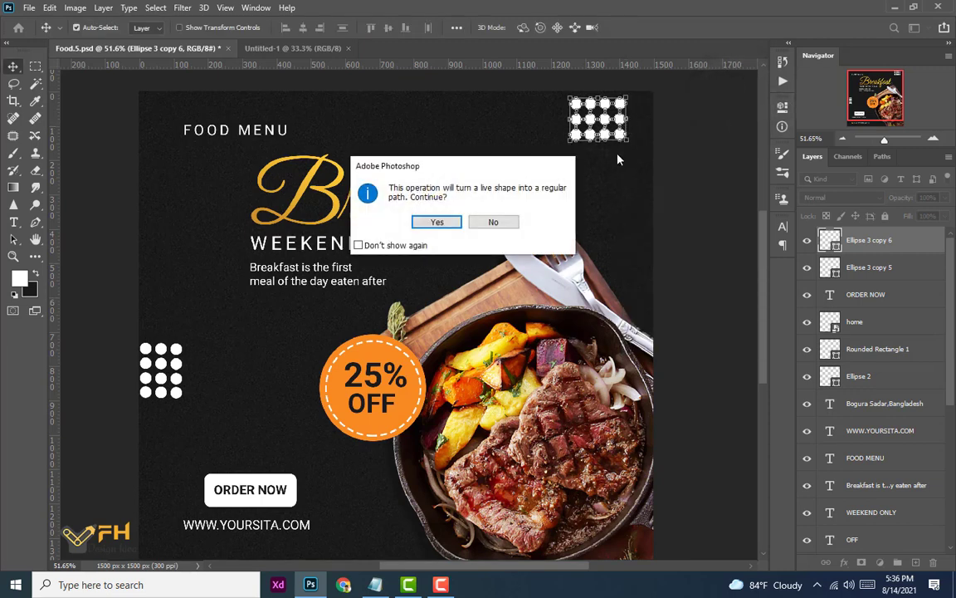
{"action": "left_click", "coordinate": [437, 222]}
- Move the rotated dot grid slightly up so it sits closer to the poster's top edge
{"action": "left_click", "coordinate": [604, 178]}
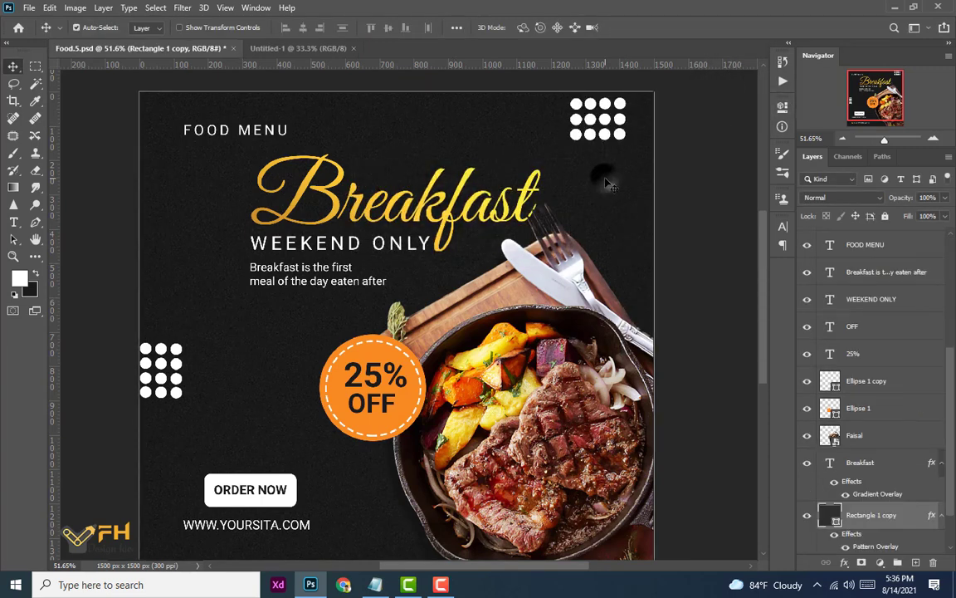
{"action": "left_click", "coordinate": [664, 308]}
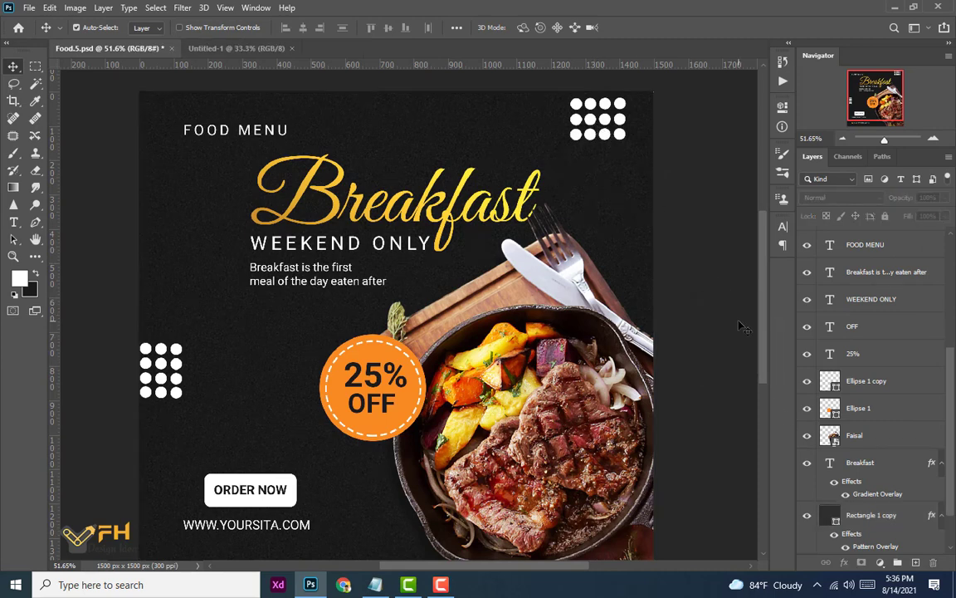
{"action": "scroll", "coordinate": [737, 325], "scroll_direction": "down", "scroll_amount": 1}
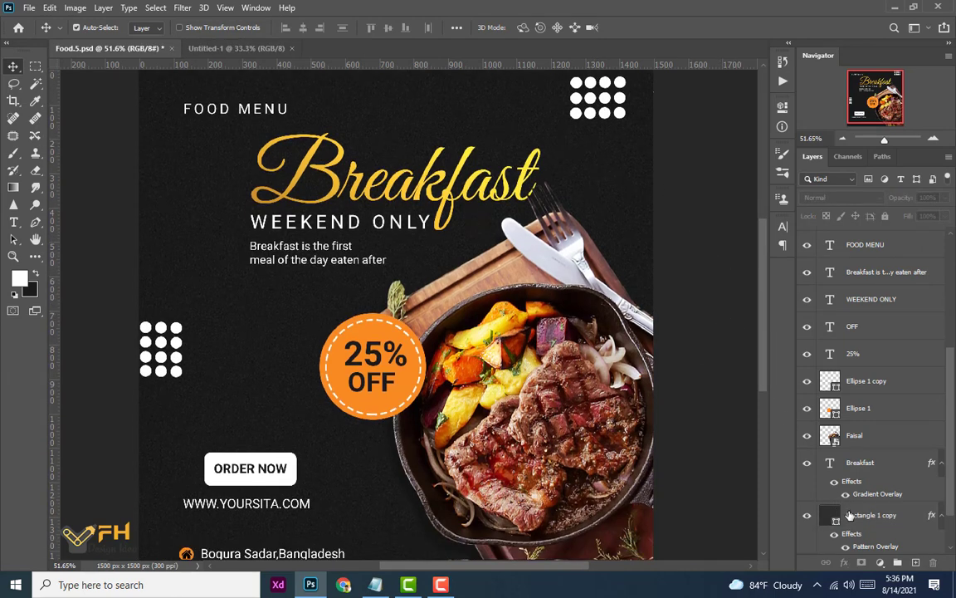
{"action": "left_click", "coordinate": [619, 98]}
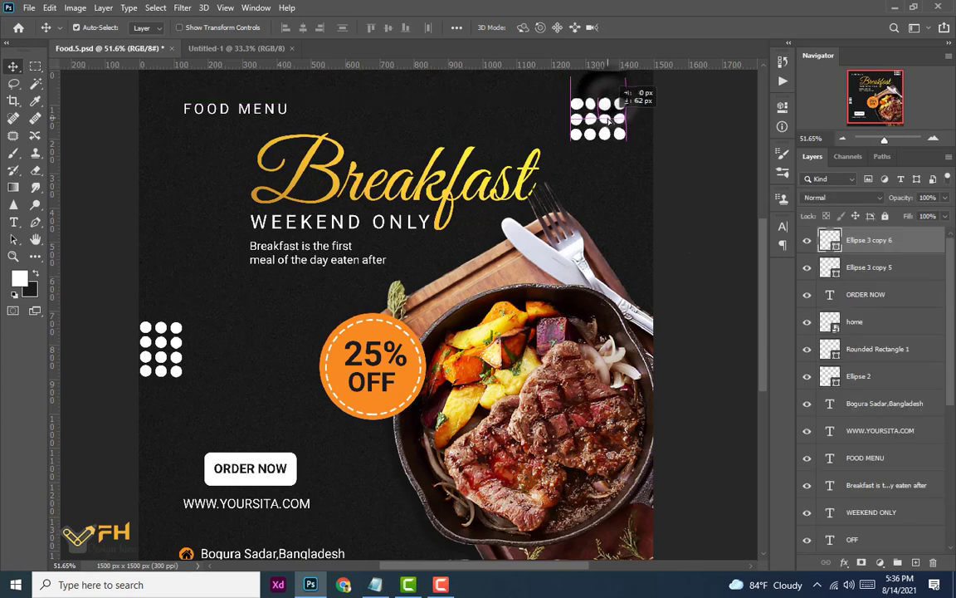
{"action": "scroll", "coordinate": [618, 98], "scroll_direction": "up", "scroll_amount": 2}
{"action": "left_click_drag", "start_coordinate": [613, 152], "coordinate": [605, 125]}
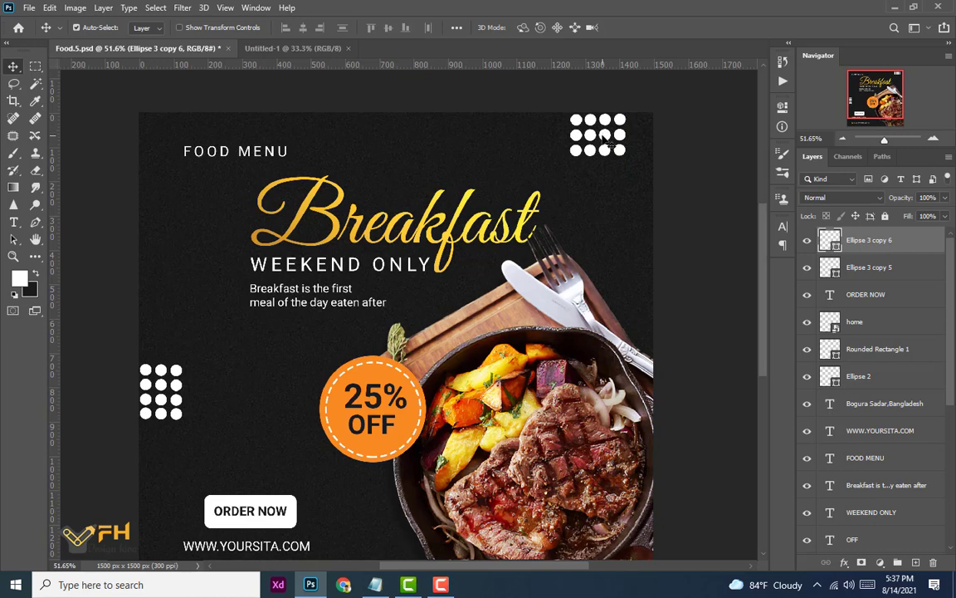
- Select both dot grids and set their opacity and fill to 50%
{"action": "left_click", "coordinate": [603, 135]}
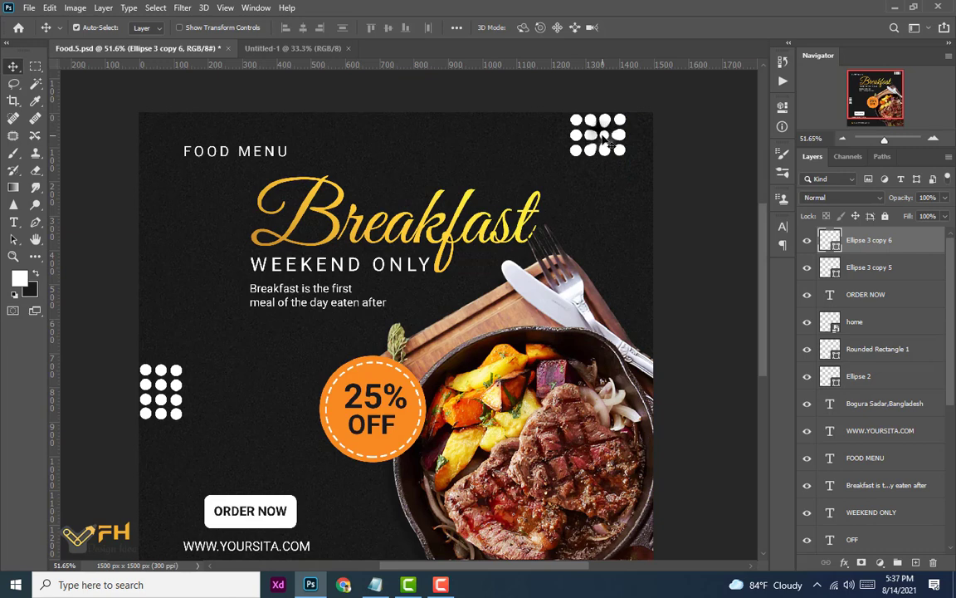
{"action": "left_click", "coordinate": [162, 393], "text": "shift"}
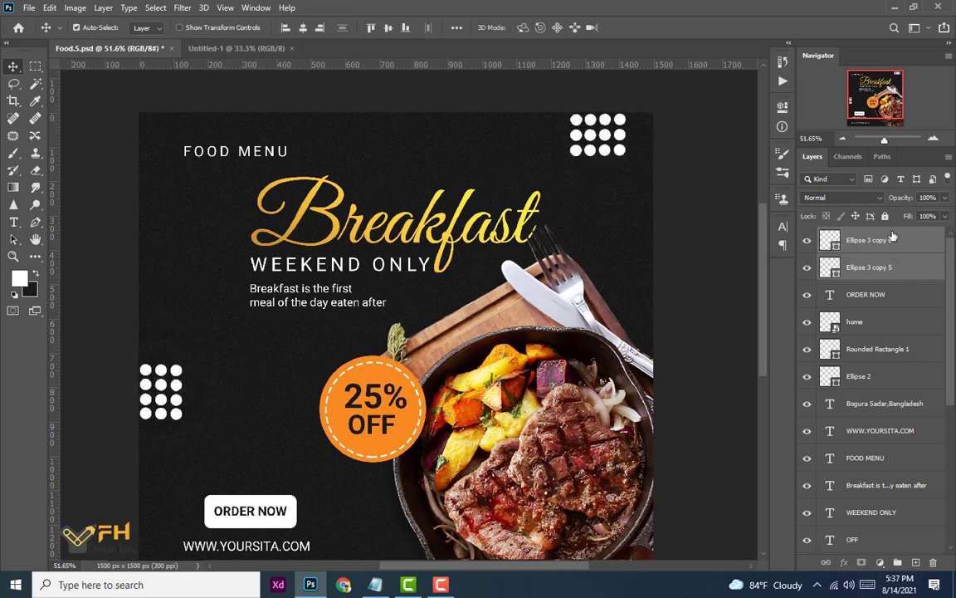
{"action": "left_click", "coordinate": [944, 198]}
{"action": "left_click_drag", "start_coordinate": [943, 215], "coordinate": [913, 216]}
{"action": "mouse_move", "coordinate": [915, 216]}
{"action": "left_mouse_down"}
{"action": "mouse_move", "coordinate": [918, 200]}
{"action": "mouse_move", "coordinate": [901, 205]}
{"action": "left_mouse_up"}
{"action": "type", "text": "50"}
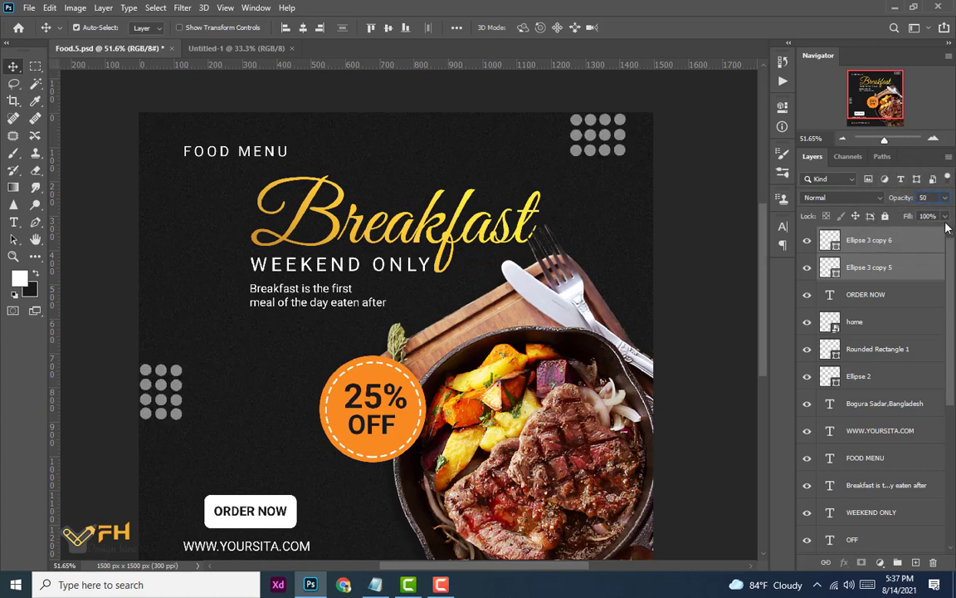
{"action": "left_click", "coordinate": [944, 215]}
{"action": "left_click_drag", "start_coordinate": [923, 231], "coordinate": [871, 220]}
{"action": "type", "text": "50"}
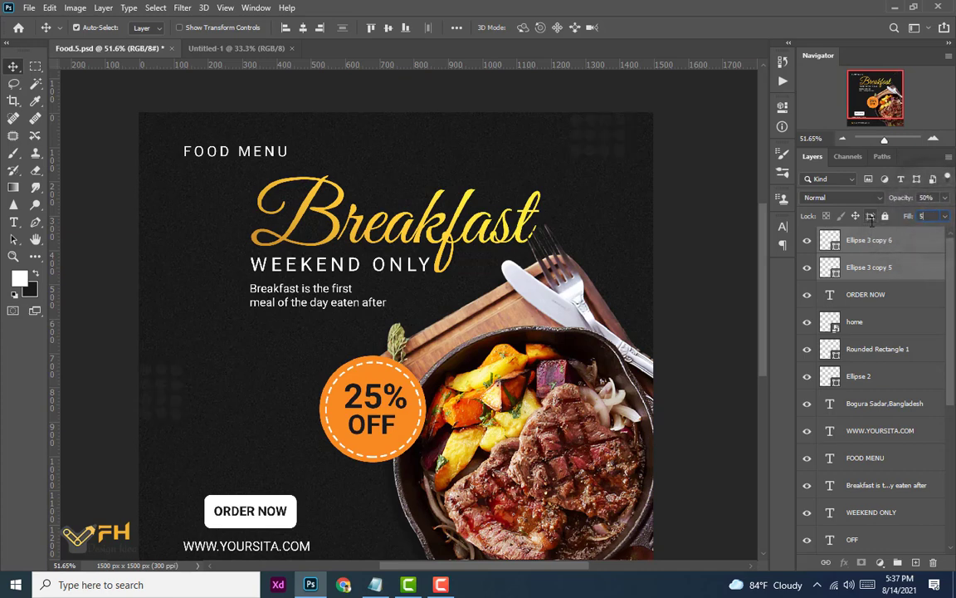
- Draw a small filled triangle with the Pen tool on a new layer, between the left dot grid and the 25% OFF badge
{"action": "scroll", "coordinate": [649, 194], "scroll_direction": "down", "scroll_amount": 5}
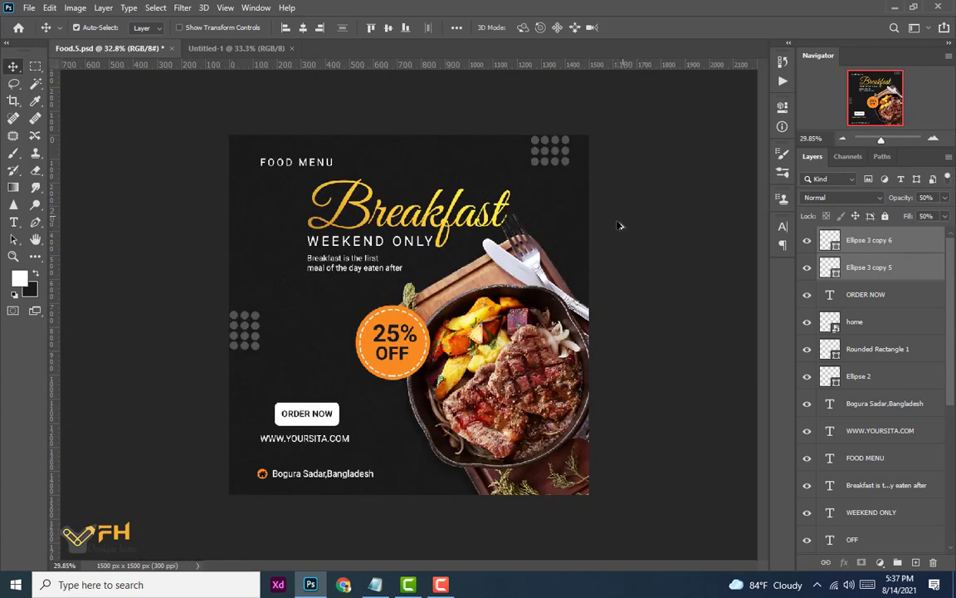
{"action": "scroll", "coordinate": [387, 303], "scroll_direction": "up", "scroll_amount": 4}
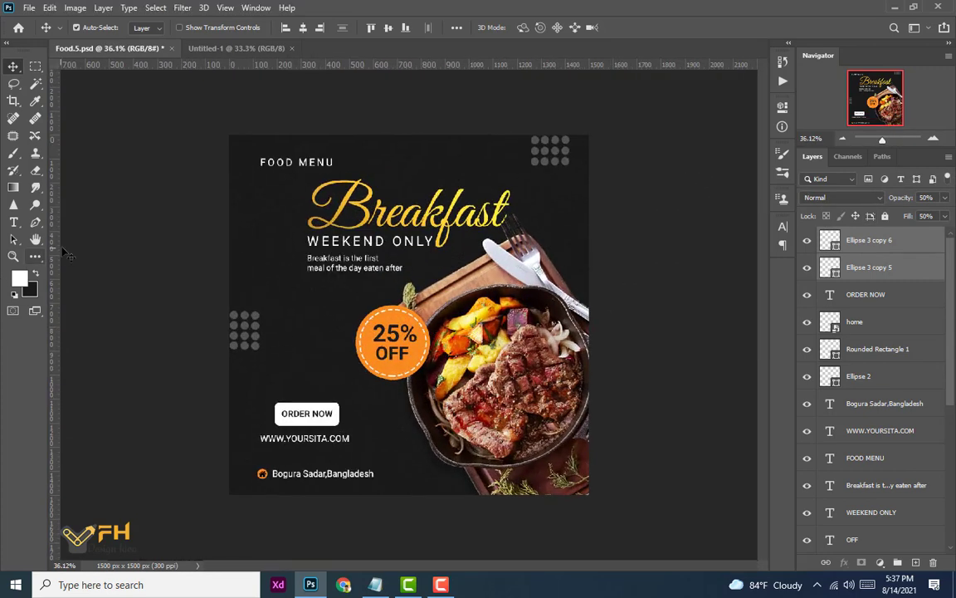
{"action": "left_click", "coordinate": [34, 224]}
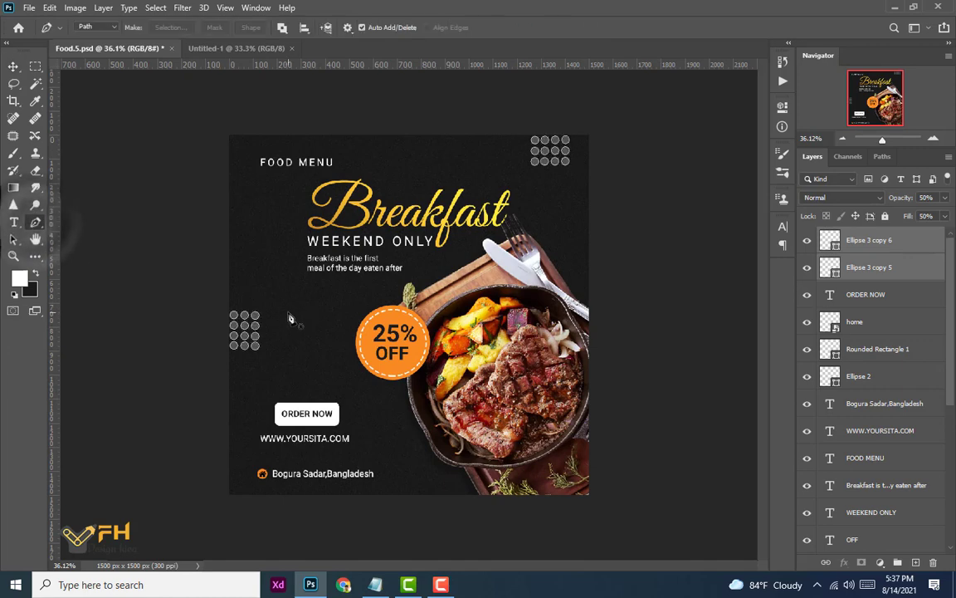
{"action": "scroll", "coordinate": [297, 332], "scroll_direction": "up", "scroll_amount": 5}
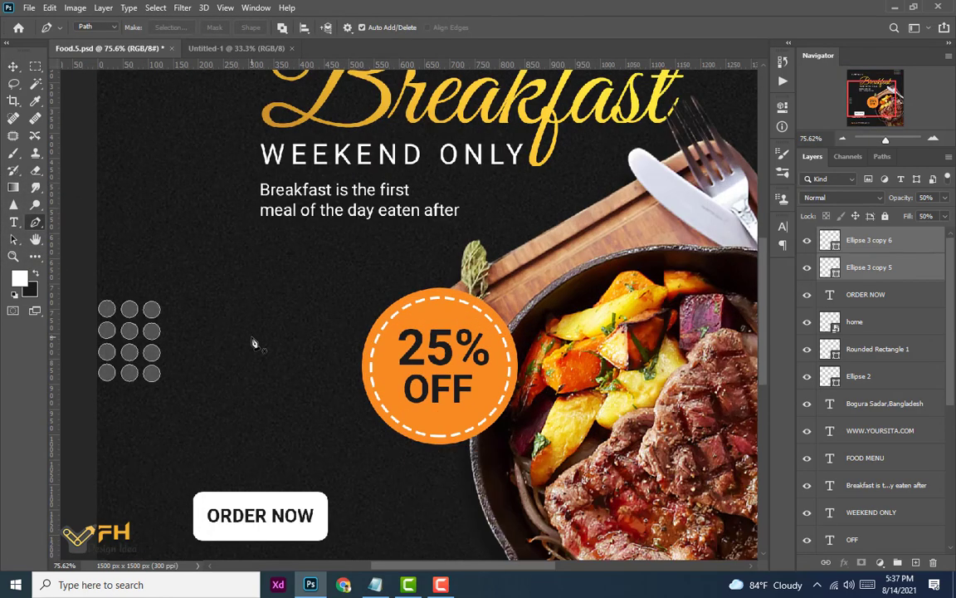
{"action": "left_click", "coordinate": [279, 320]}
{"action": "left_click", "coordinate": [278, 349]}
{"action": "left_click", "coordinate": [253, 338]}
{"action": "left_click", "coordinate": [914, 562]}
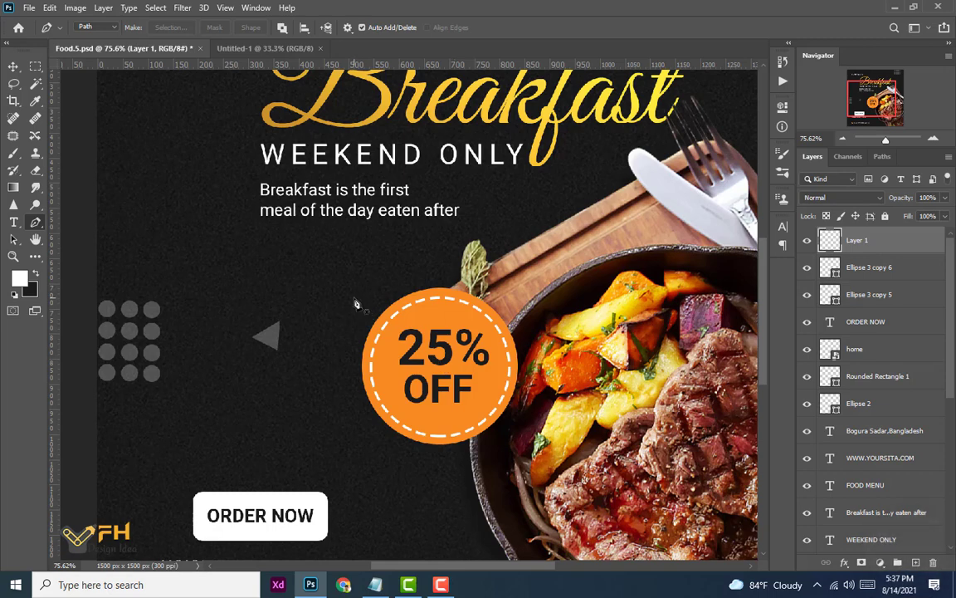
- Try to move the triangle toward the 25% OFF badge, and undo back to before the triangle was drawn
{"action": "left_click", "coordinate": [13, 66]}
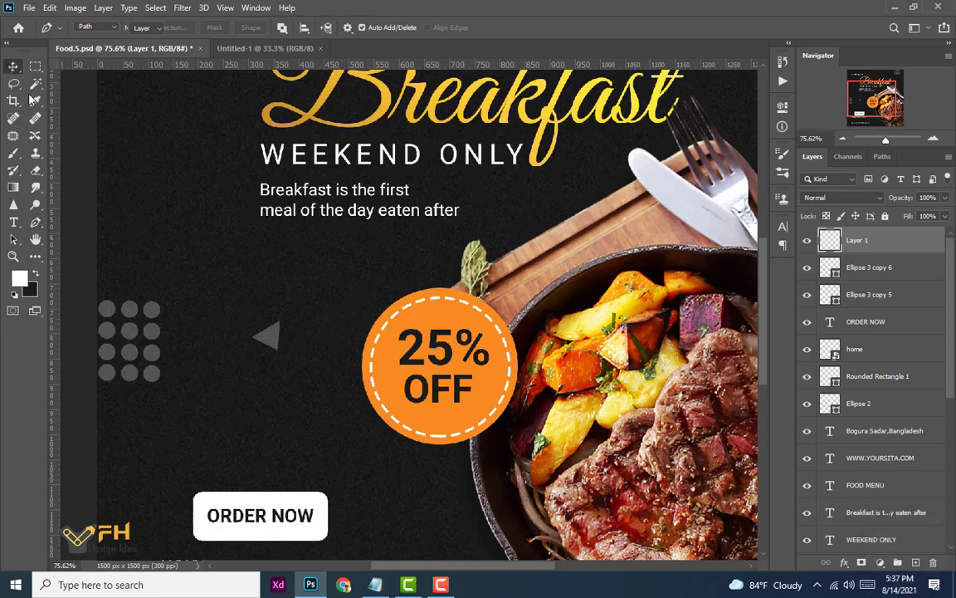
{"action": "left_click_drag", "start_coordinate": [269, 332], "coordinate": [326, 346]}
{"action": "scroll", "coordinate": [275, 340], "scroll_direction": "down", "scroll_amount": 5}
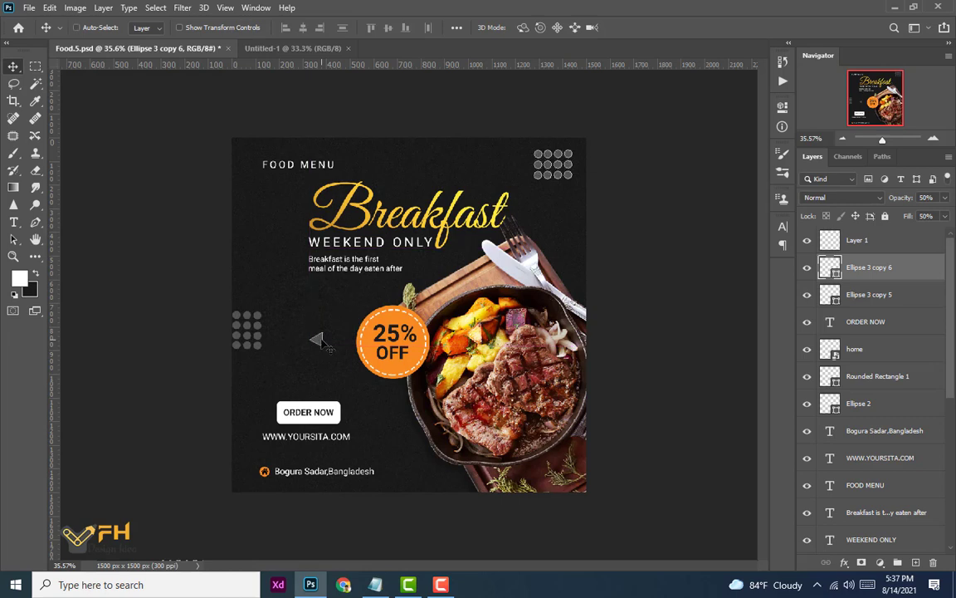
{"action": "key", "text": "ctrl+z"}
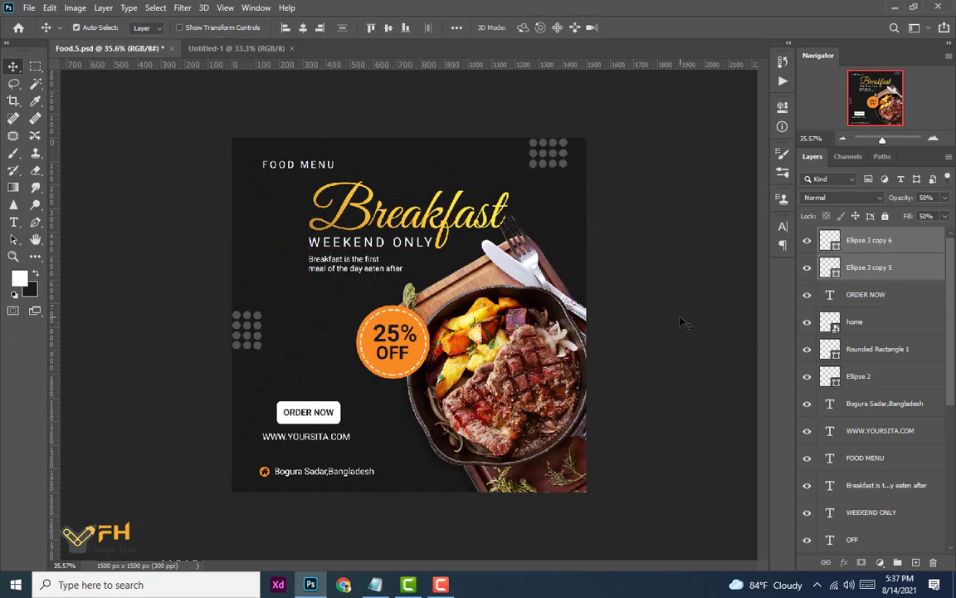
- On a new layer, draw a triangle about 104 px wide beside the left dot grid with the Pen tool, convert it to a selection and fill it
{"action": "left_click", "coordinate": [897, 562]}
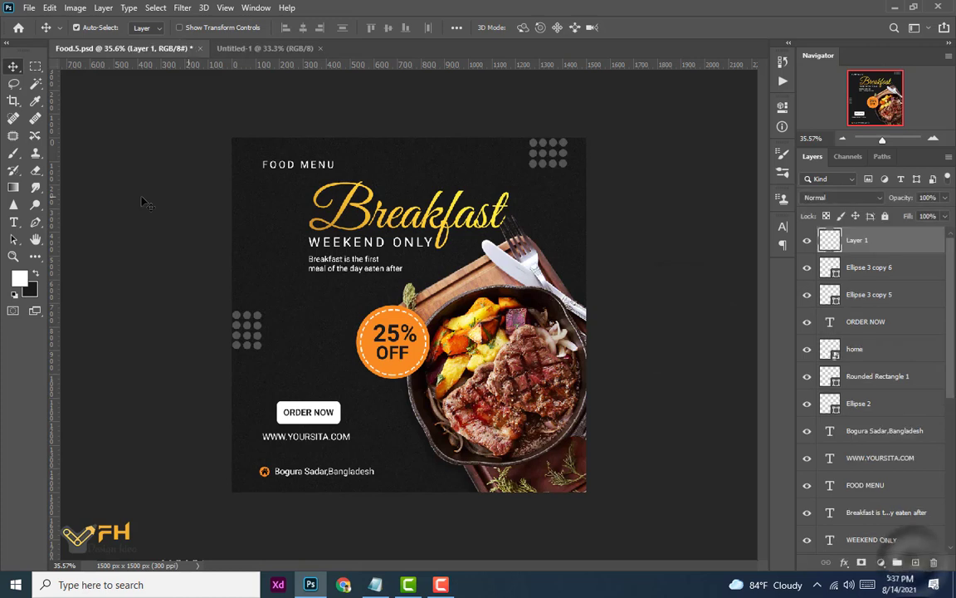
{"action": "left_click", "coordinate": [36, 224]}
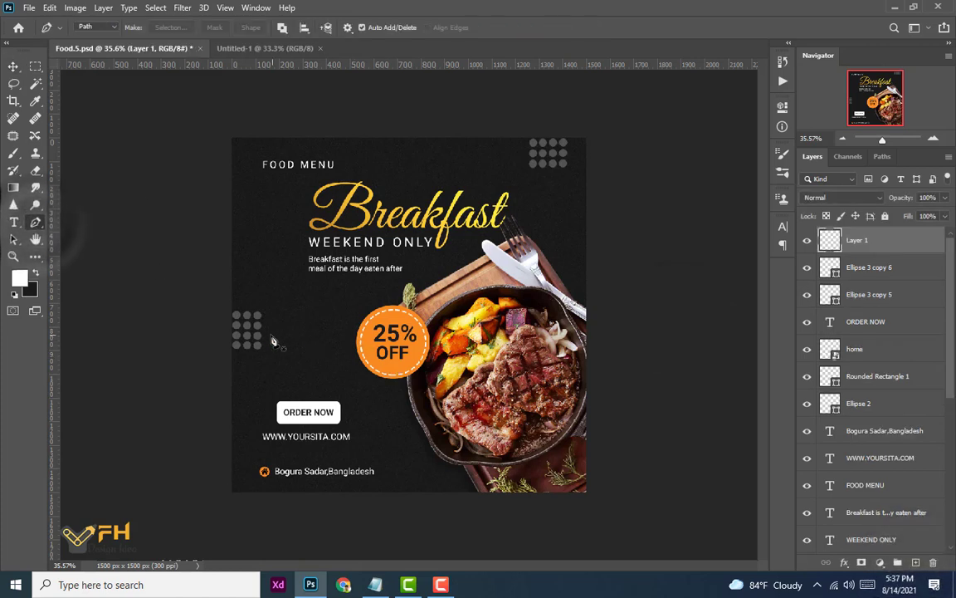
{"action": "left_click", "coordinate": [295, 324]}
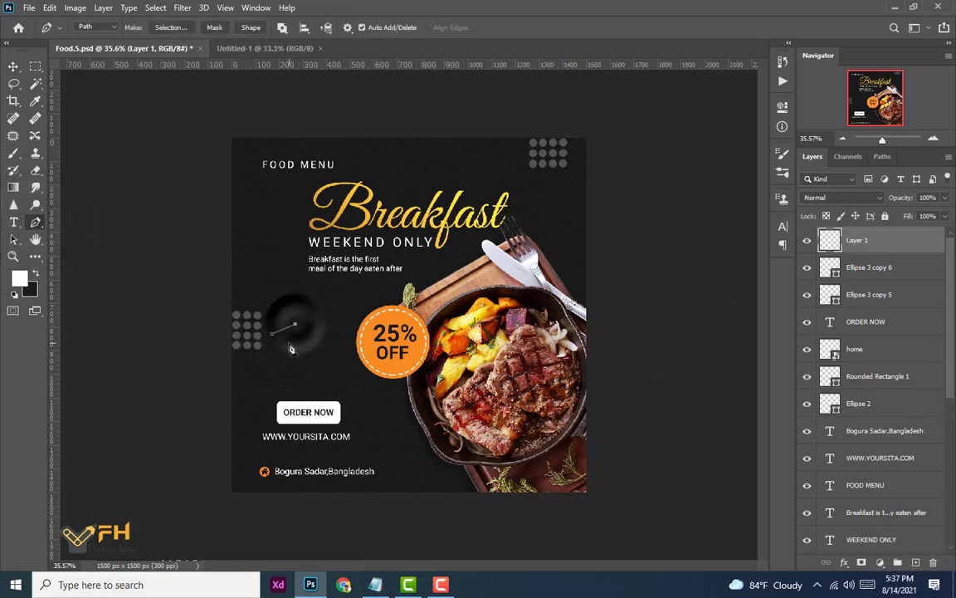
{"action": "left_click", "coordinate": [286, 344]}
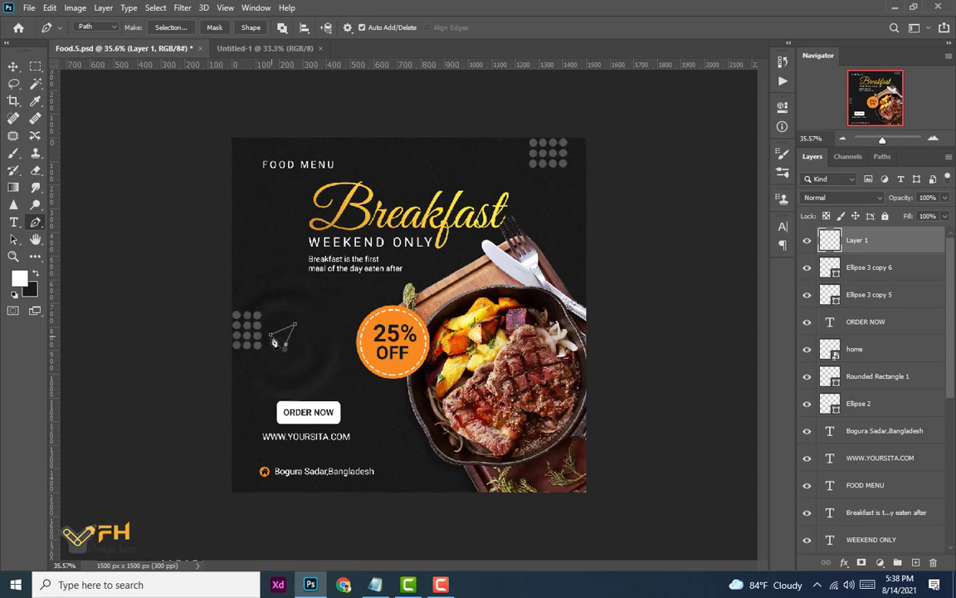
{"action": "left_click", "coordinate": [271, 335]}
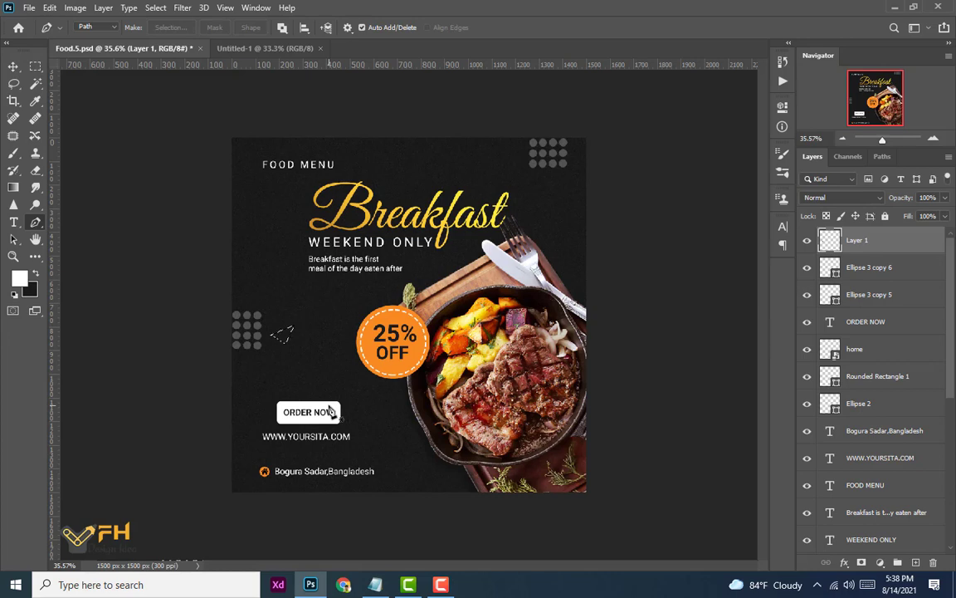
- Clear the selection and move the triangle right, toward the 25% OFF badge
{"action": "left_click", "coordinate": [11, 66]}
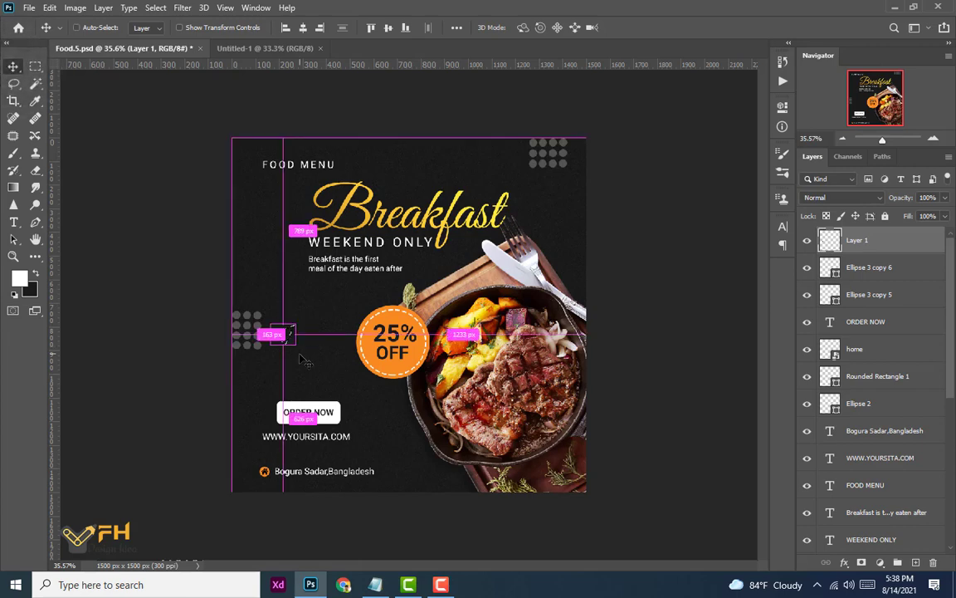
{"action": "key", "text": "ctrl+d"}
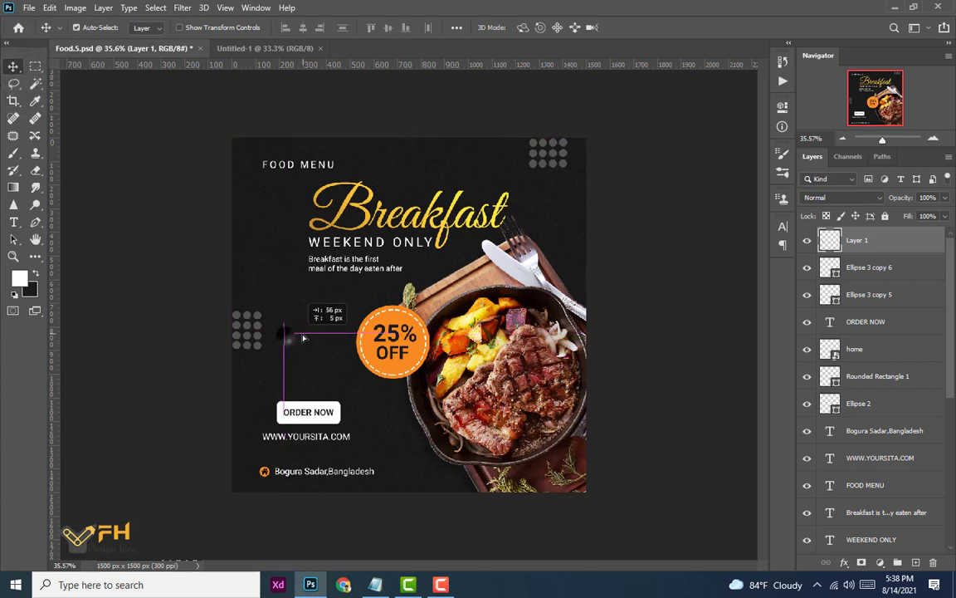
{"action": "left_click_drag", "start_coordinate": [303, 338], "coordinate": [321, 333]}
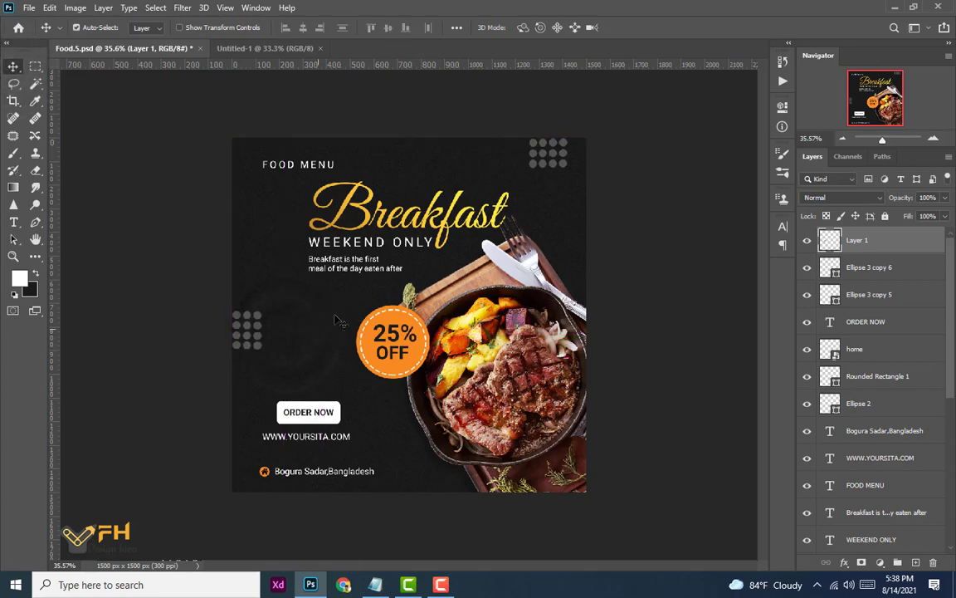
- Apply a Color Overlay to the triangle layer, using orange #f88b22 sampled from the 25% OFF badge
{"action": "right_click", "coordinate": [896, 244]}
{"action": "left_click", "coordinate": [679, 27]}
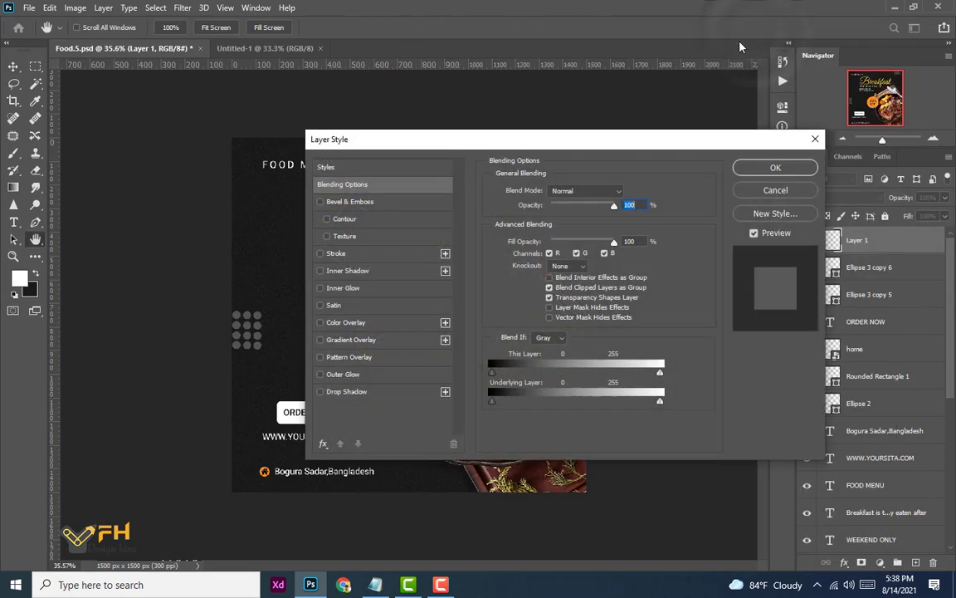
{"action": "left_click_drag", "start_coordinate": [451, 149], "coordinate": [731, 89]}
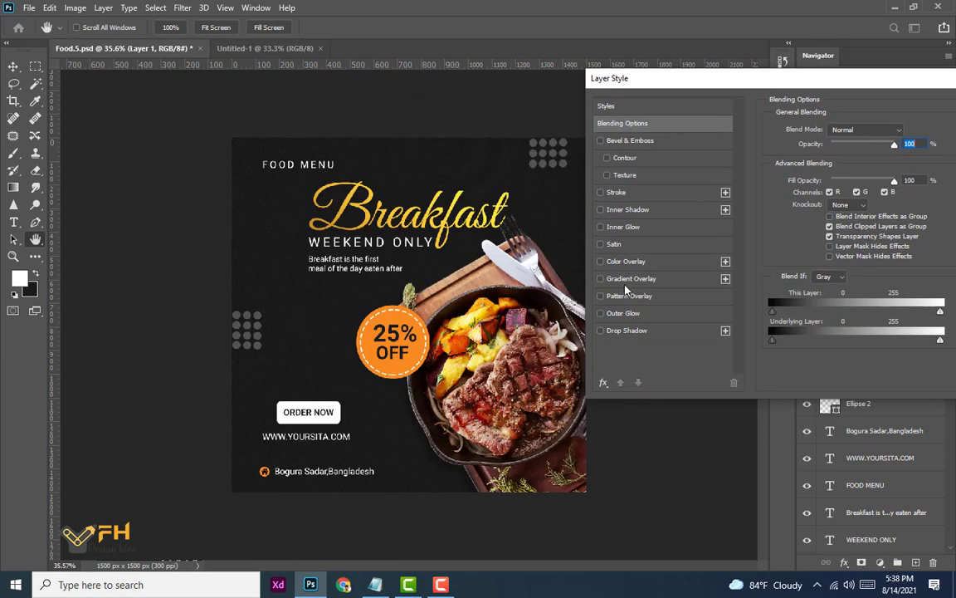
{"action": "left_click", "coordinate": [626, 262]}
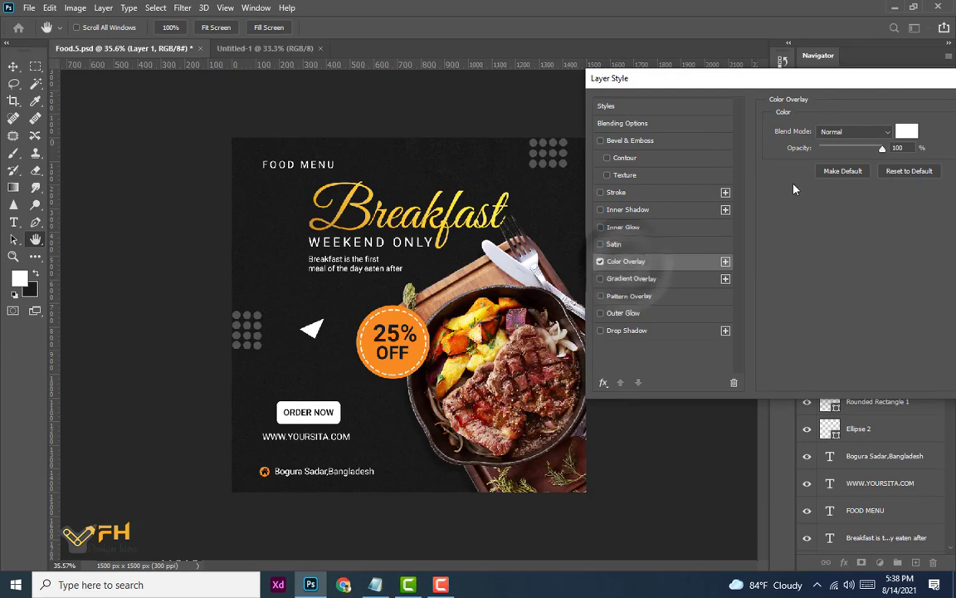
{"action": "left_click", "coordinate": [907, 131]}
{"action": "left_click", "coordinate": [369, 322]}
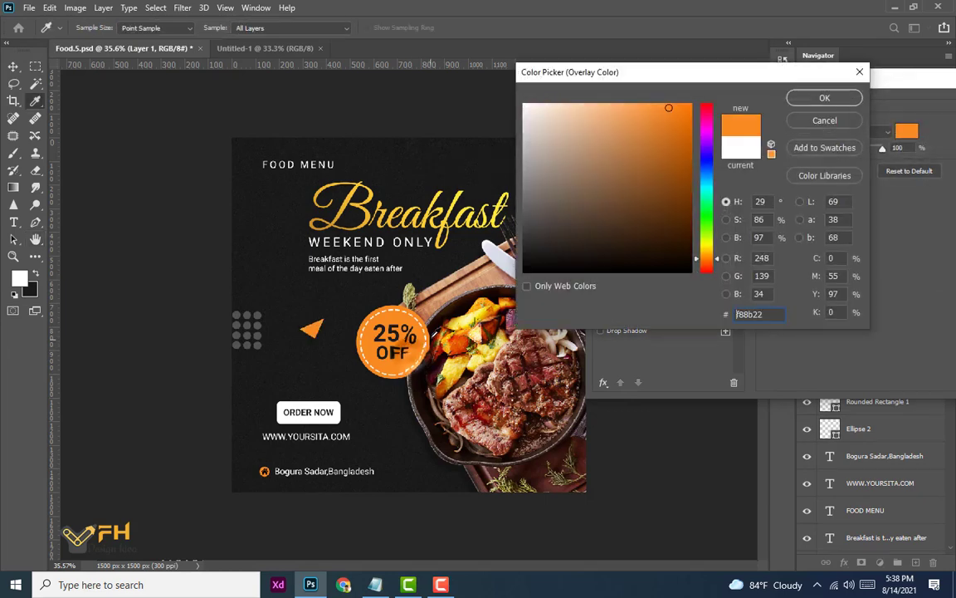
{"action": "left_click", "coordinate": [822, 99]}
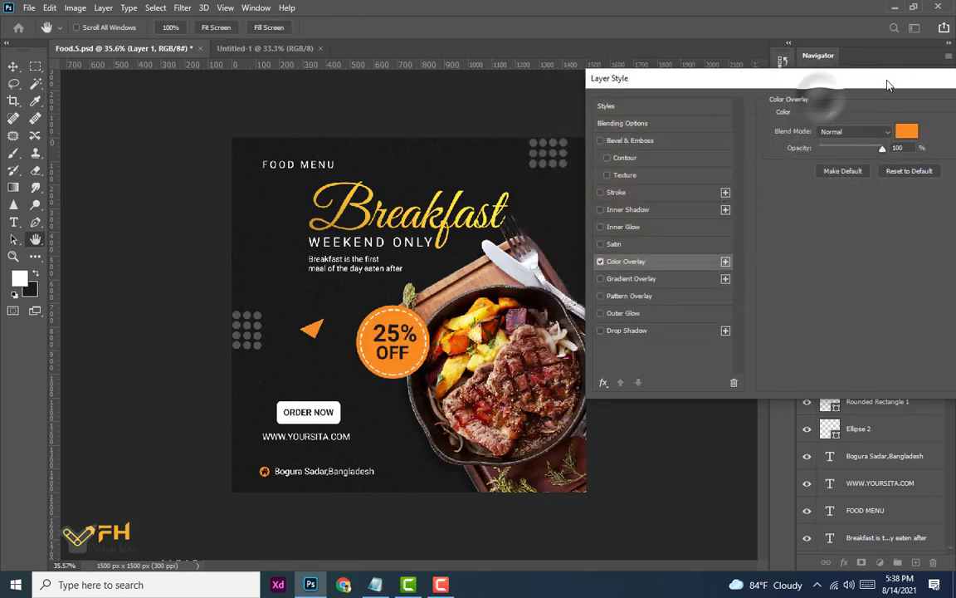
{"action": "left_click_drag", "start_coordinate": [909, 79], "coordinate": [689, 107]}
{"action": "left_click", "coordinate": [828, 124]}
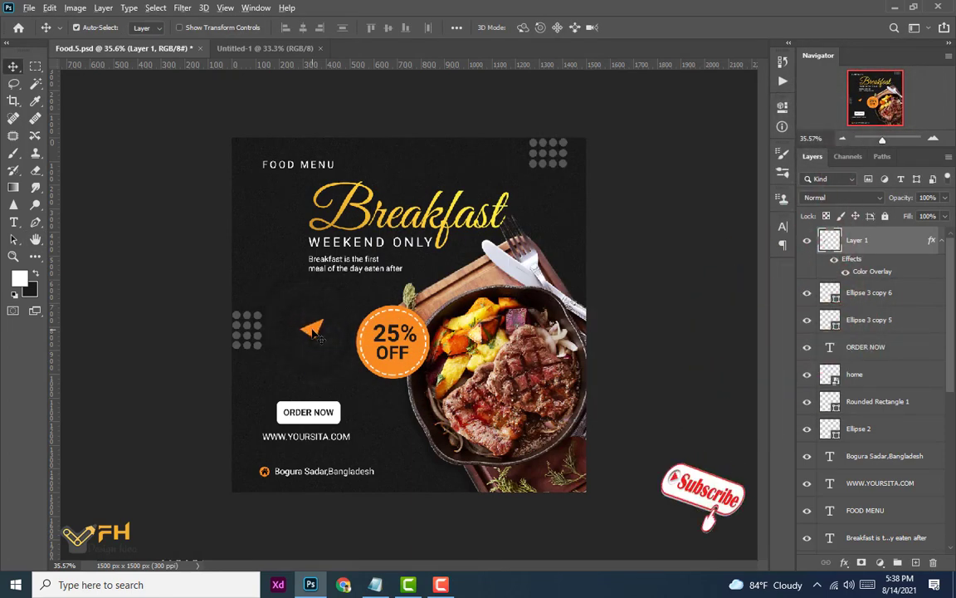
- Duplicate the orange triangle beside the website text, at the poster's left edge and near its right edge, and nudge the lower two triangles down slightly
{"action": "left_click_drag", "start_coordinate": [316, 334], "coordinate": [394, 439]}
{"action": "left_click_drag", "start_coordinate": [315, 331], "coordinate": [234, 247]}
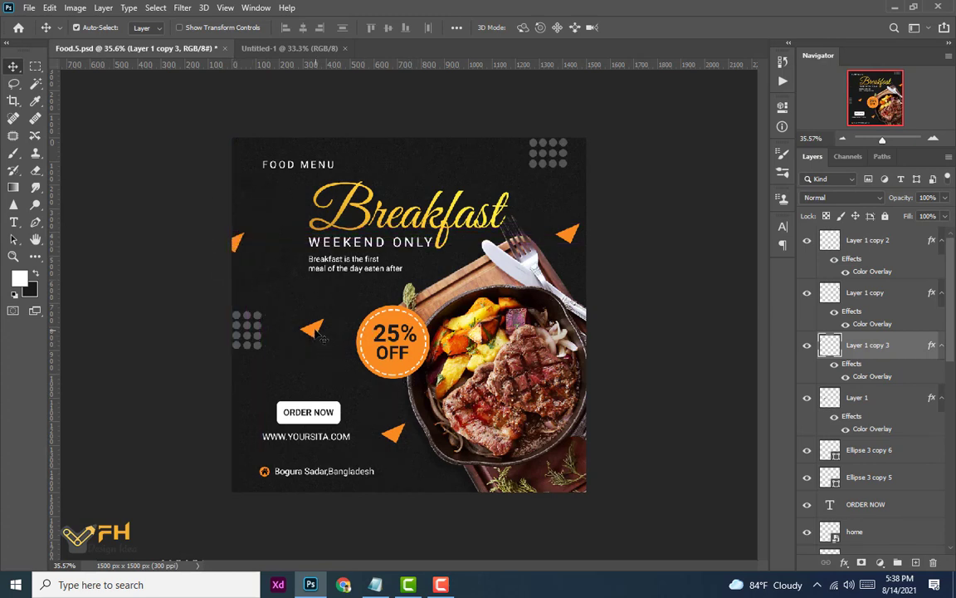
{"action": "left_click_drag", "start_coordinate": [315, 331], "coordinate": [315, 338]}
{"action": "left_click_drag", "start_coordinate": [395, 437], "coordinate": [396, 447]}
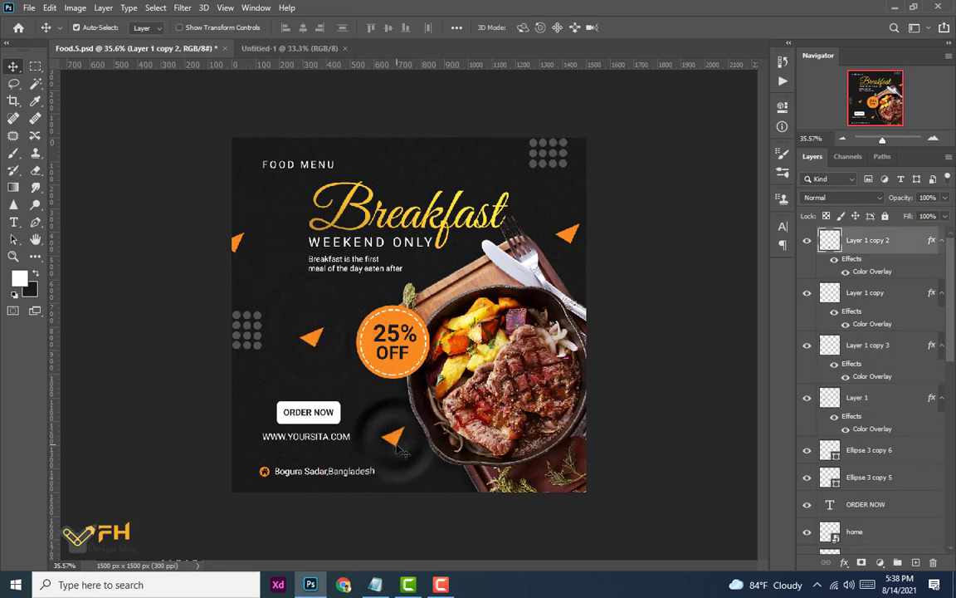
- Select all four triangle layers together and lower their opacity to 40%
{"action": "left_click", "coordinate": [241, 243], "text": "shift"}
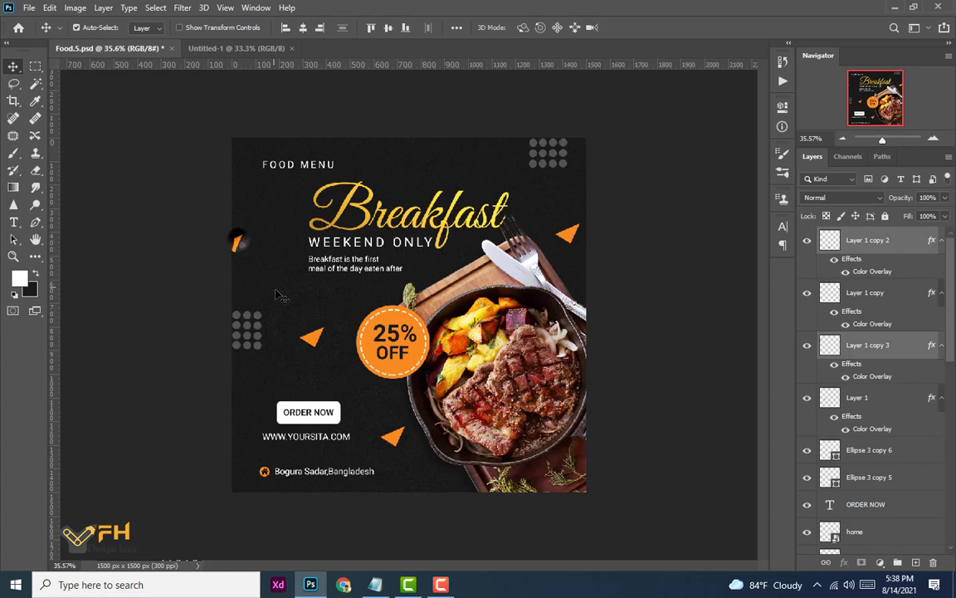
{"action": "left_click", "coordinate": [314, 335], "text": "shift"}
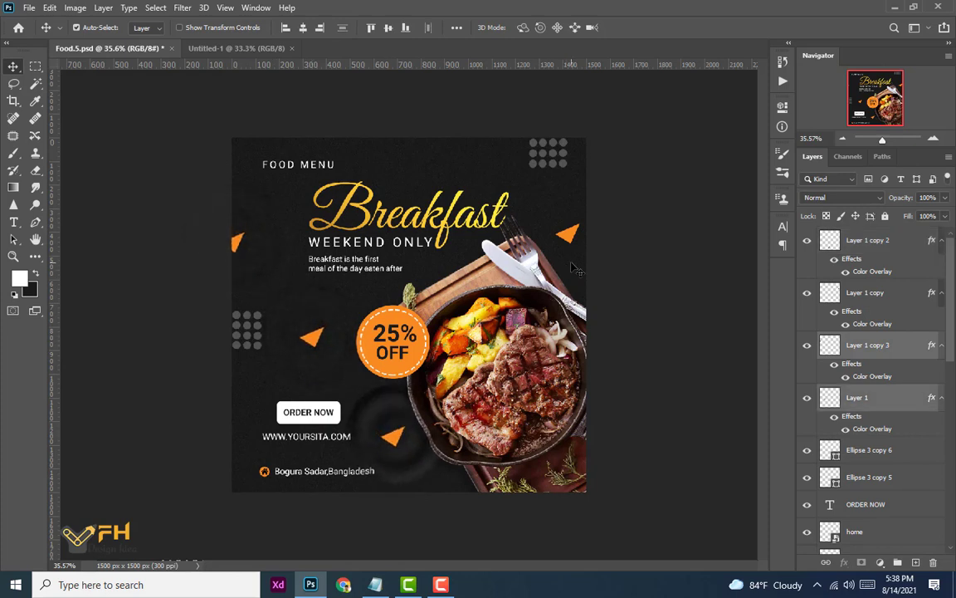
{"action": "left_click", "coordinate": [567, 235], "text": "shift"}
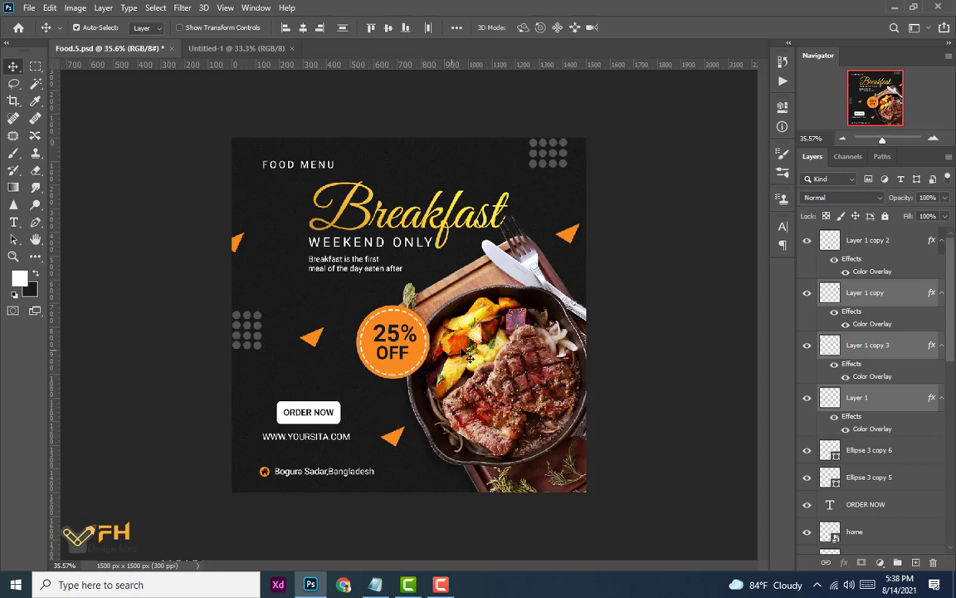
{"action": "left_click", "coordinate": [860, 246], "text": "shift"}
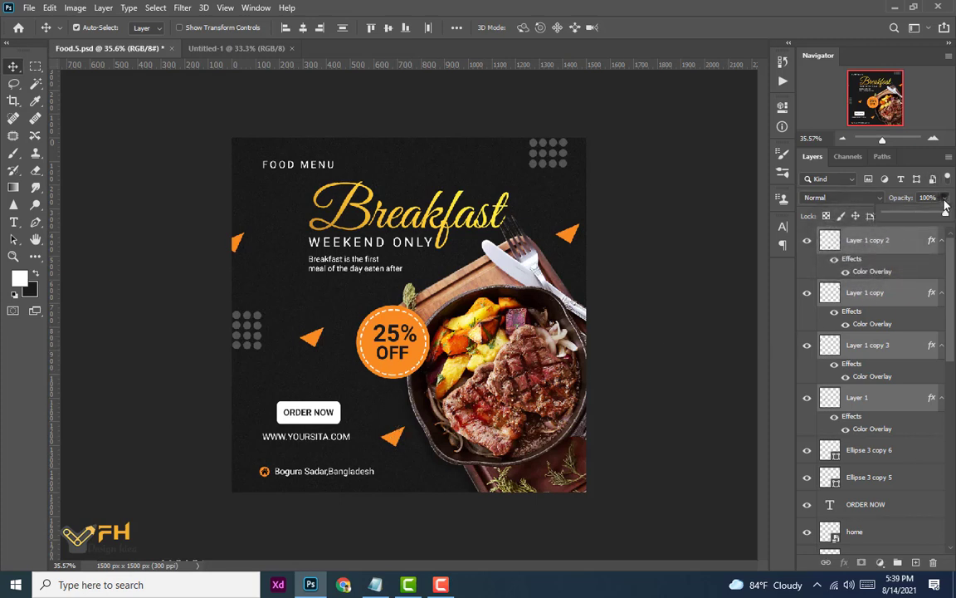
{"action": "left_click_drag", "start_coordinate": [944, 206], "coordinate": [909, 215]}
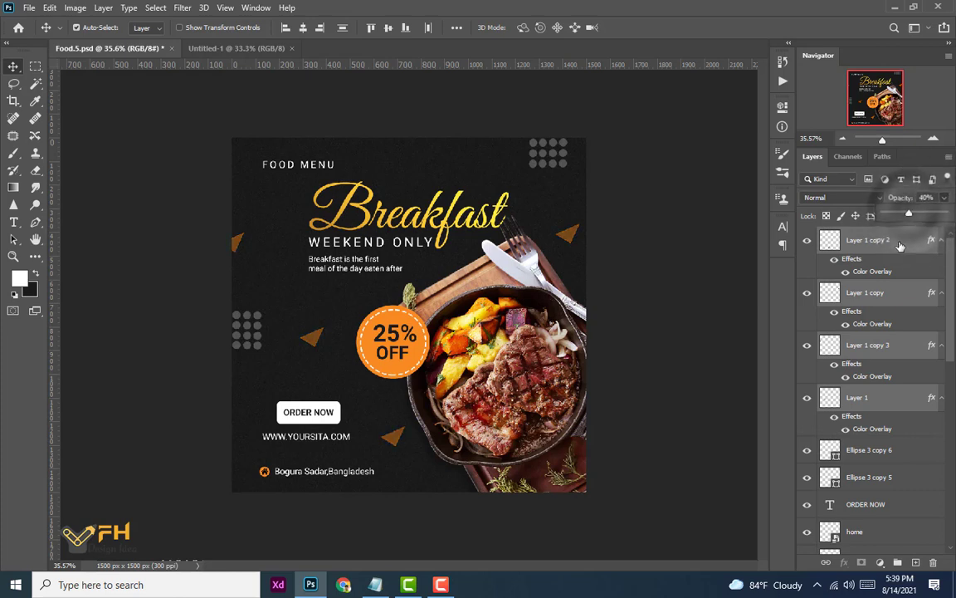
{"action": "left_click", "coordinate": [731, 218]}
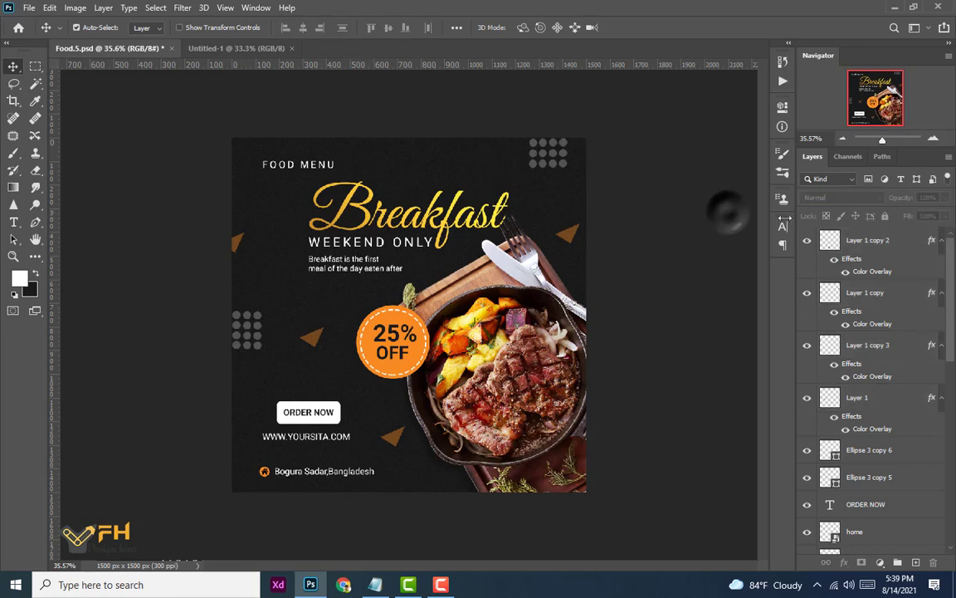
- Reselect the four triangle layers and reduce their fill to 52%
{"action": "left_click", "coordinate": [395, 440]}
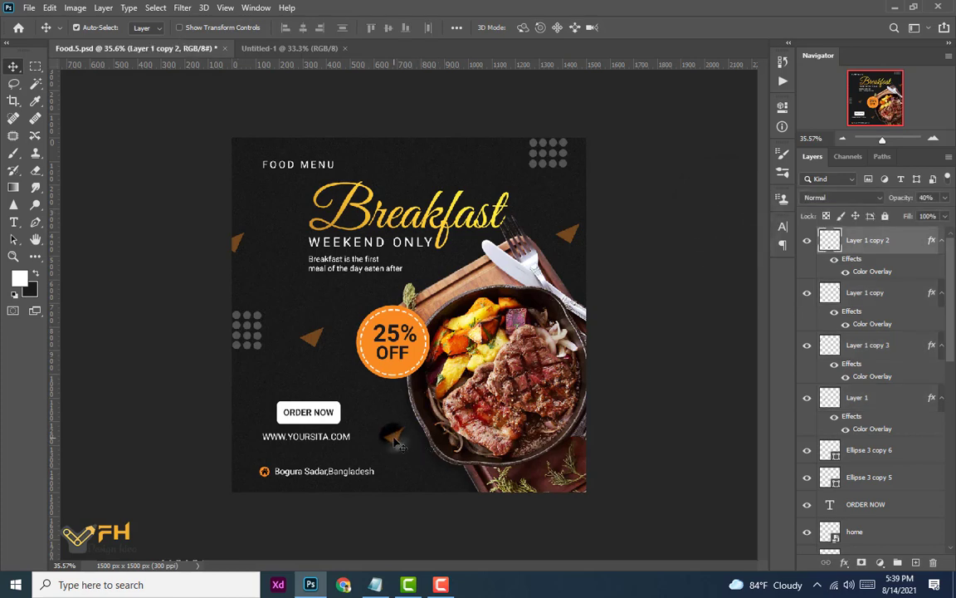
{"action": "left_click", "coordinate": [864, 404], "text": "shift"}
{"action": "left_click", "coordinate": [945, 217]}
{"action": "left_click_drag", "start_coordinate": [946, 232], "coordinate": [916, 233]}
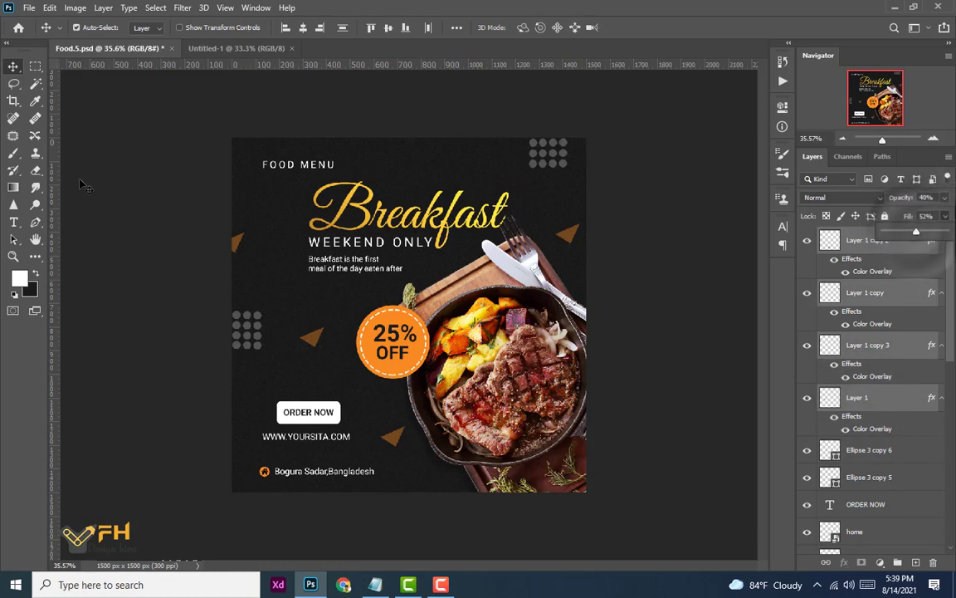
- Lower the left dot grid's opacity to 24% and the upper-right dot grid's opacity to 26%
{"action": "left_click", "coordinate": [306, 444]}
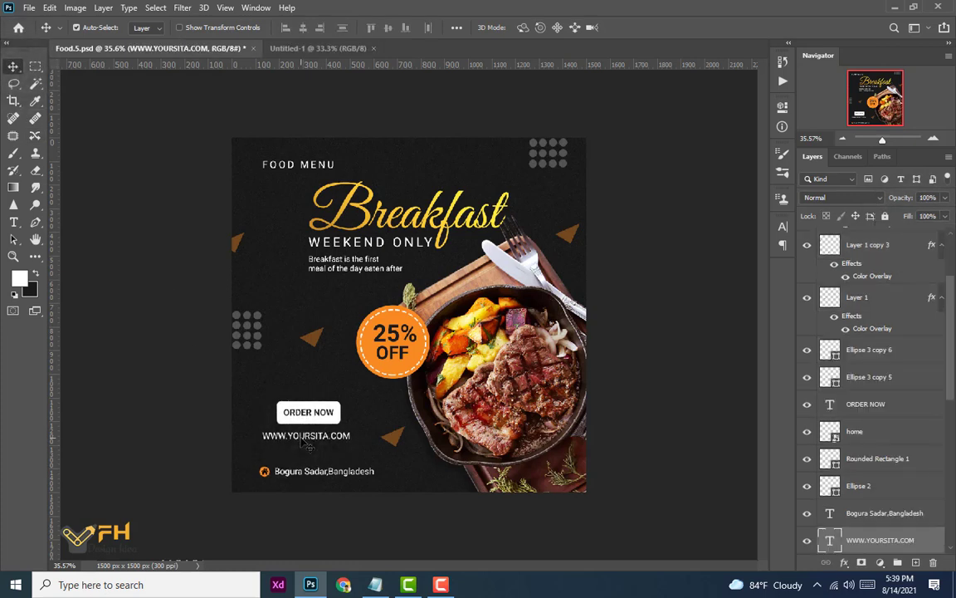
{"action": "left_click", "coordinate": [247, 332]}
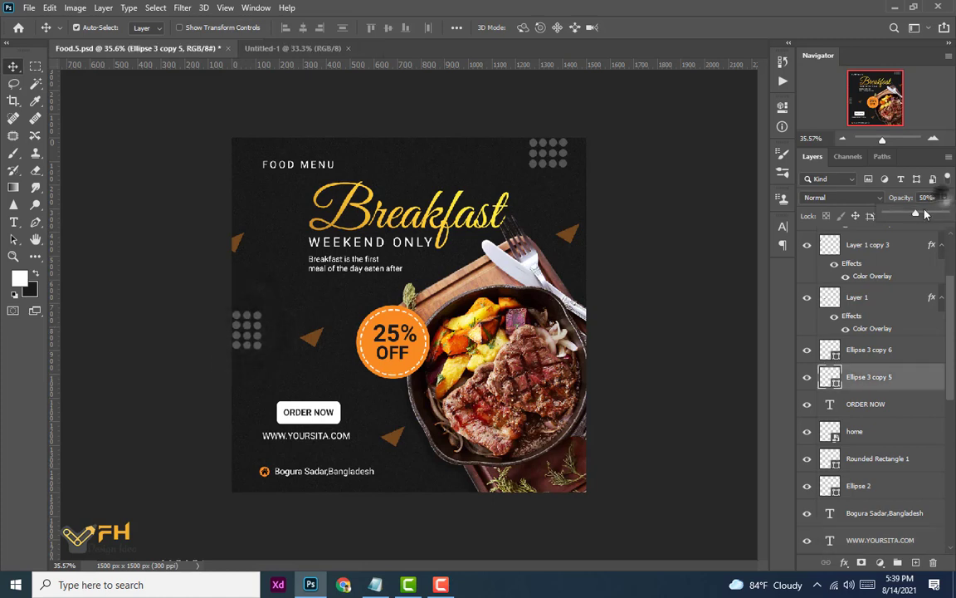
{"action": "left_click_drag", "start_coordinate": [927, 215], "coordinate": [898, 214]}
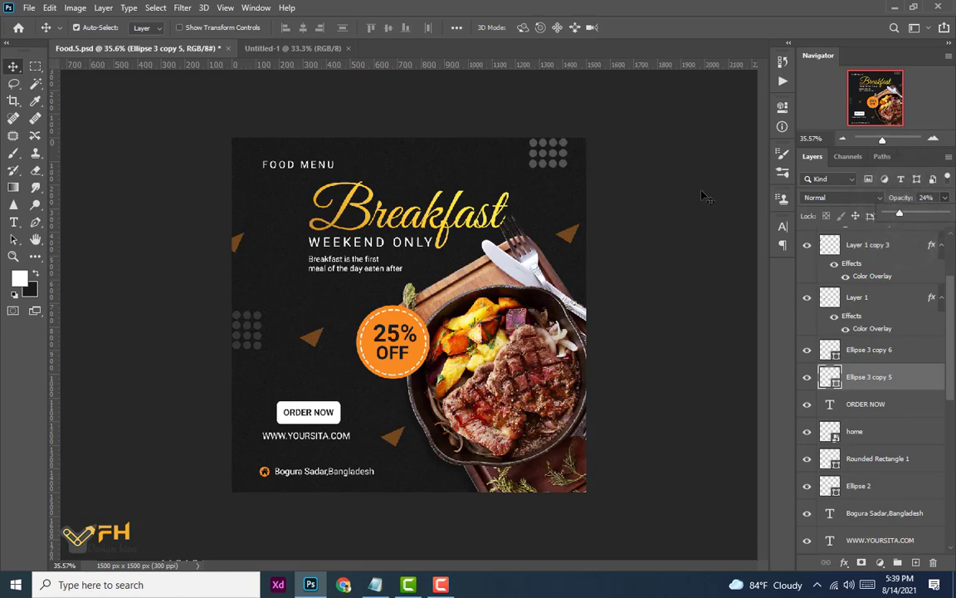
{"action": "left_click", "coordinate": [554, 158]}
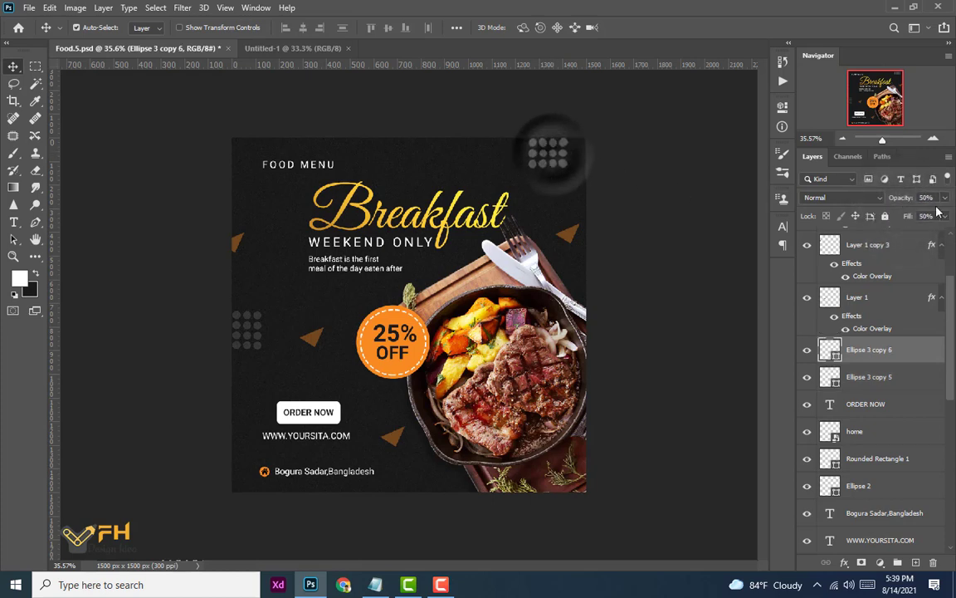
{"action": "left_click_drag", "start_coordinate": [922, 213], "coordinate": [903, 213]}
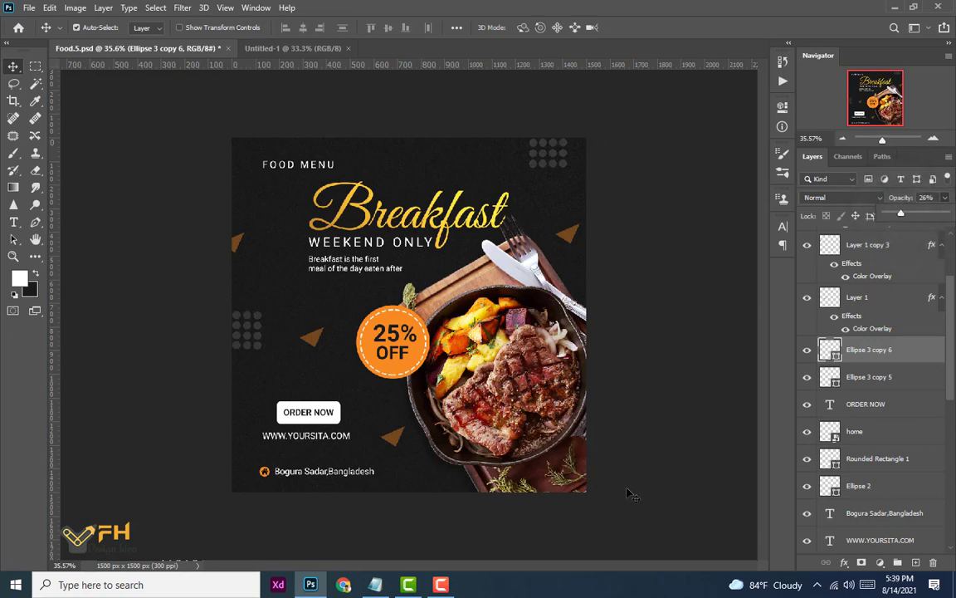
- Select all the poster's design elements together across the whole canvas
{"action": "left_click_drag", "start_coordinate": [628, 494], "coordinate": [172, 124]}
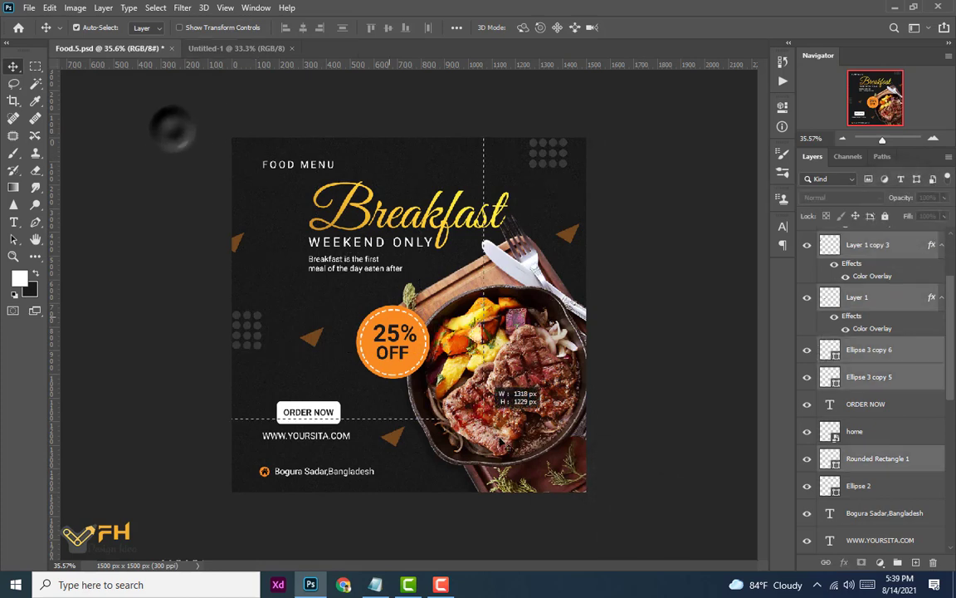
{"action": "left_click_drag", "start_coordinate": [501, 442], "coordinate": [632, 520]}
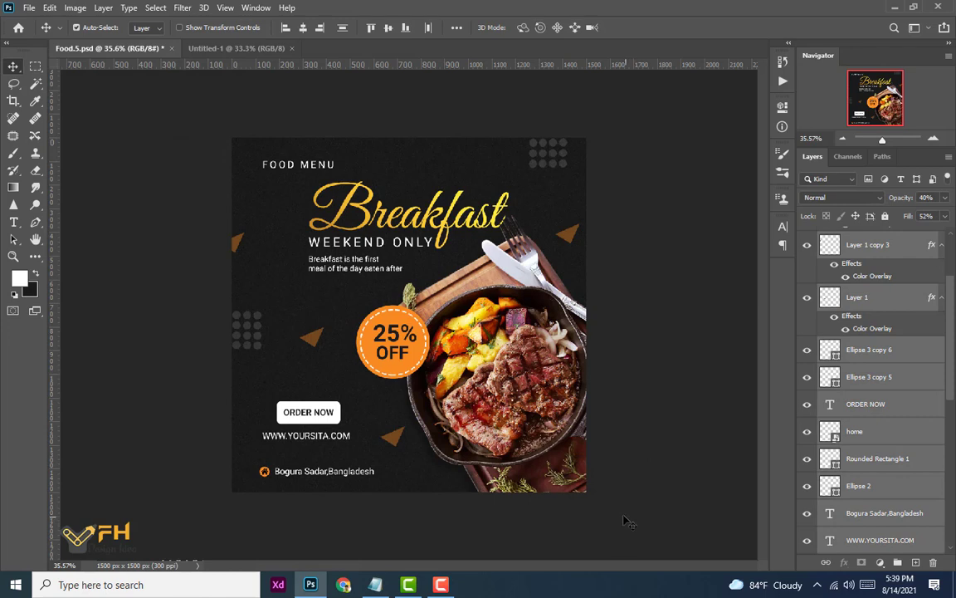